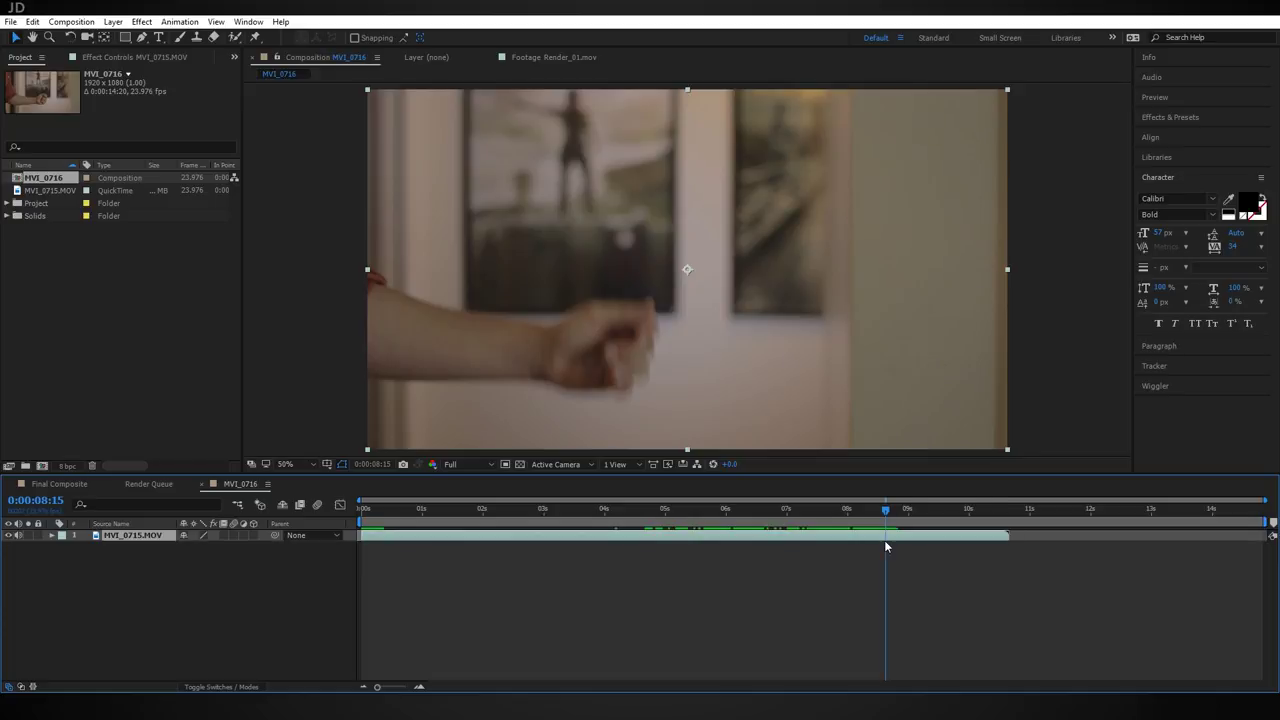
Step: End the work area at 0:00:08:15 and trim the MVI_0716 composition to the work area
key(n)
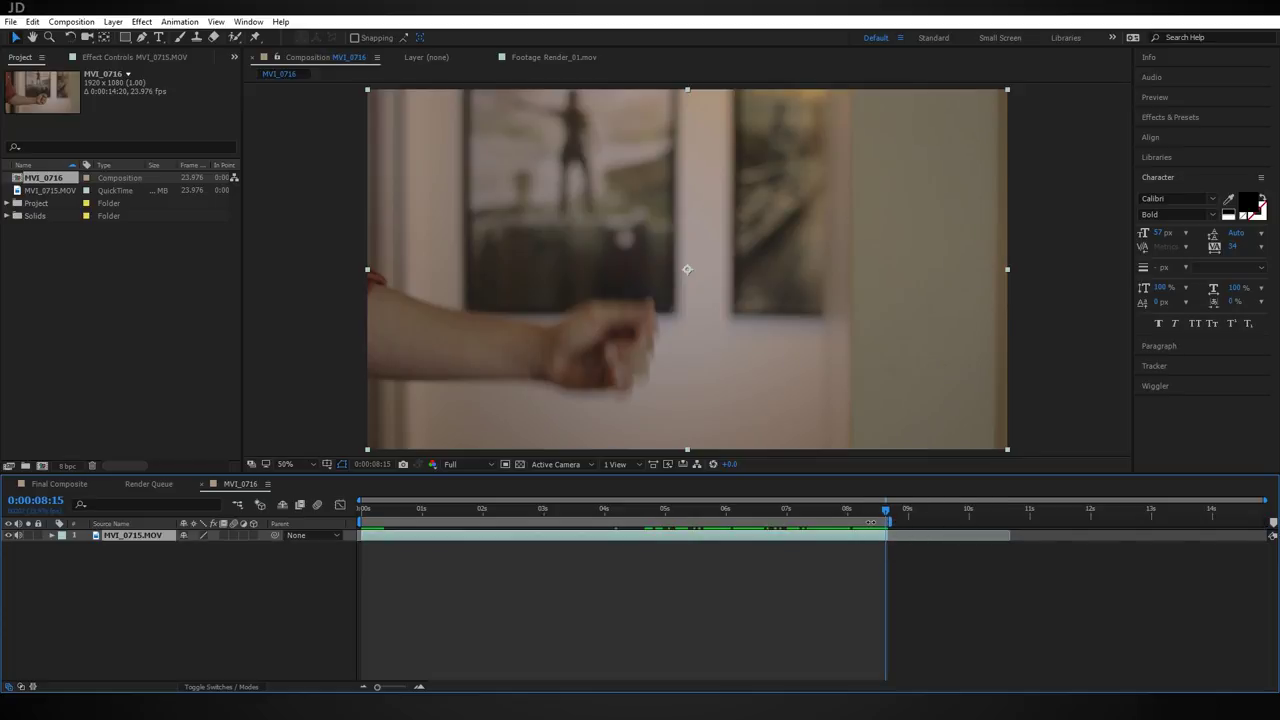
right_click(871, 522)
click(966, 562)
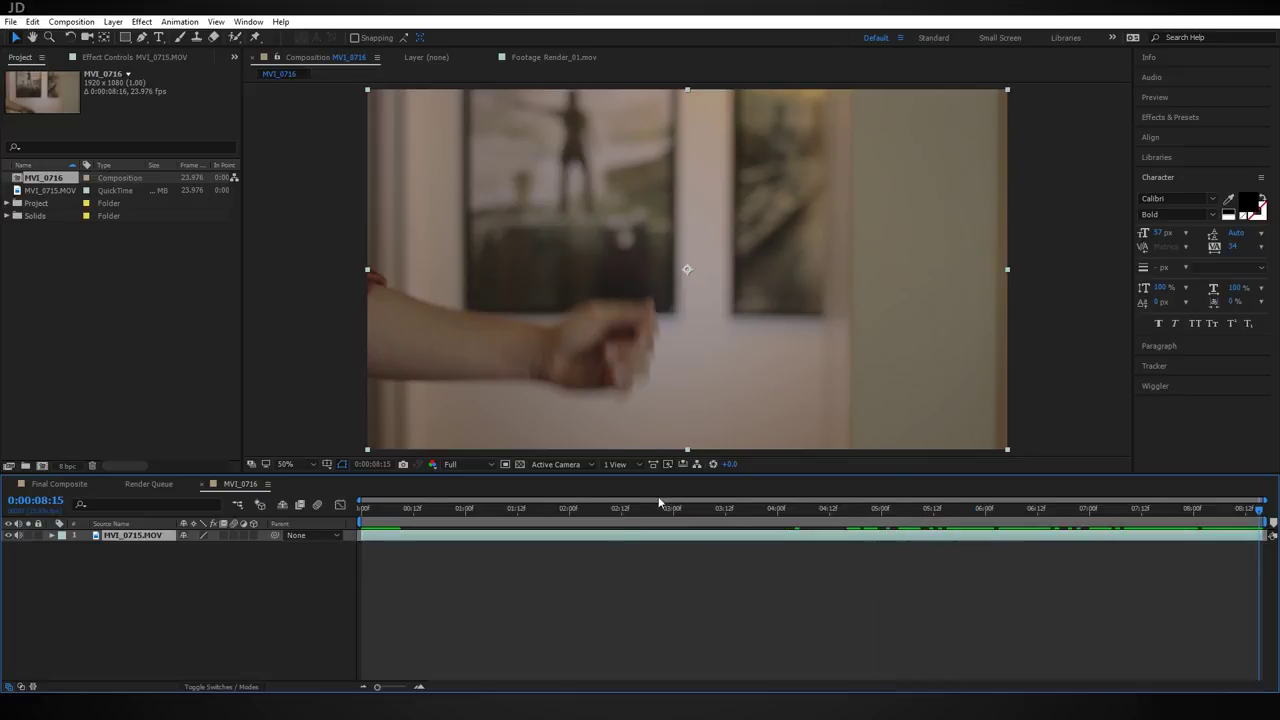
Step: Send the MVI_0715.MOV layer to mocha AE for tracking and create the new project with its default clip settings
drag(436, 511, 573, 524)
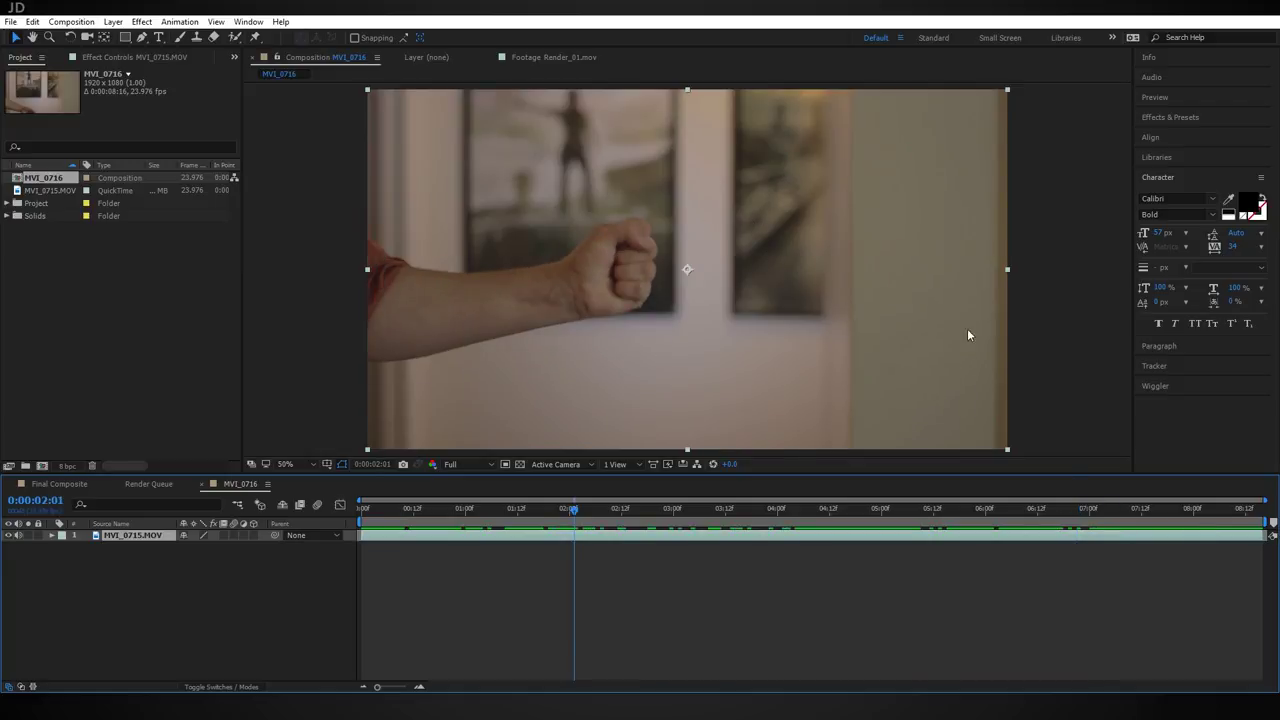
key(ctrl+shift+a)
click(144, 537)
click(176, 22)
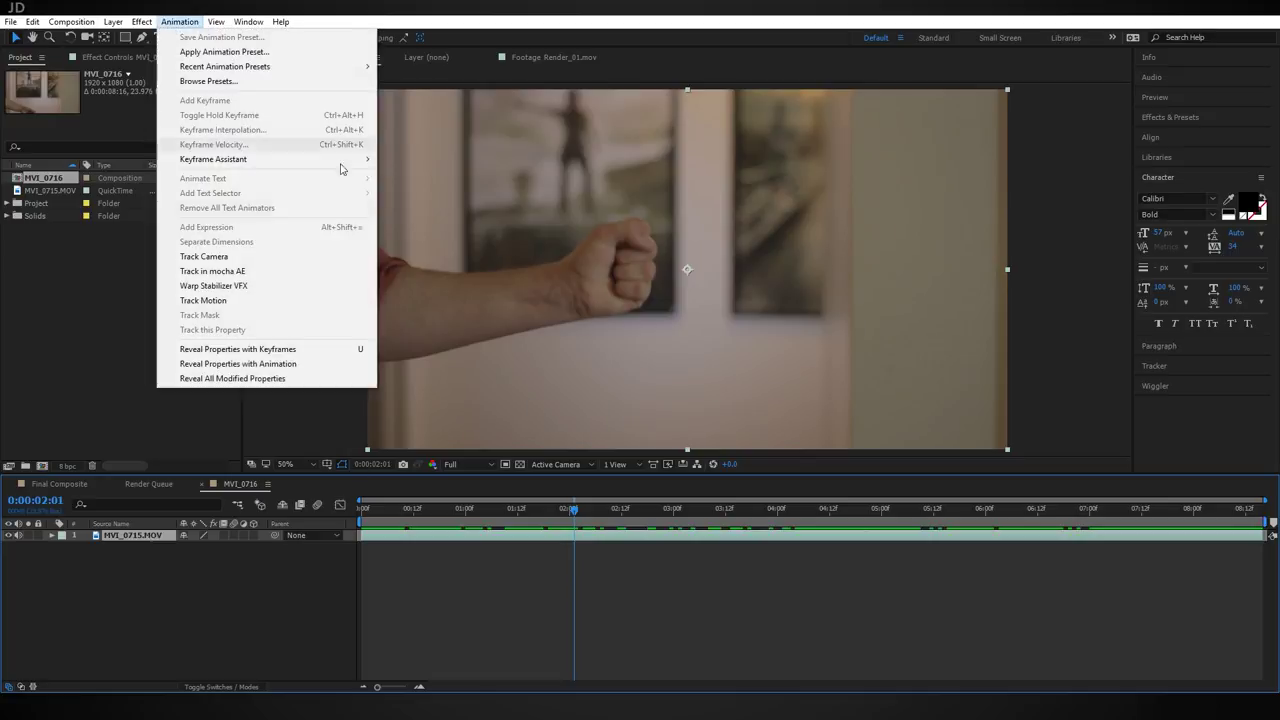
click(248, 275)
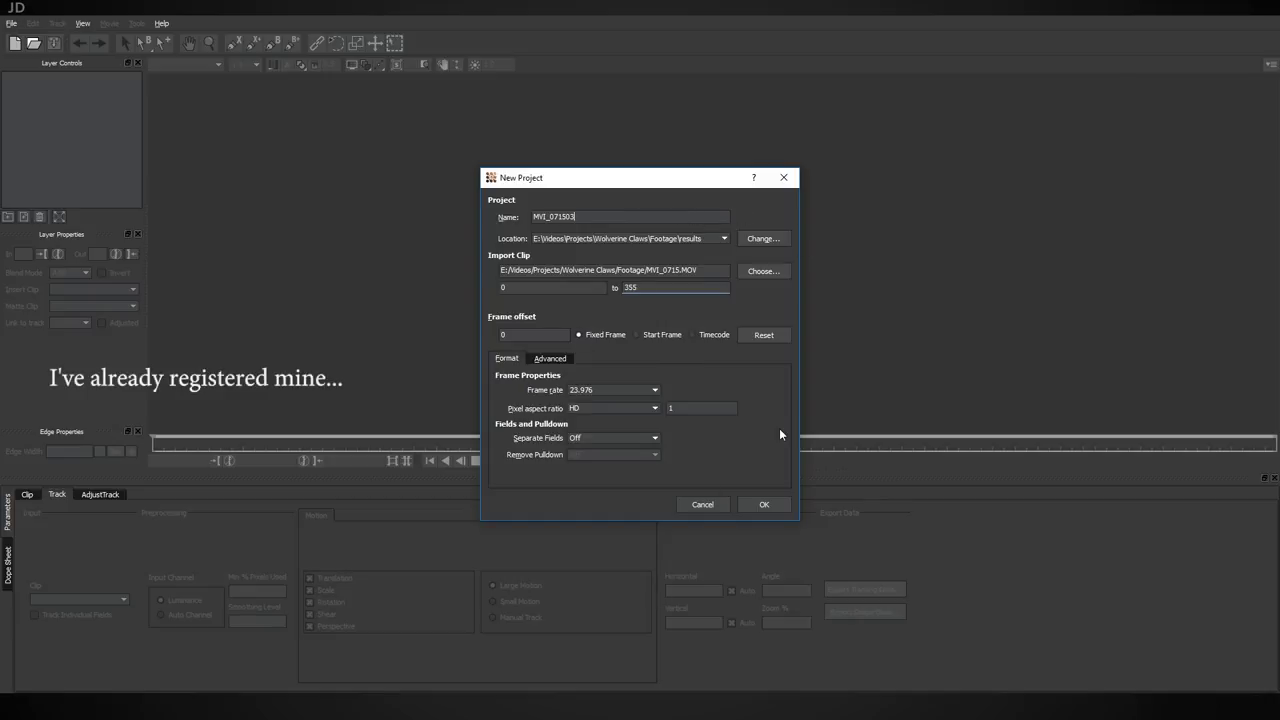
click(767, 505)
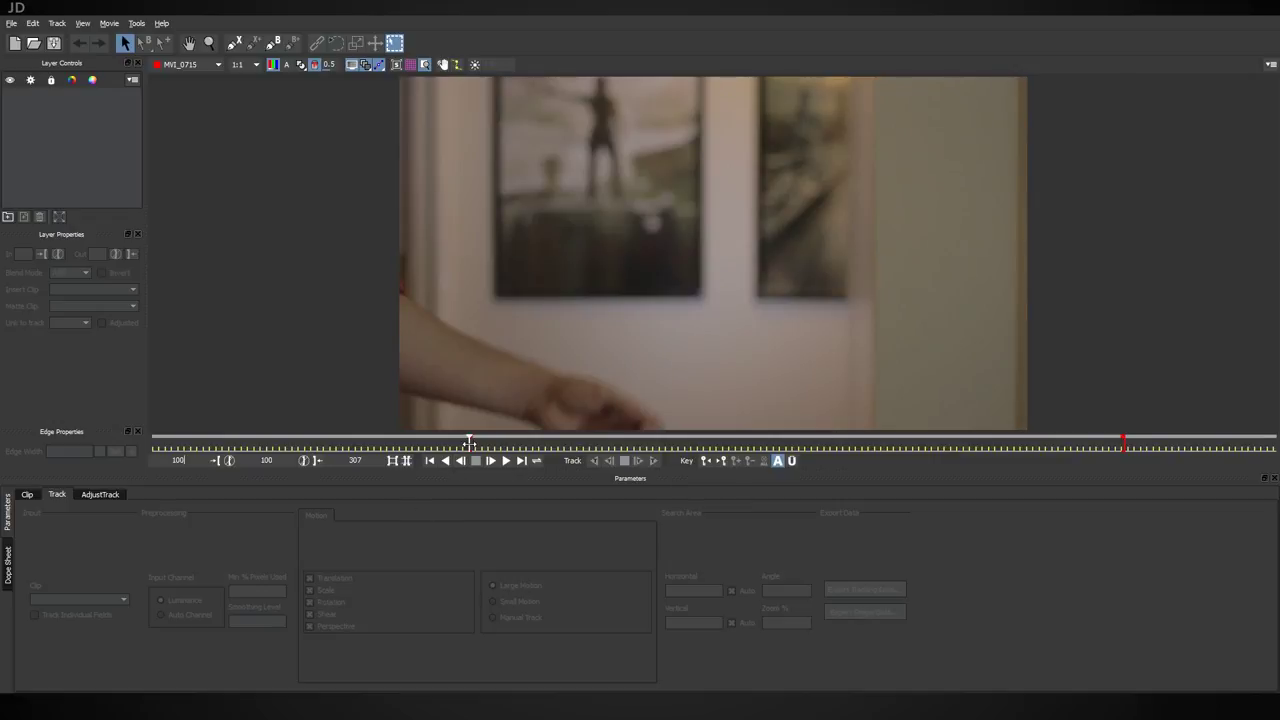
Step: At frame 127, draw a closed X-spline around the fingers and knuckles of the clenched fist
drag(469, 443, 554, 443)
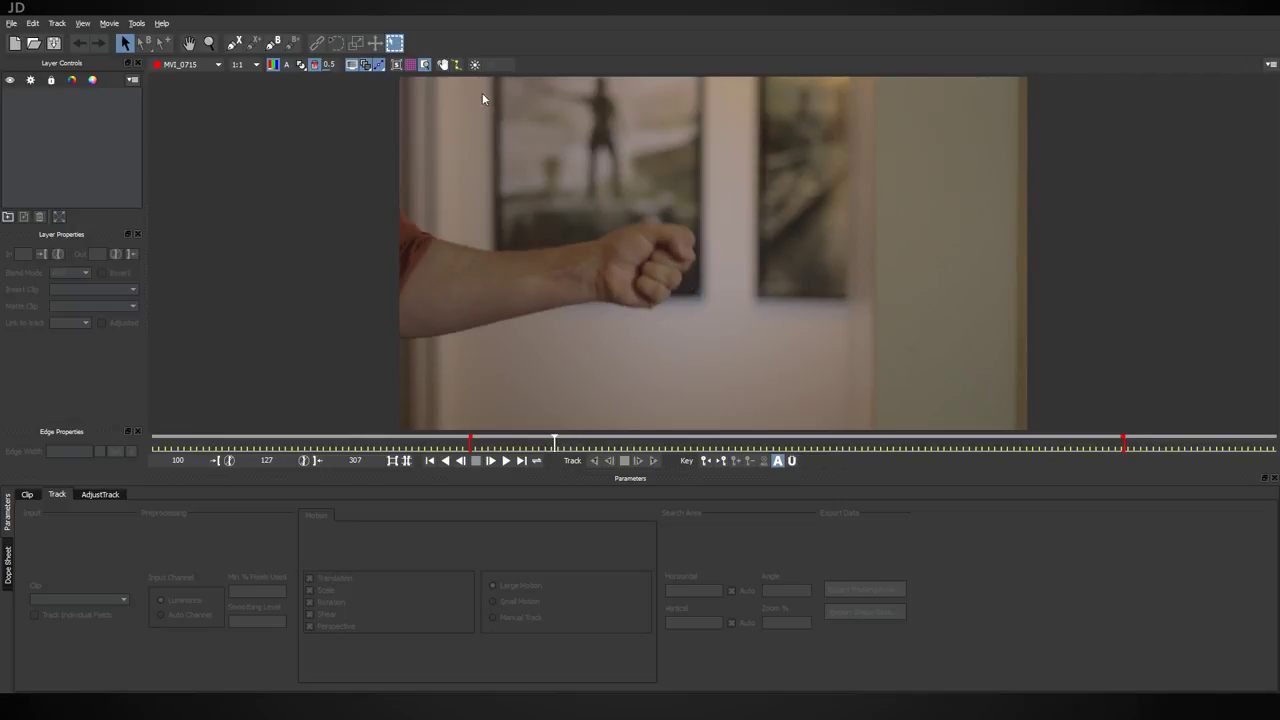
click(234, 43)
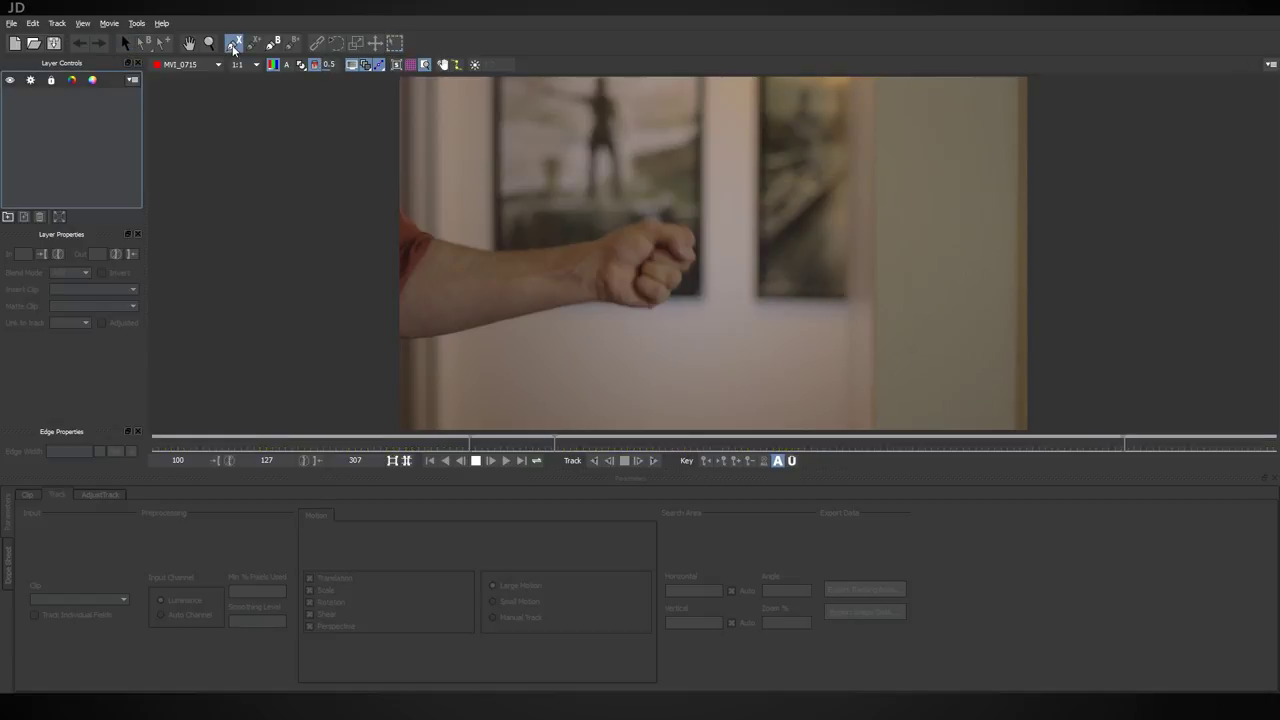
click(656, 274)
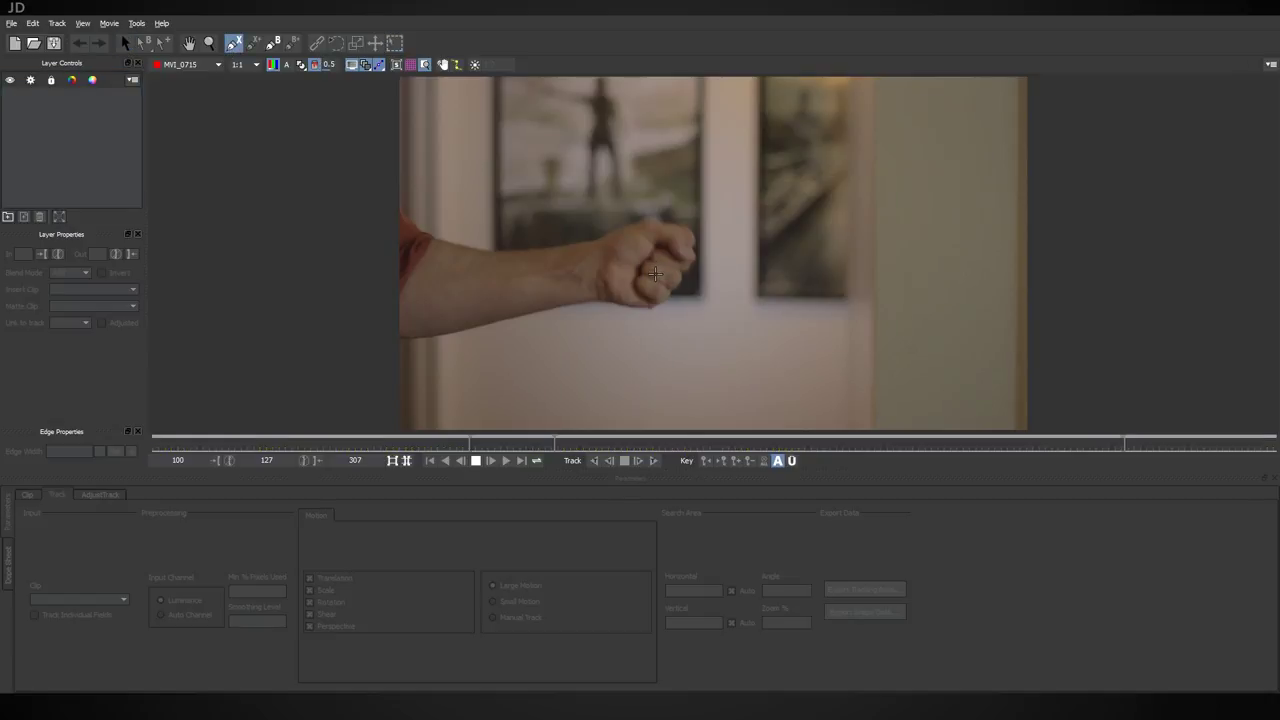
click(668, 265)
click(675, 254)
click(670, 241)
click(648, 238)
click(630, 259)
click(630, 285)
click(644, 285)
right_click(642, 286)
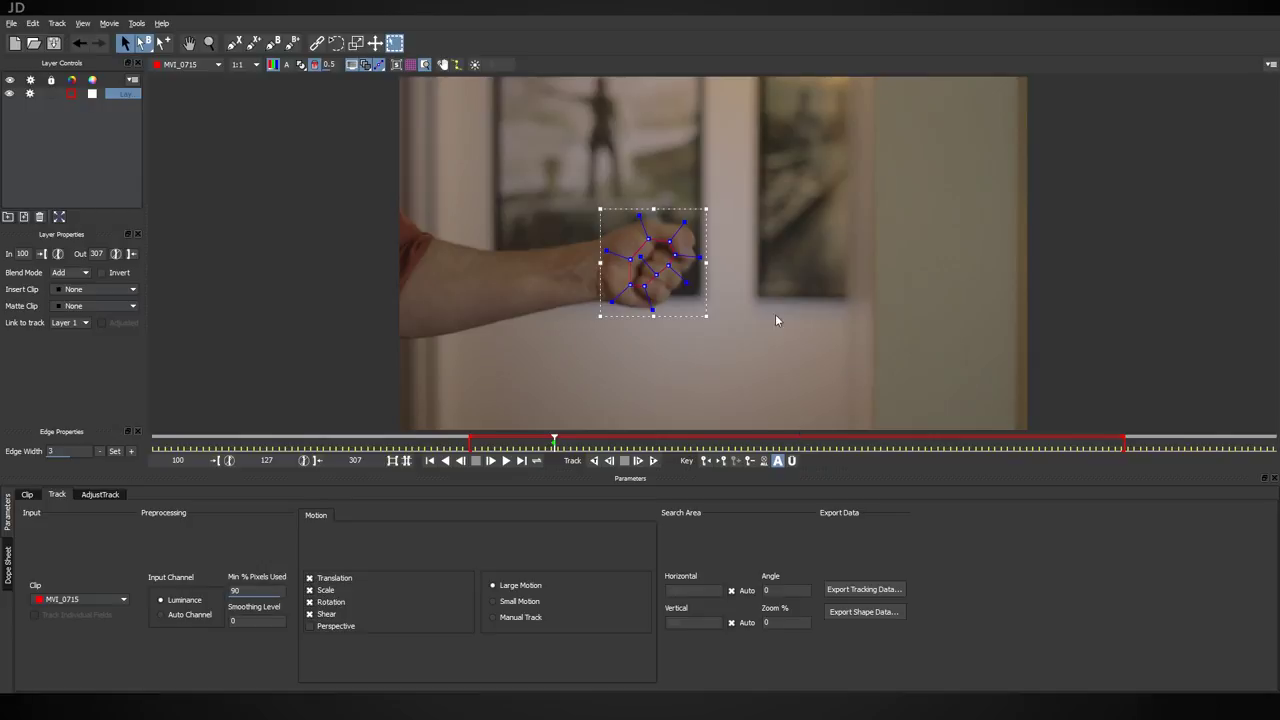
Step: Track the fist shape forward from frame 127 and stop the tracking at frame 267
click(640, 461)
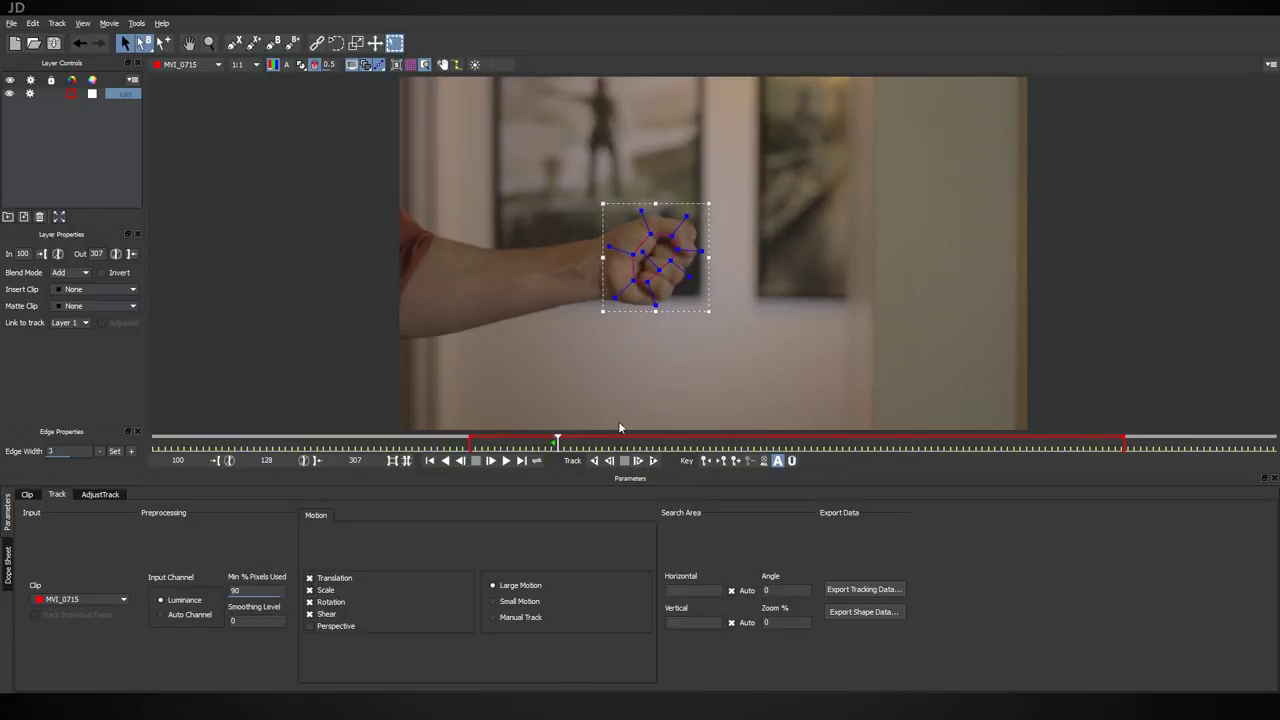
click(638, 461)
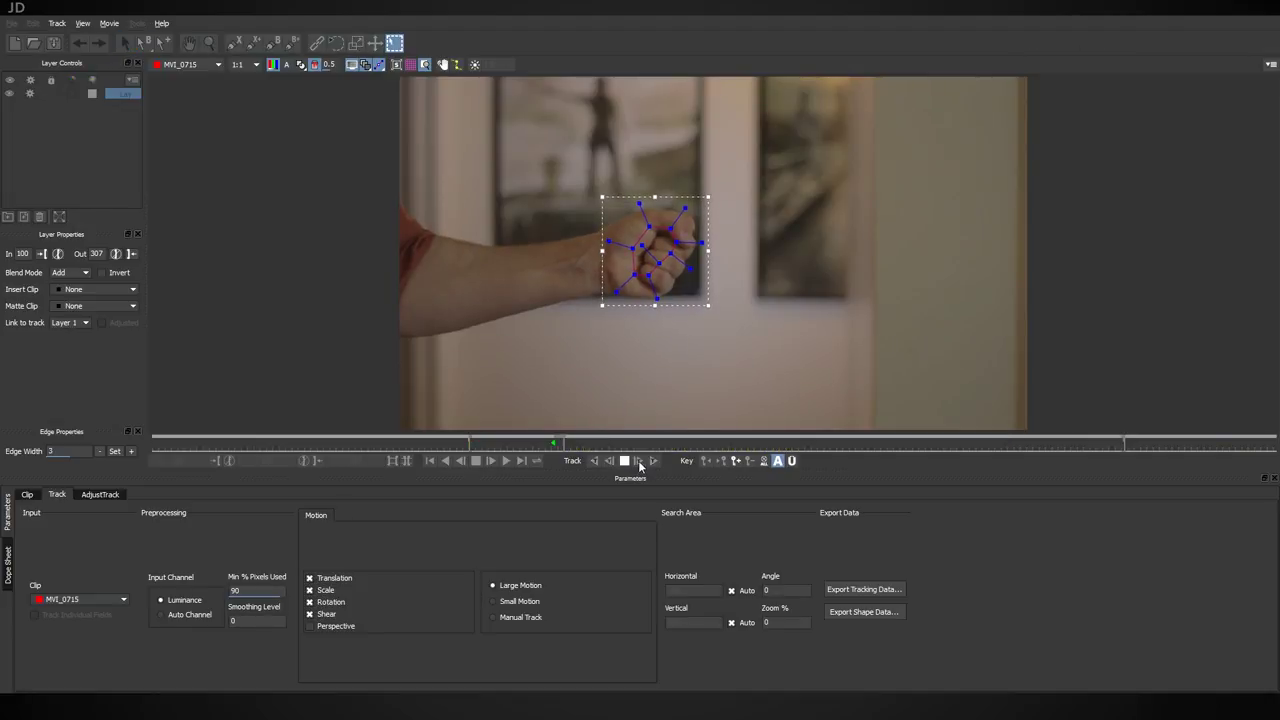
click(654, 462)
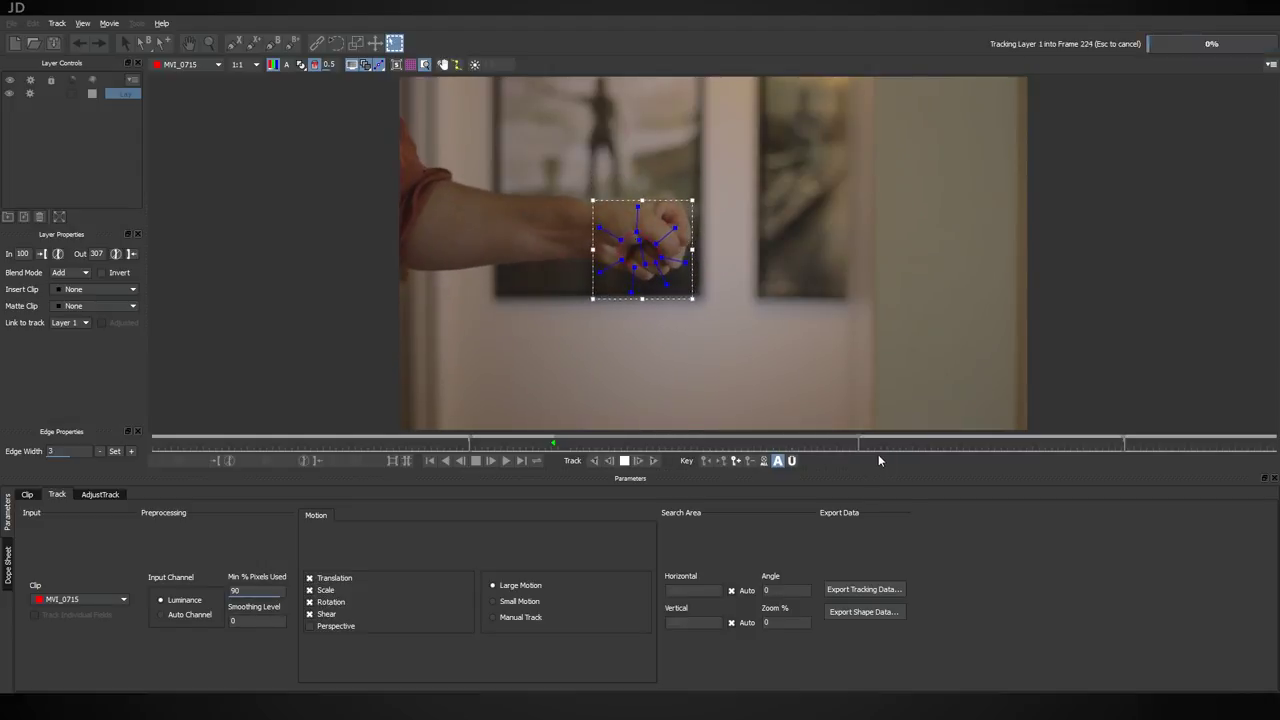
click(626, 461)
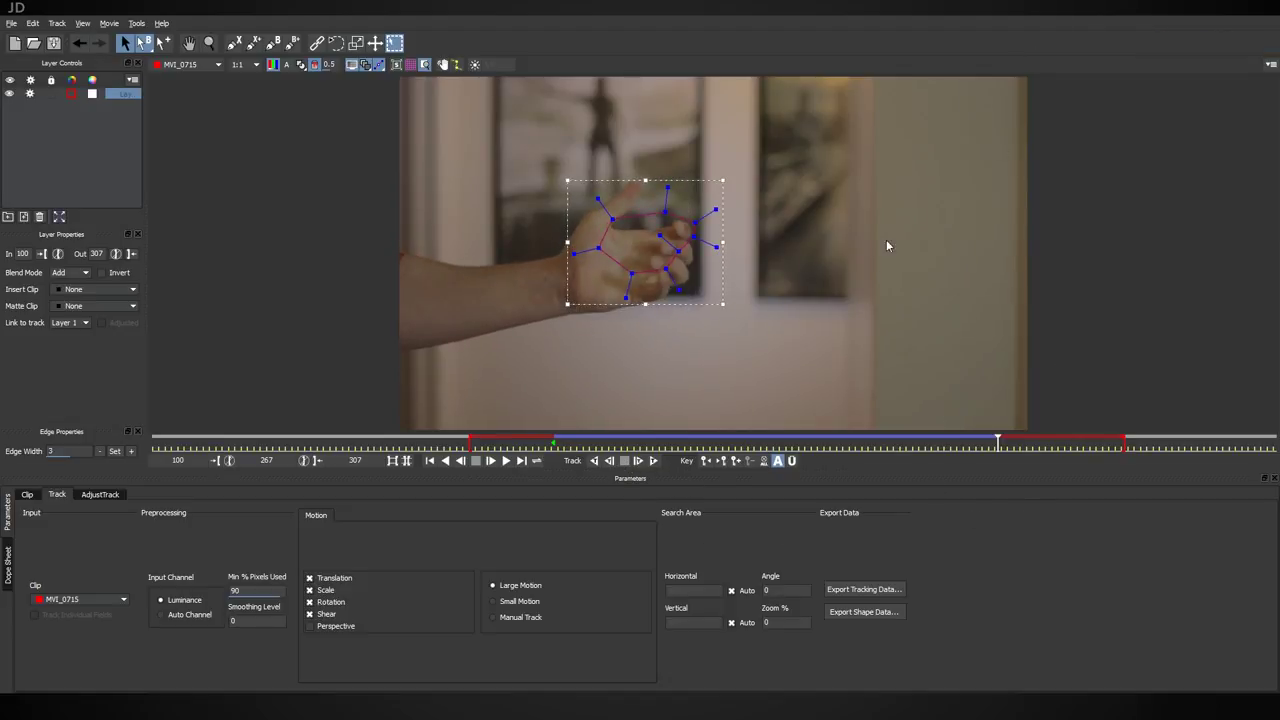
Step: Export the tracking data to the clipboard as After Effects Transform Data with position, scale and rotation
click(885, 593)
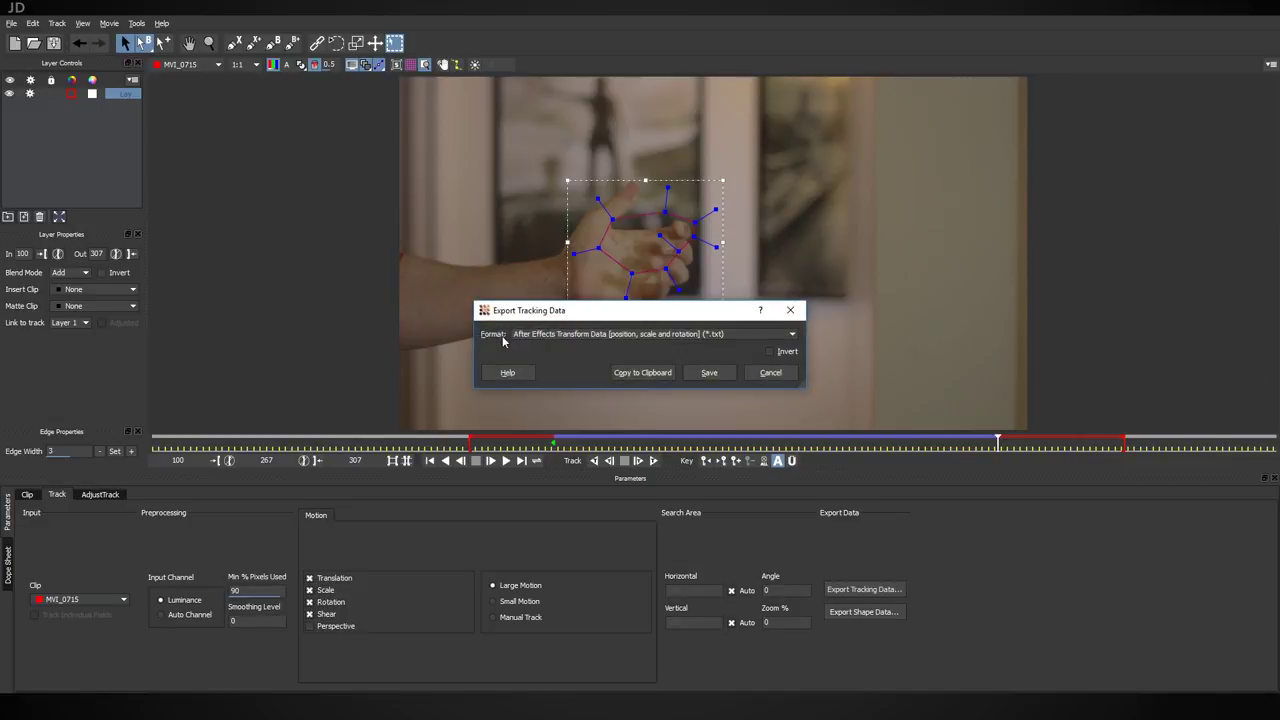
click(651, 335)
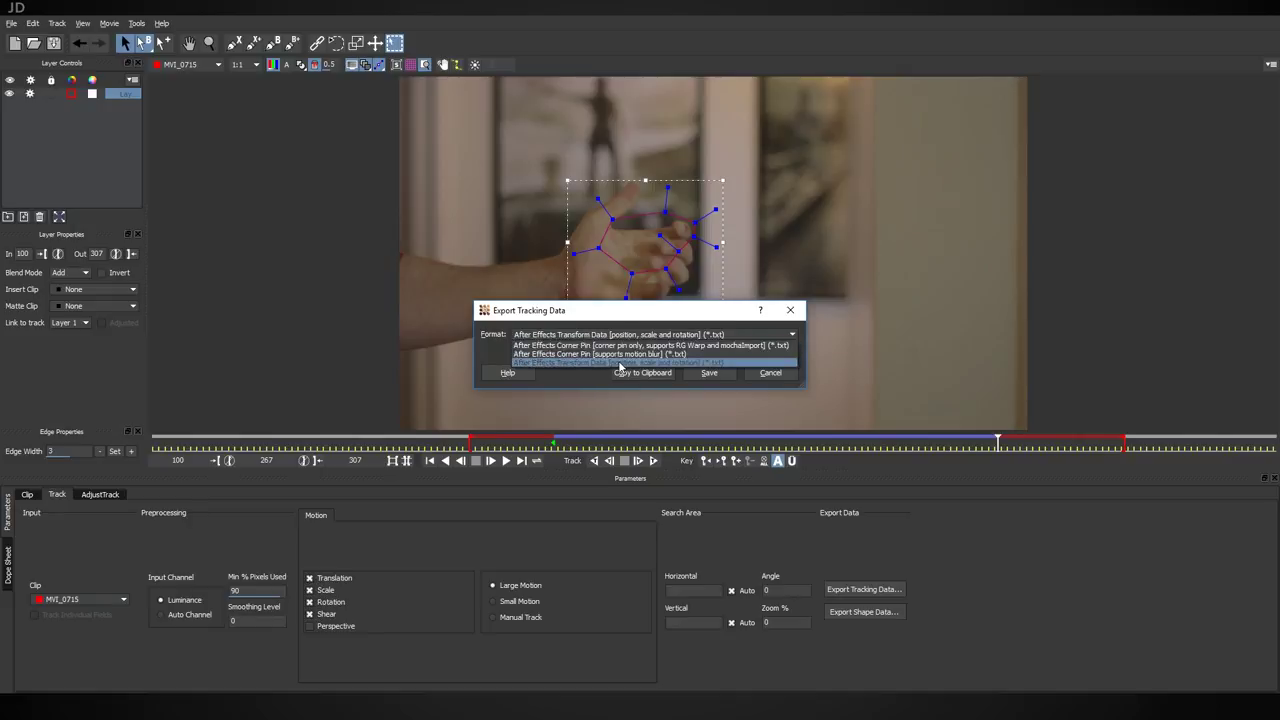
click(620, 363)
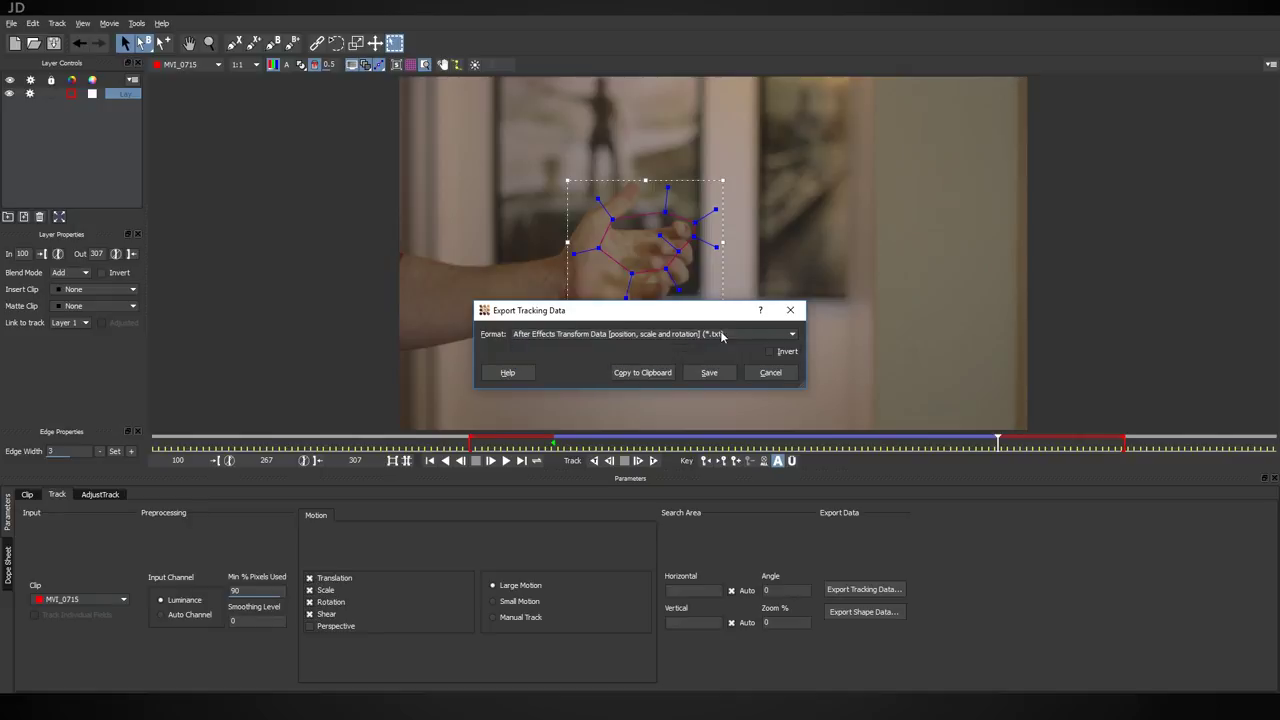
click(643, 372)
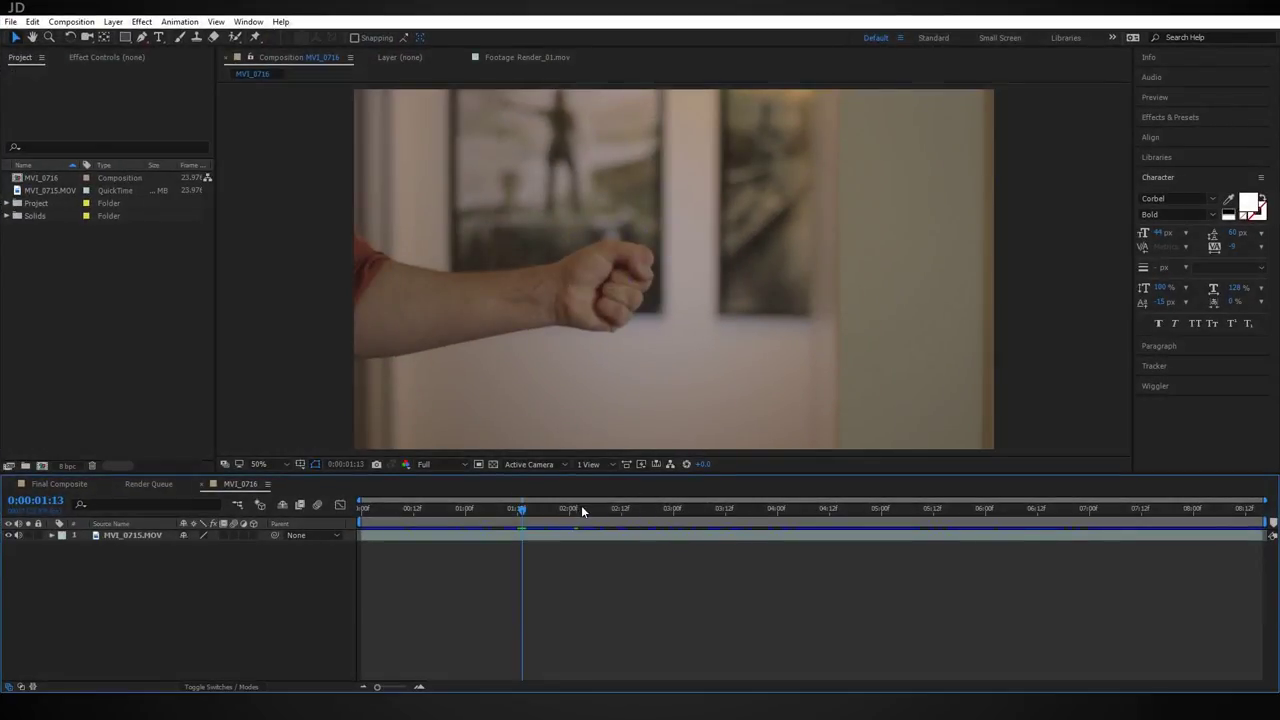
Step: In After Effects, add a null object to MVI_0716 and paste the tracking data onto it at the first frame
key(Home)
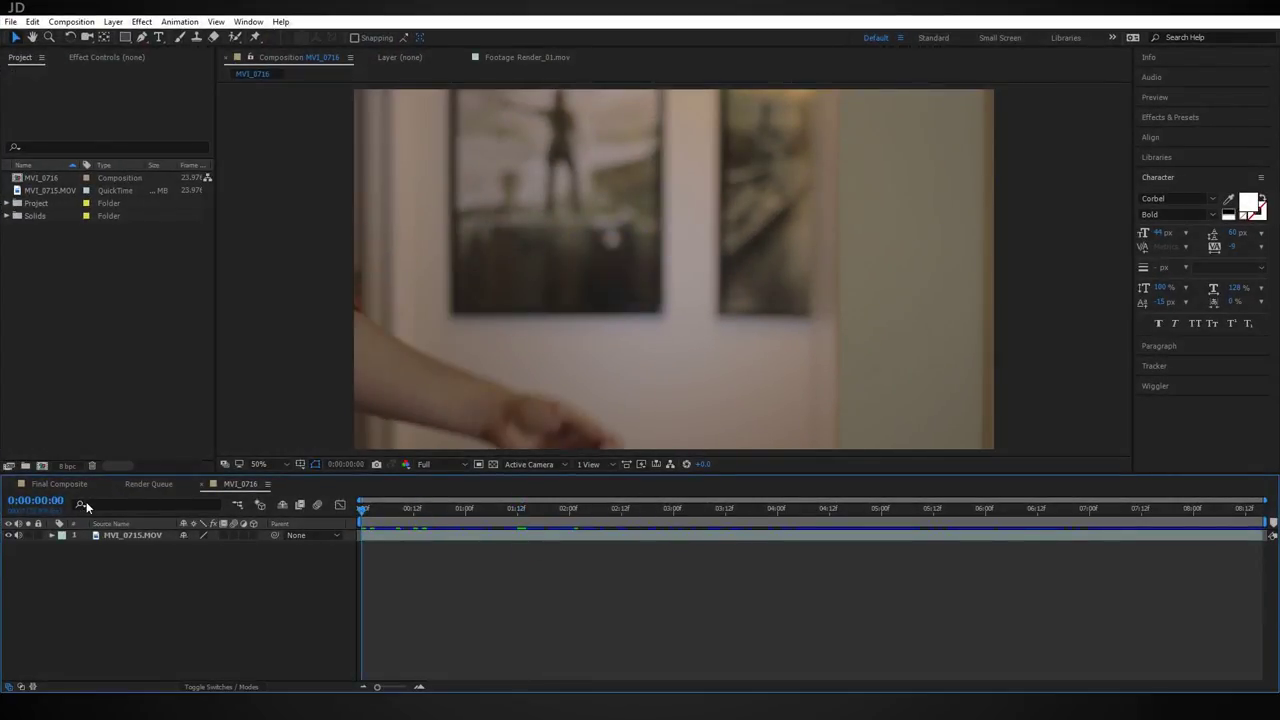
click(113, 21)
mouse_move(130, 37)
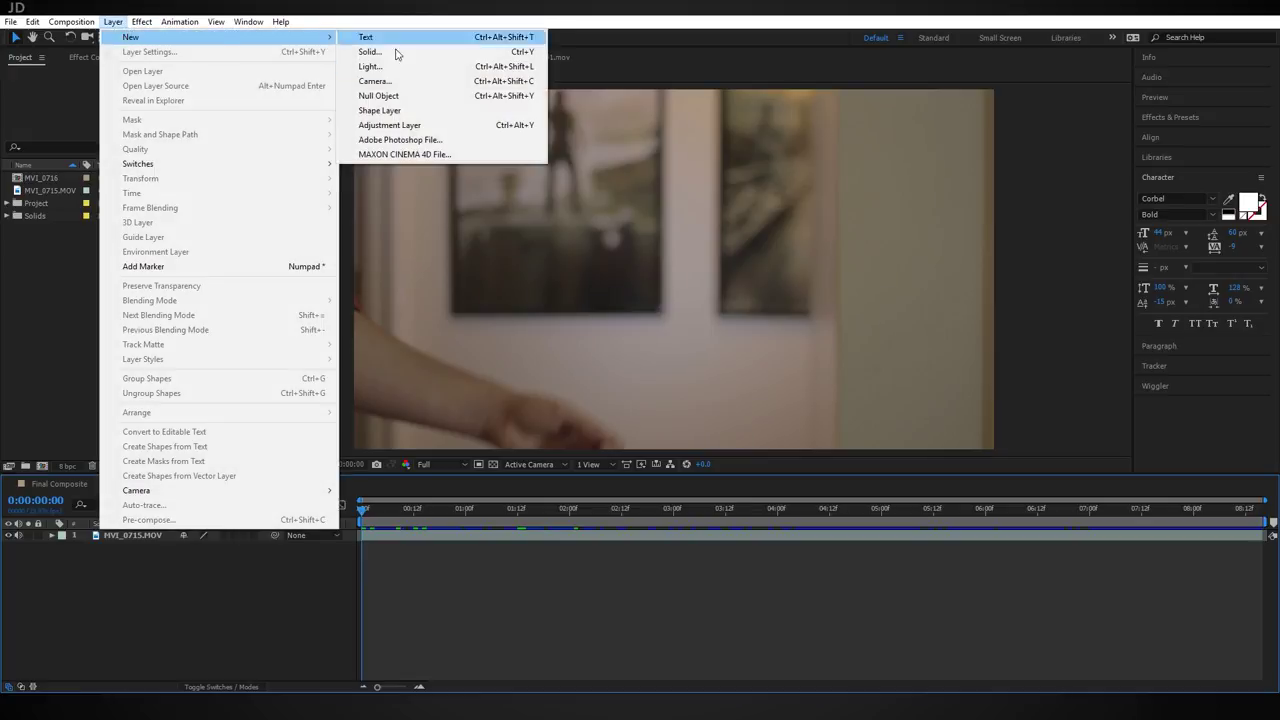
click(416, 97)
click(33, 21)
click(104, 159)
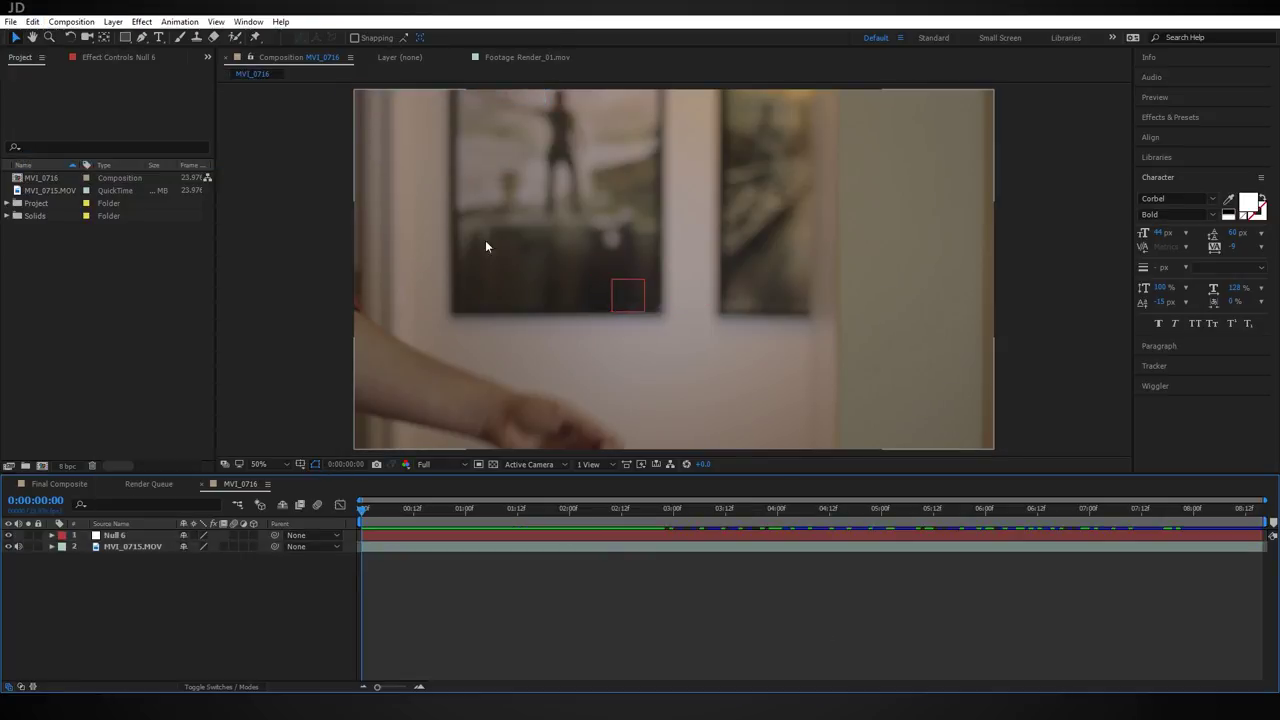
Step: Remove all scale keyframes from the tracked null and collapse its properties
click(115, 536)
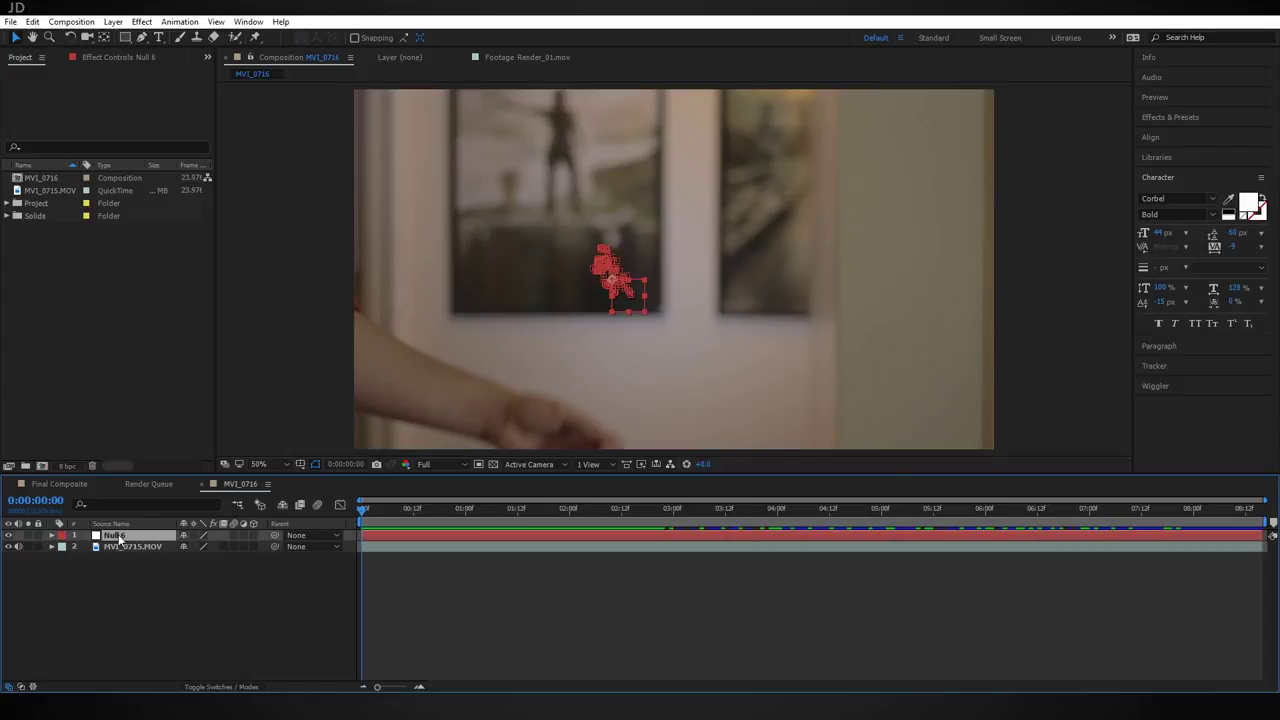
key(u)
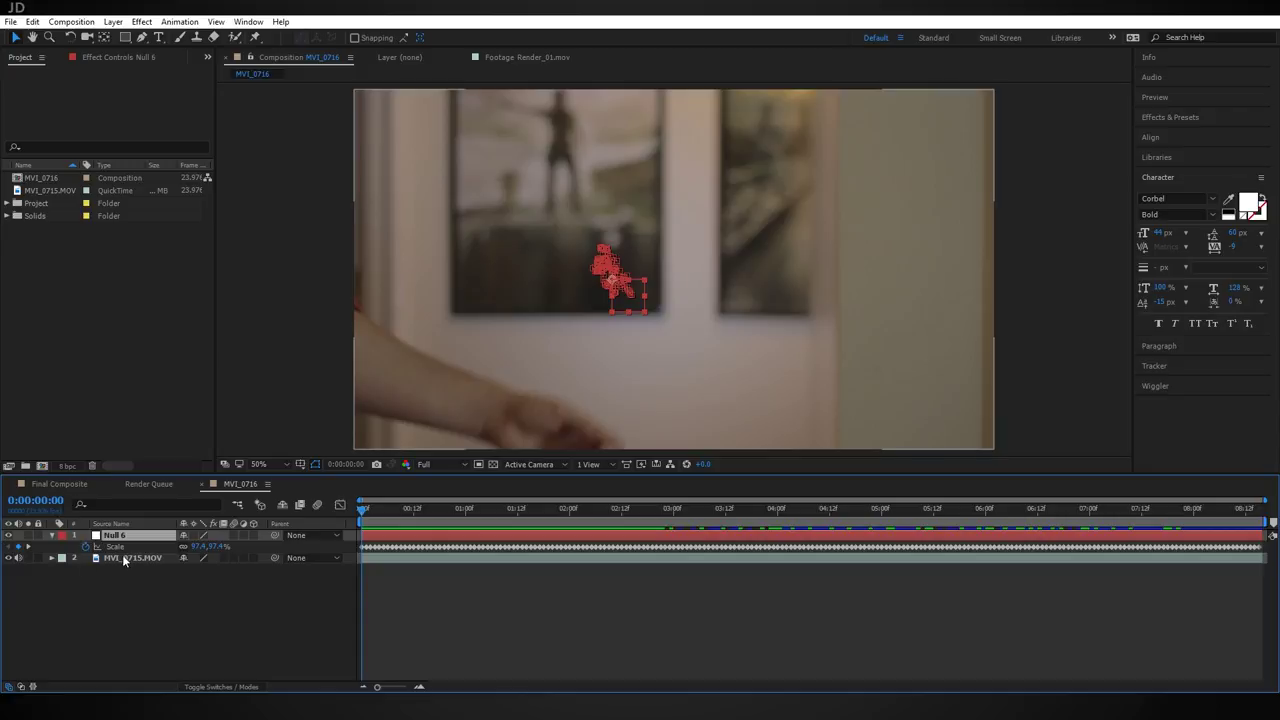
click(87, 547)
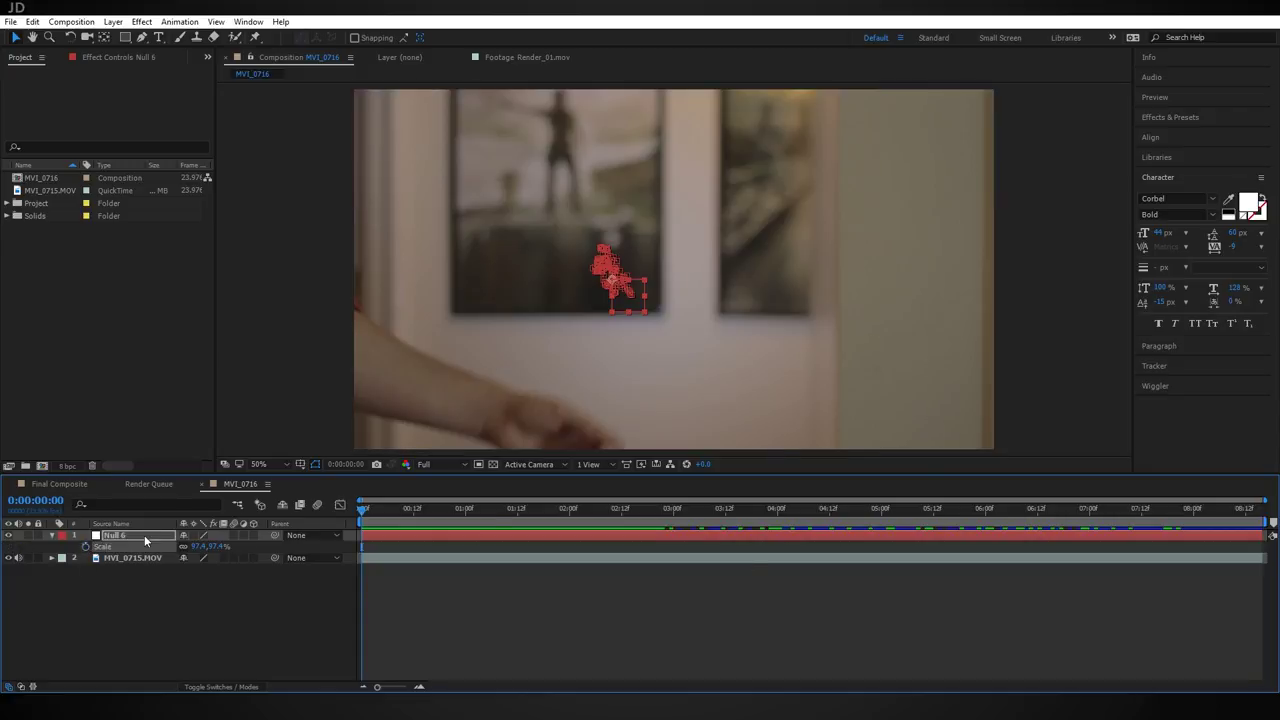
click(52, 536)
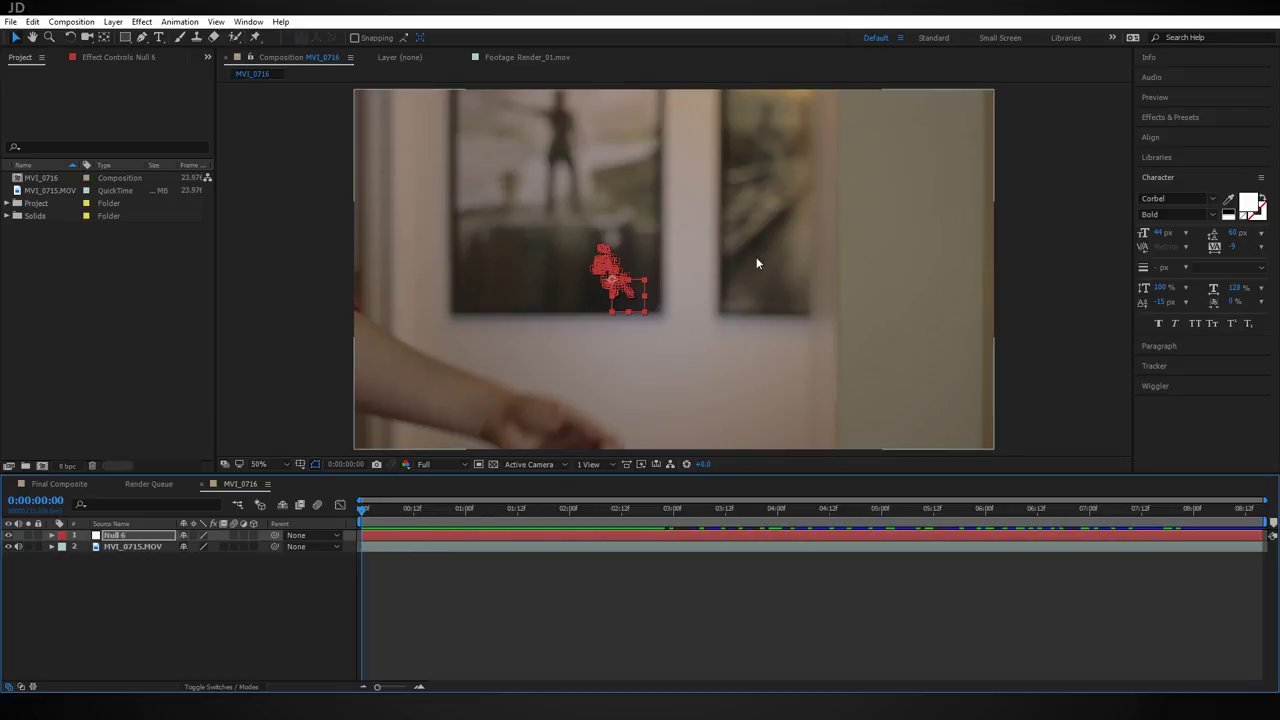
Step: Create a new 1920 x 1080 solid layer named E3D
key(ctrl+shift+a)
click(113, 21)
mouse_move(118, 30)
click(375, 48)
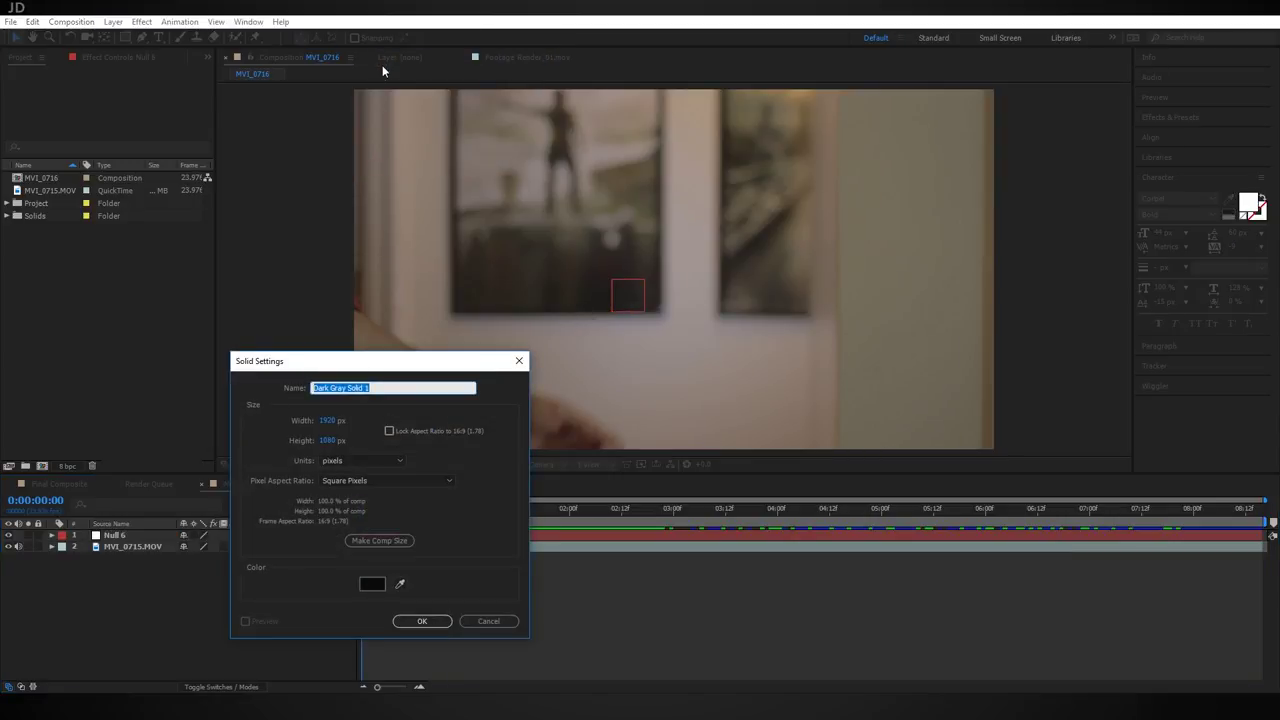
text(E3D)
click(436, 623)
Step: Apply the Element effect to the E3D solid and open its scene setup
key(ctrl+space)
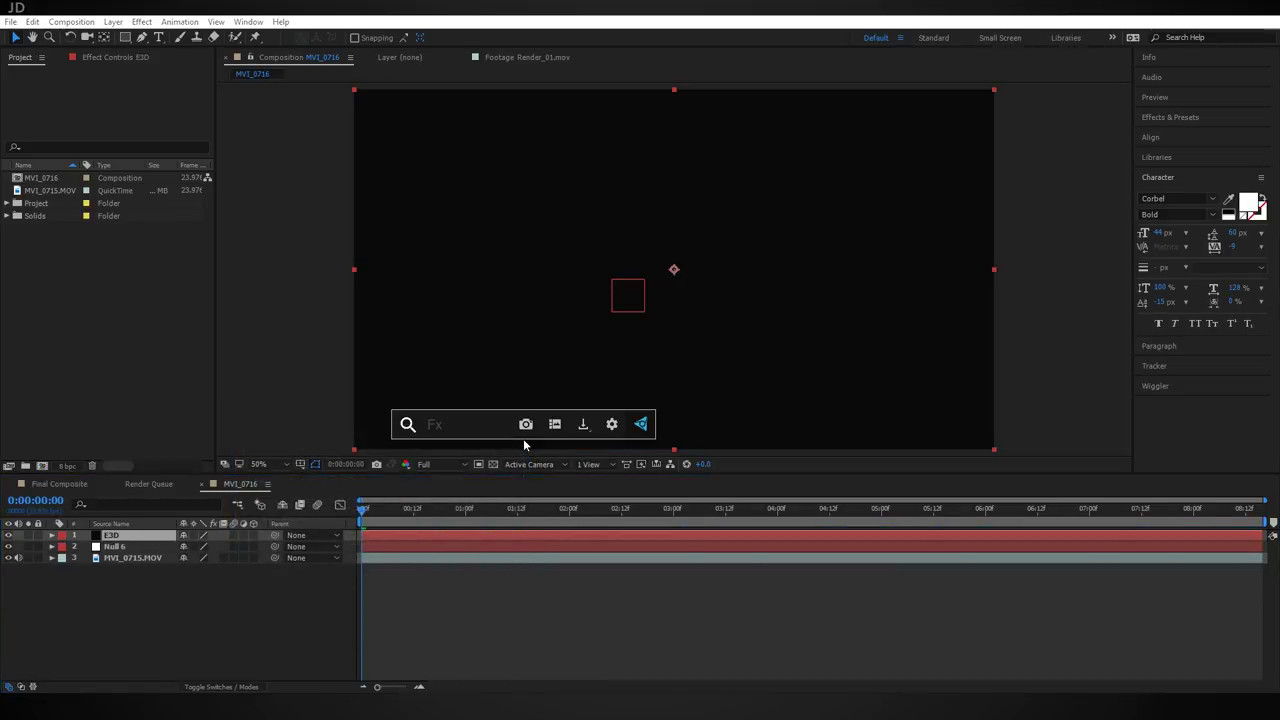
text(e)
click(478, 462)
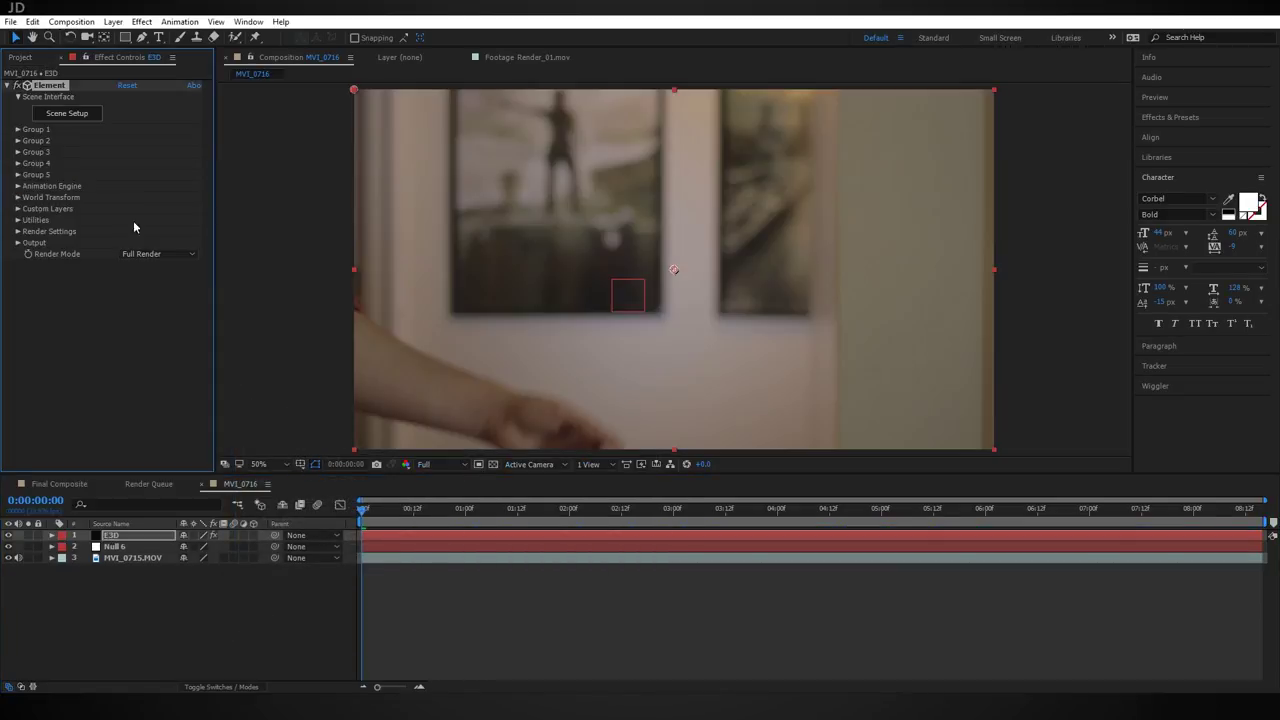
click(133, 197)
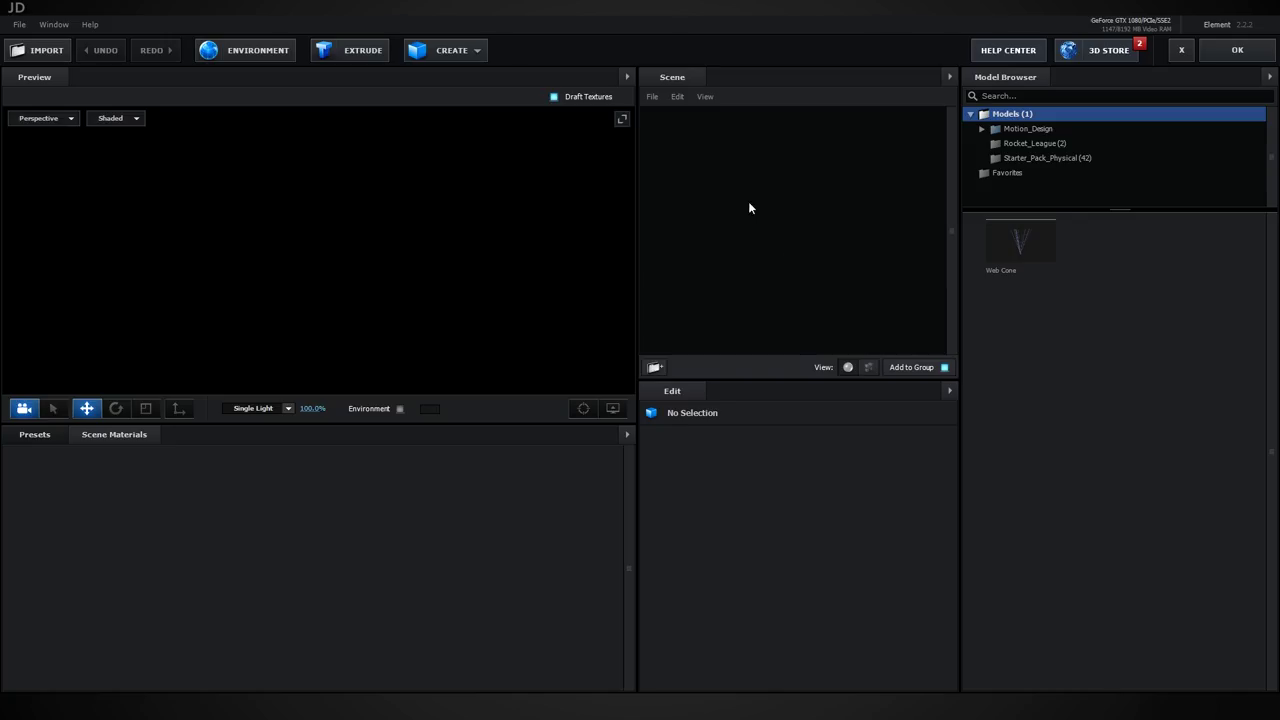
Step: Import the Claw OBJ model from the Wolverine Claws folder with the default import preferences and inspect it from another angle
click(40, 55)
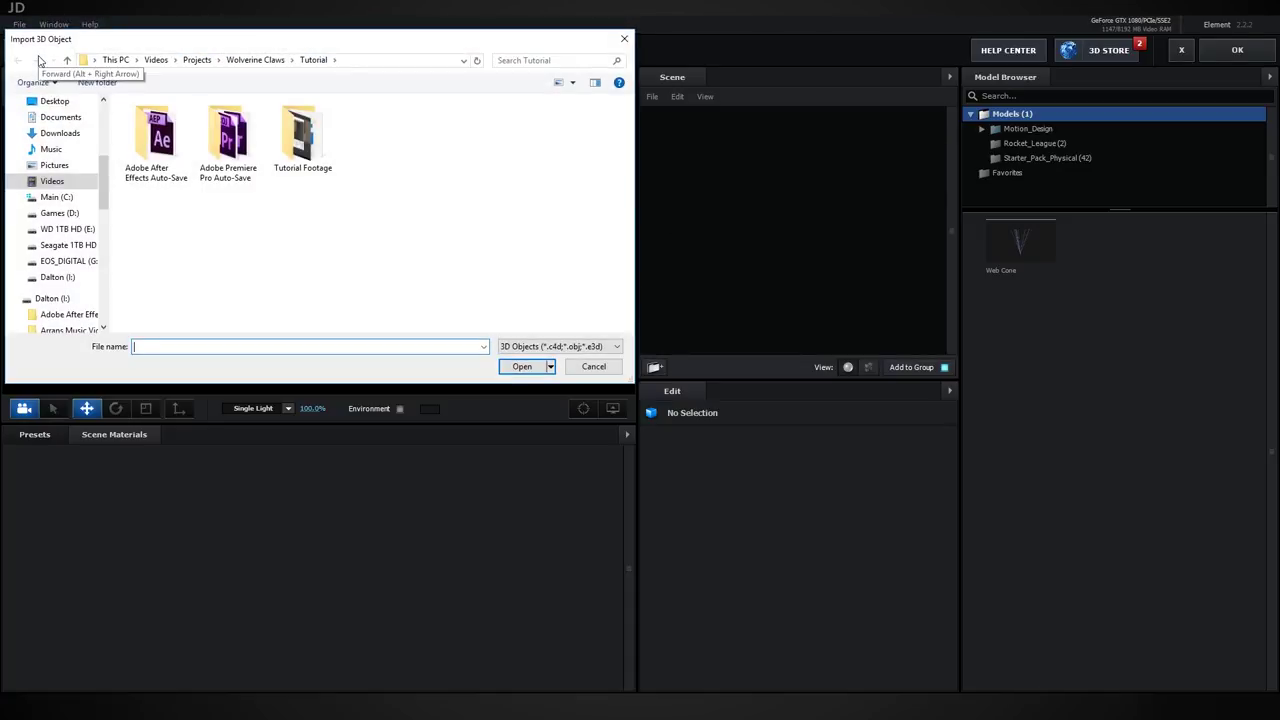
click(255, 60)
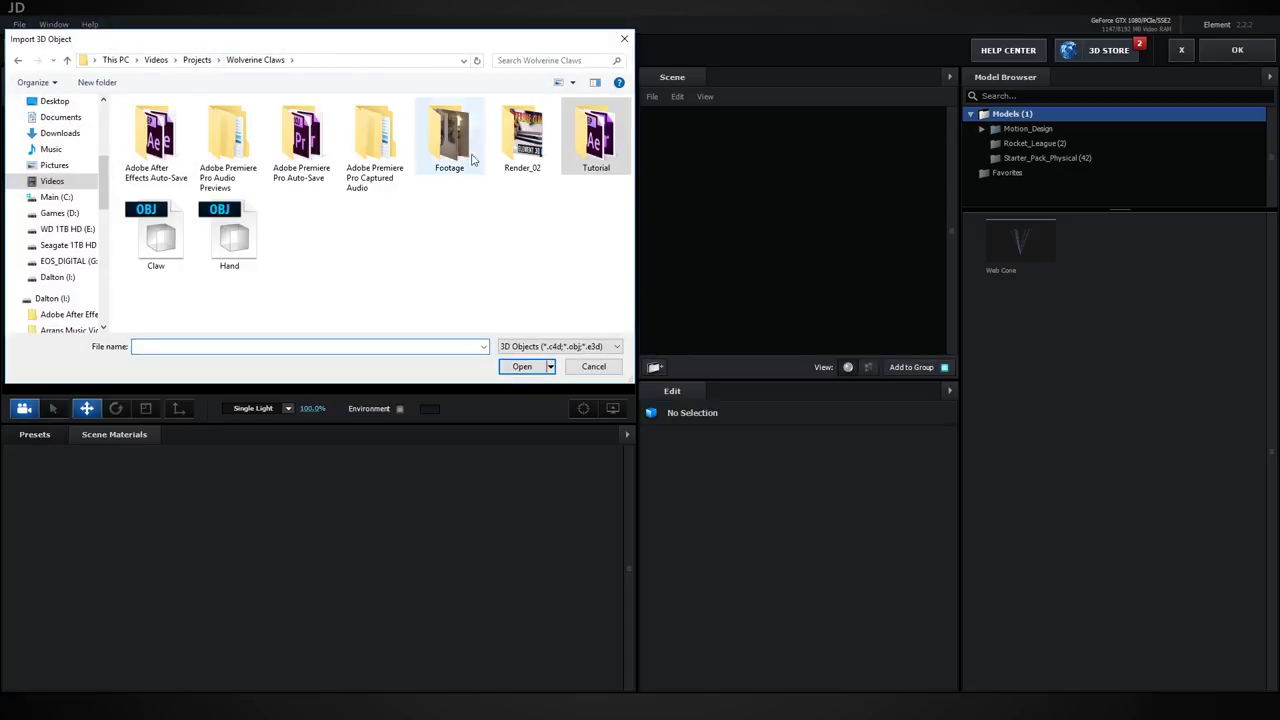
click(160, 250)
click(522, 366)
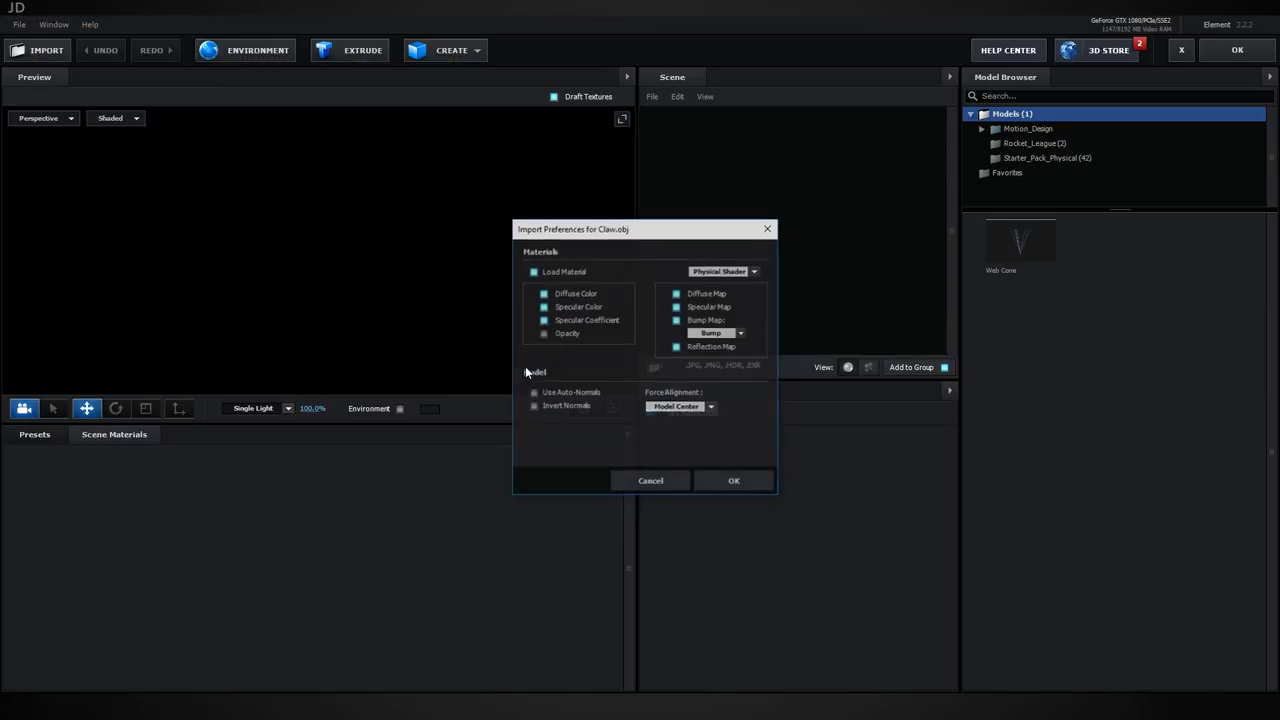
click(736, 483)
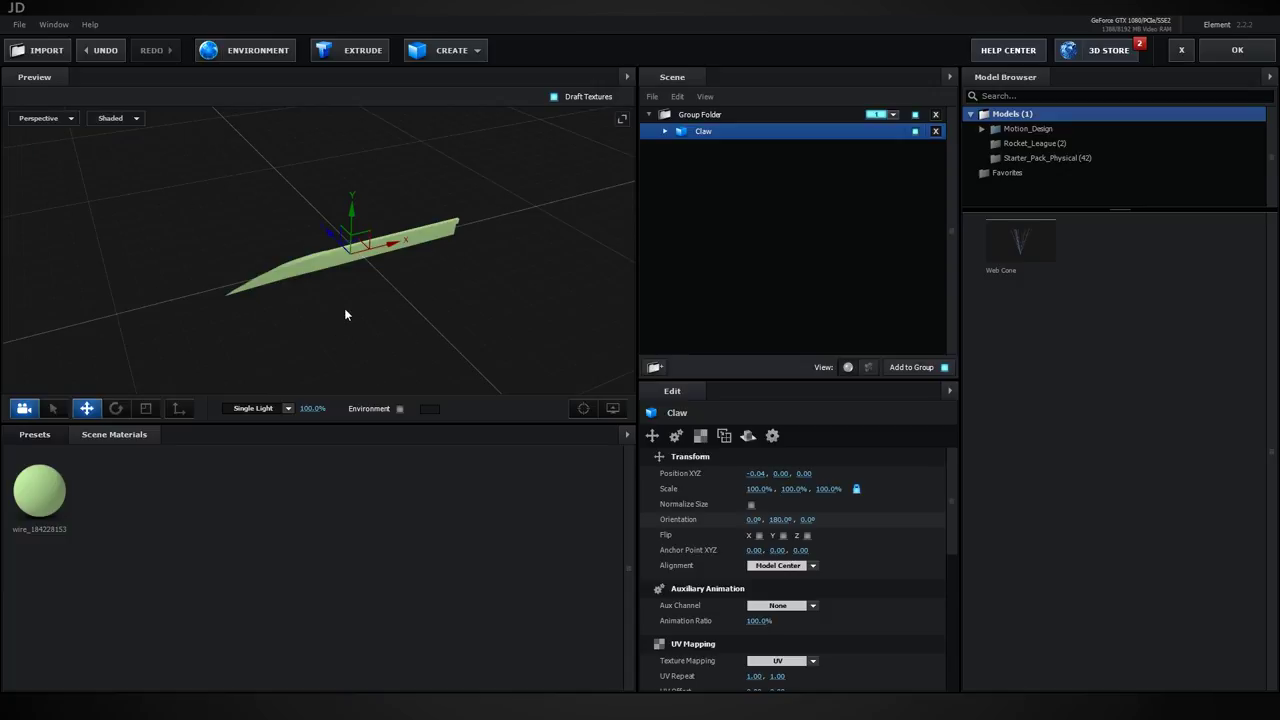
click(293, 264)
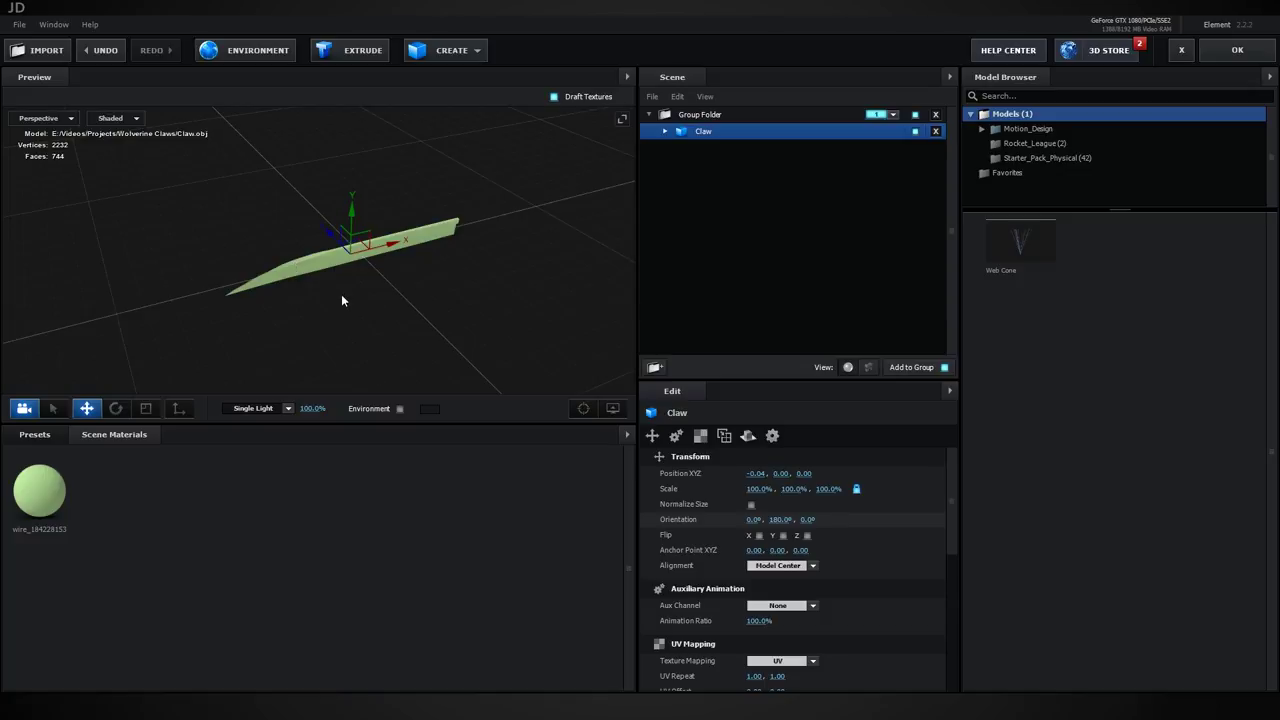
drag(343, 298, 326, 250)
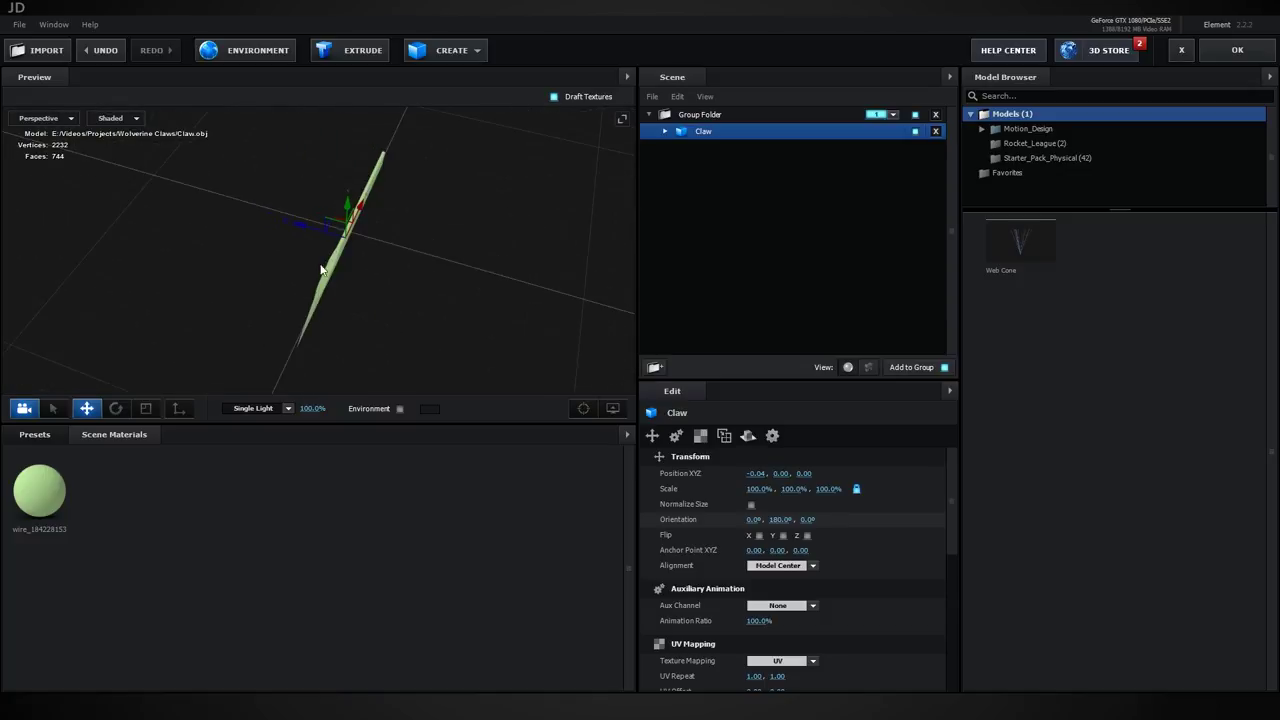
Step: Duplicate the claw twice and offset the copies along Z to about -0.19 and 0.21, making three parallel claws
drag(391, 216, 405, 287)
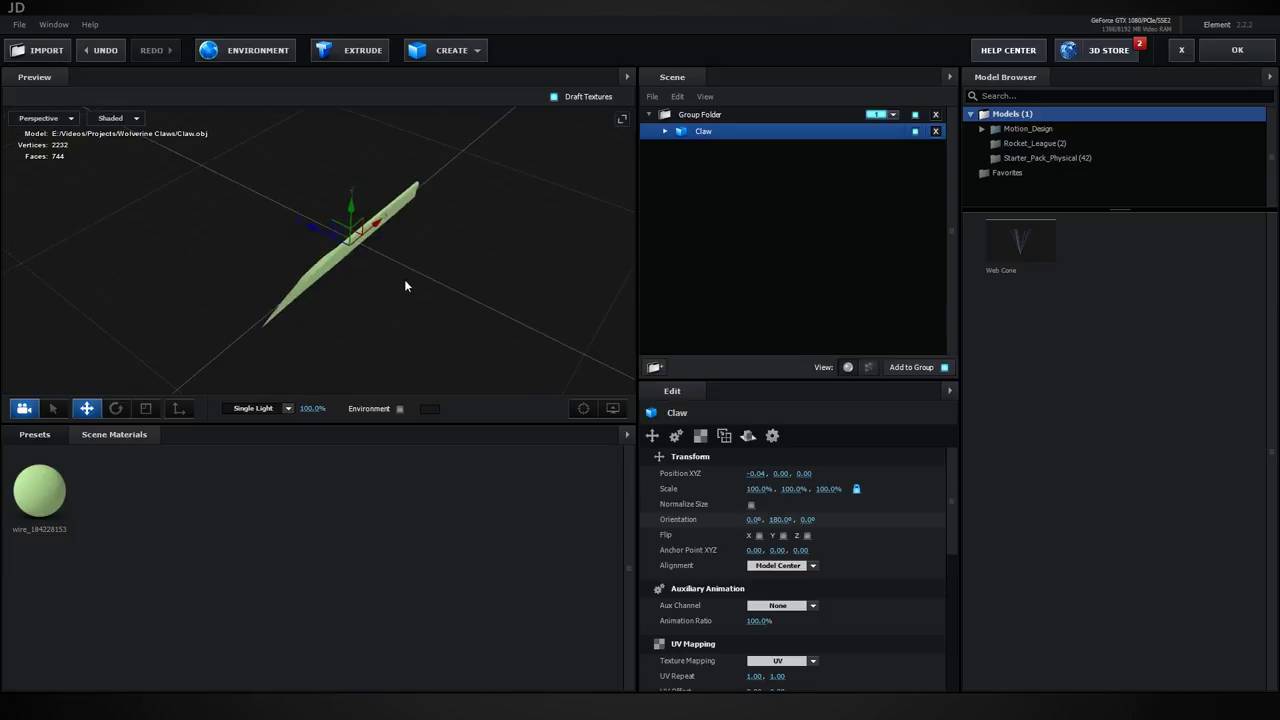
key(ctrl+d)
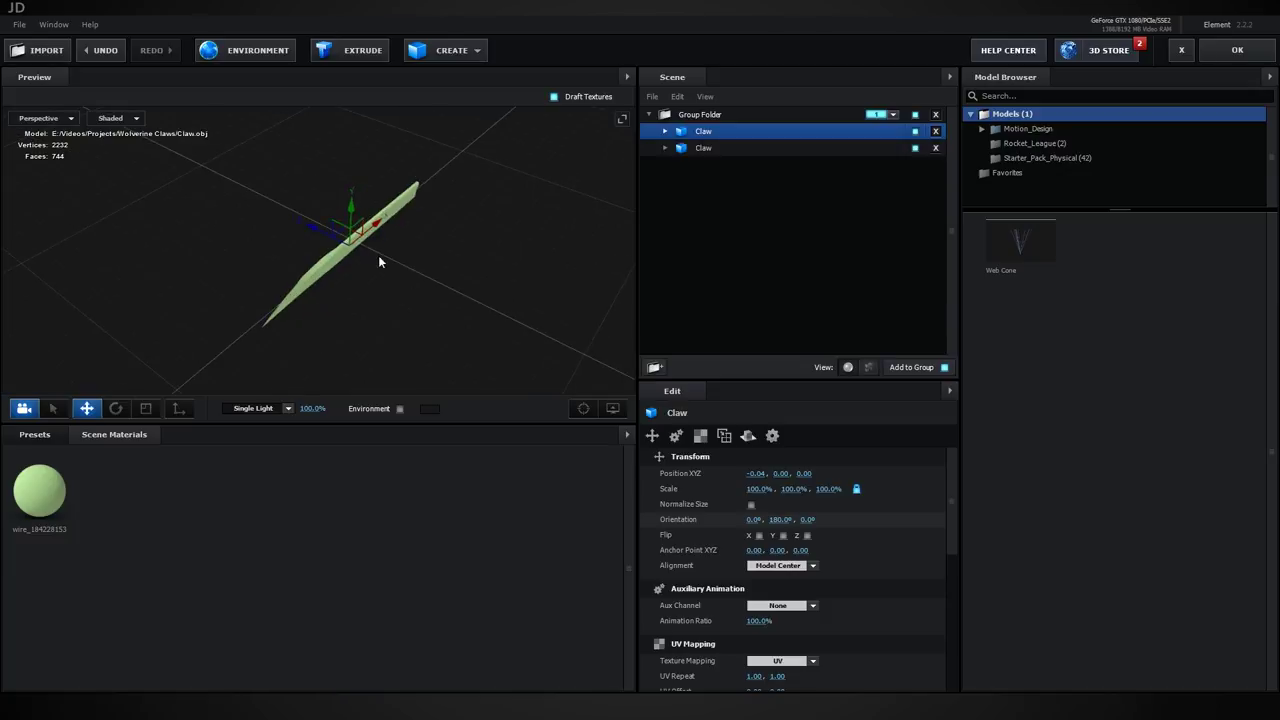
drag(329, 229, 354, 241)
drag(524, 296, 569, 304)
key(ctrl+d)
drag(342, 234, 254, 229)
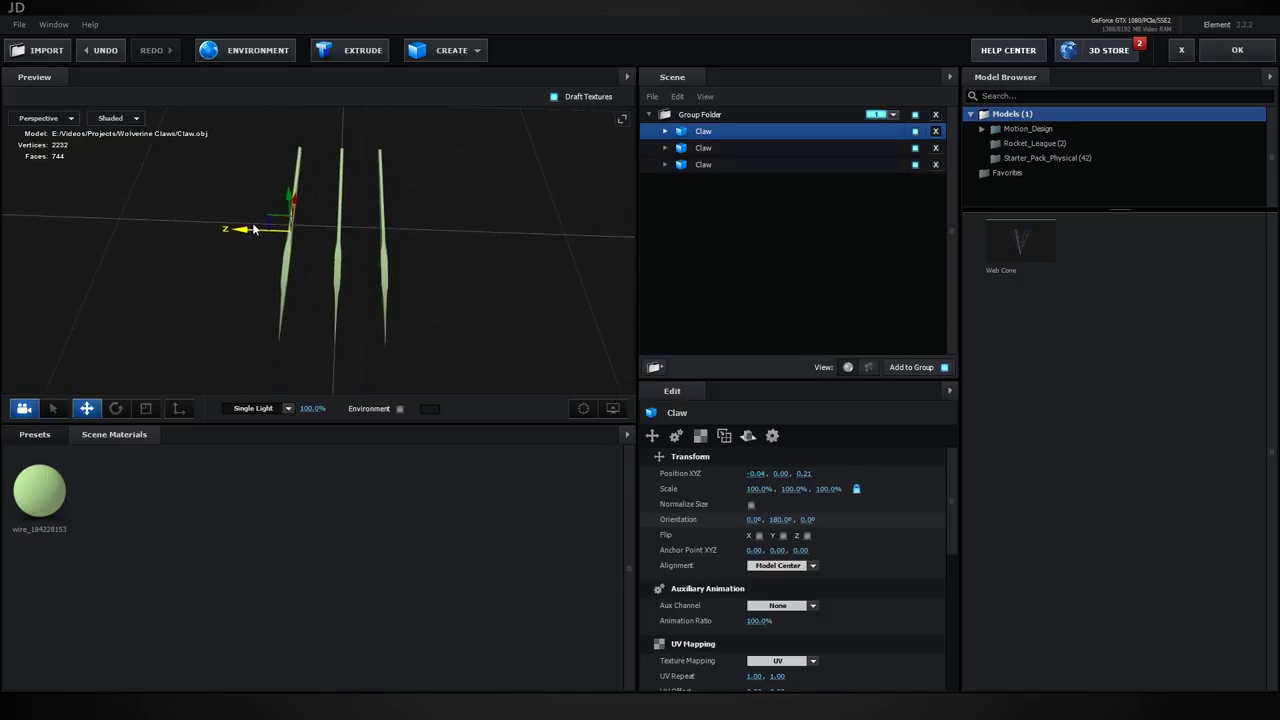
Step: Fan out the two outer claws by rotating them slightly around Y, to orientations of about 4.1° and 357.2°
drag(449, 249, 420, 300)
click(116, 408)
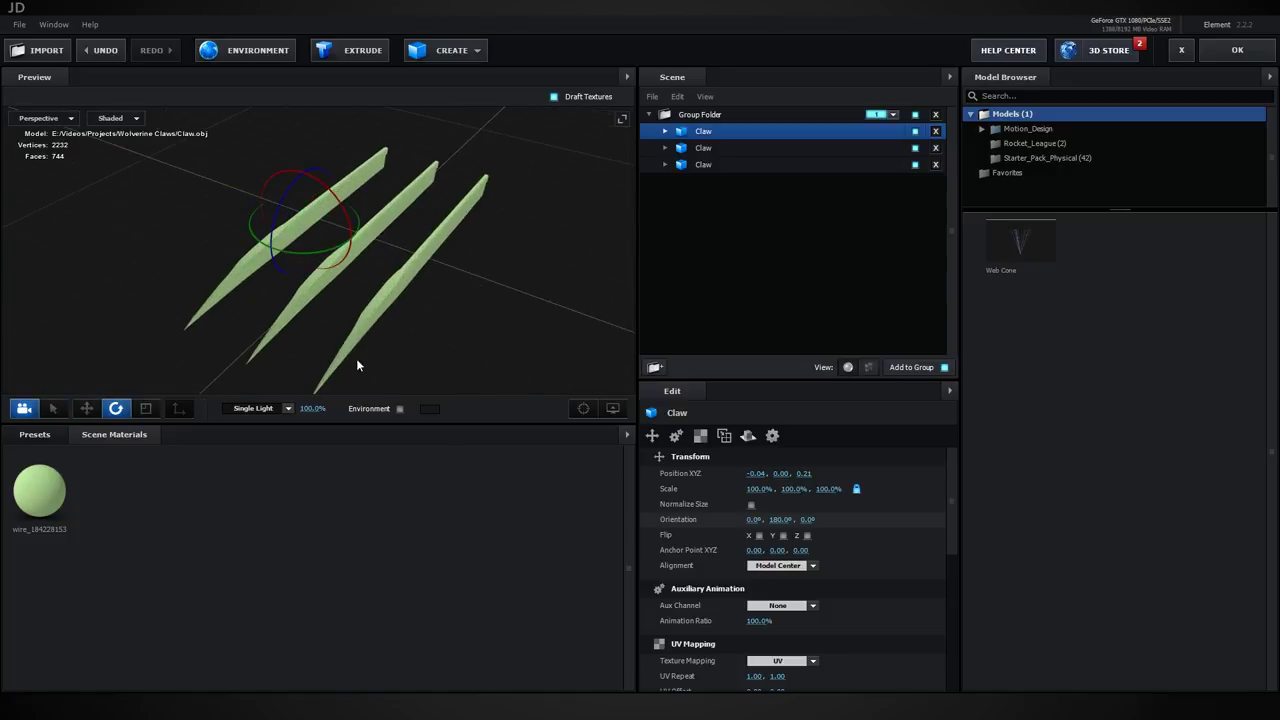
drag(299, 252, 295, 250)
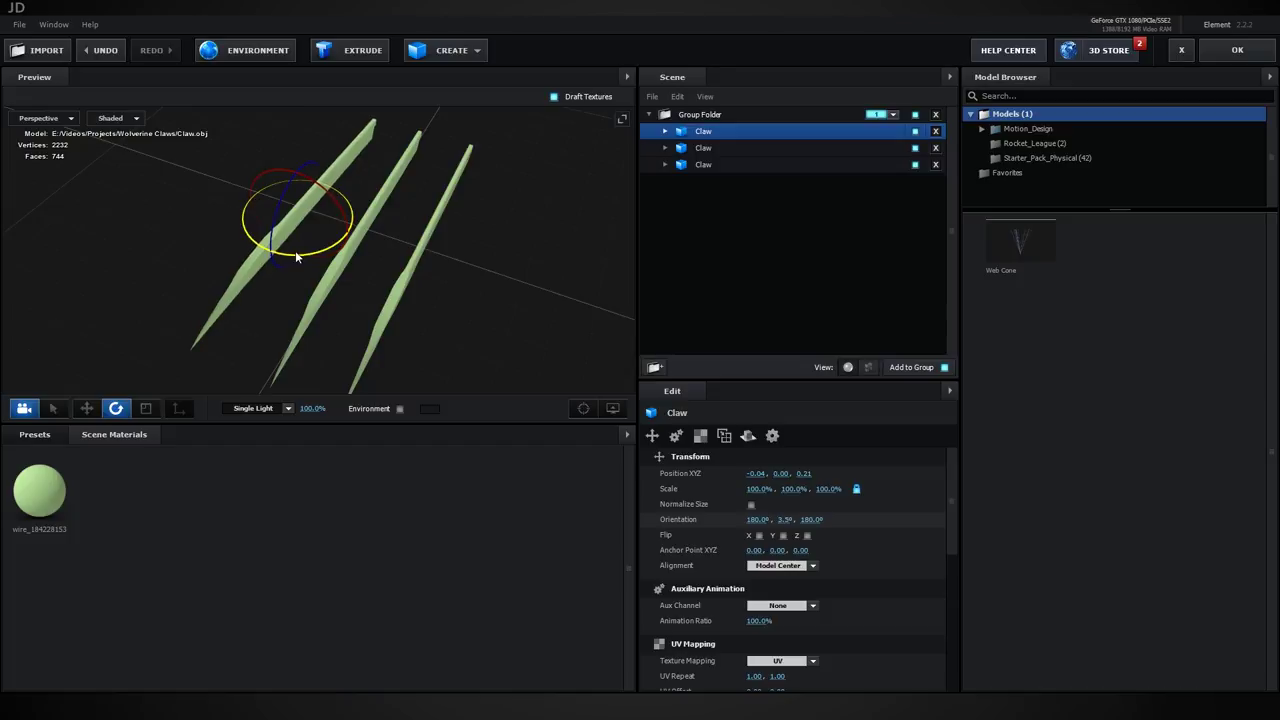
click(722, 162)
drag(550, 250, 465, 254)
click(712, 147)
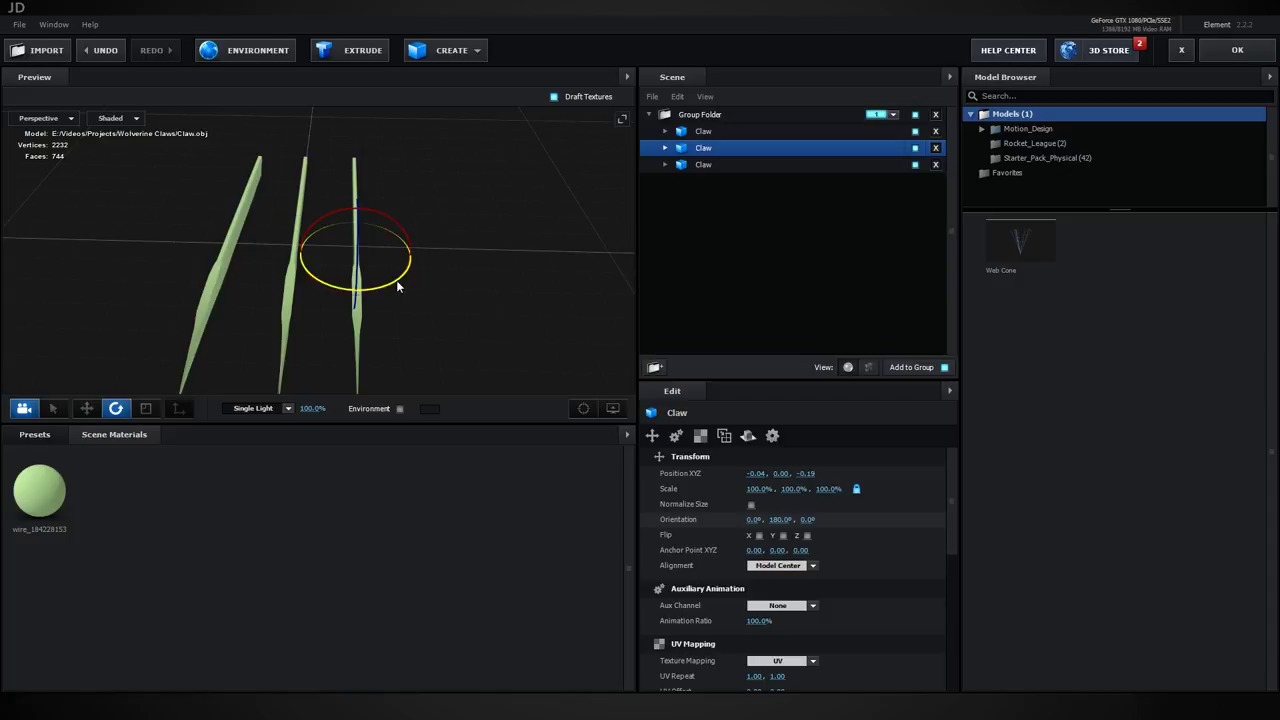
drag(387, 286, 388, 281)
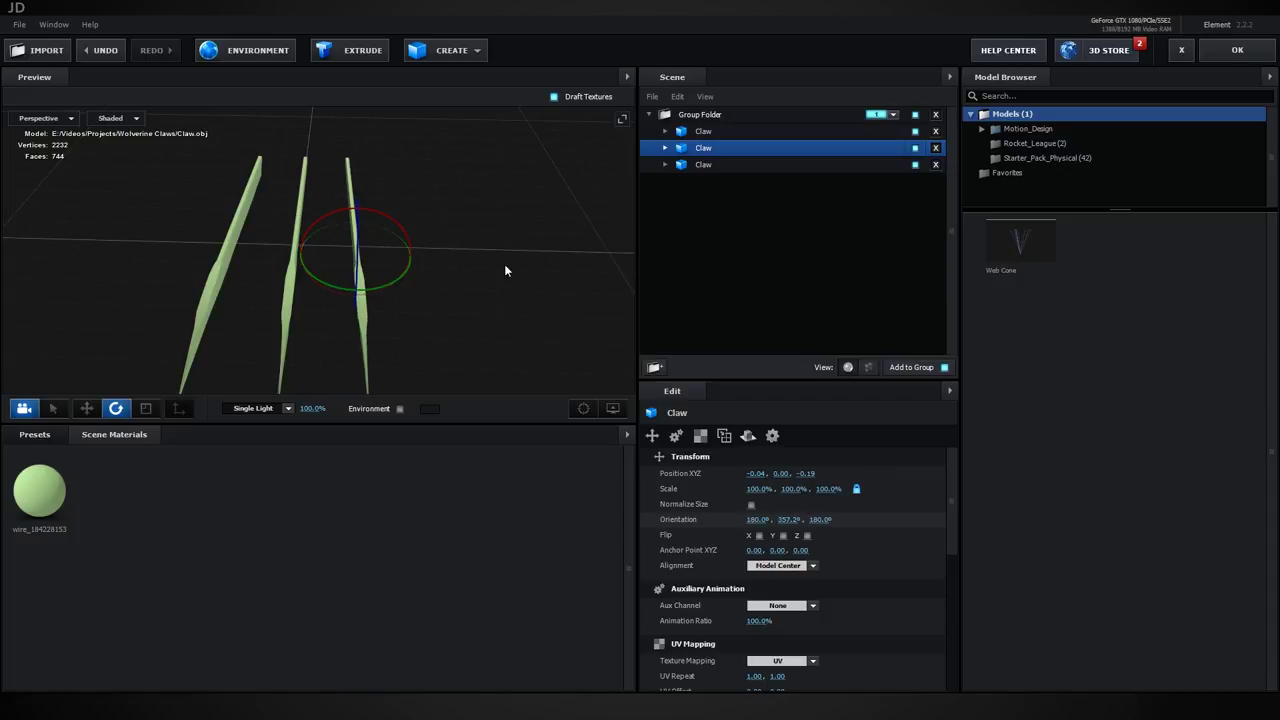
drag(476, 267, 472, 238)
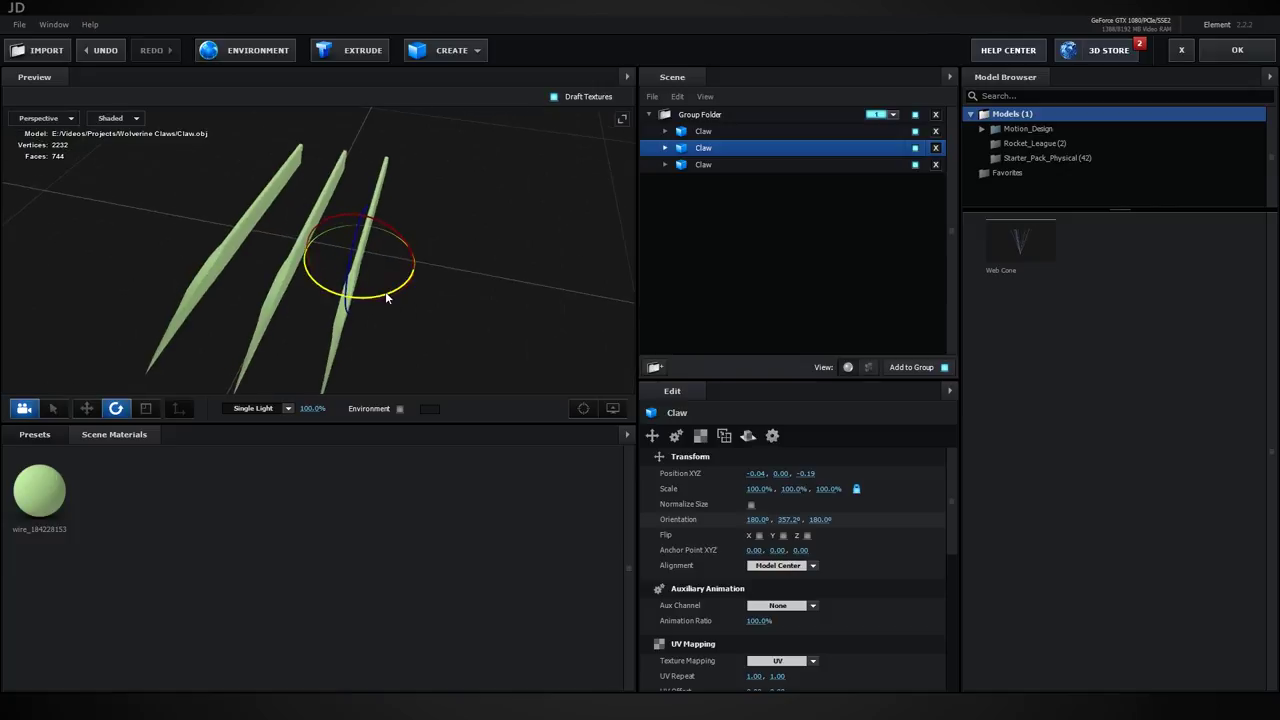
click(705, 131)
drag(261, 270, 260, 265)
drag(354, 298, 563, 258)
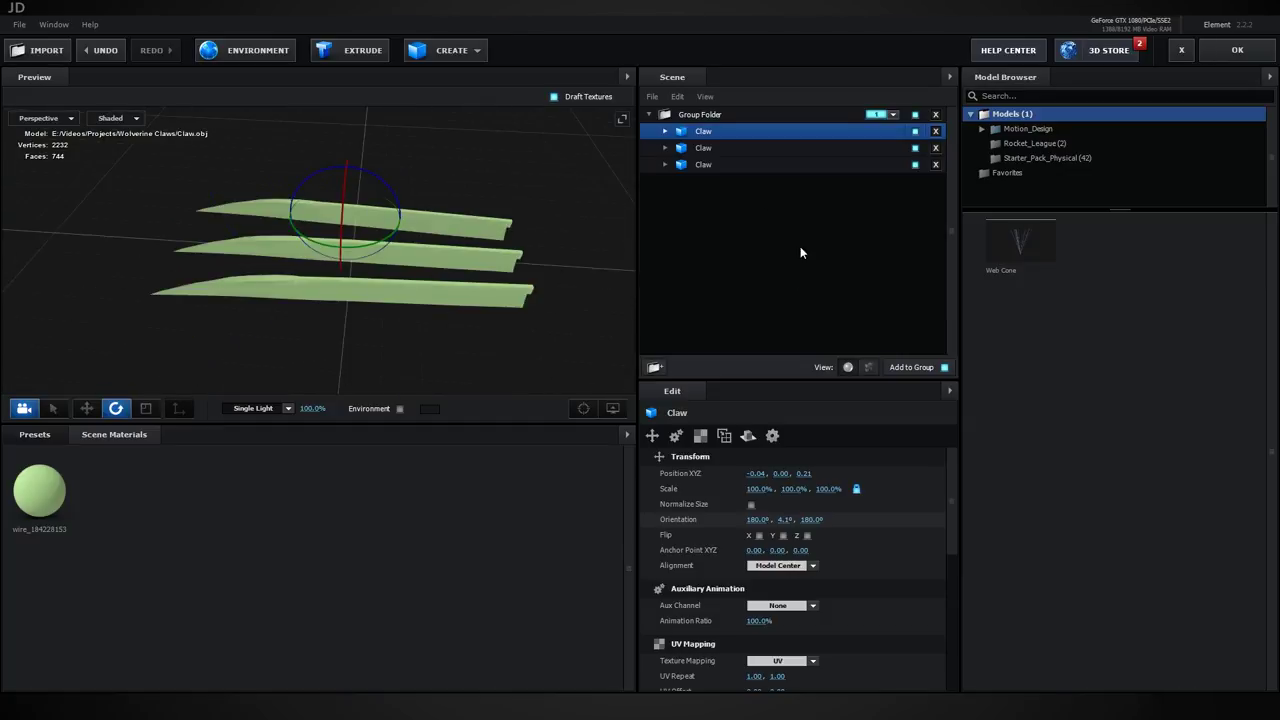
Step: Move all three claws together along X until their bases sit at the scene origin, and accept the scene setup
click(713, 166)
ctrl+click(711, 148)
ctrl+click(715, 132)
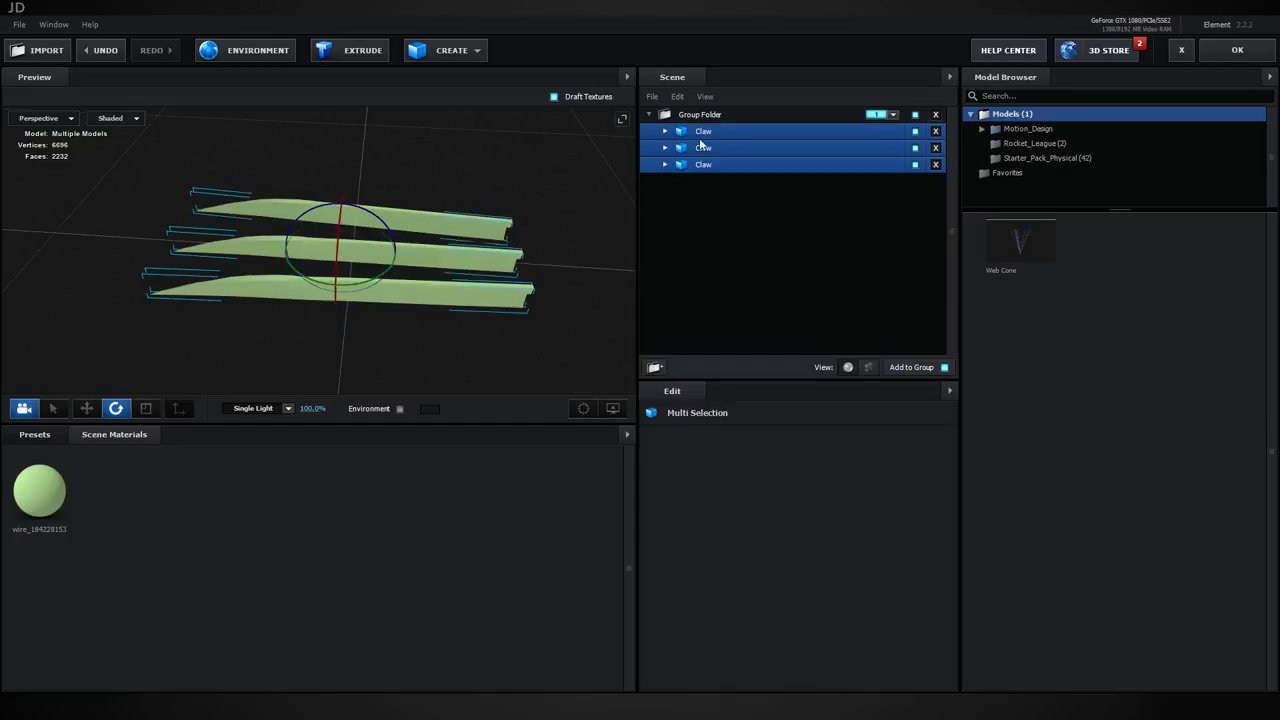
click(87, 408)
drag(390, 257, 249, 255)
drag(360, 250, 517, 231)
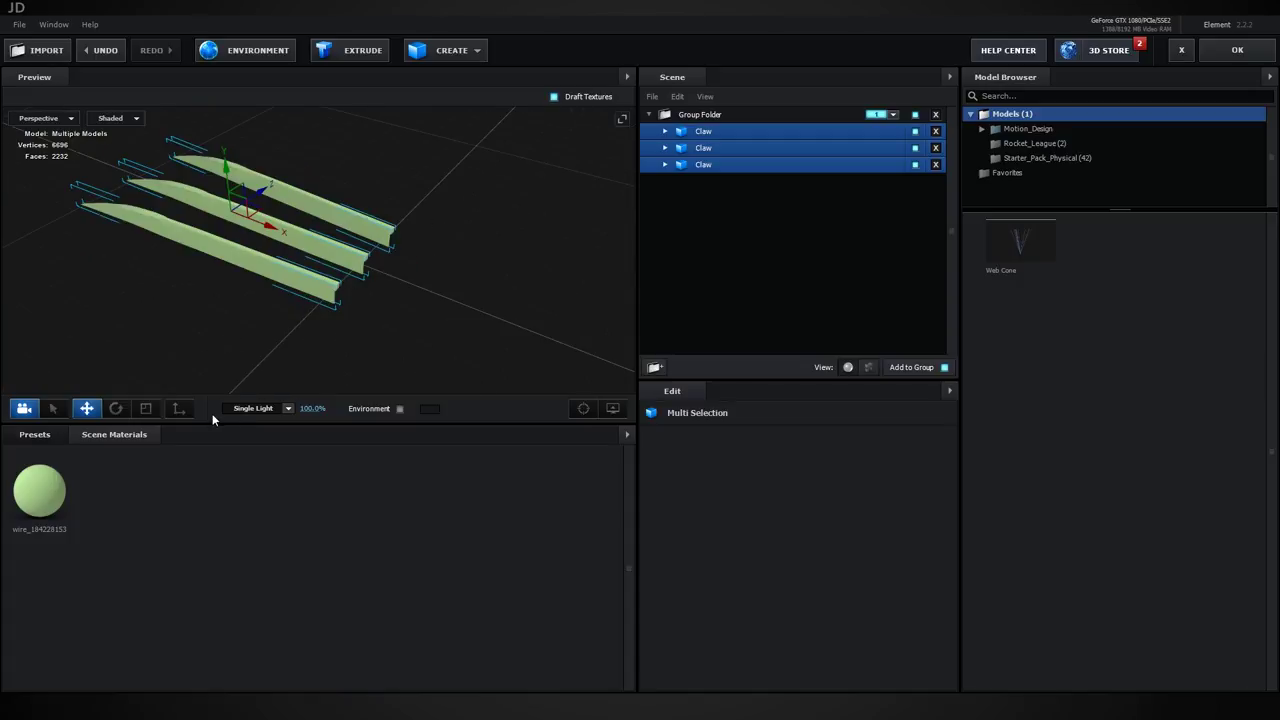
drag(408, 200, 415, 250)
click(1237, 50)
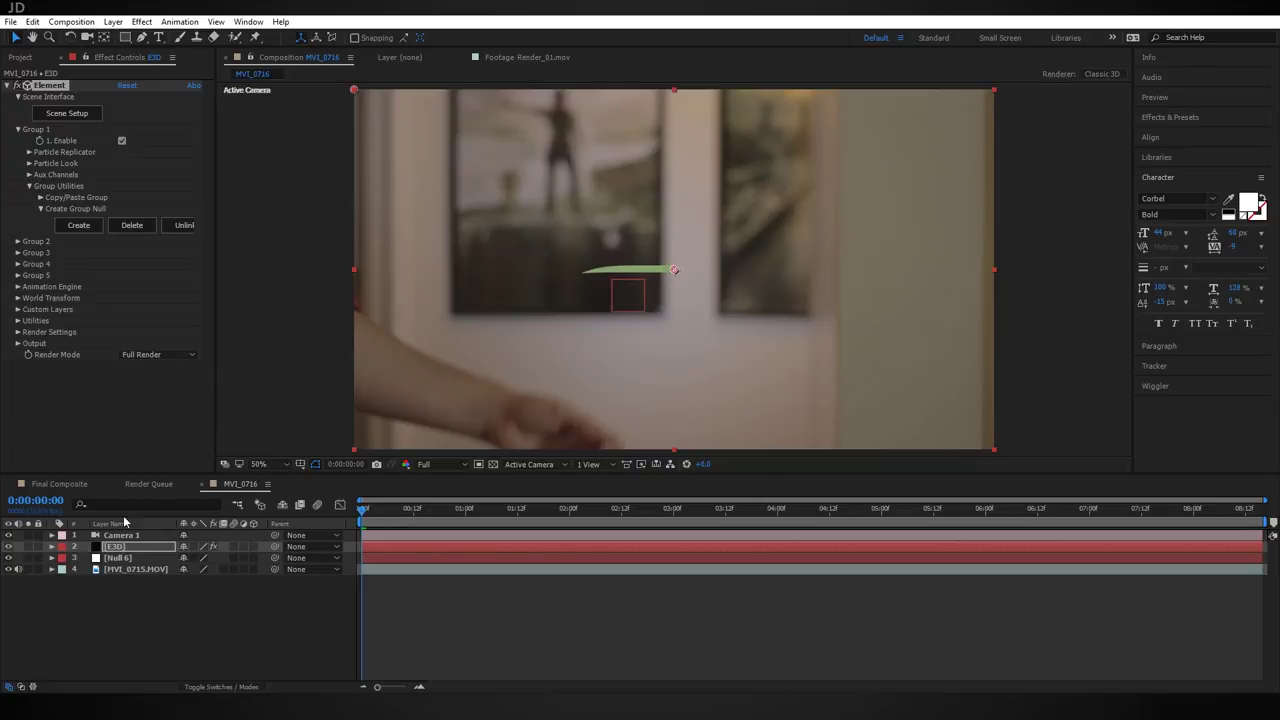
Step: Set the Particle Replicator rotation of Group 1 to 90° on X and 180° on Z
click(148, 547)
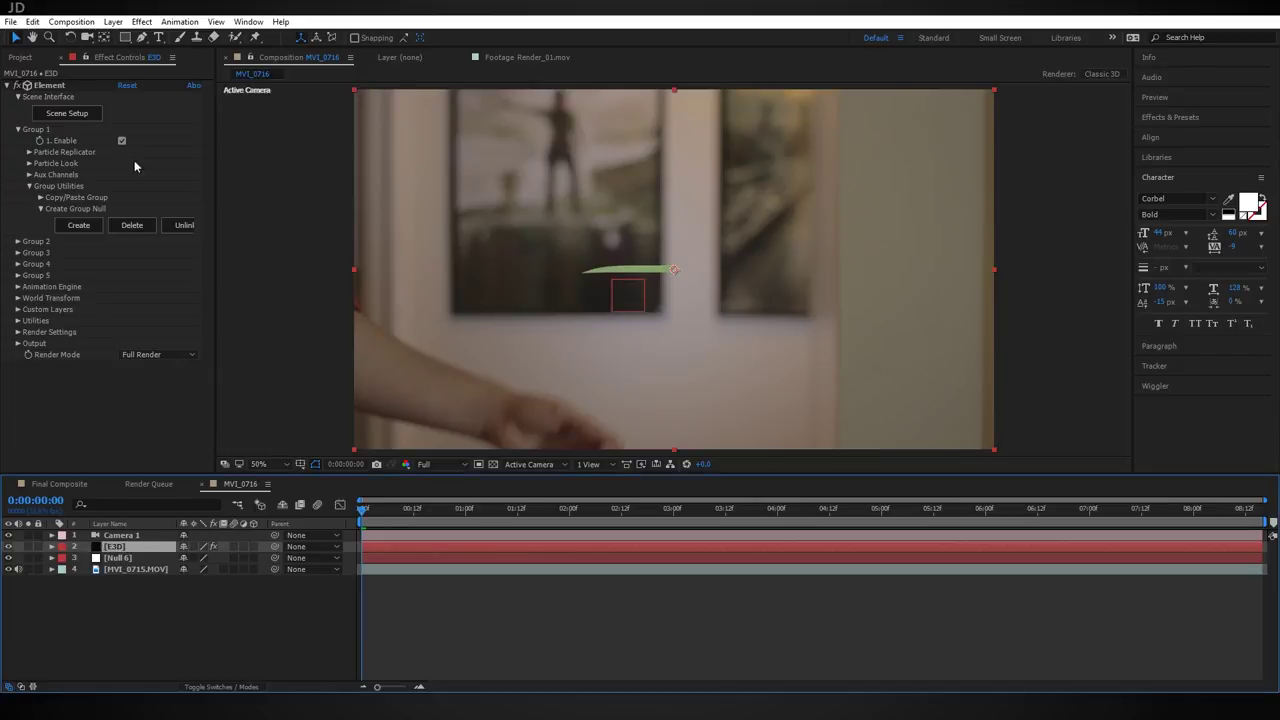
click(29, 152)
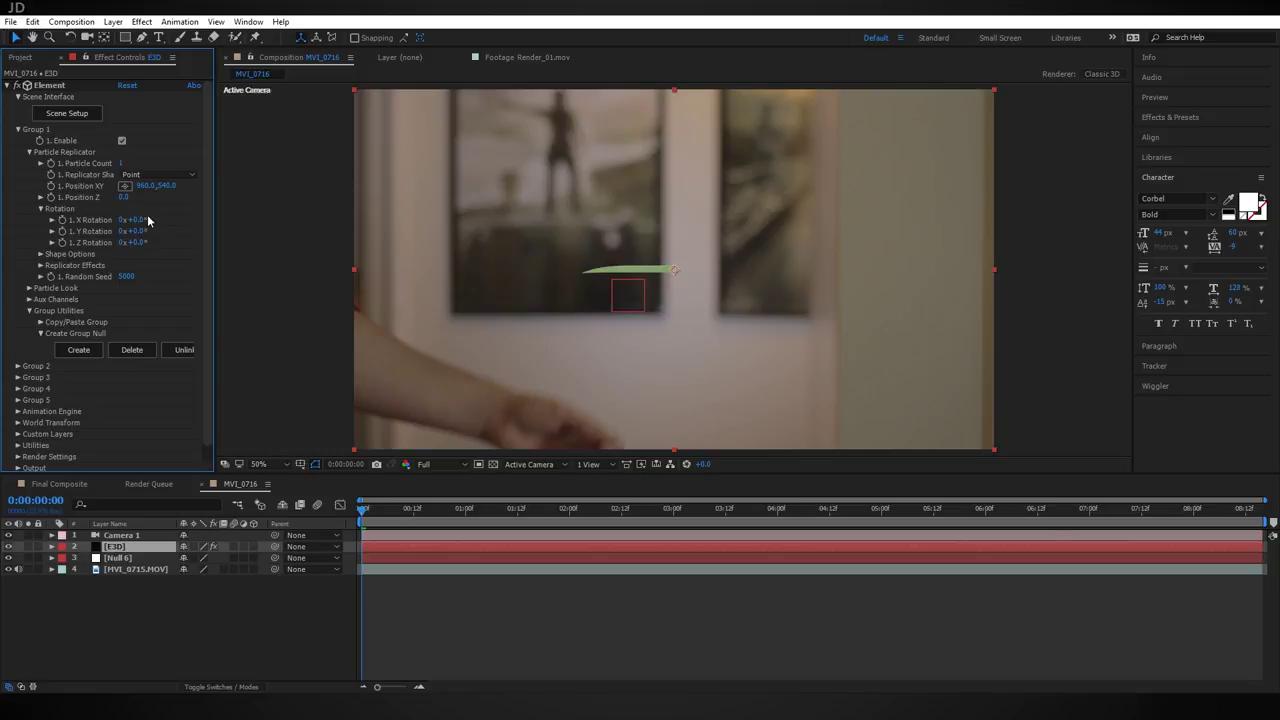
drag(148, 220, 164, 218)
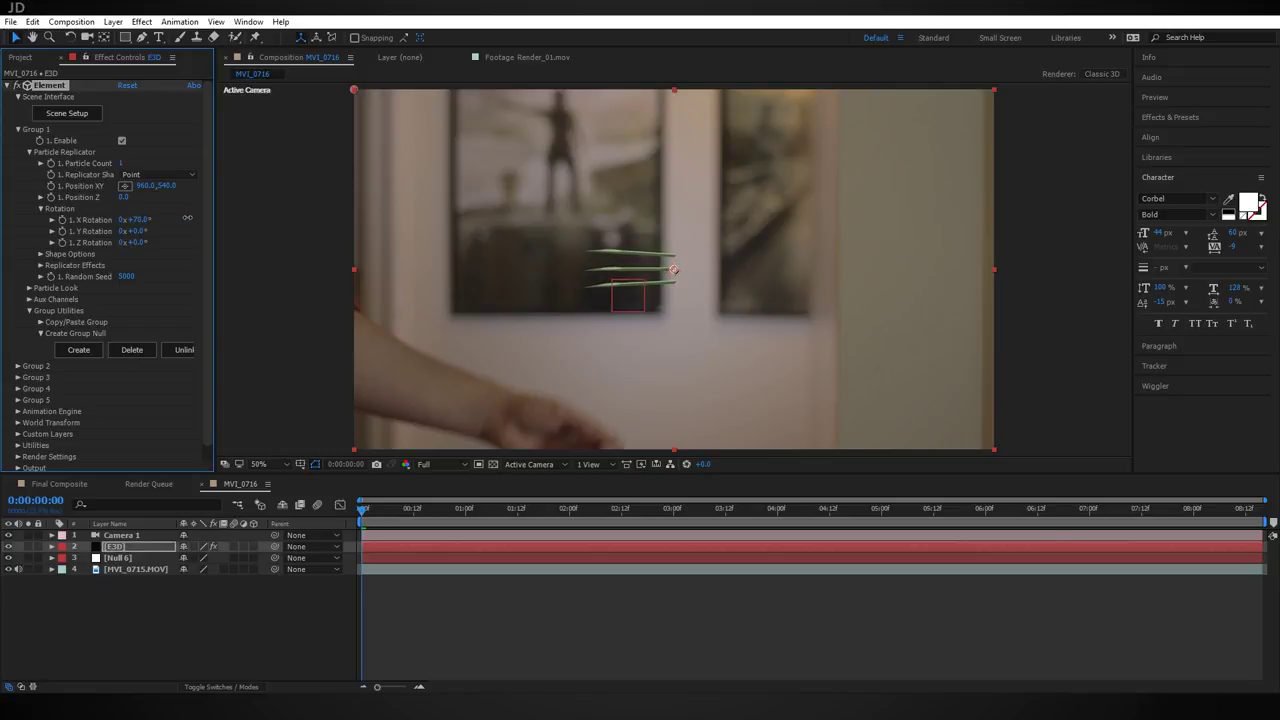
click(137, 220)
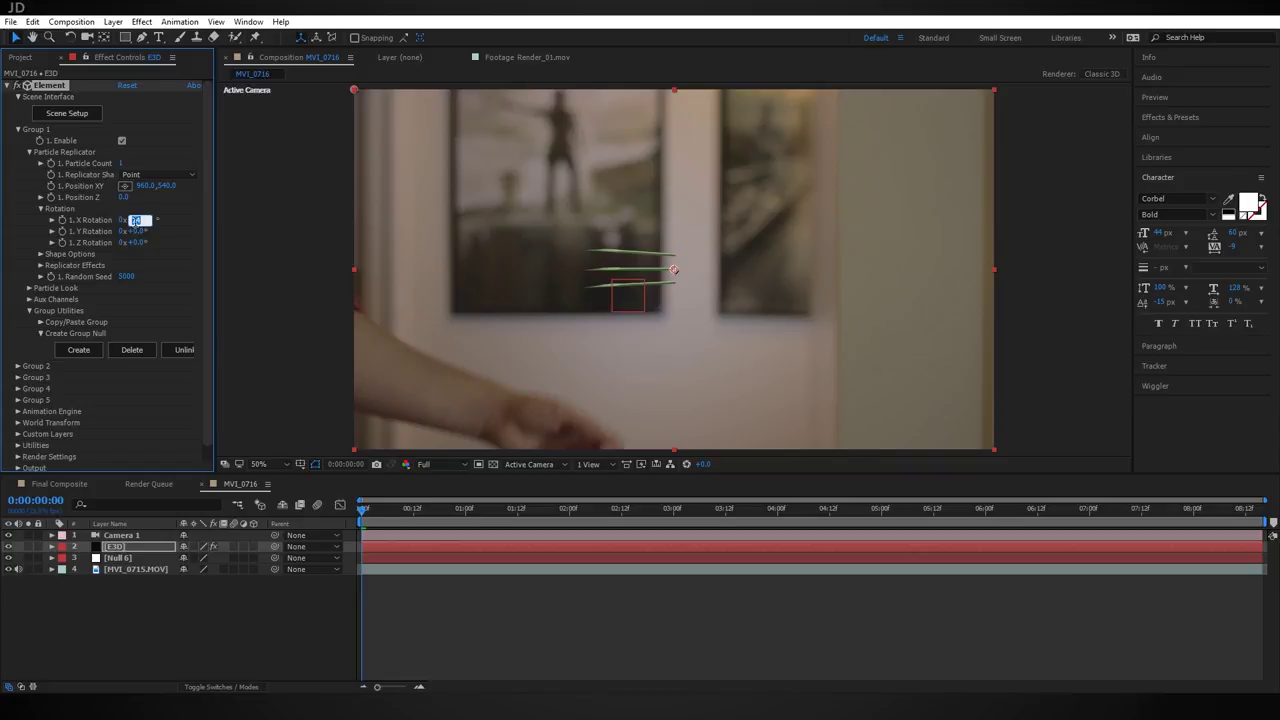
key(Return)
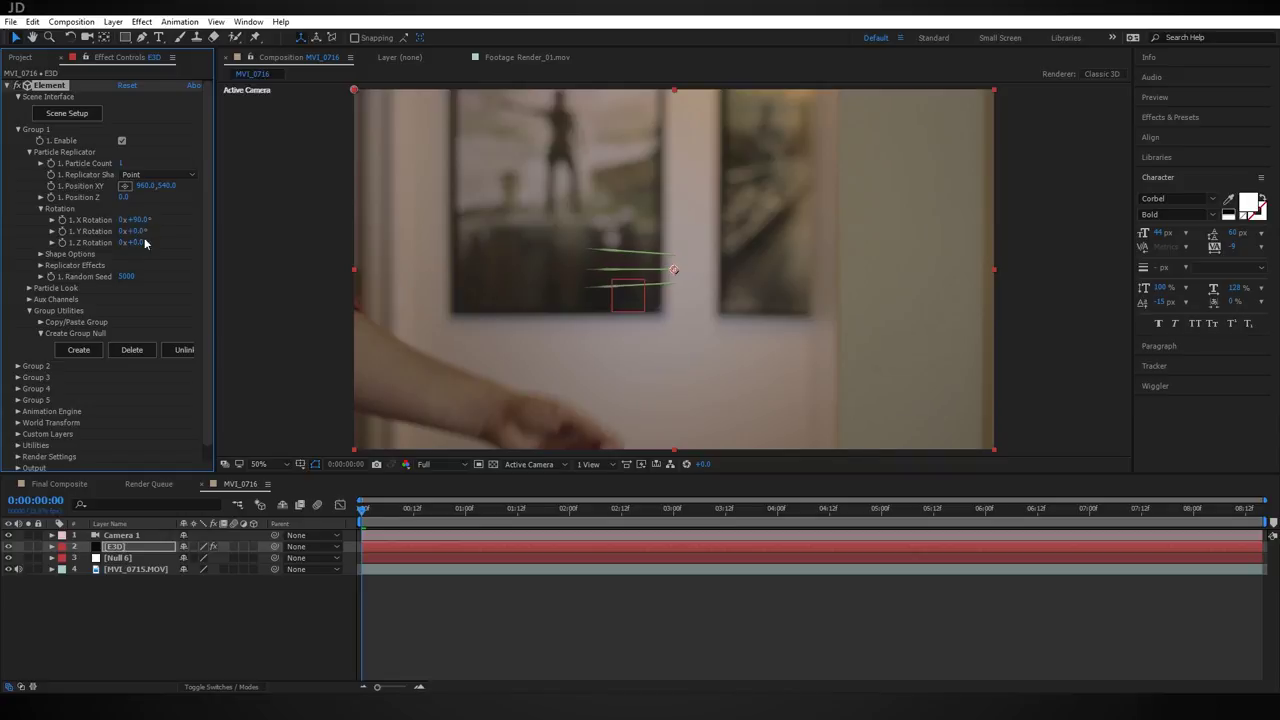
drag(134, 242, 145, 244)
click(140, 243)
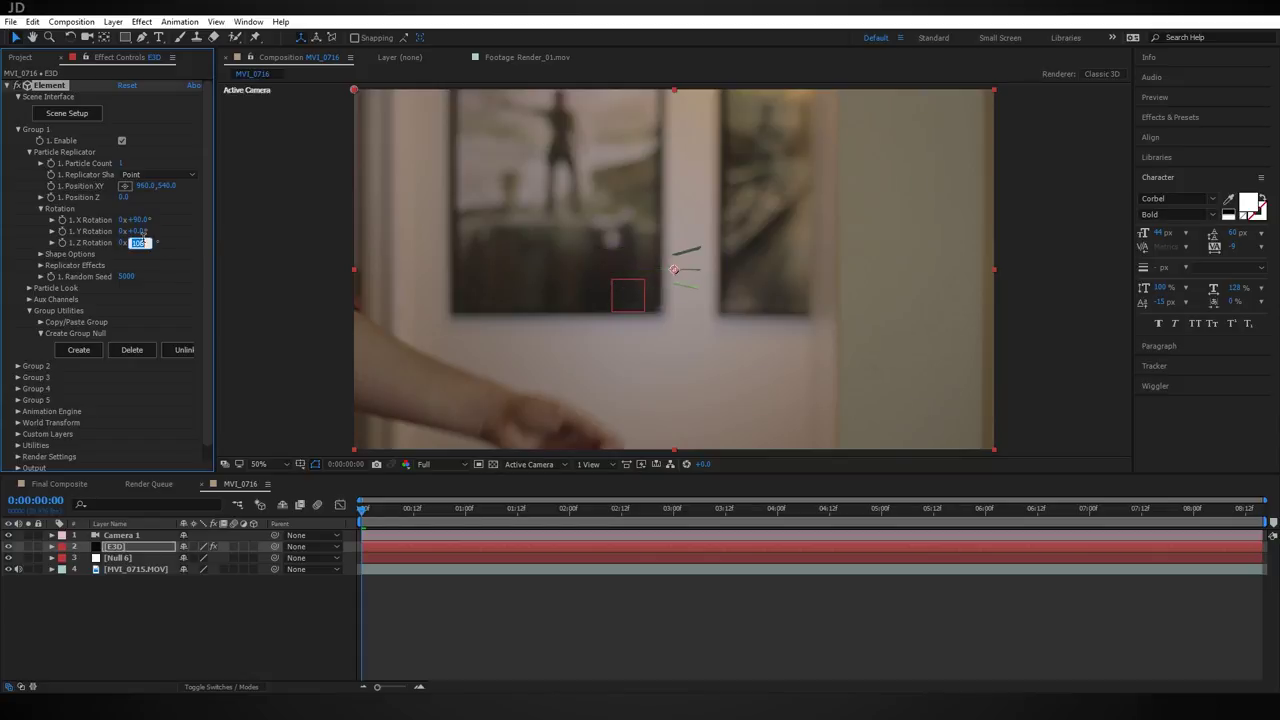
text(180)
key(Return)
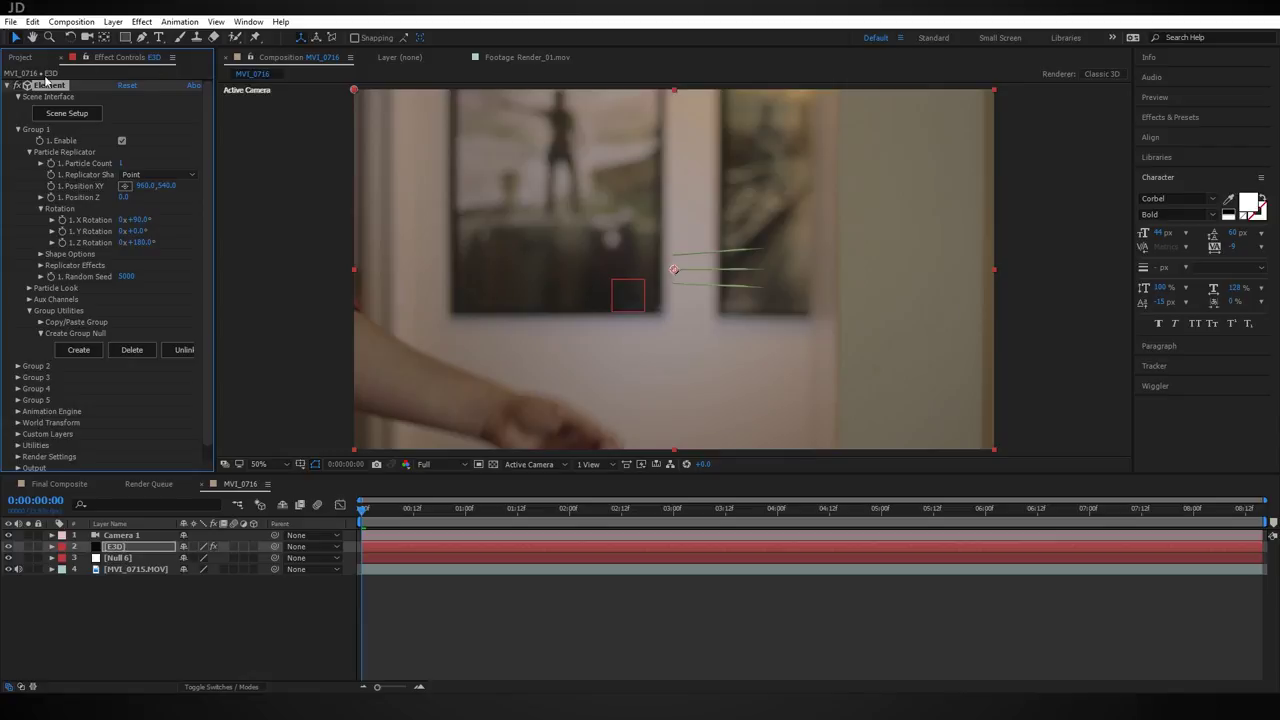
Step: Create a group null for Group 1 and rename it Claws
click(79, 351)
click(152, 538)
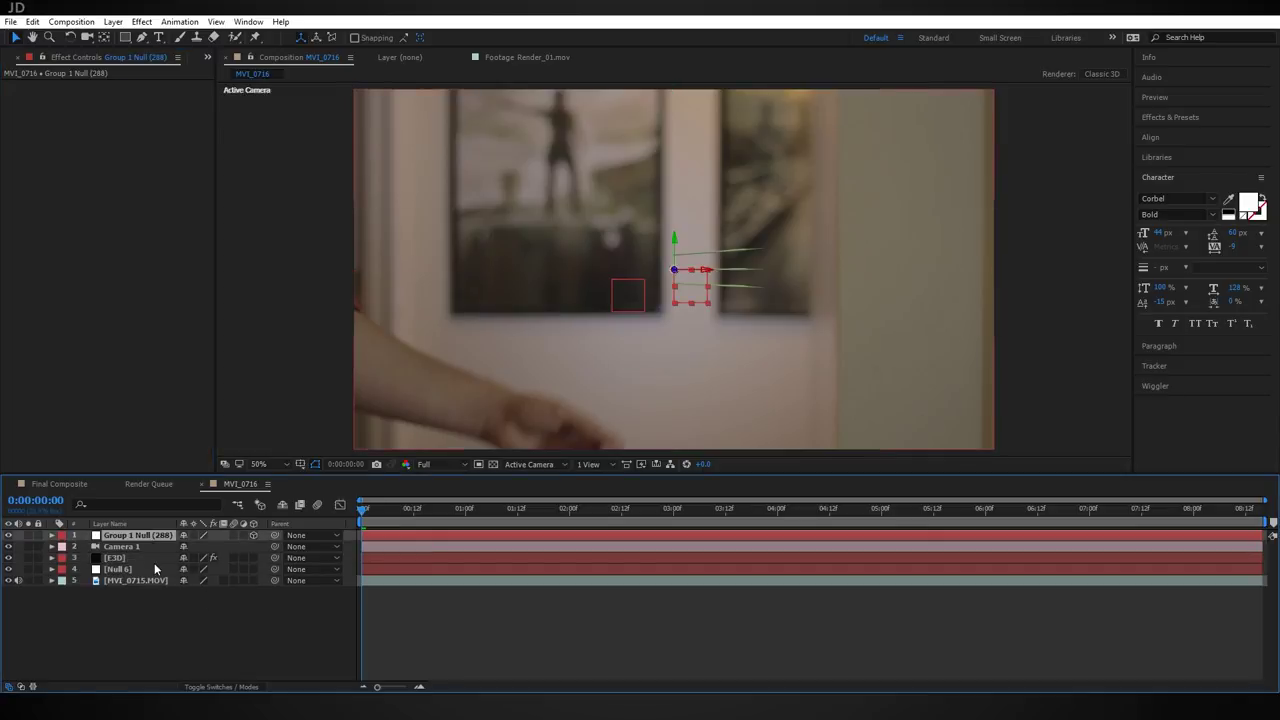
key(Return)
text(Claws)
key(Return)
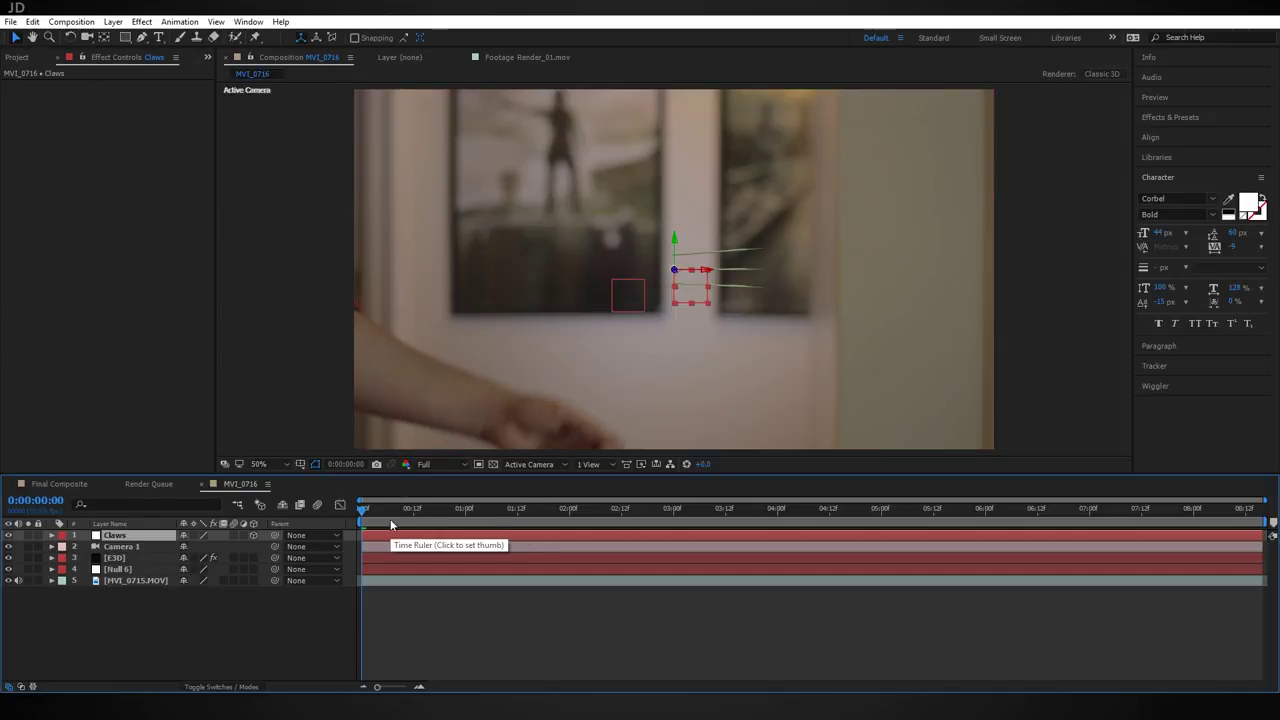
Step: At 0:00:01:05, move the Claws null onto the knuckles of the fist and parent it to Null 6
drag(362, 509, 487, 509)
key(period)
key(period)
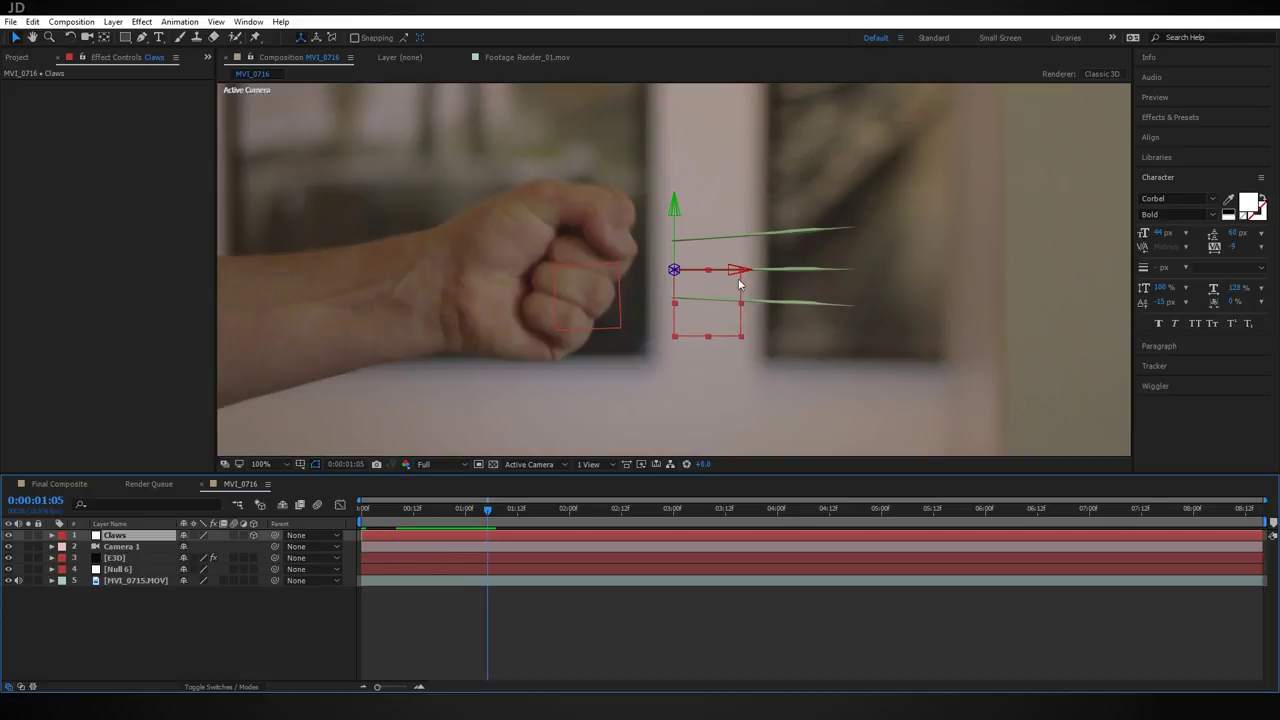
drag(735, 273, 673, 271)
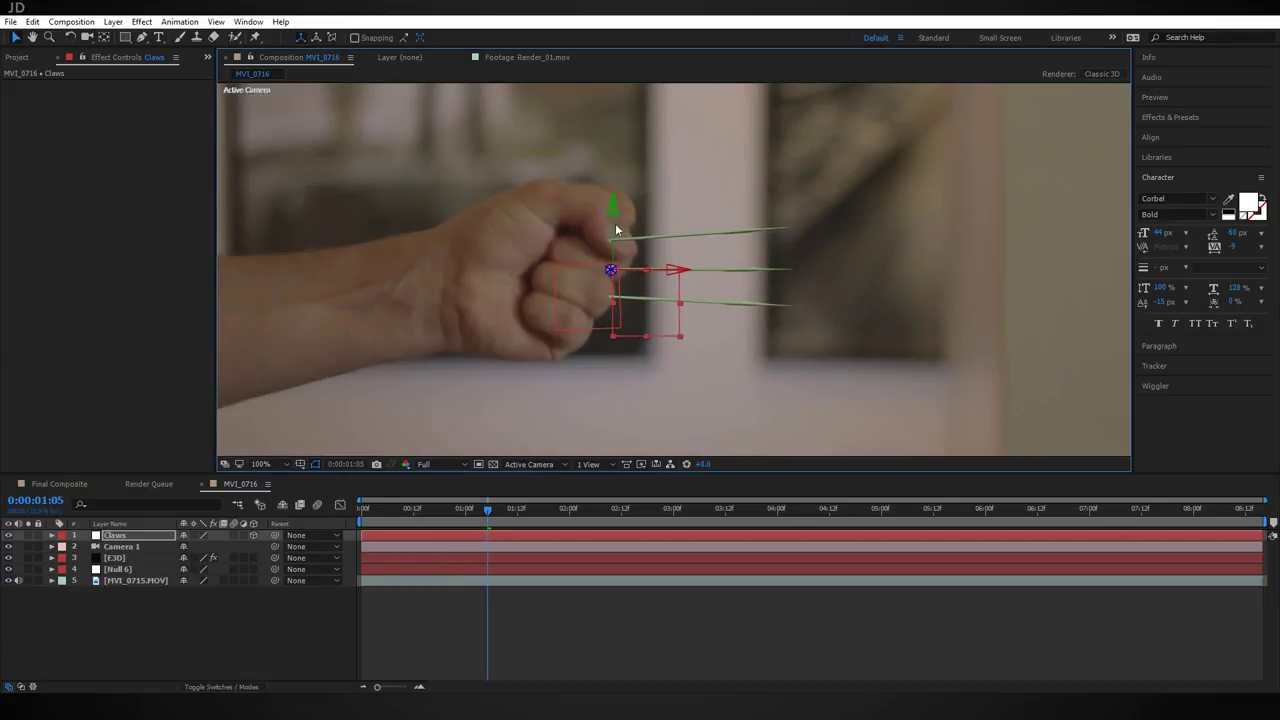
drag(613, 208, 613, 221)
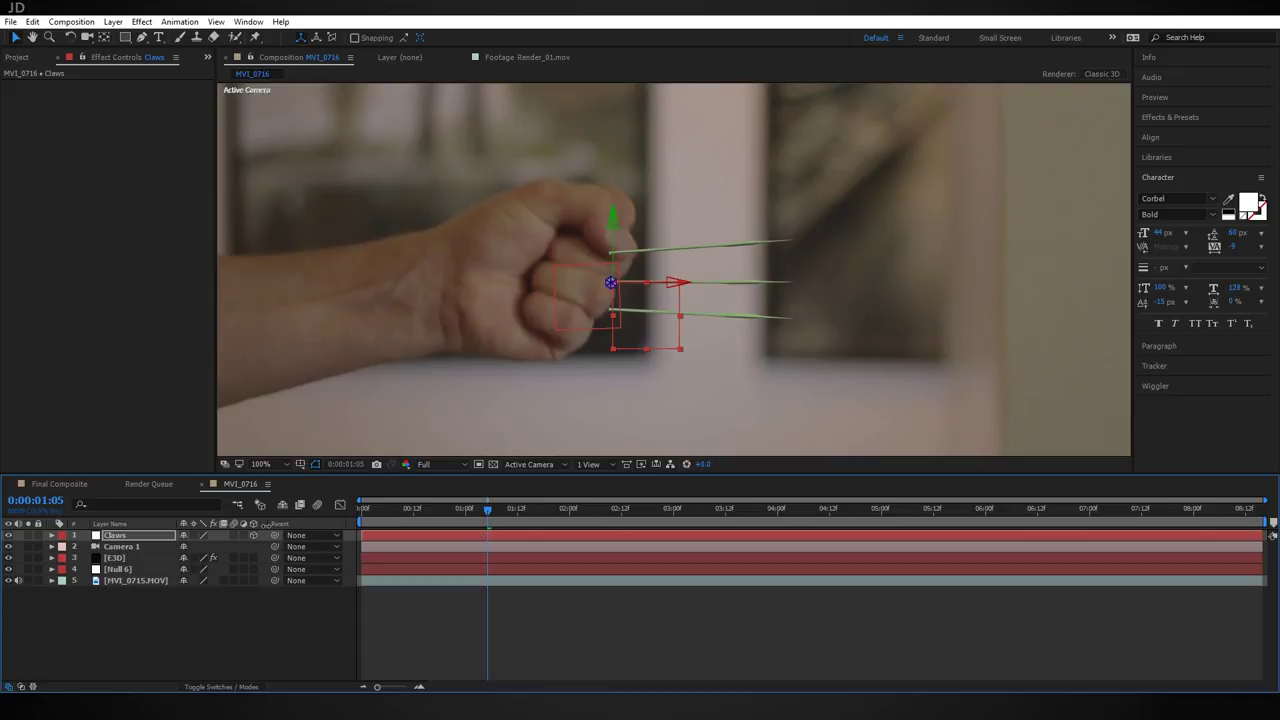
drag(275, 535, 137, 570)
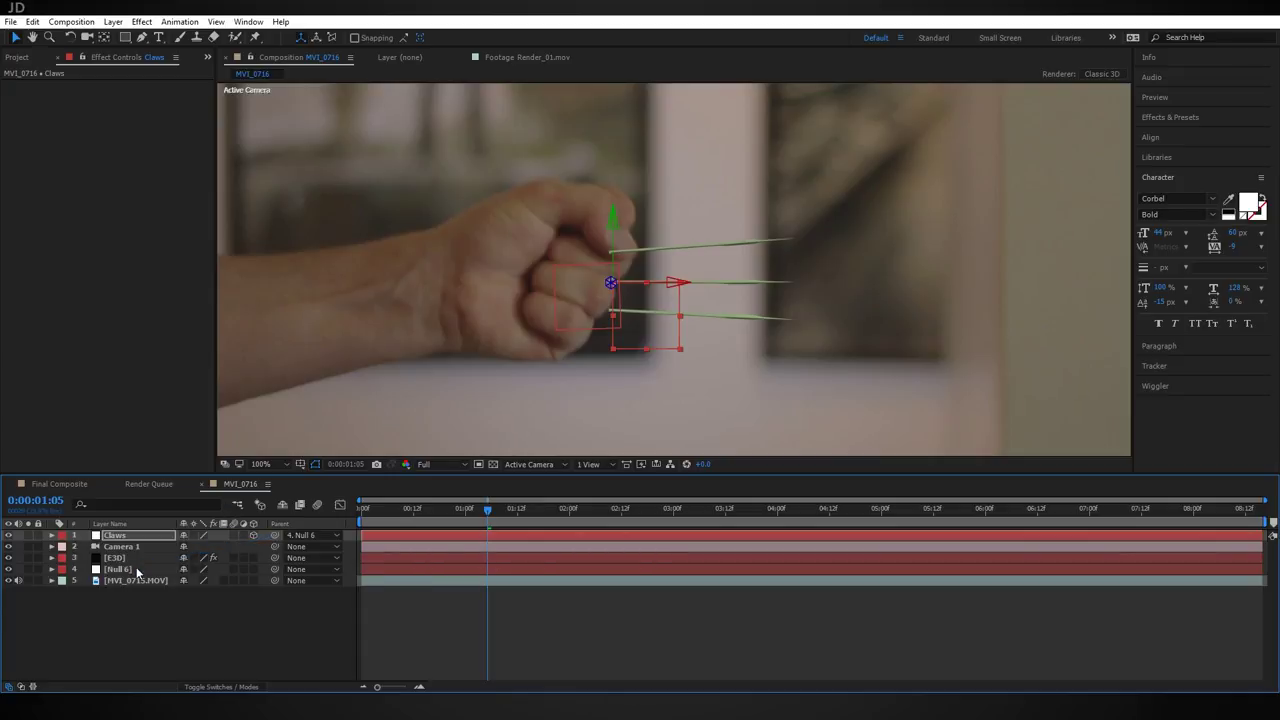
Step: Readjust the Claws null at the front of the fist and scale it up uniformly to enlarge the claws
drag(610, 271, 546, 263)
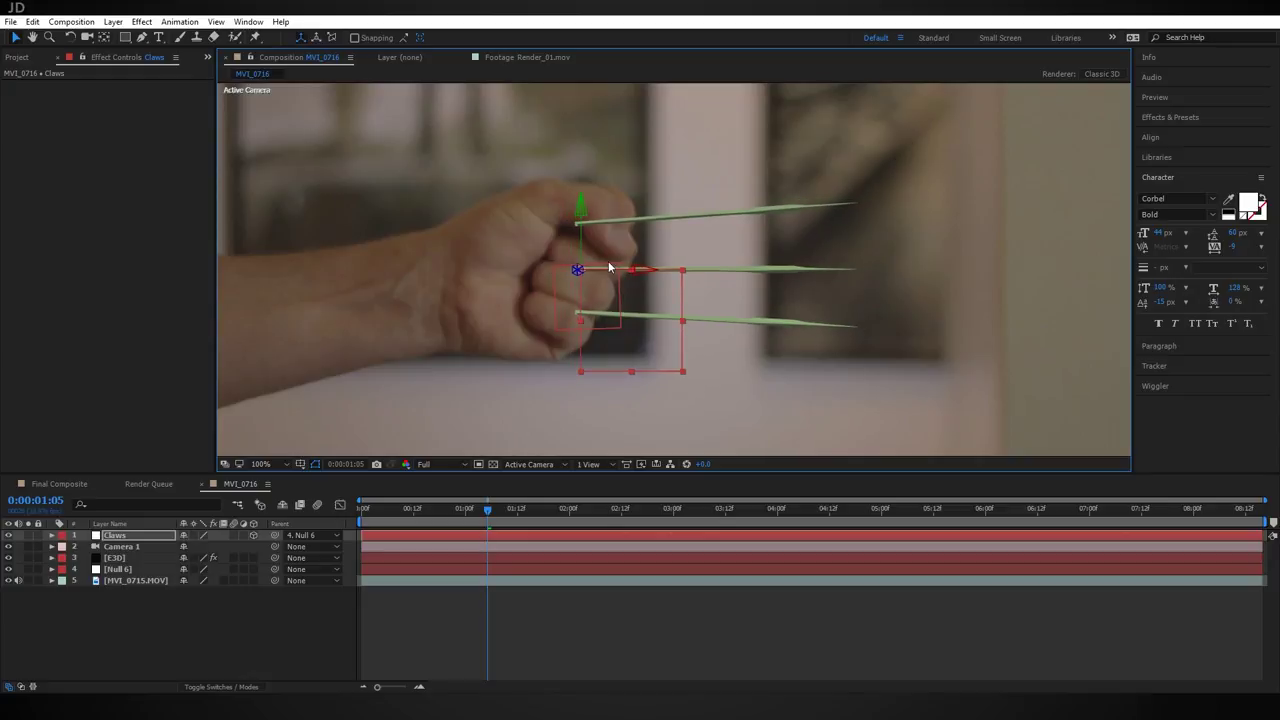
drag(636, 271, 662, 274)
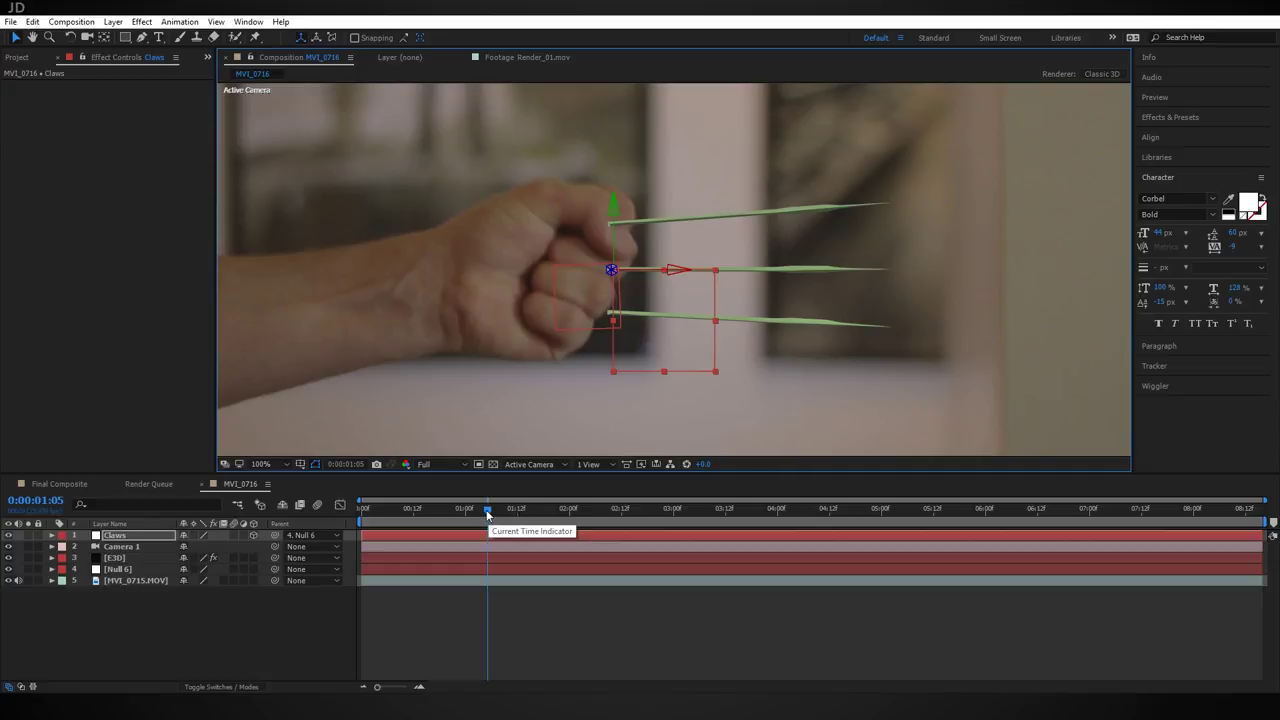
drag(487, 513, 649, 511)
key(ctrl+z)
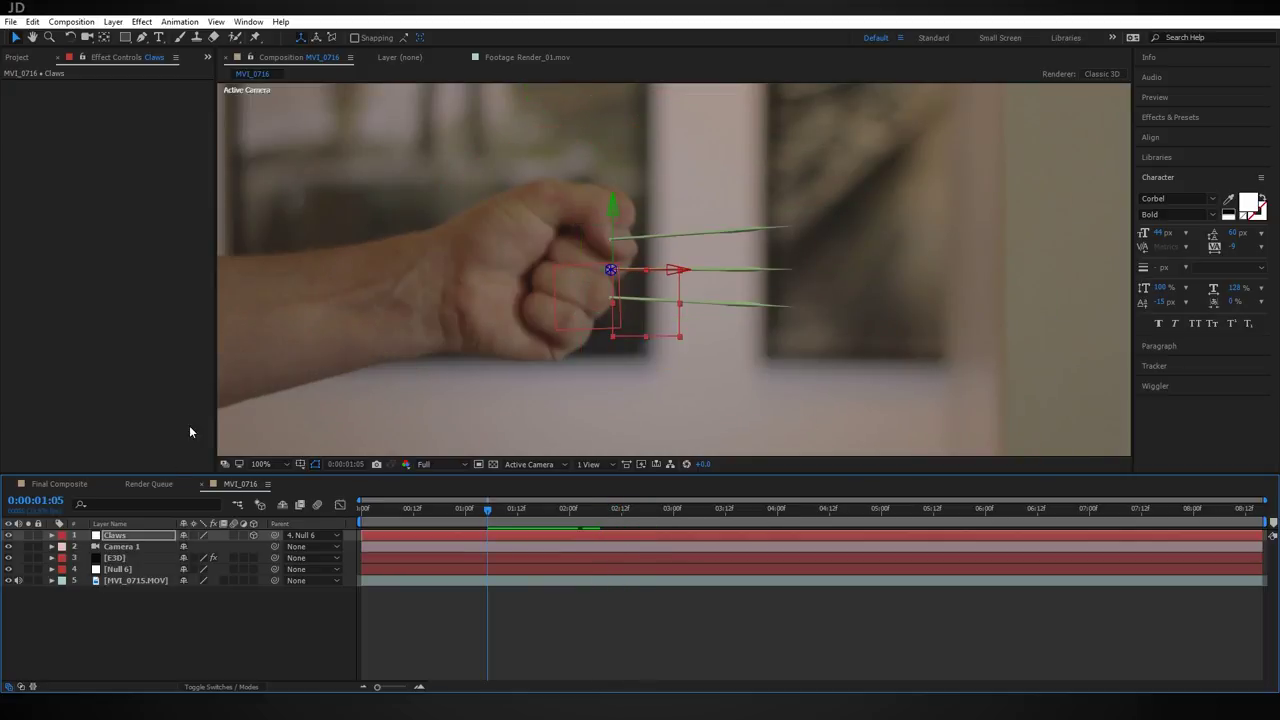
key(s)
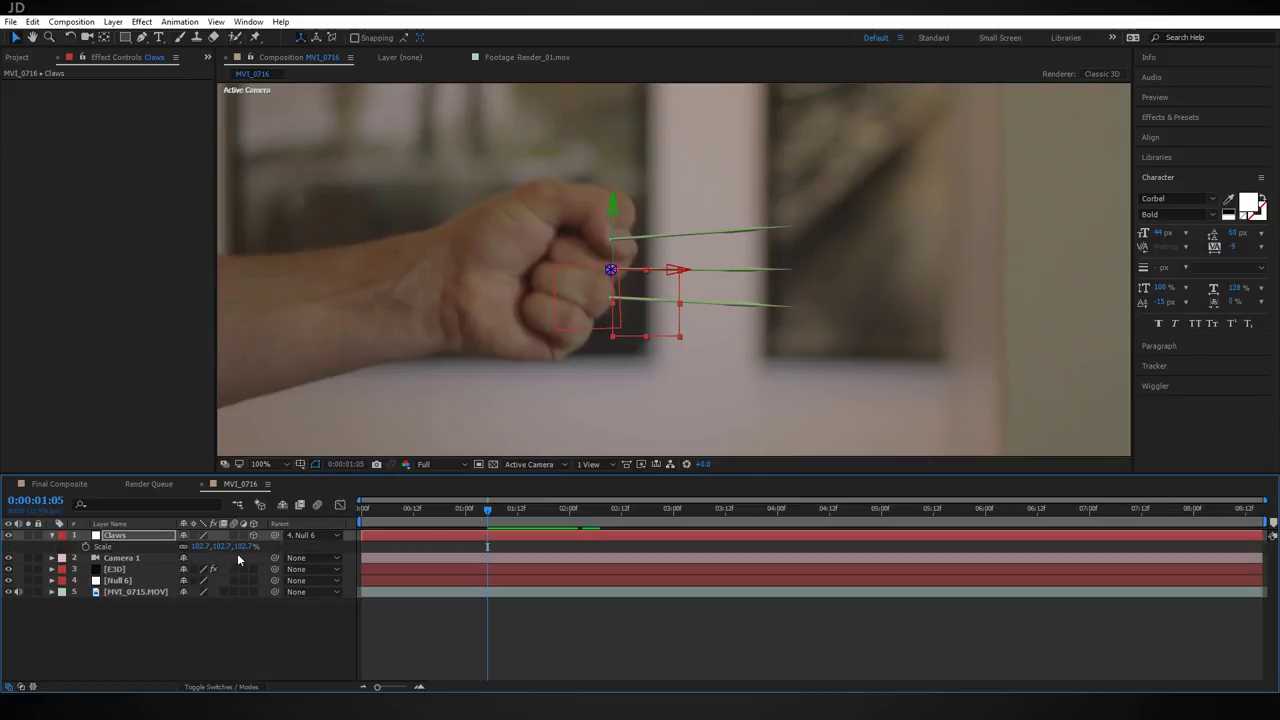
drag(240, 547, 267, 546)
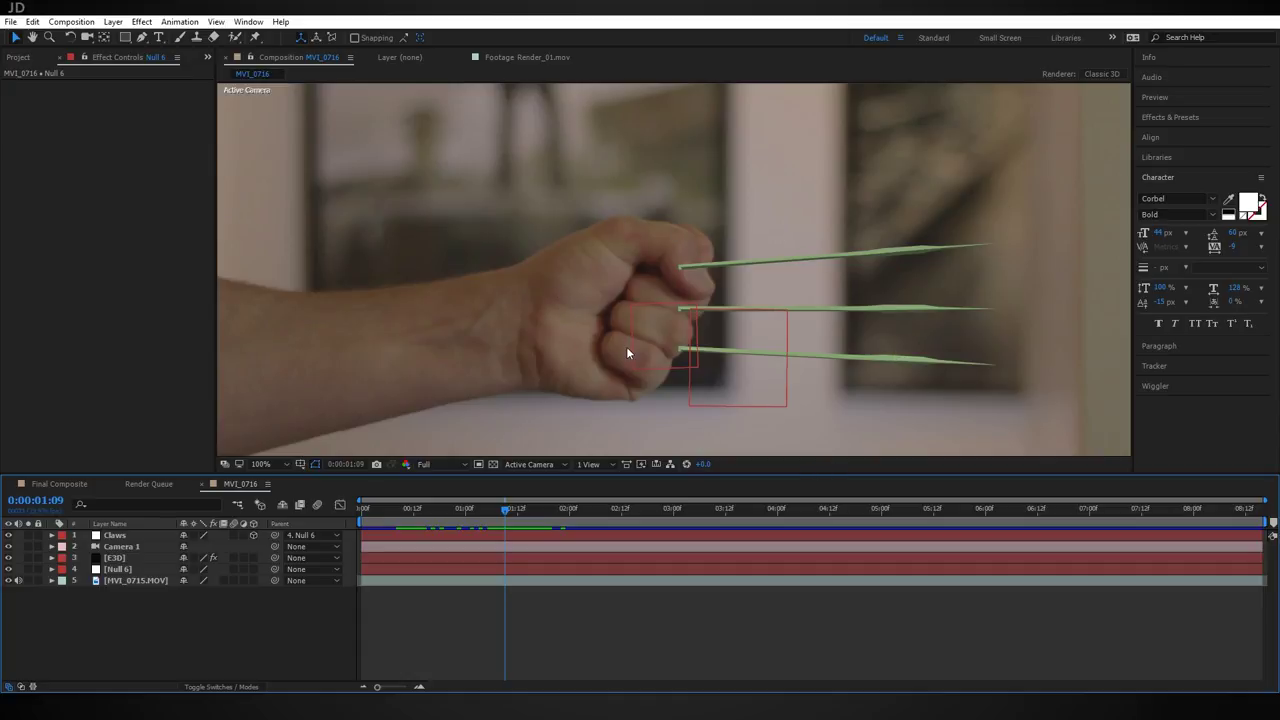
Step: Link the Claws null's Y Rotation to Null 6's Rotation with the expression thisComp.layer("Null 6").transform.rotation
click(538, 557)
drag(521, 509, 570, 511)
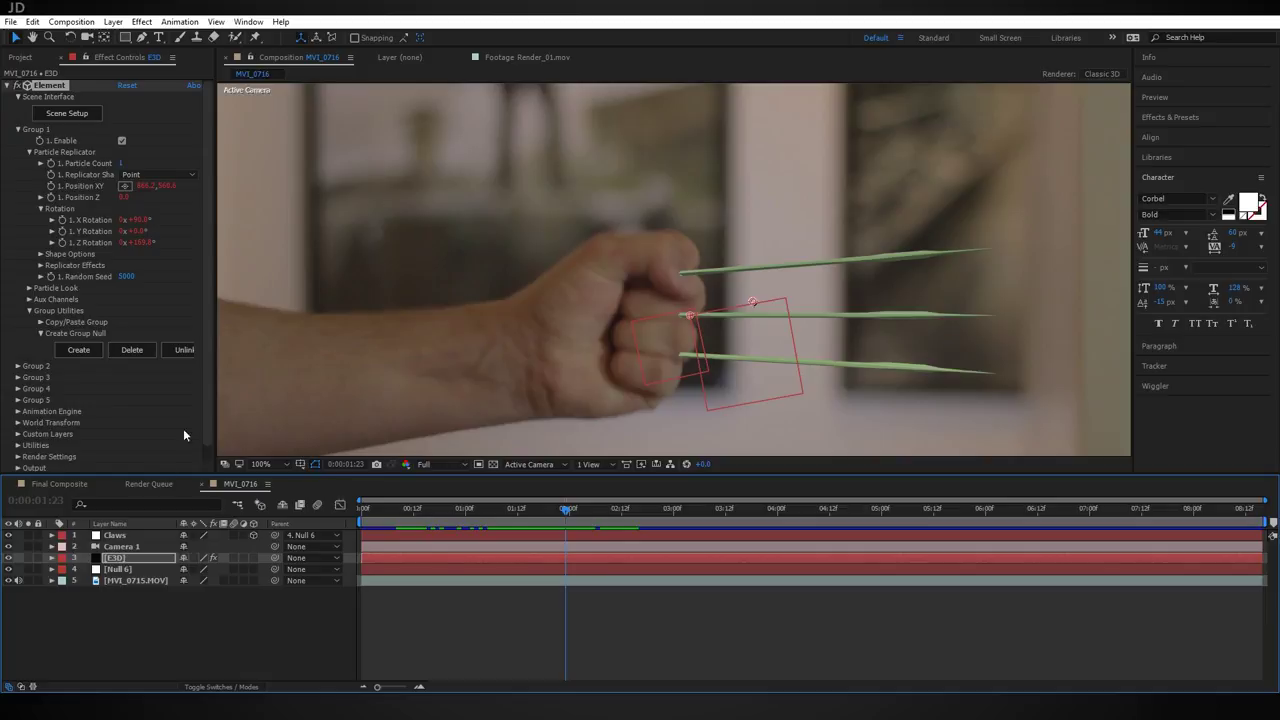
click(136, 581)
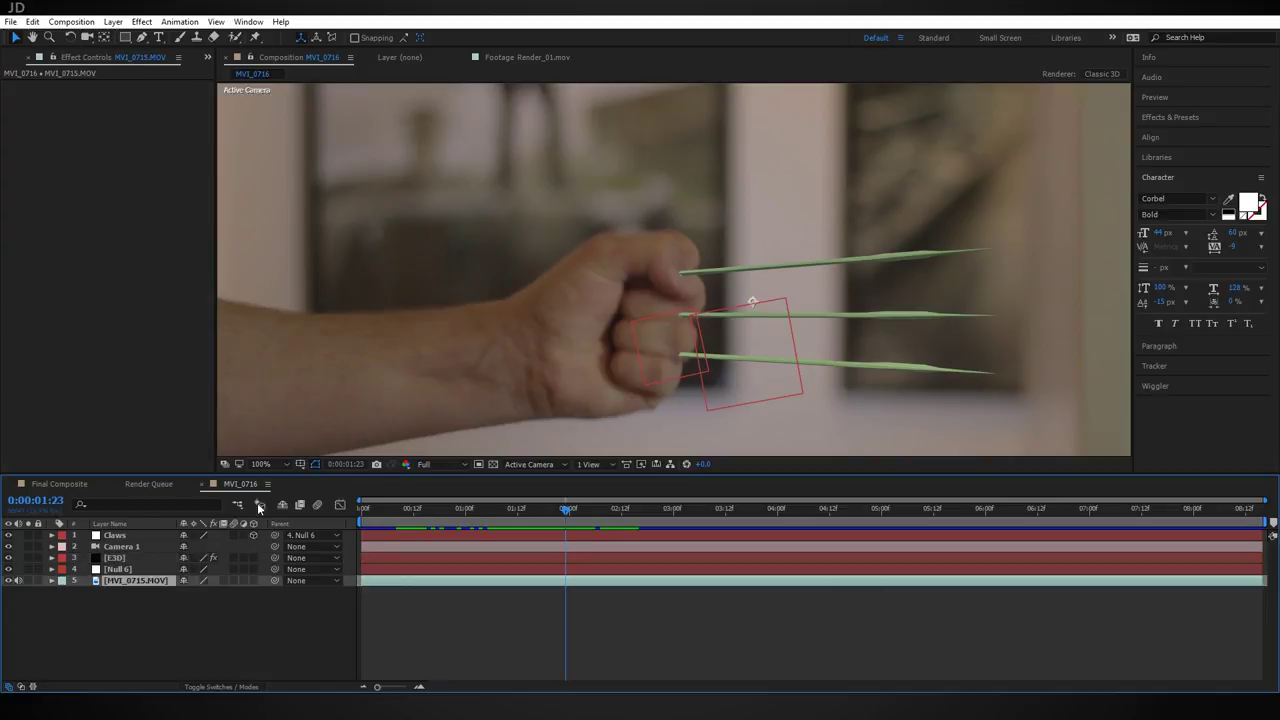
click(132, 536)
key(r)
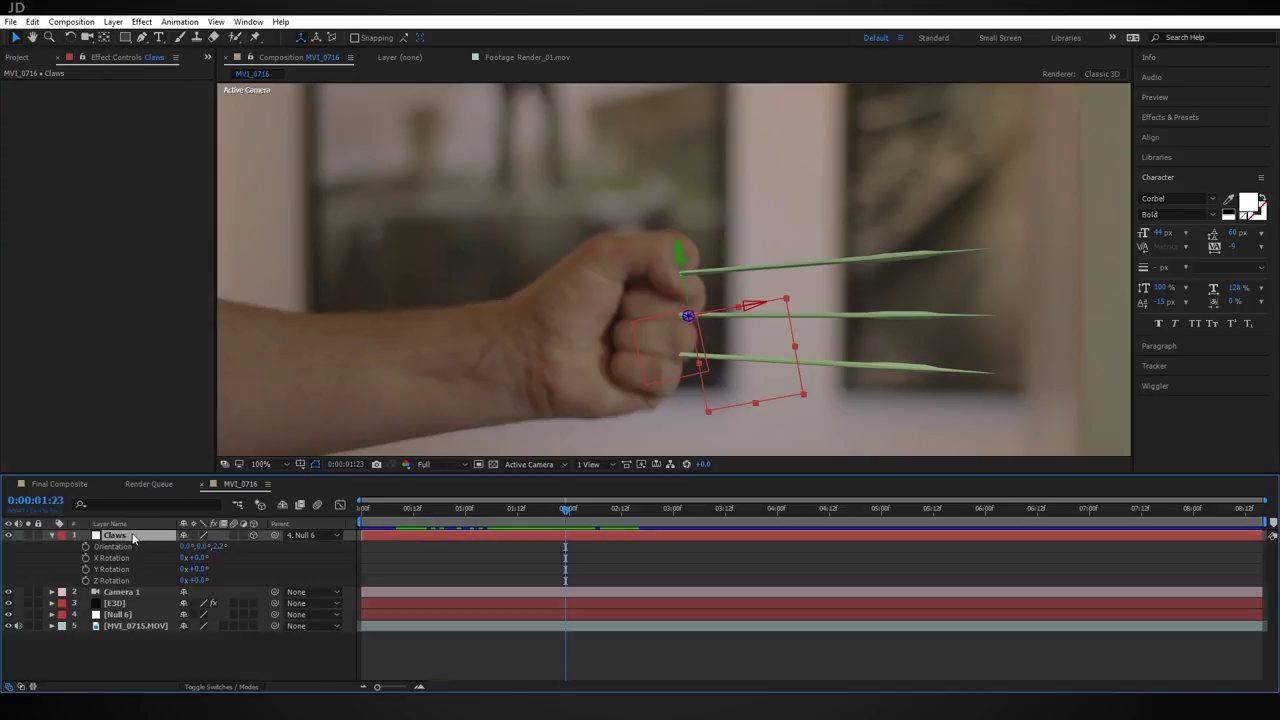
click(134, 617)
key(r)
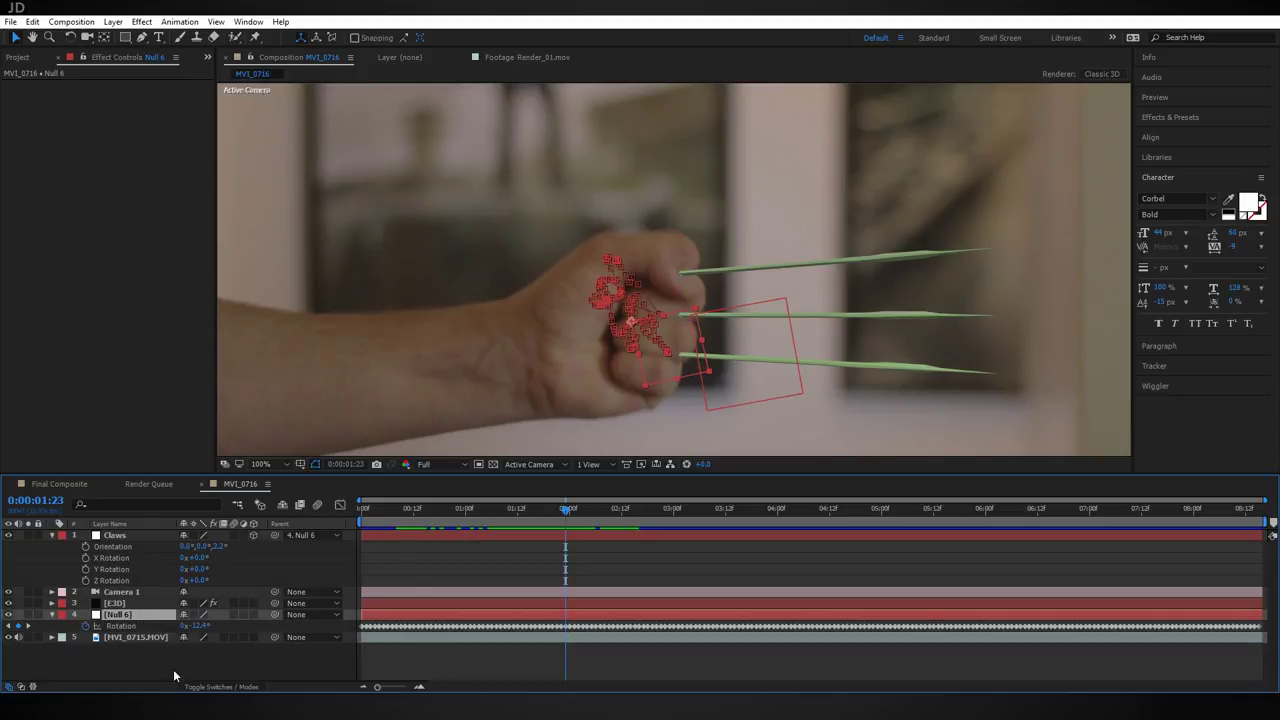
alt+click(86, 569)
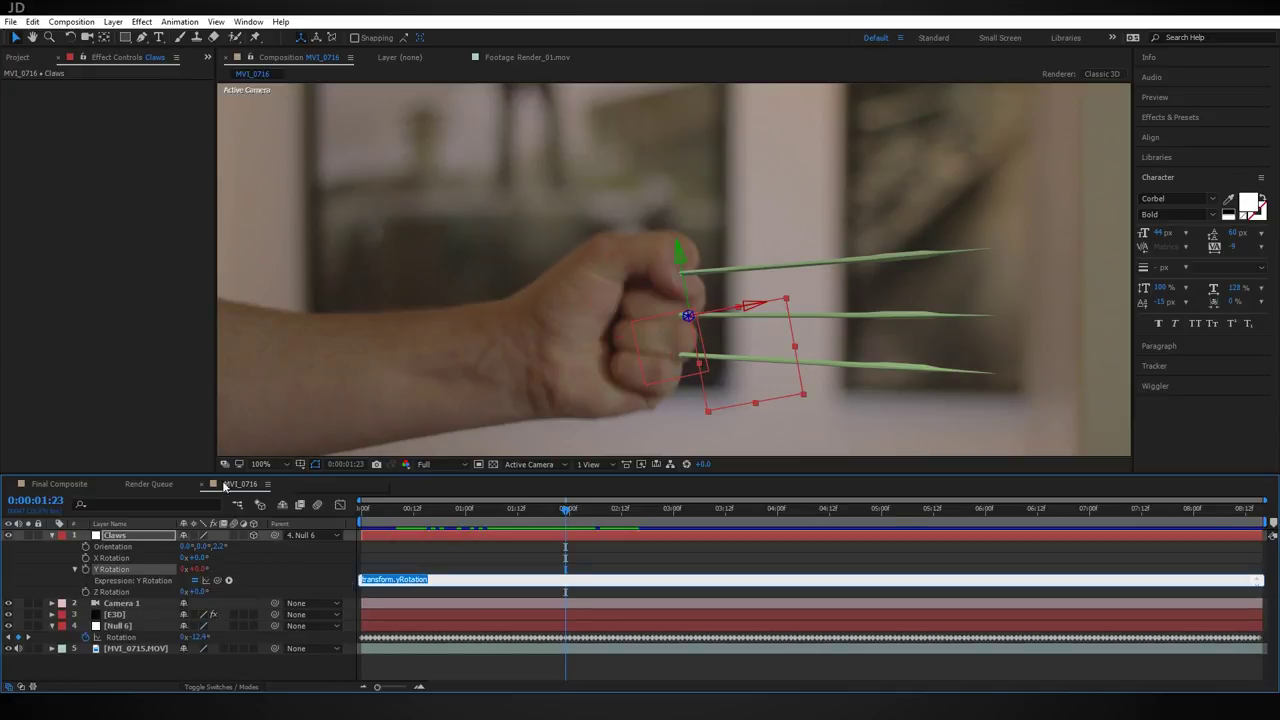
drag(219, 581, 118, 638)
click(203, 680)
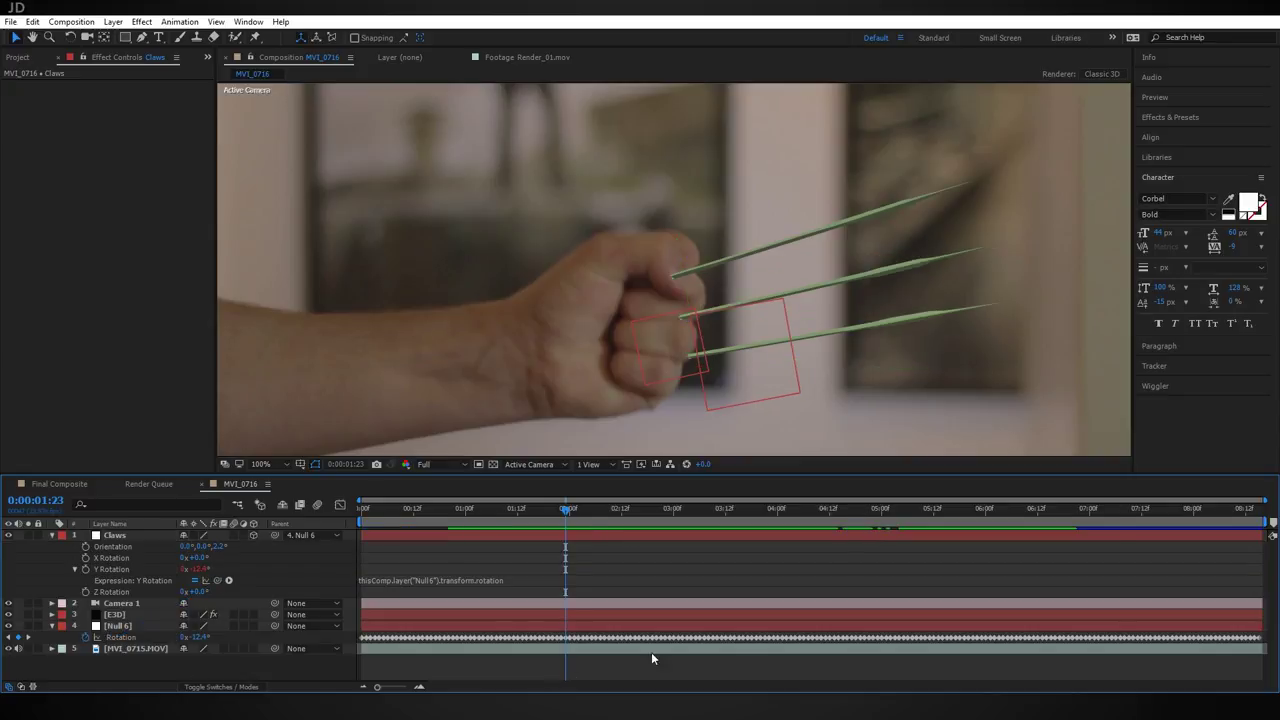
Step: Start keyframing the Claws null's Position and Orientation at 0:00:01:16
drag(565, 510, 535, 531)
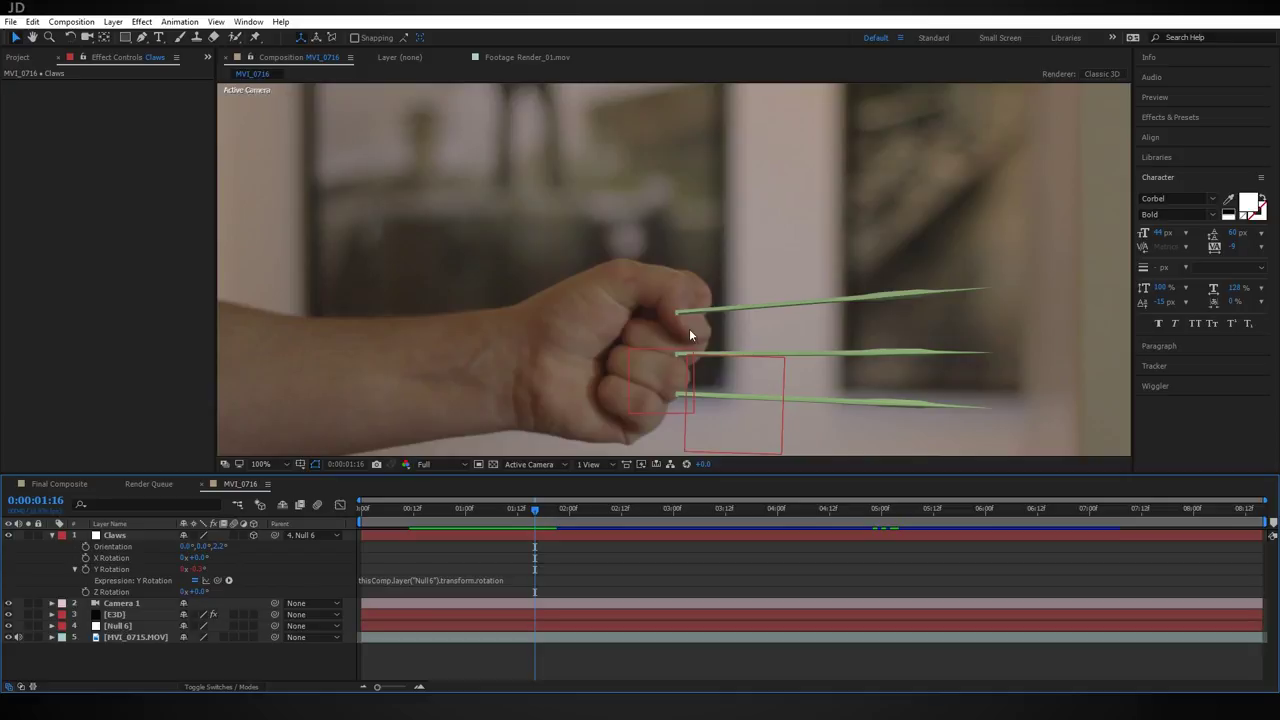
drag(689, 333, 652, 246)
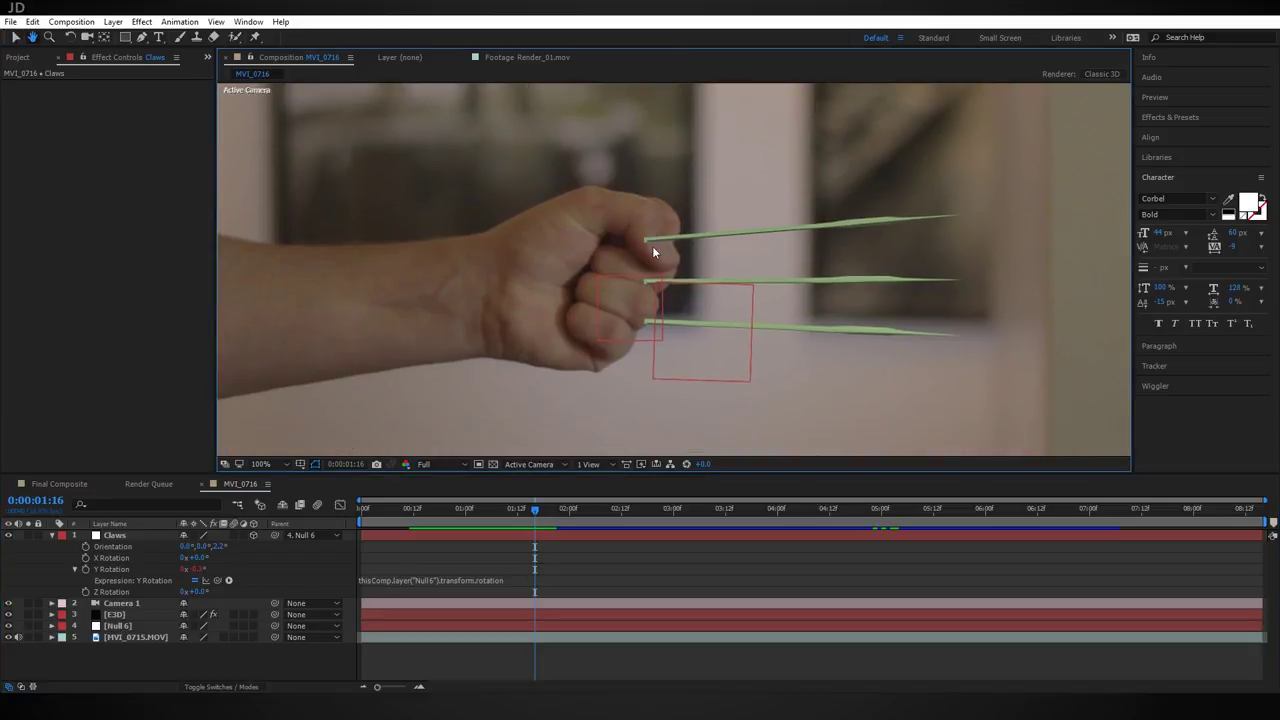
click(148, 536)
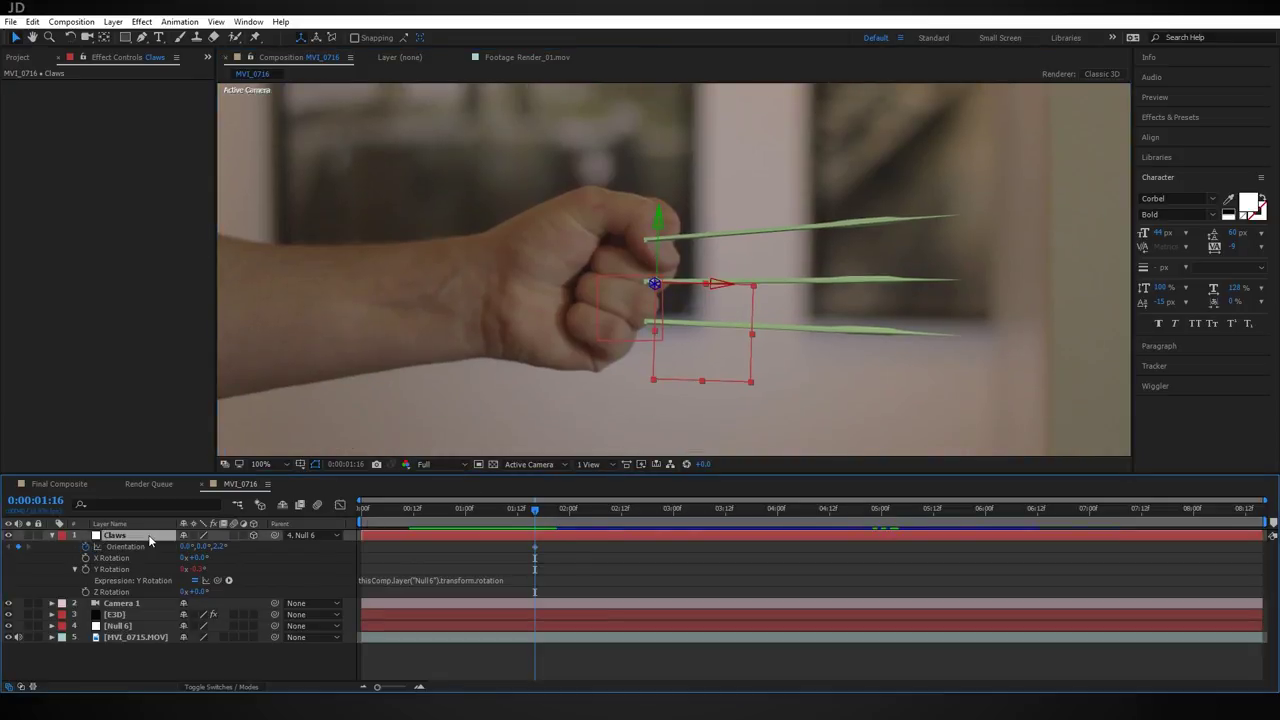
key(shift+p)
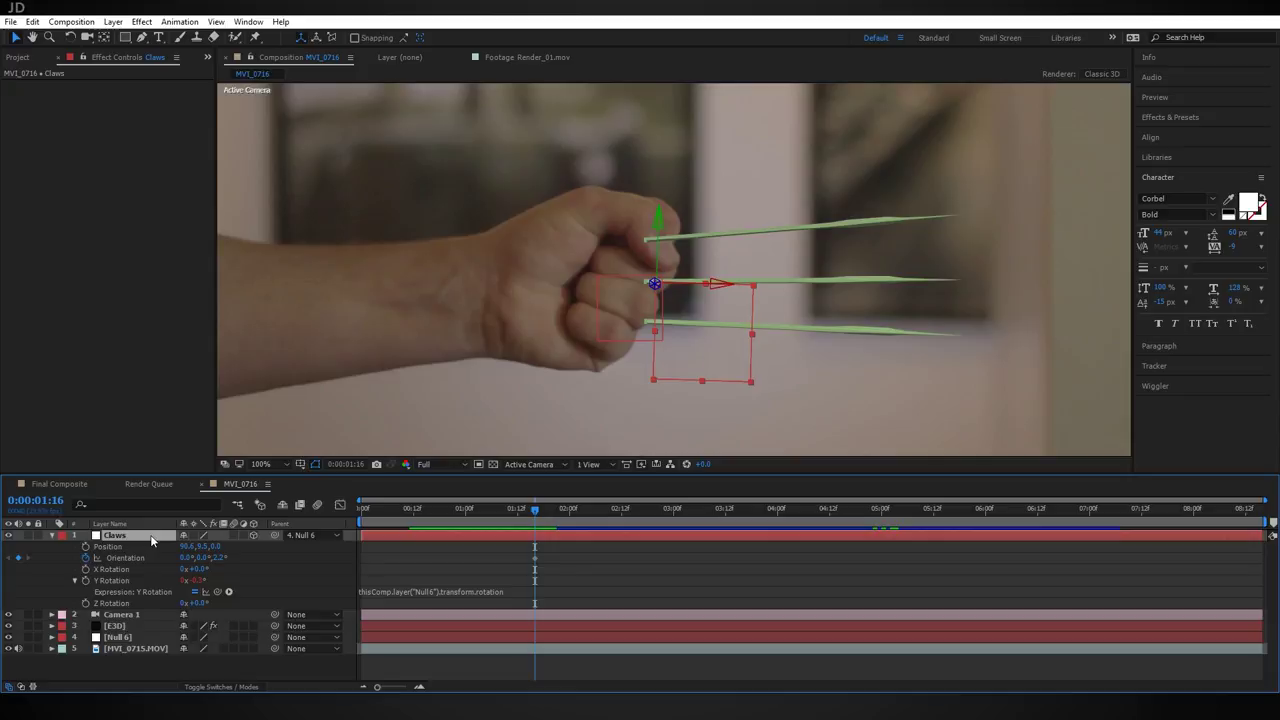
click(86, 547)
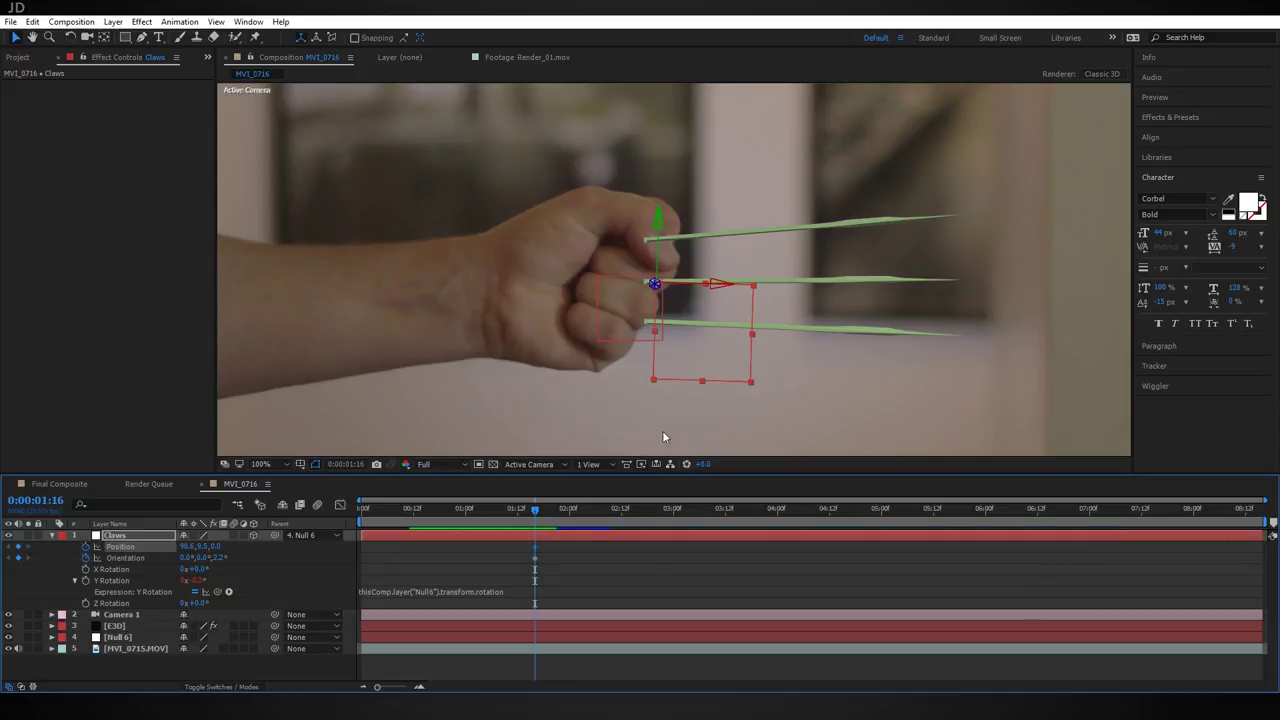
Step: At 0:00:01:16, angle the claws with an Orientation Y of 13° and set the Claws null's Position to 84.6, 19.5
scroll(806, 358, up, 2)
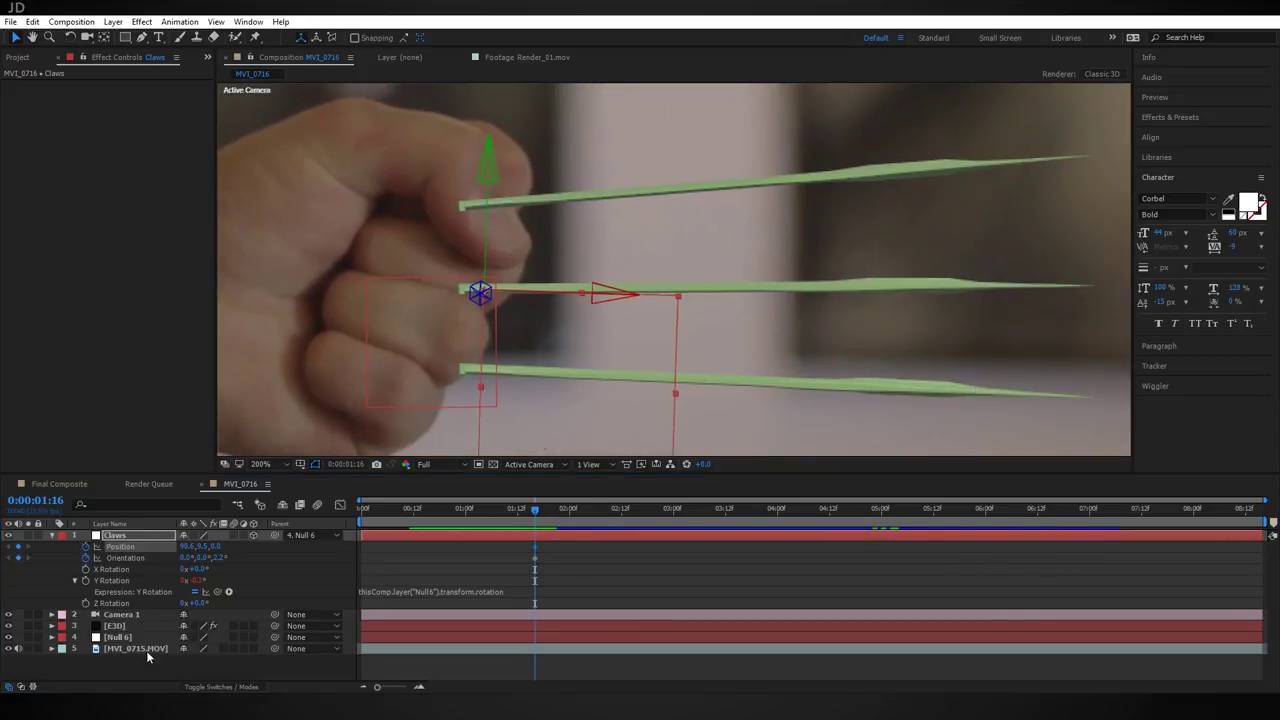
drag(196, 553, 210, 557)
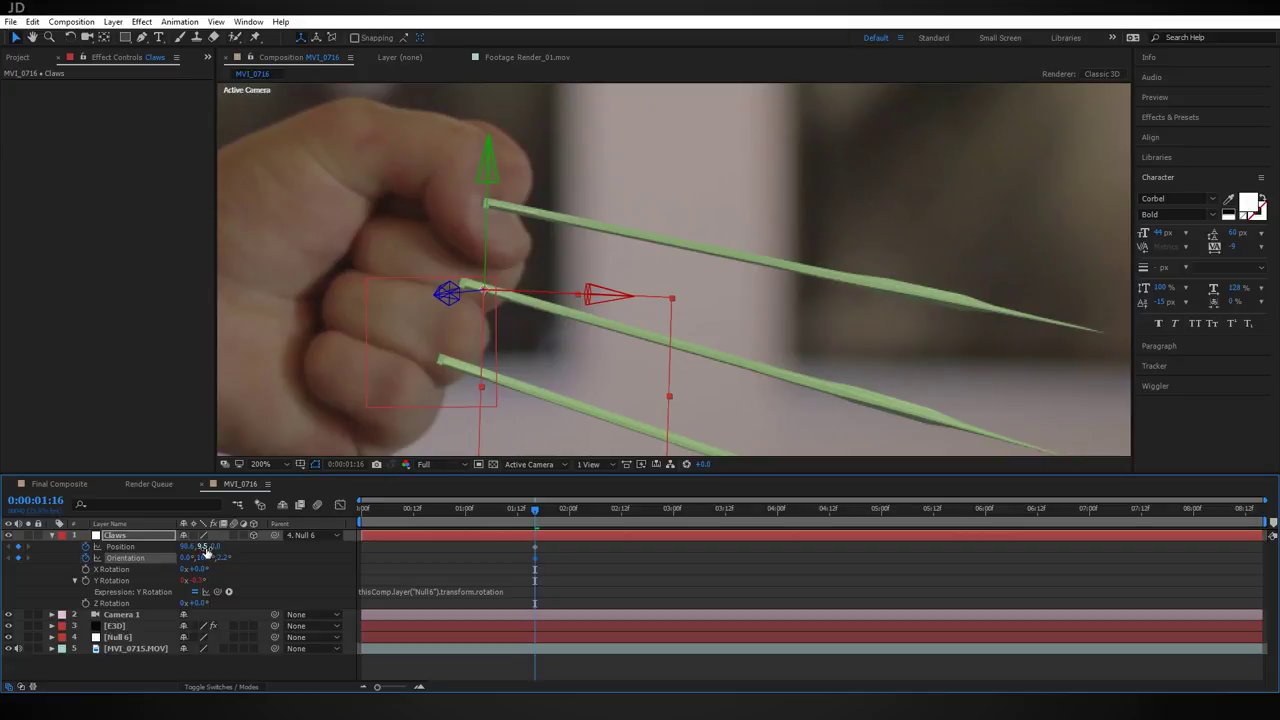
drag(201, 547, 211, 547)
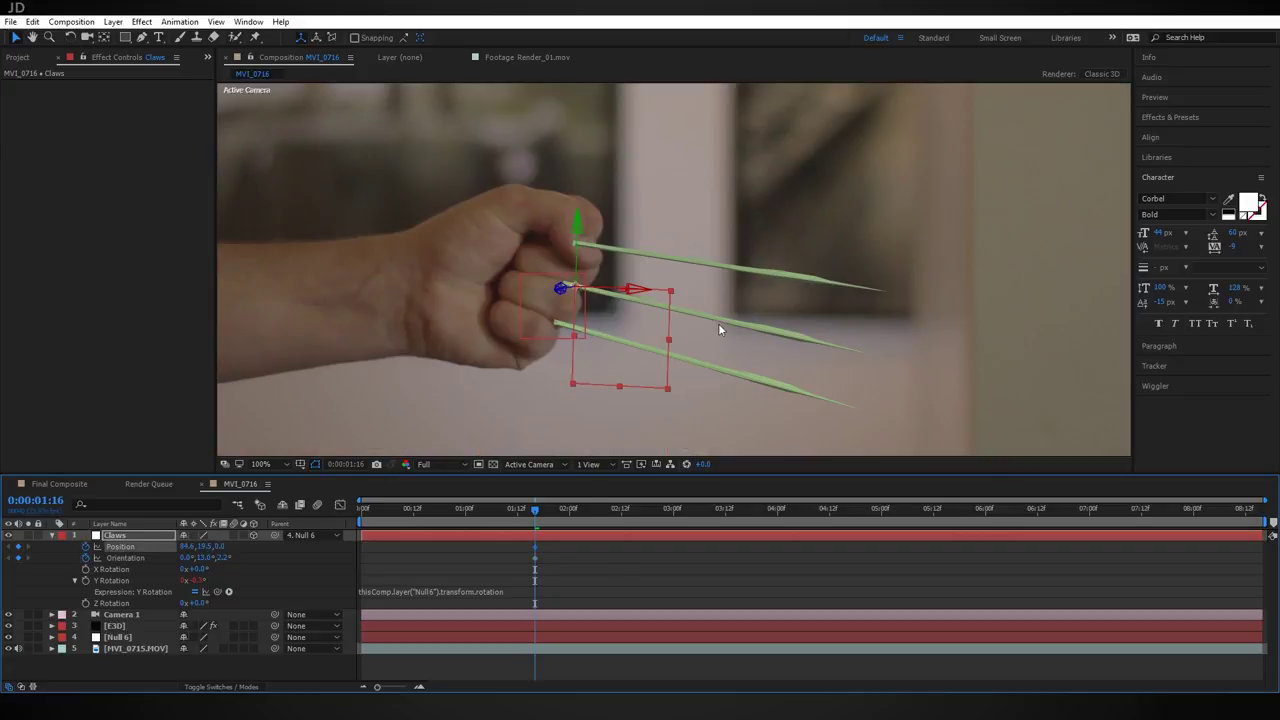
scroll(724, 326, up, 1)
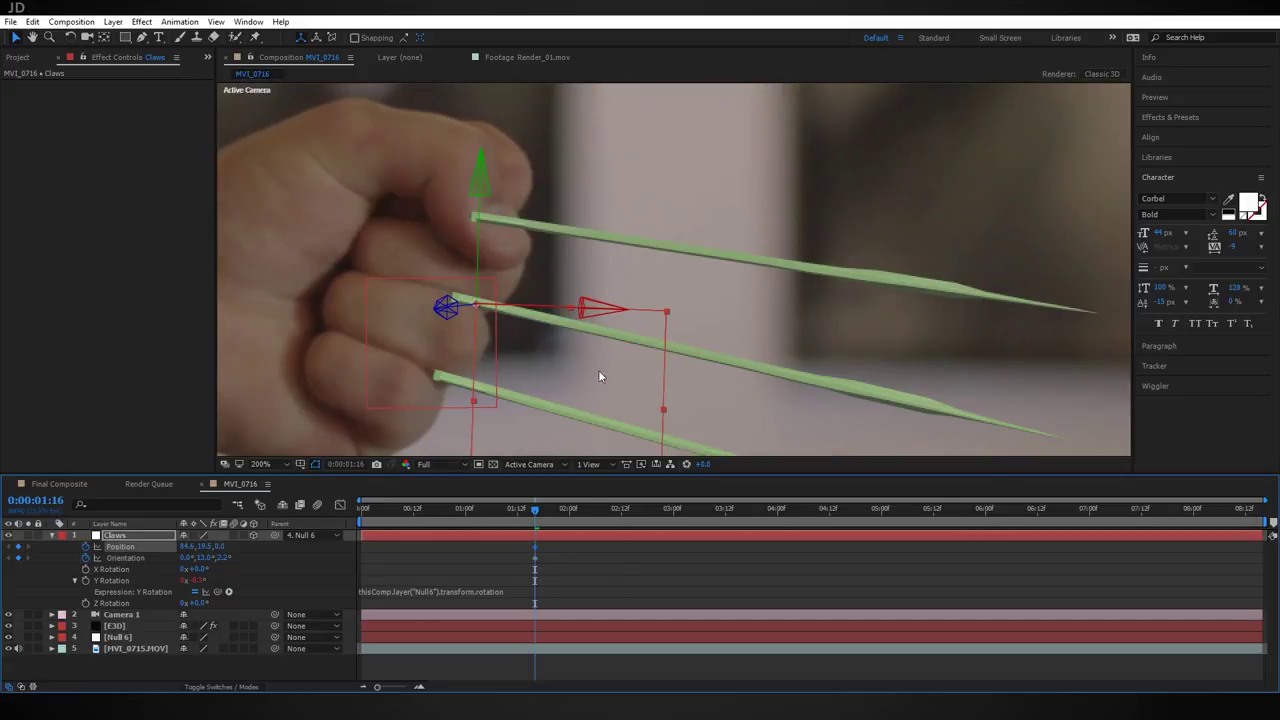
Step: At 0:00:02:07, keyframe the Claws null at Position 84.6, 13.5 with an Orientation X of 9°
drag(538, 512, 599, 511)
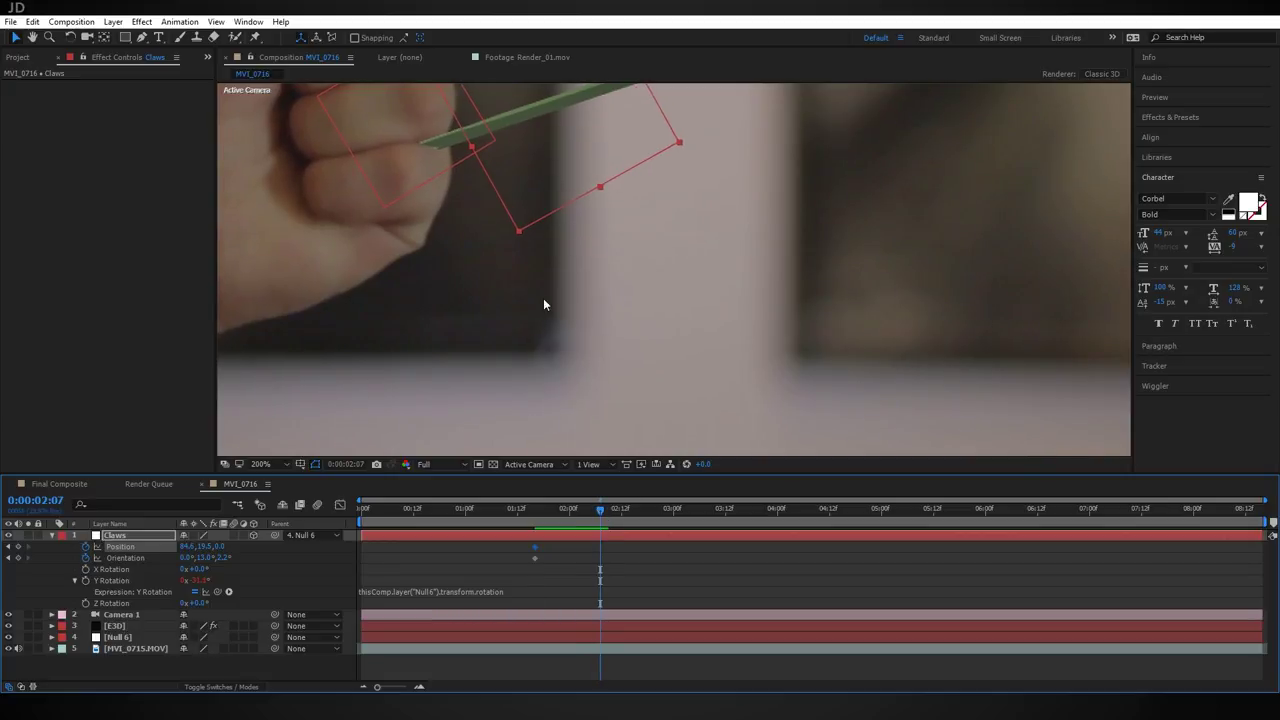
drag(623, 335, 605, 289)
mouse_move(200, 547)
mouse_down()
mouse_move(213, 547)
mouse_move(188, 557)
mouse_up()
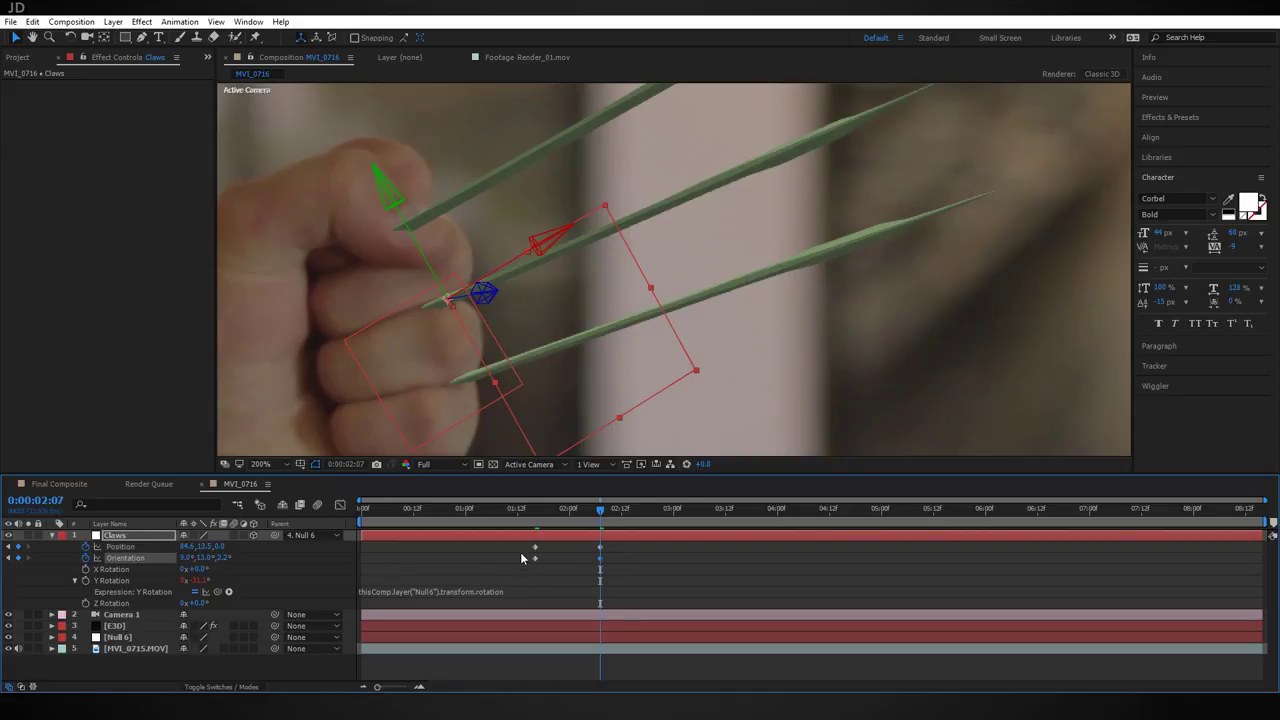
Step: Apply Easy Ease Out to the Claws keyframes at 0:00:01:16 and Easy Ease In to those at 0:00:02:07
drag(522, 547, 535, 562)
right_click(537, 558)
mouse_move(624, 548)
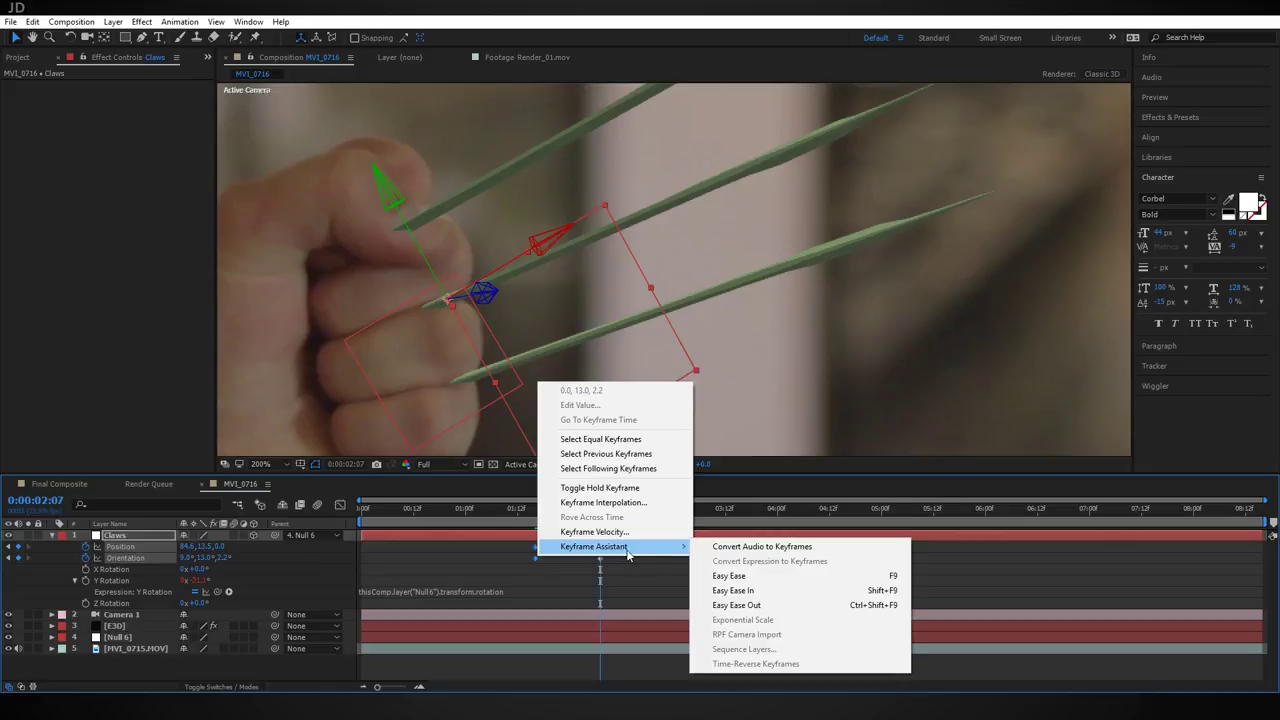
click(769, 612)
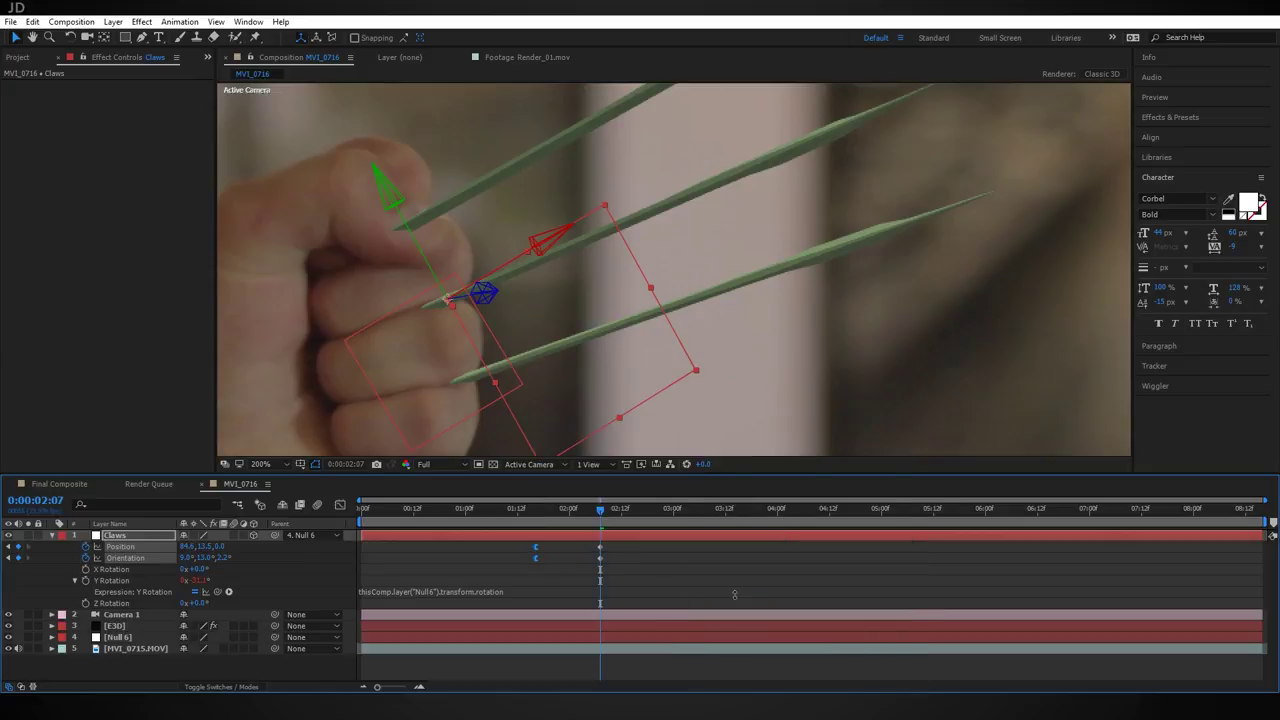
click(598, 553)
right_click(600, 556)
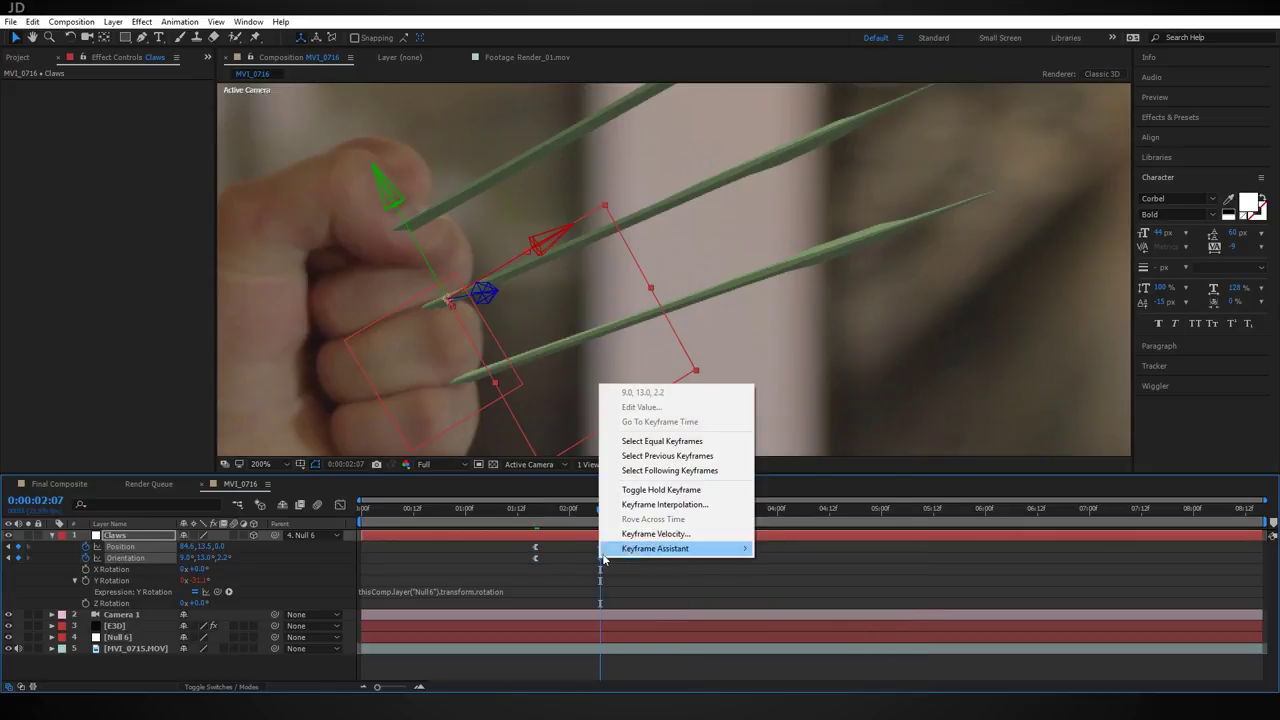
mouse_move(628, 552)
click(791, 592)
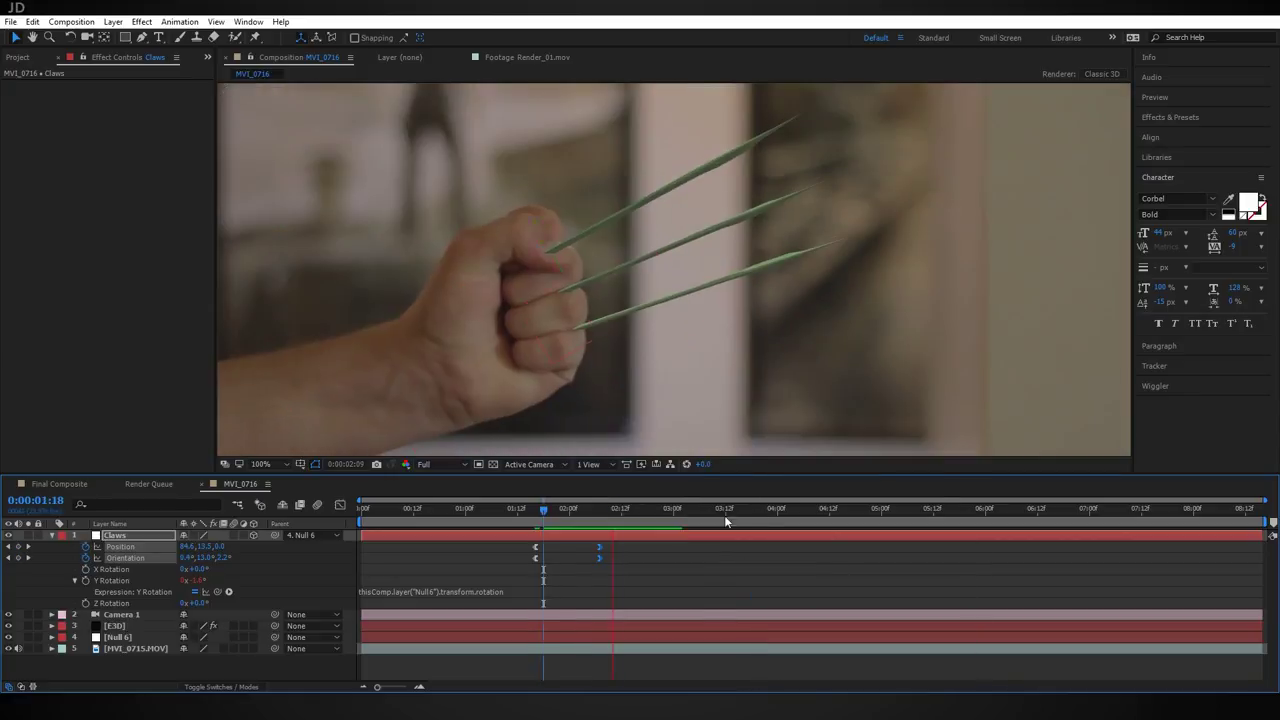
Step: Hold the Claws null's pose by adding Position and Orientation keyframes at 0:00:02:18
key(space)
mouse_move(612, 515)
mouse_down()
mouse_move(540, 514)
mouse_move(600, 518)
mouse_up()
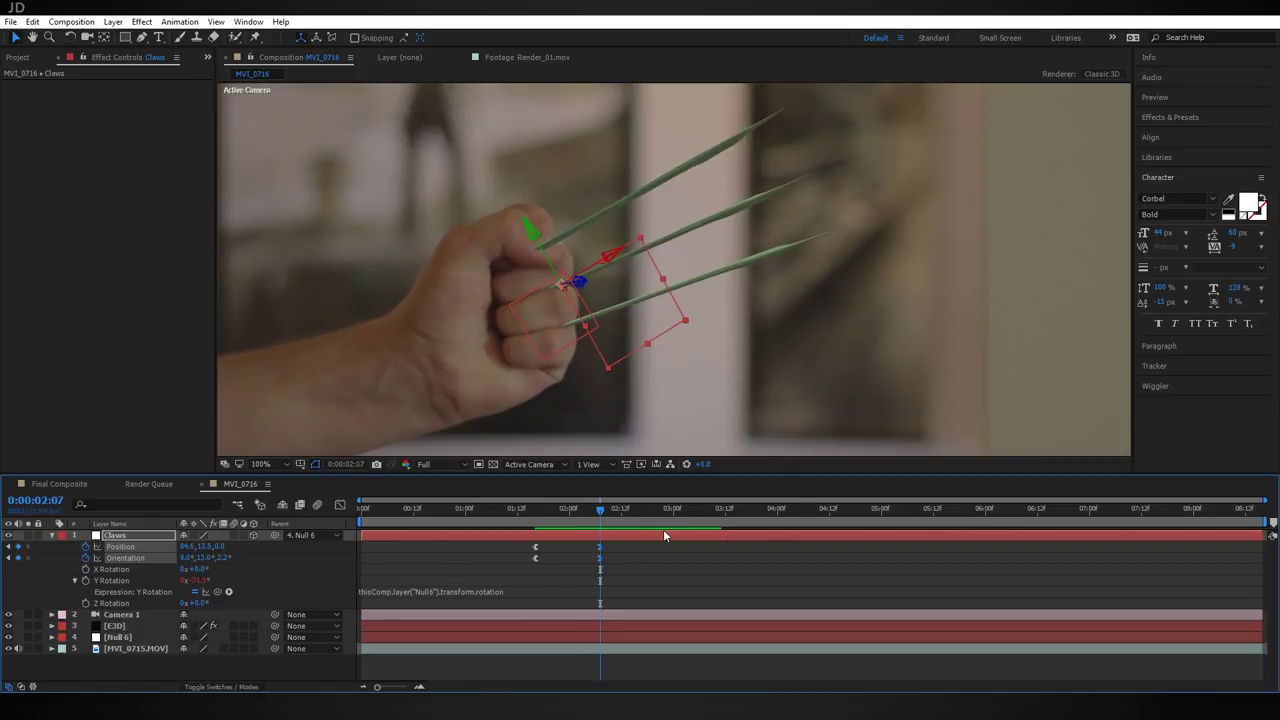
drag(601, 510, 642, 514)
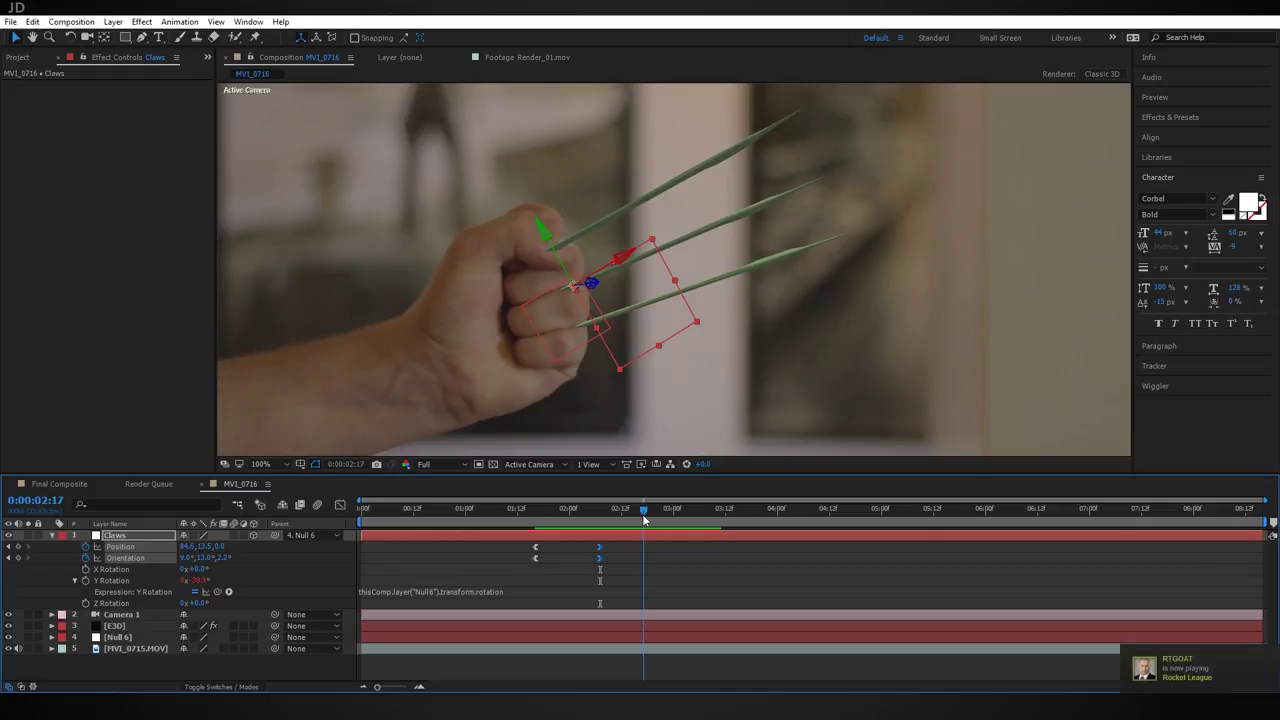
mouse_move(642, 514)
mouse_down()
mouse_move(612, 515)
mouse_move(645, 515)
mouse_up()
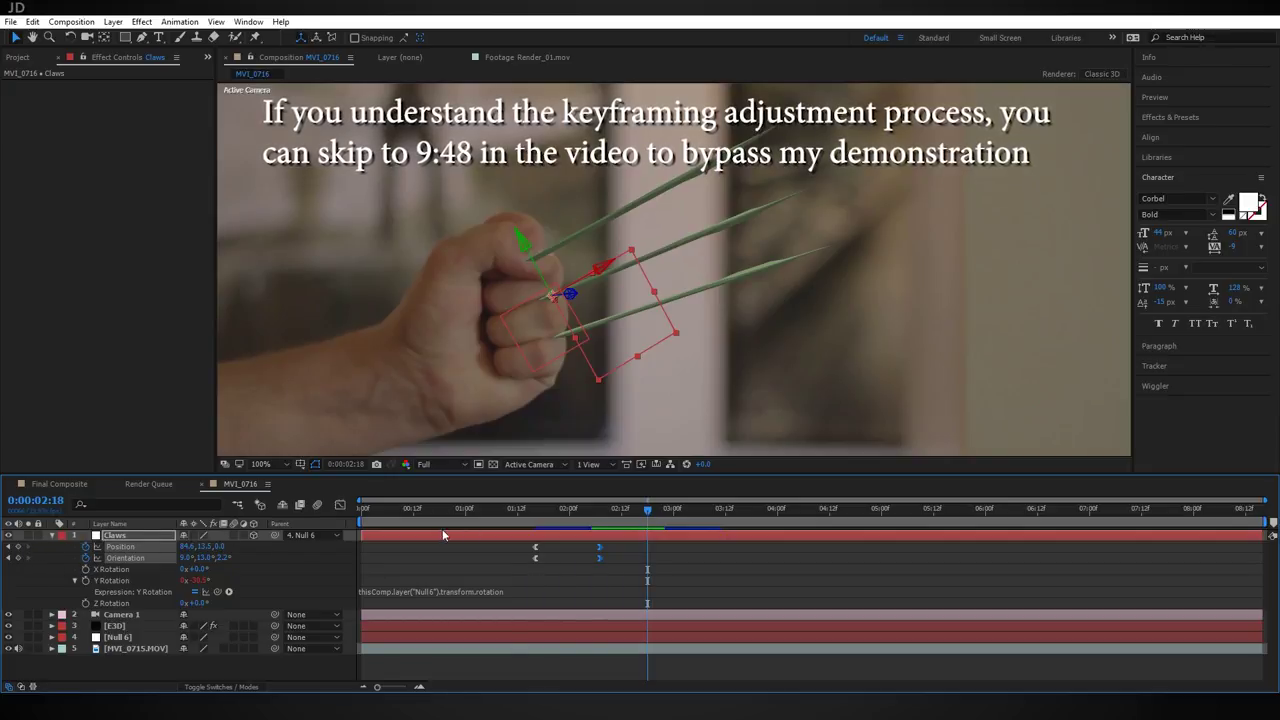
drag(652, 514, 656, 514)
click(18, 547)
click(18, 558)
Step: At 0:00:03:10, keyframe the Claws null at Position Y 31.5 and Orientation about 357°, 27°, 336.2° to match the downturned fist
drag(640, 518, 717, 516)
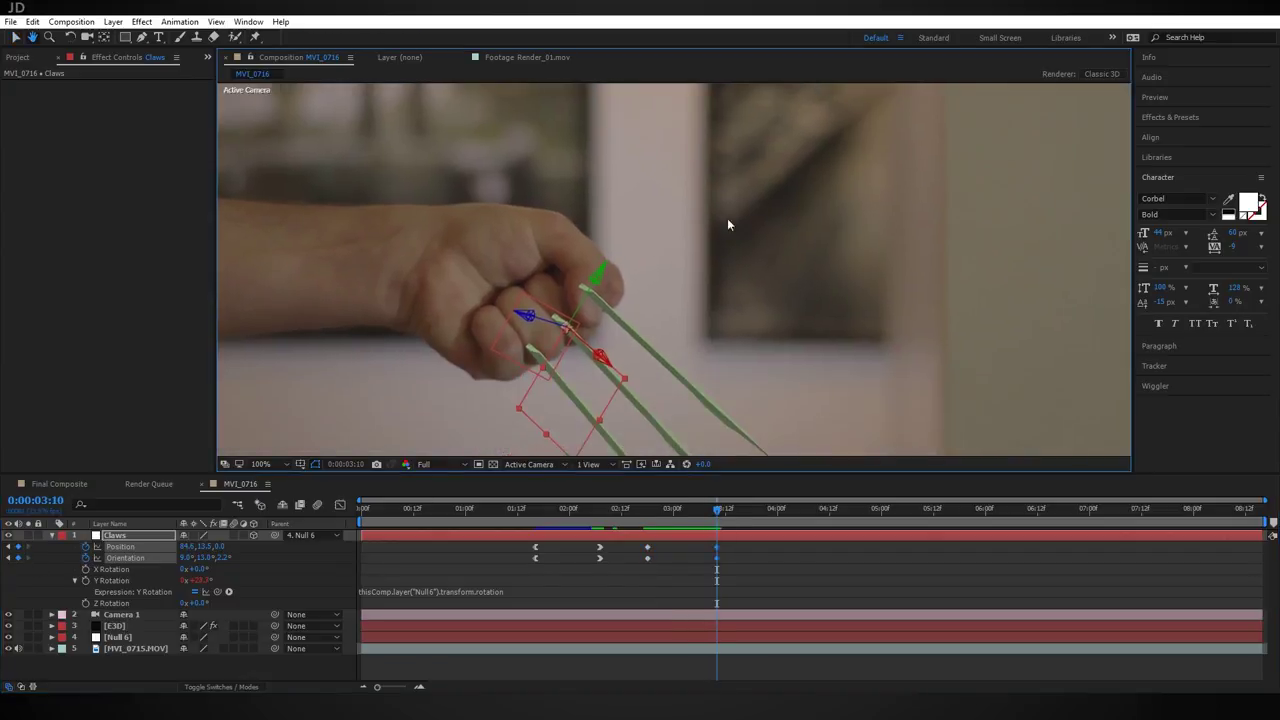
drag(655, 514, 717, 527)
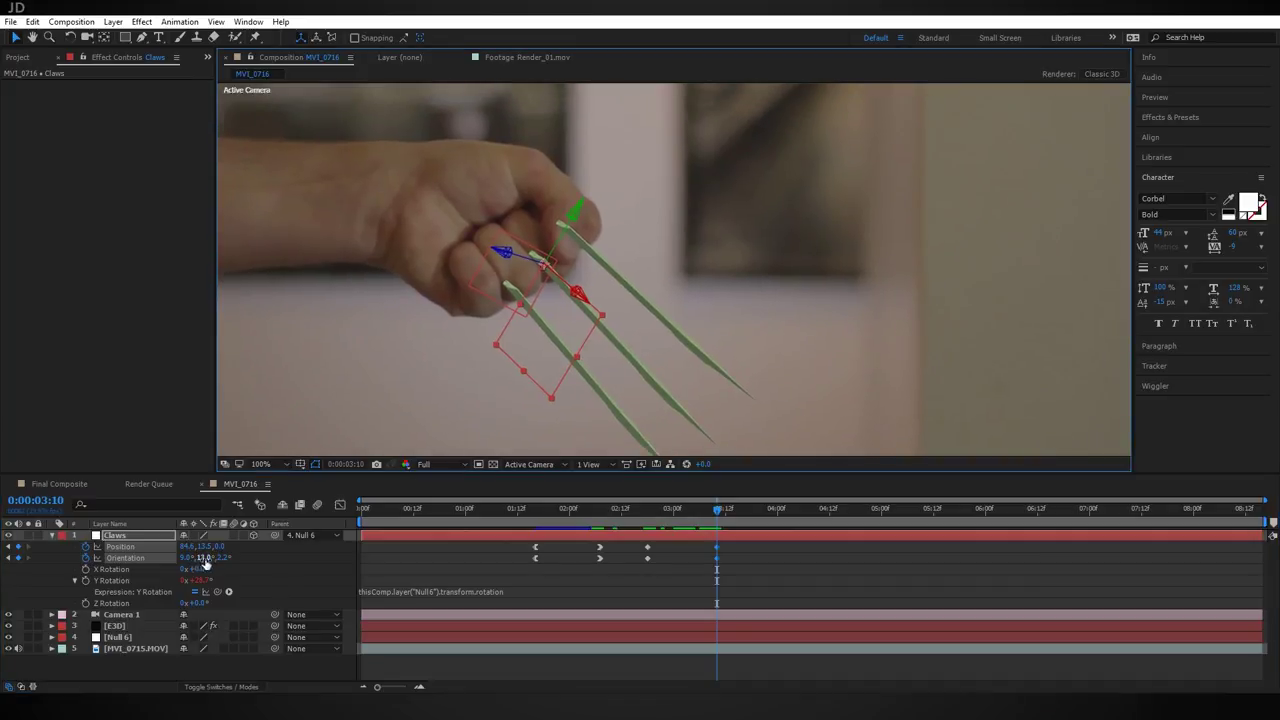
drag(203, 552, 150, 552)
Step: Apply Easy Ease Out to the Claws keyframes at 0:00:02:18 and Easy Ease In to those at 0:00:03:10
drag(705, 516, 678, 522)
click(647, 557)
right_click(647, 557)
mouse_move(740, 546)
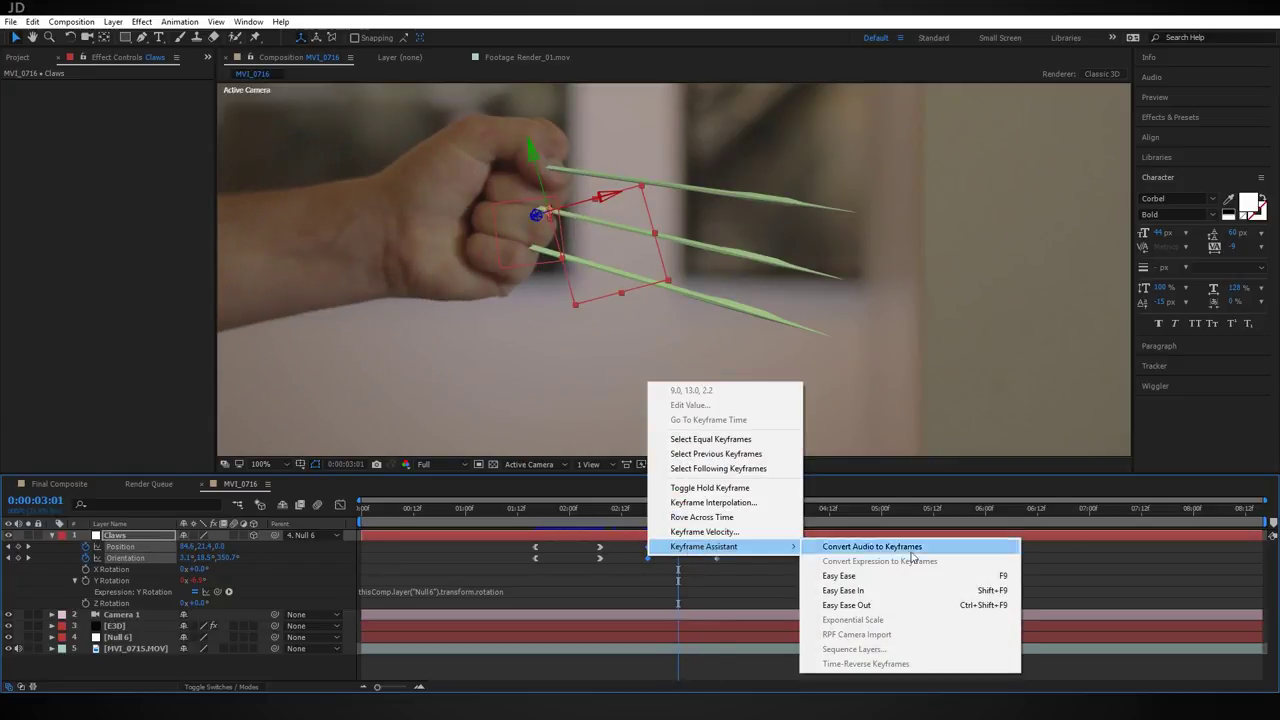
click(890, 605)
drag(708, 545, 719, 558)
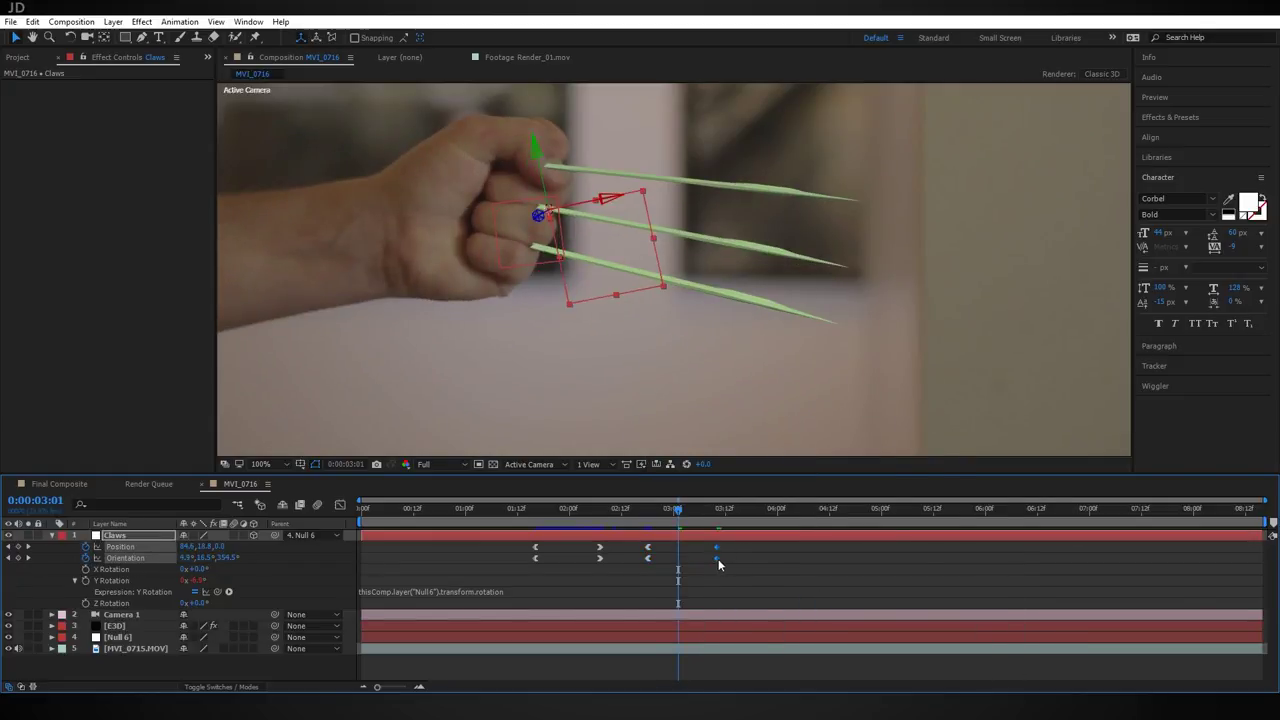
right_click(719, 558)
mouse_move(786, 549)
click(912, 593)
Step: Hold the Claws pose with keyframes at 0:00:03:15, and at 0:00:04:05 lower the null to Position Y about 100 and reorient it to the fist
mouse_move(676, 517)
mouse_down()
mouse_move(644, 517)
mouse_move(700, 517)
mouse_move(660, 517)
mouse_up()
key(space)
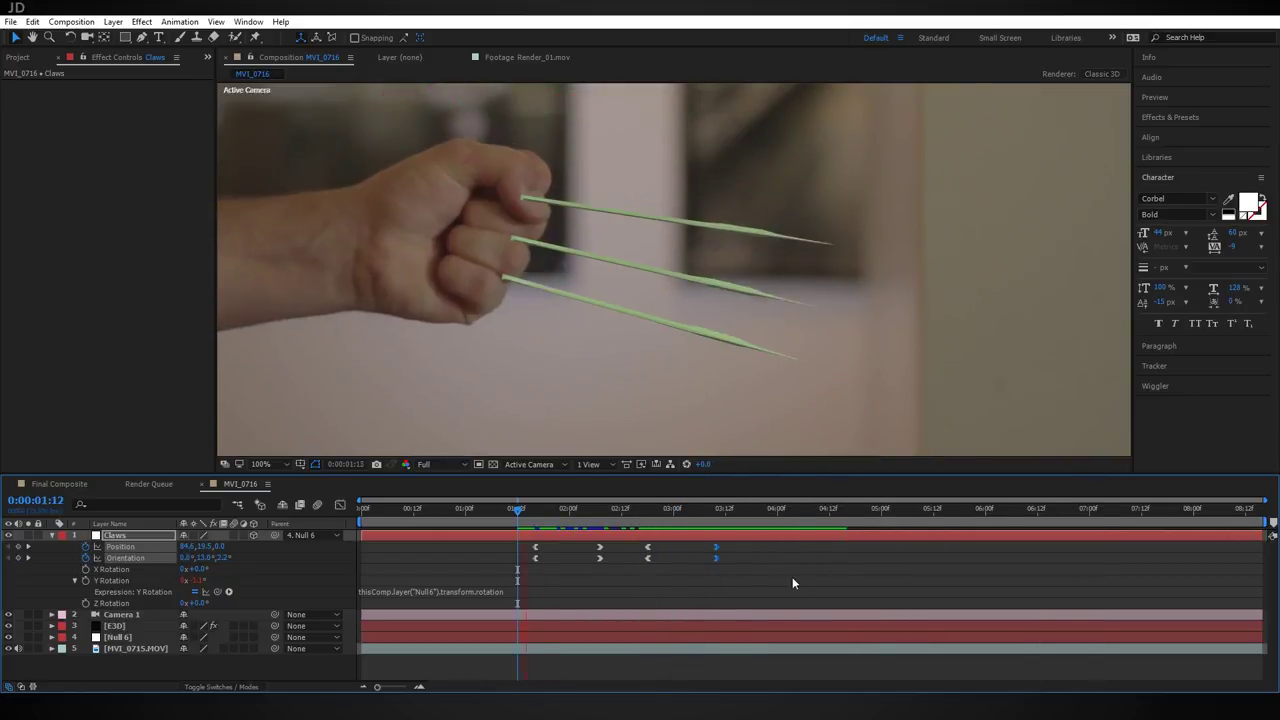
key(space)
drag(740, 516, 798, 520)
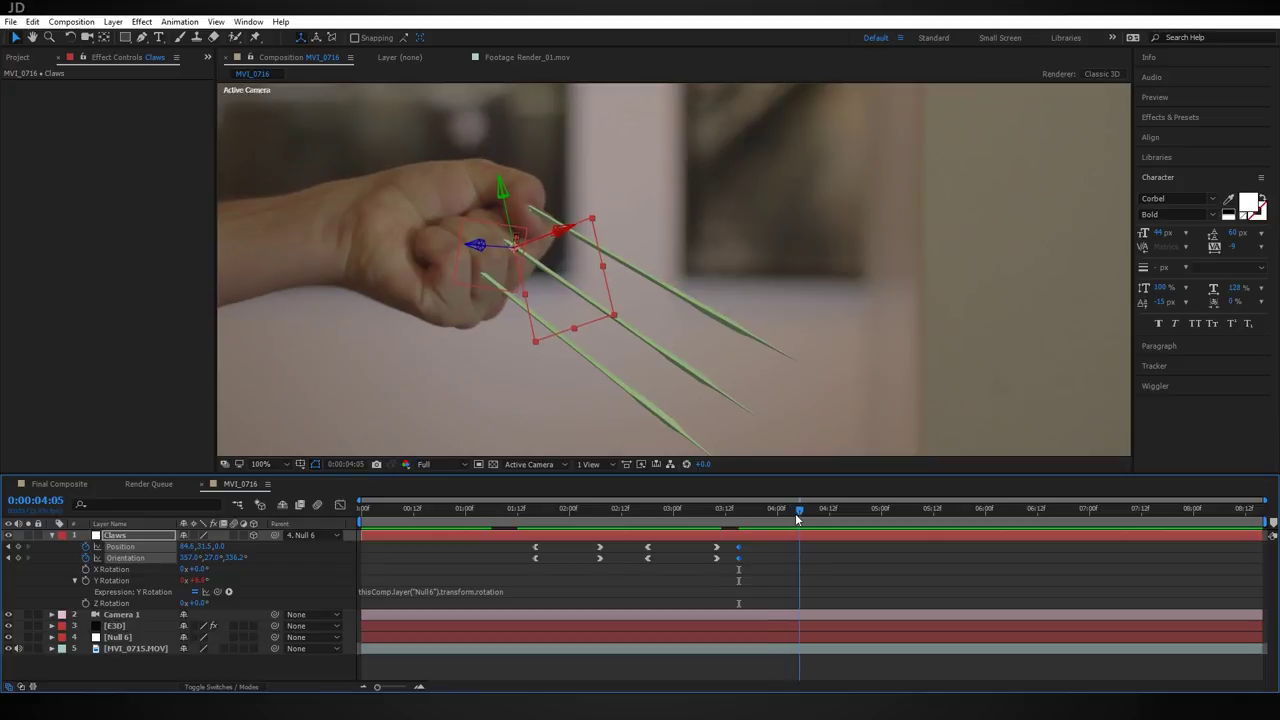
drag(211, 559, 250, 557)
mouse_move(201, 547)
mouse_down()
mouse_move(272, 547)
mouse_move(189, 557)
mouse_up()
scroll(457, 380, up, 1)
drag(219, 557, 196, 556)
Step: Apply Easy Ease Out to the Claws keyframes at 0:00:03:15 and Easy Ease In to those at 0:00:04:05
key(comma)
drag(763, 522, 745, 563)
right_click(745, 568)
mouse_move(800, 543)
click(960, 607)
drag(787, 549, 806, 563)
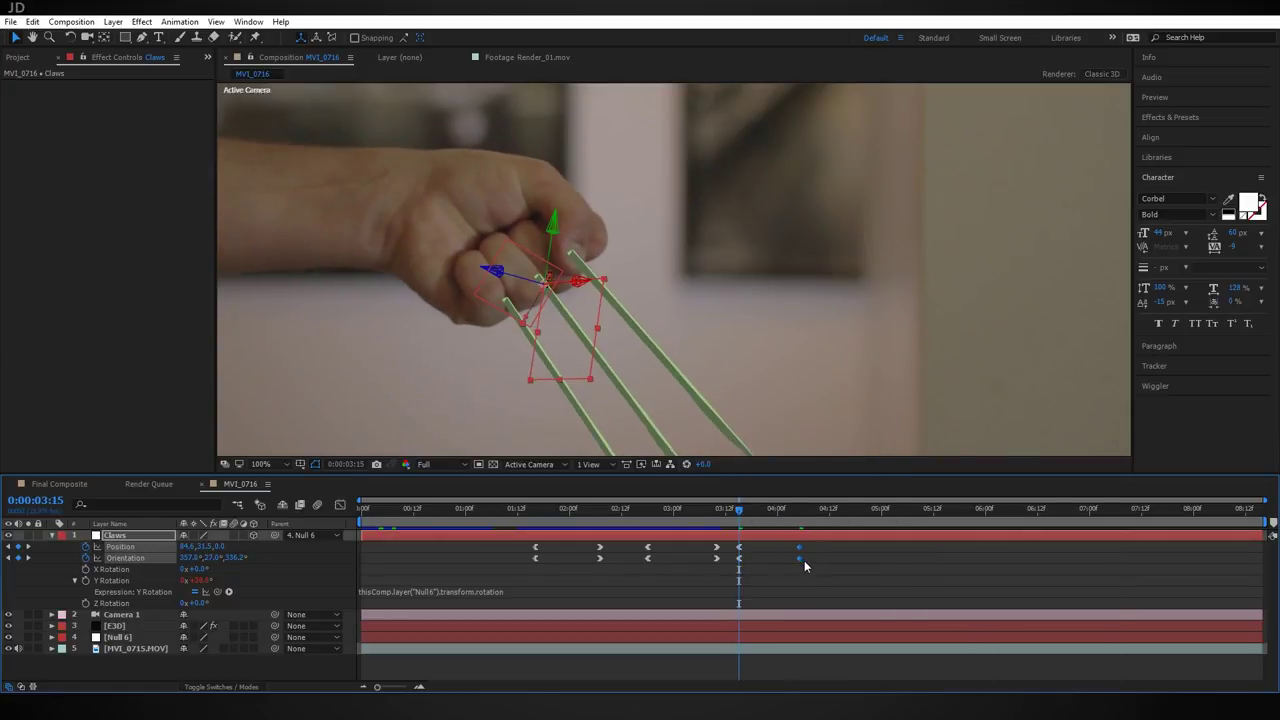
right_click(800, 560)
mouse_move(857, 551)
click(996, 592)
Step: Play back and scrub the claw animation around 0:00:04:08 to check how the claws sit on the knuckles
mouse_move(736, 521)
mouse_down()
mouse_move(795, 532)
mouse_move(790, 548)
mouse_move(734, 520)
mouse_up()
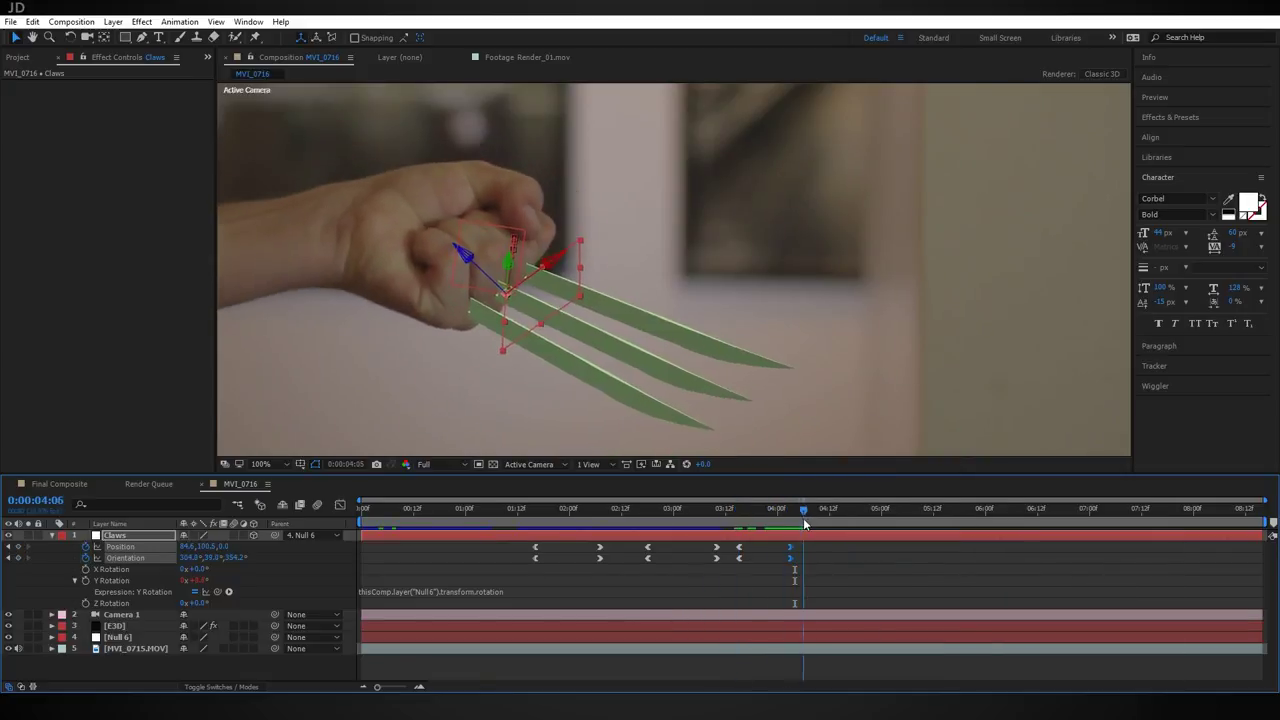
drag(777, 525, 809, 514)
key(space)
key(space)
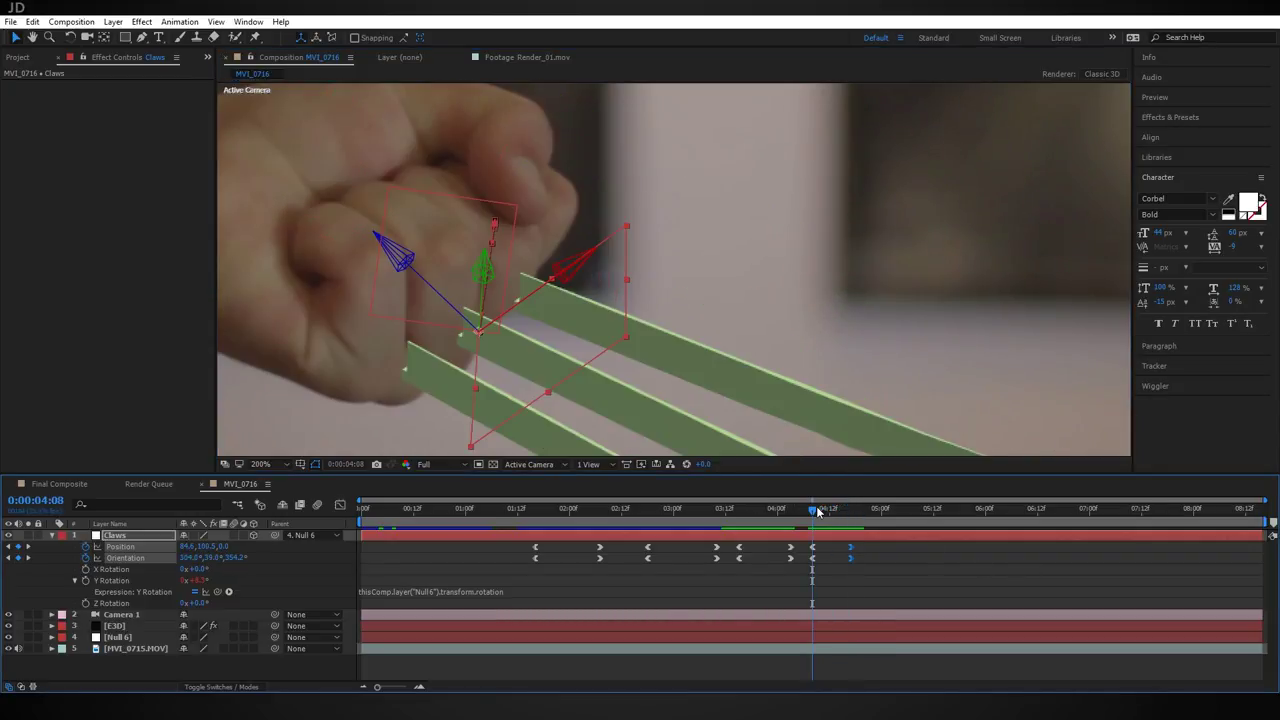
drag(814, 512, 818, 514)
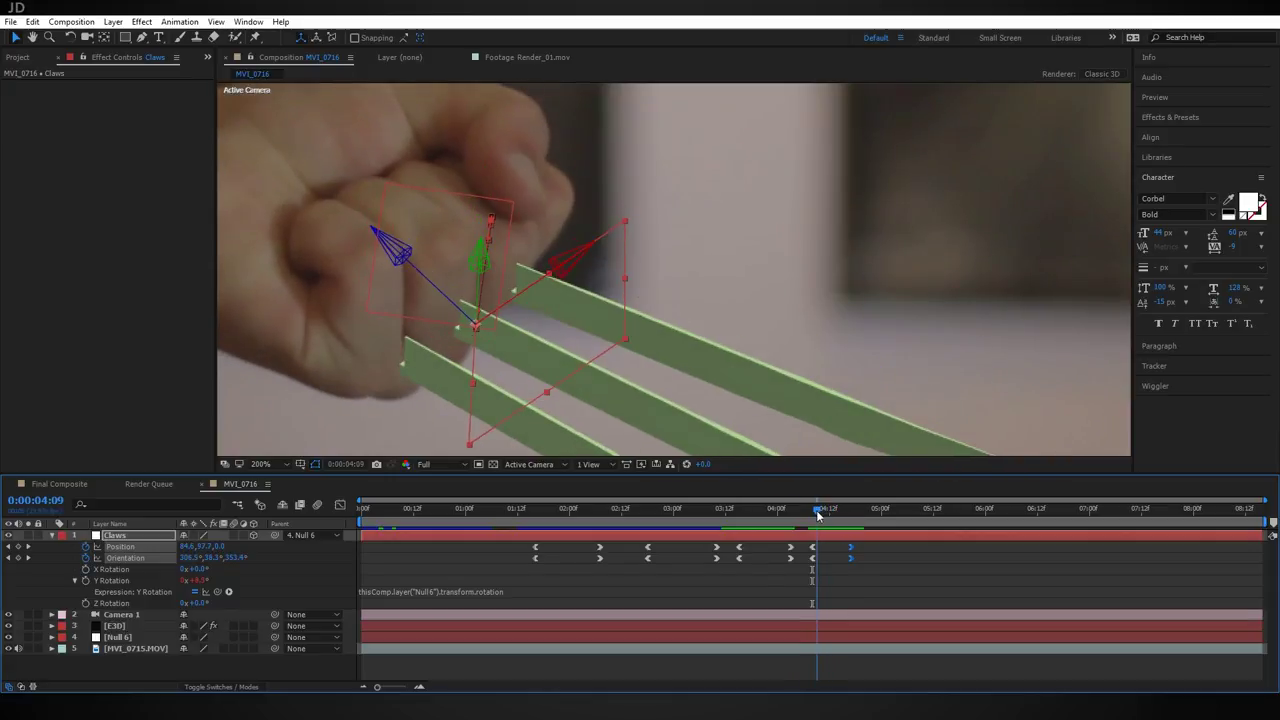
drag(818, 514, 815, 520)
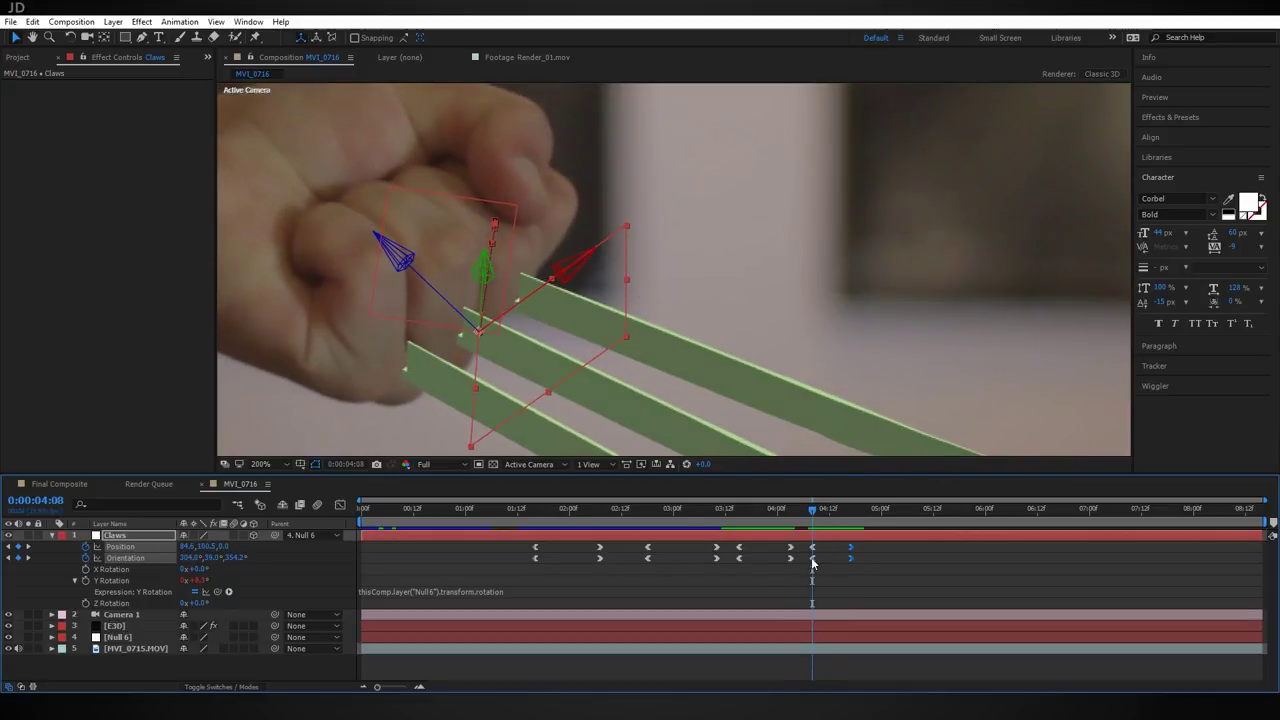
Step: Move the Claws Orientation keyframe at 0:00:04:08 about two frames later and check the fist's pose around 0:00:05:00
drag(813, 559, 821, 559)
drag(814, 512, 880, 516)
key(comma)
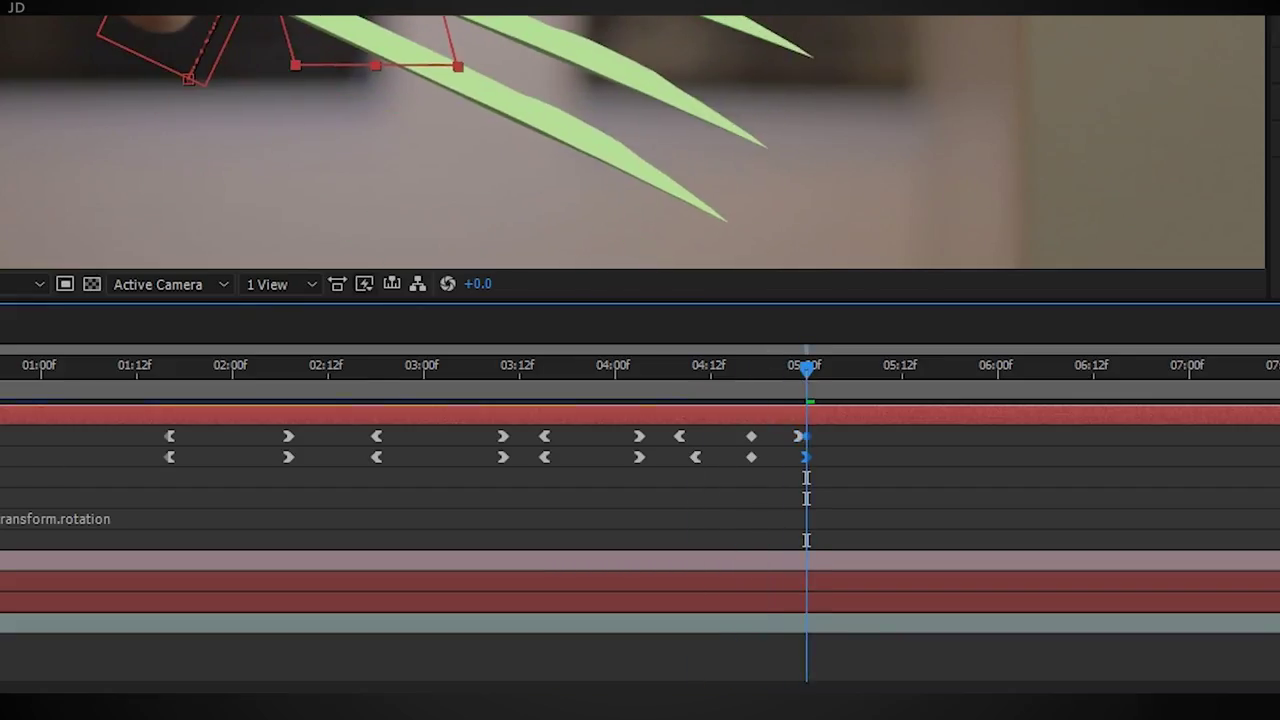
Step: Paste copied Claws Position and Orientation keyframes at further points after 0:00:05:00 to match the fist's next poses
drag(806, 369, 943, 376)
key(ctrl+v)
drag(943, 376, 866, 382)
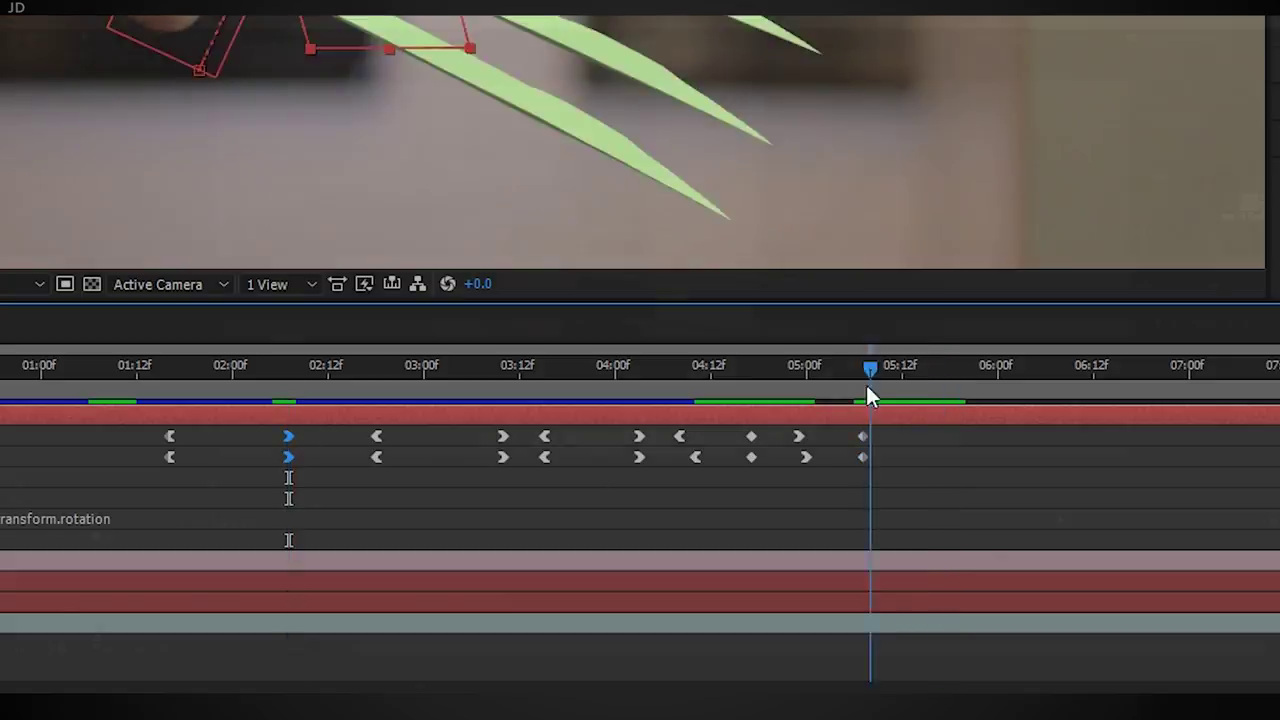
drag(866, 382, 940, 380)
key(ctrl+v)
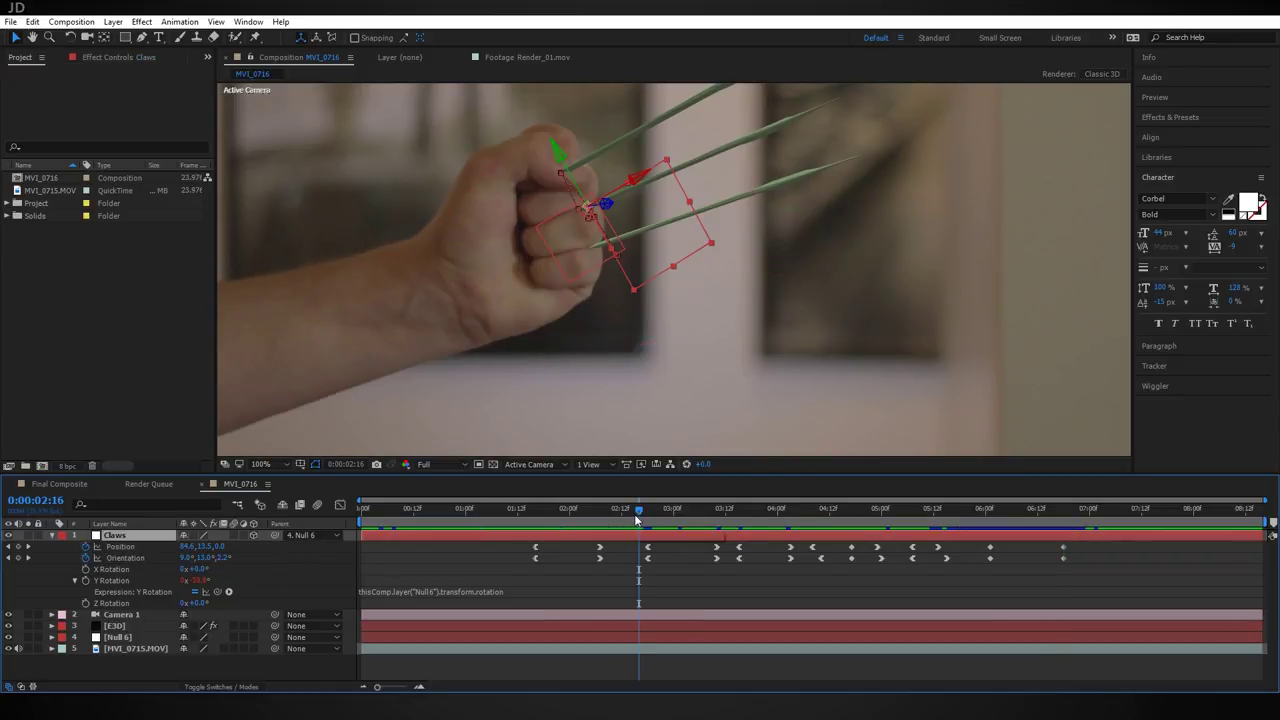
Step: Find the frame where the claws are fully extended, 0:00:01:06, and add Claws Position and Orientation keyframes there
drag(637, 518, 458, 513)
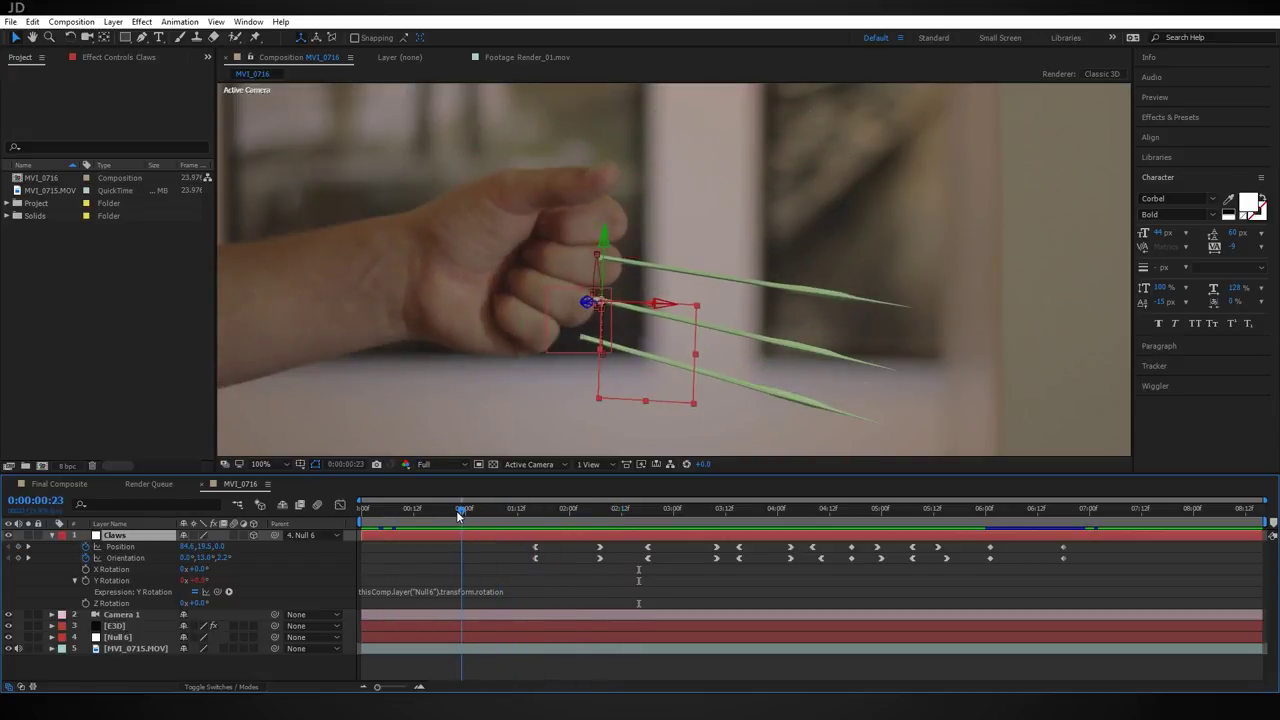
key(Page_Down)
key(Page_Down)
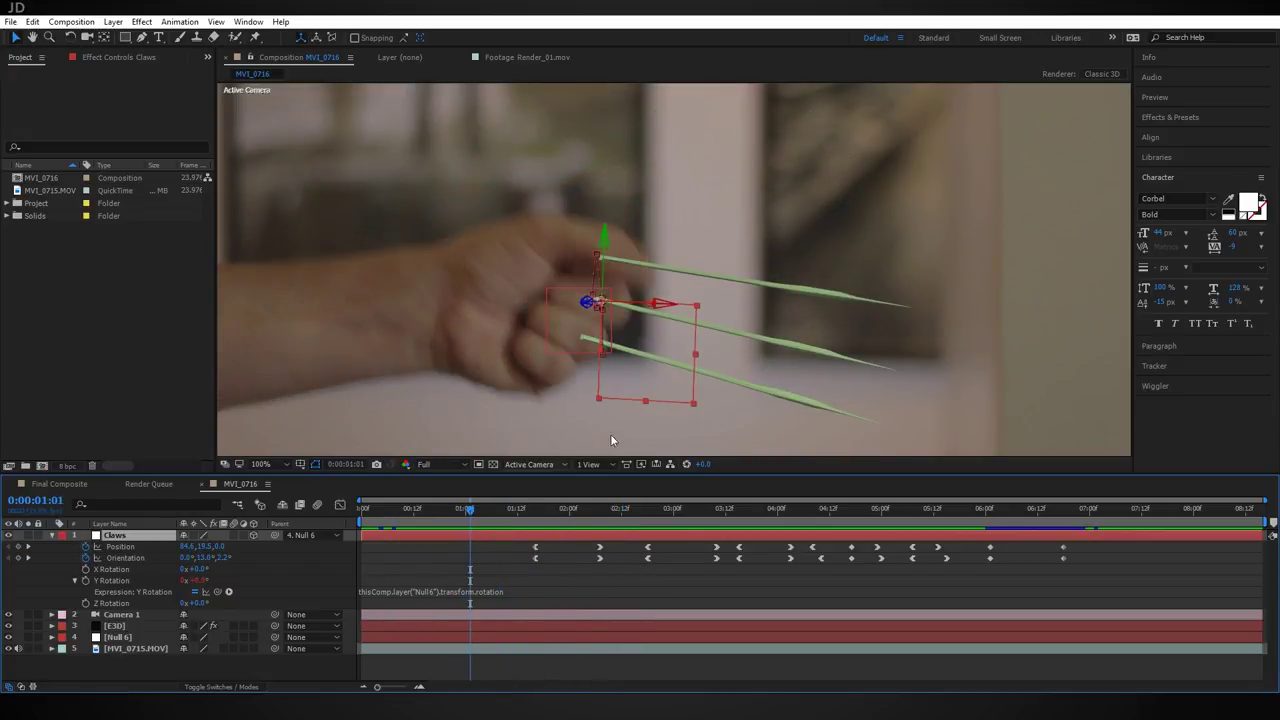
key(Page_Down)
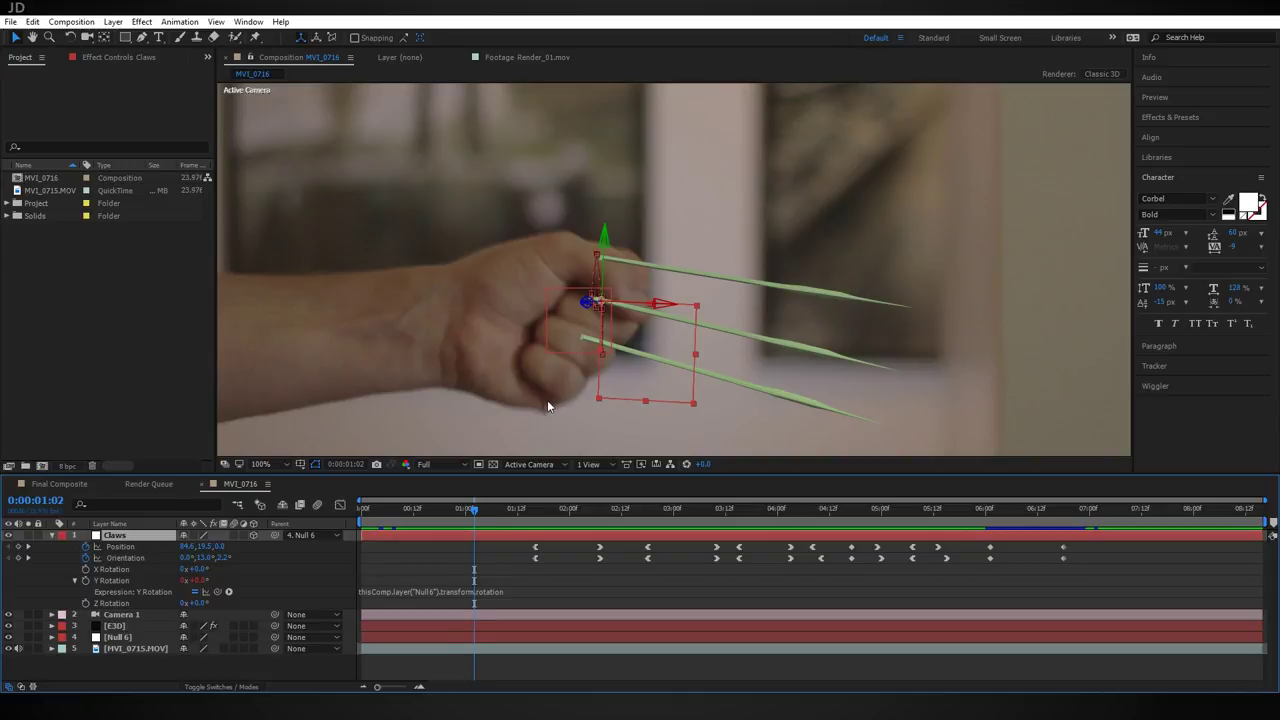
key(Page_Down)
key(Page_Down)
key(Page_Down)
key(Page_Down)
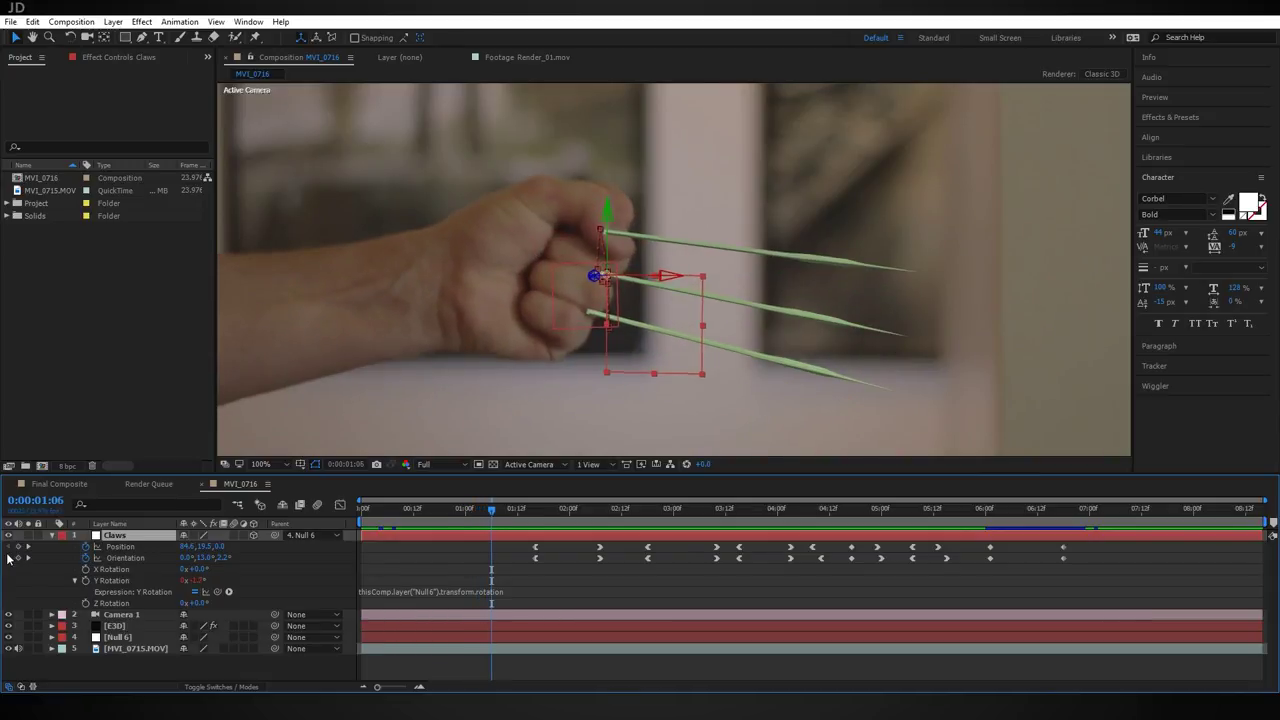
click(18, 558)
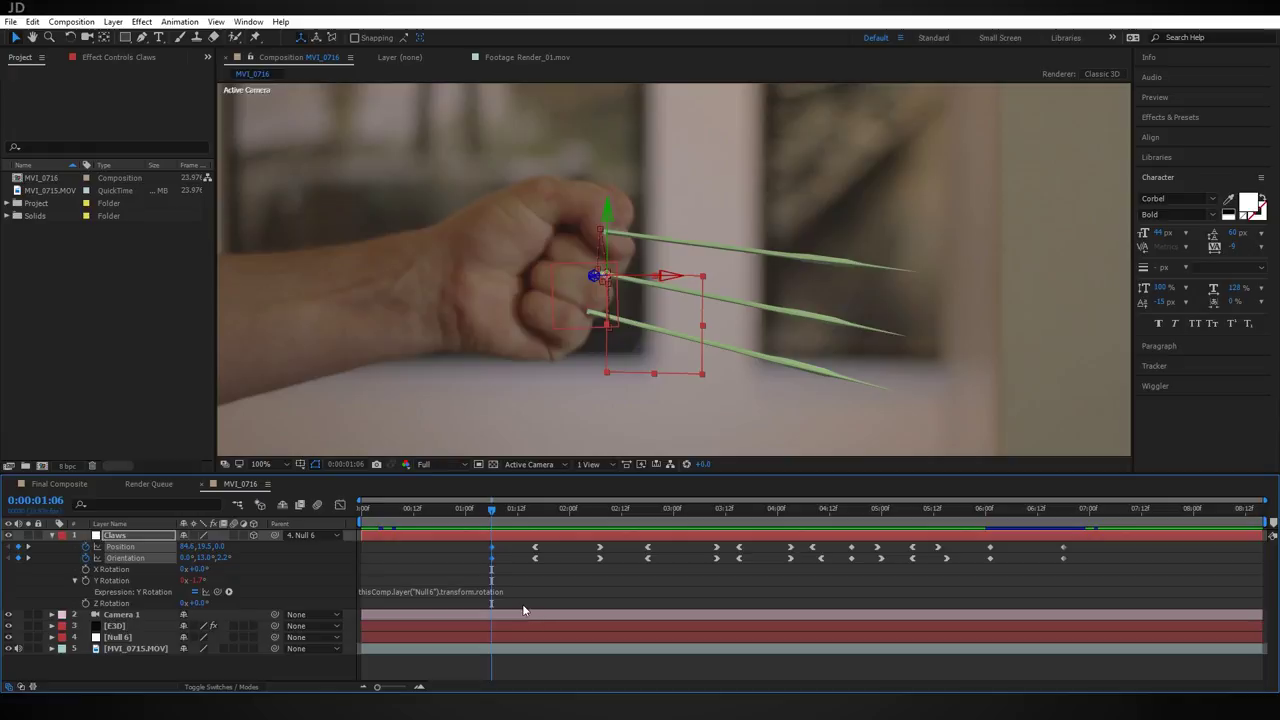
Step: At 0:00:01:02, retract the claws into the forearm with Position X about -395.4 and Y Orientation 4°
key(Page_Up)
key(Page_Up)
key(Page_Up)
key(Page_Up)
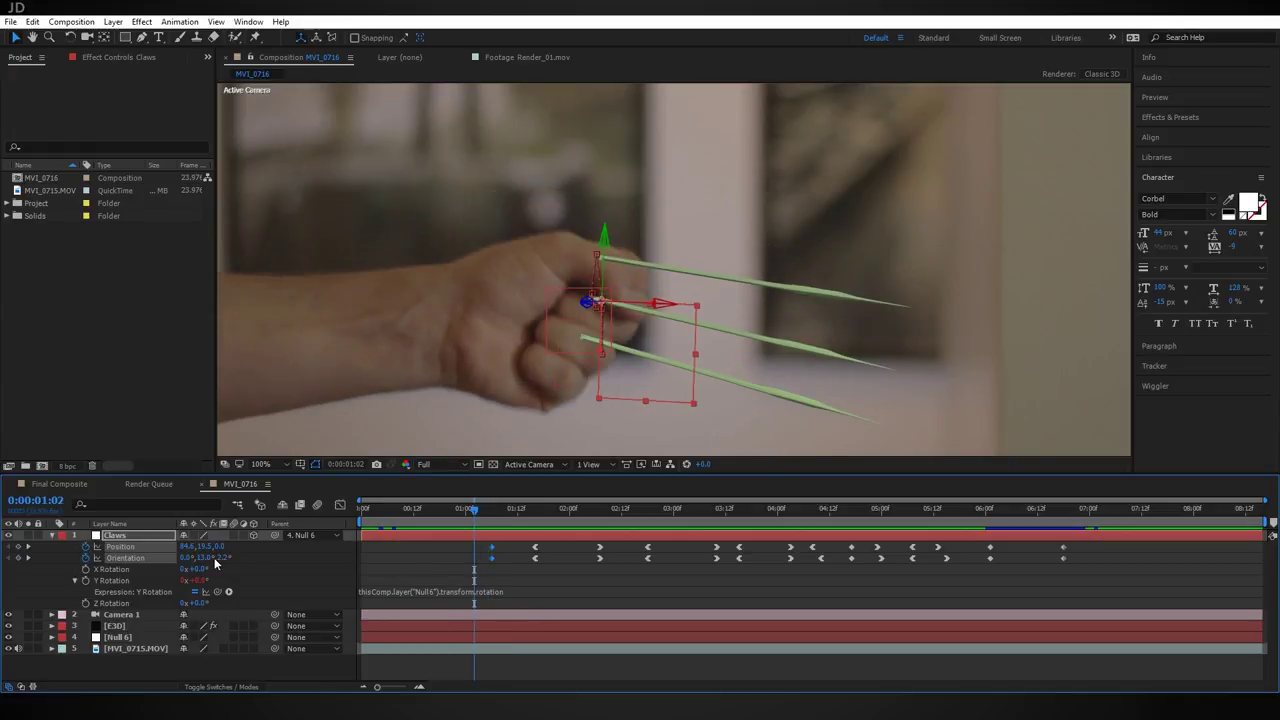
drag(204, 548, 41, 552)
drag(205, 557, 204, 557)
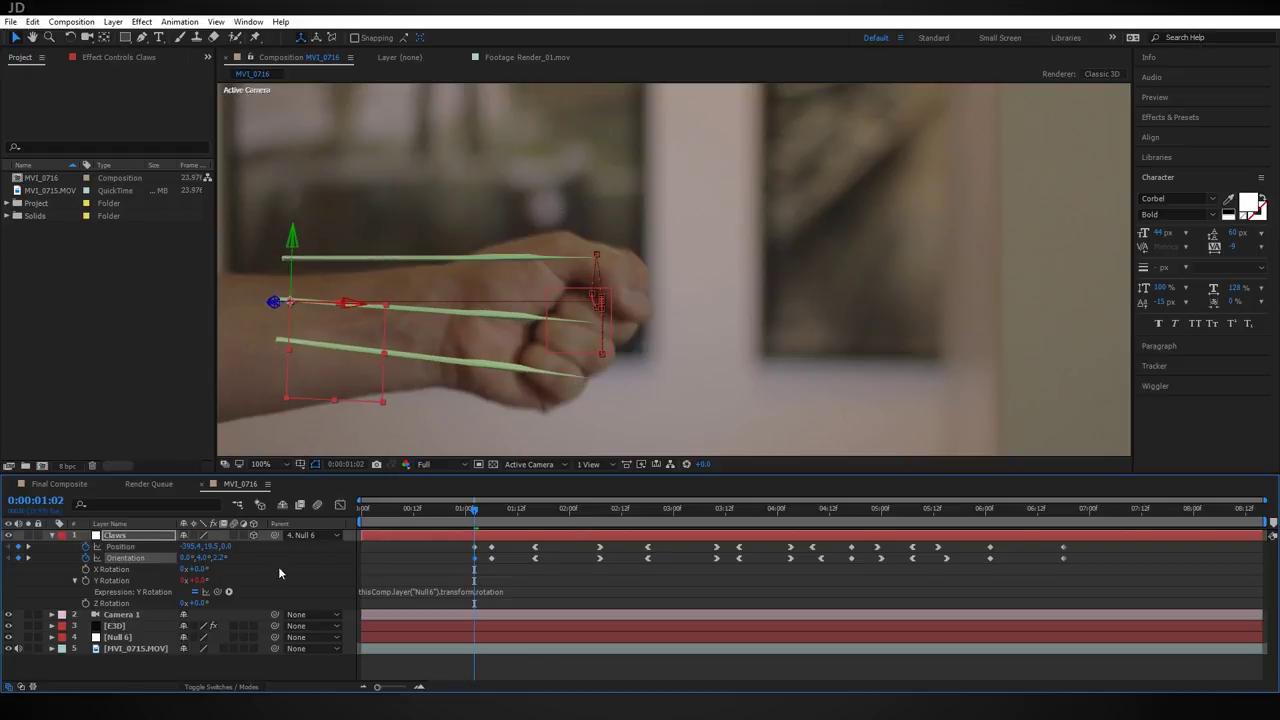
Step: Refine the claws' emergence by setting Position Y to about -9.5 at 0:00:01:05 and -19.3 at 0:00:01:03, adjusting Y Orientation at 0:00:01:03
key(Page_Down)
key(Page_Down)
key(Page_Down)
key(Page_Down)
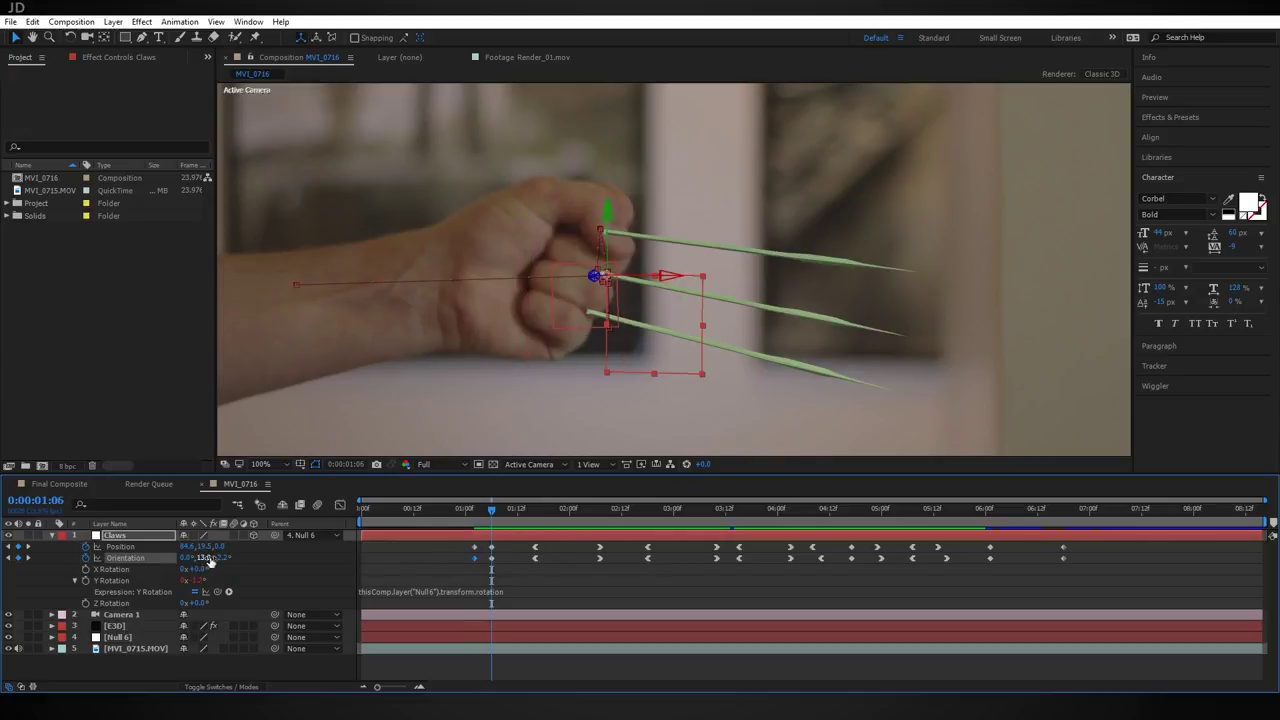
key(Page_Up)
drag(203, 548, 187, 549)
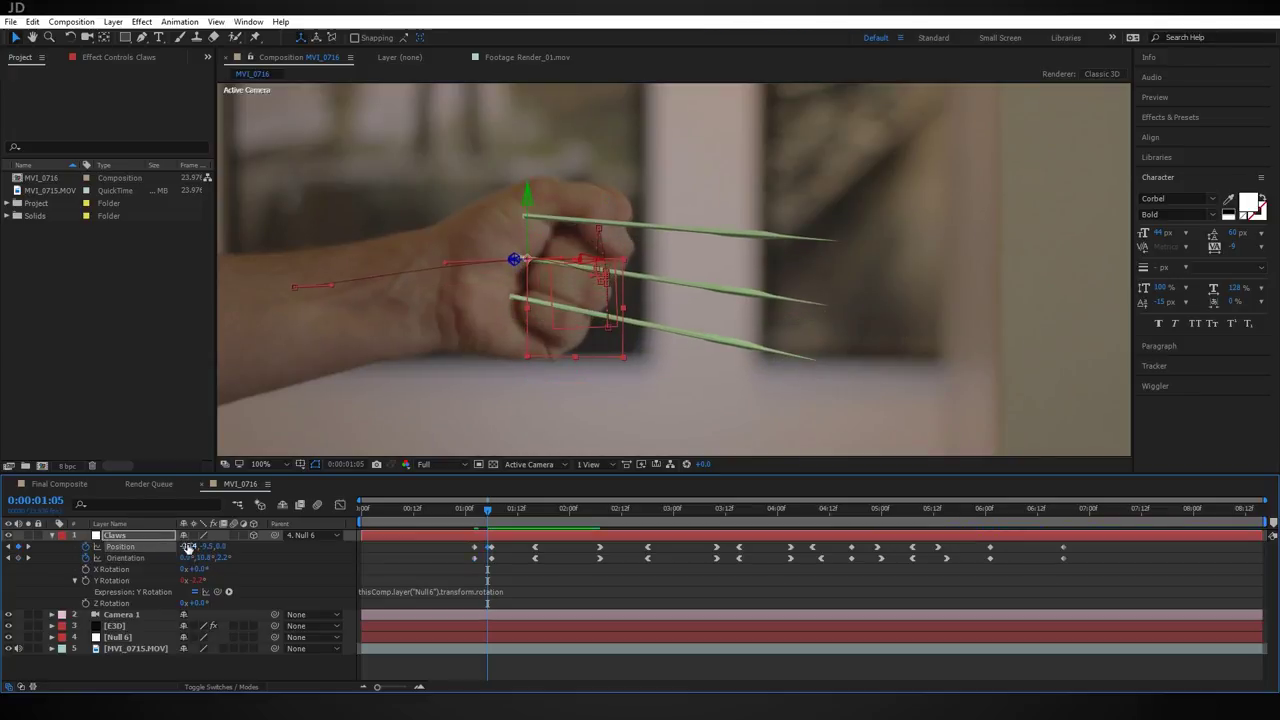
key(Page_Up)
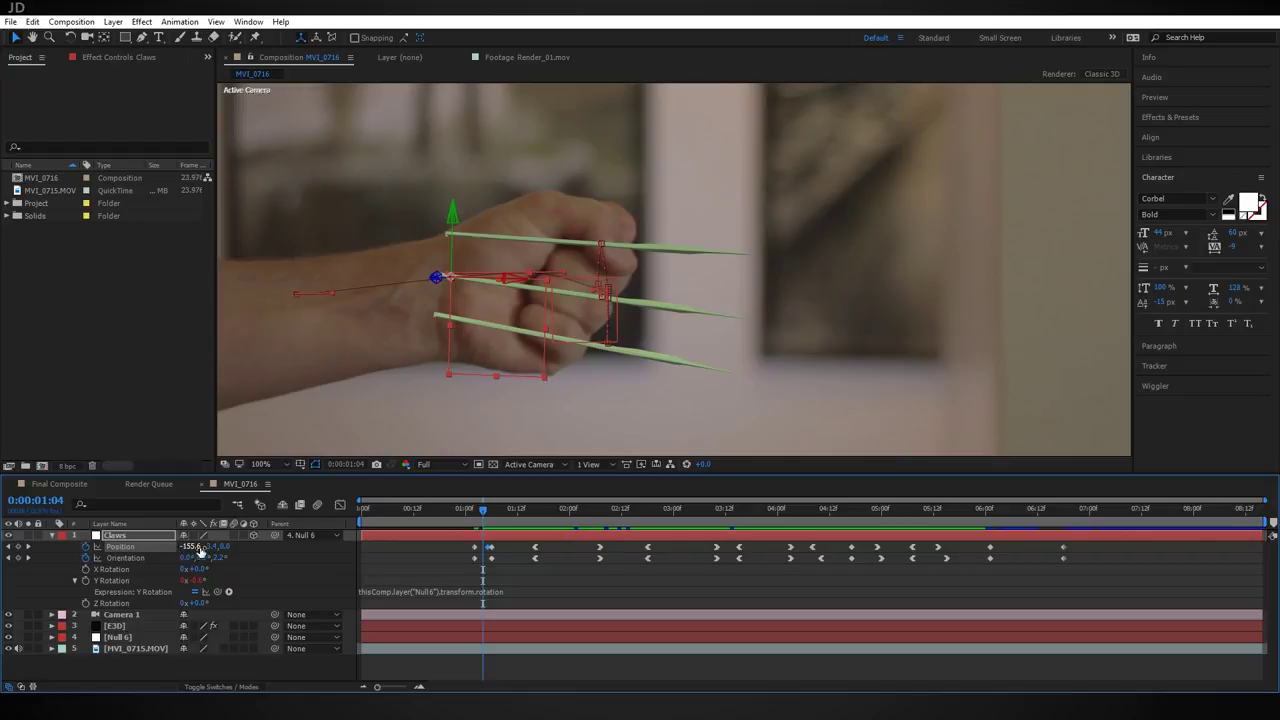
key(Page_Up)
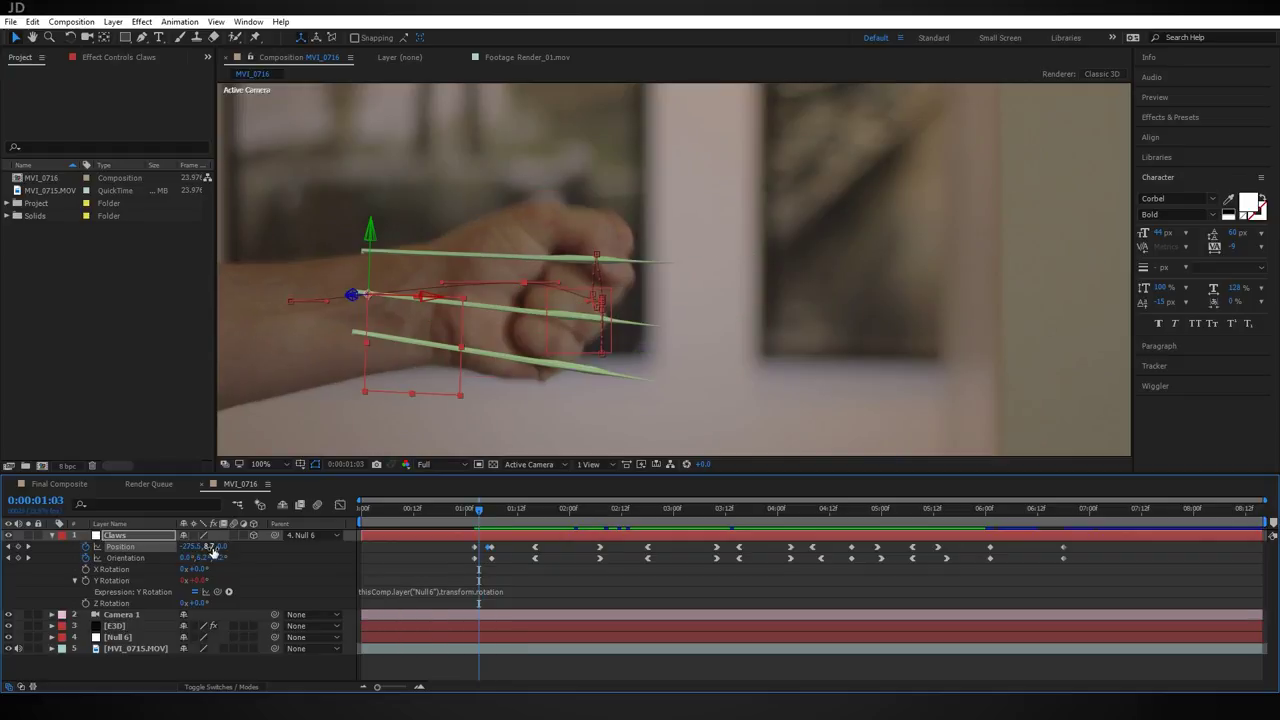
drag(205, 558, 205, 558)
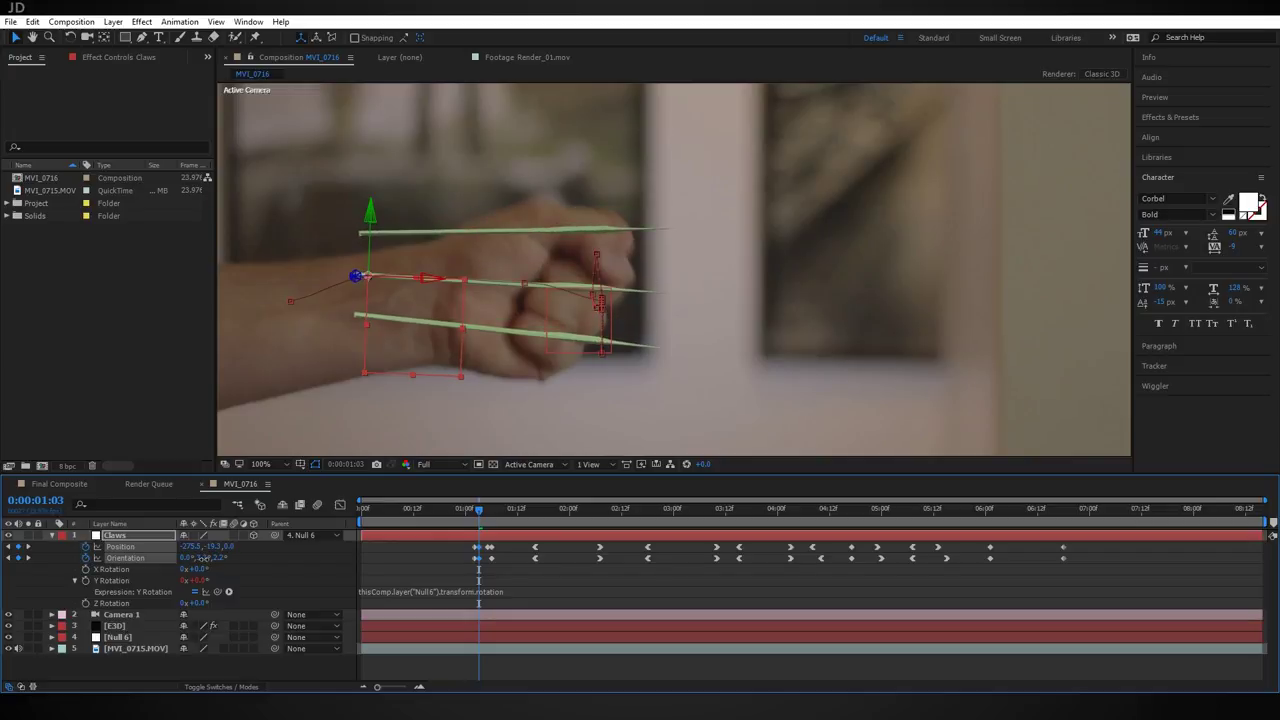
key(Page_Up)
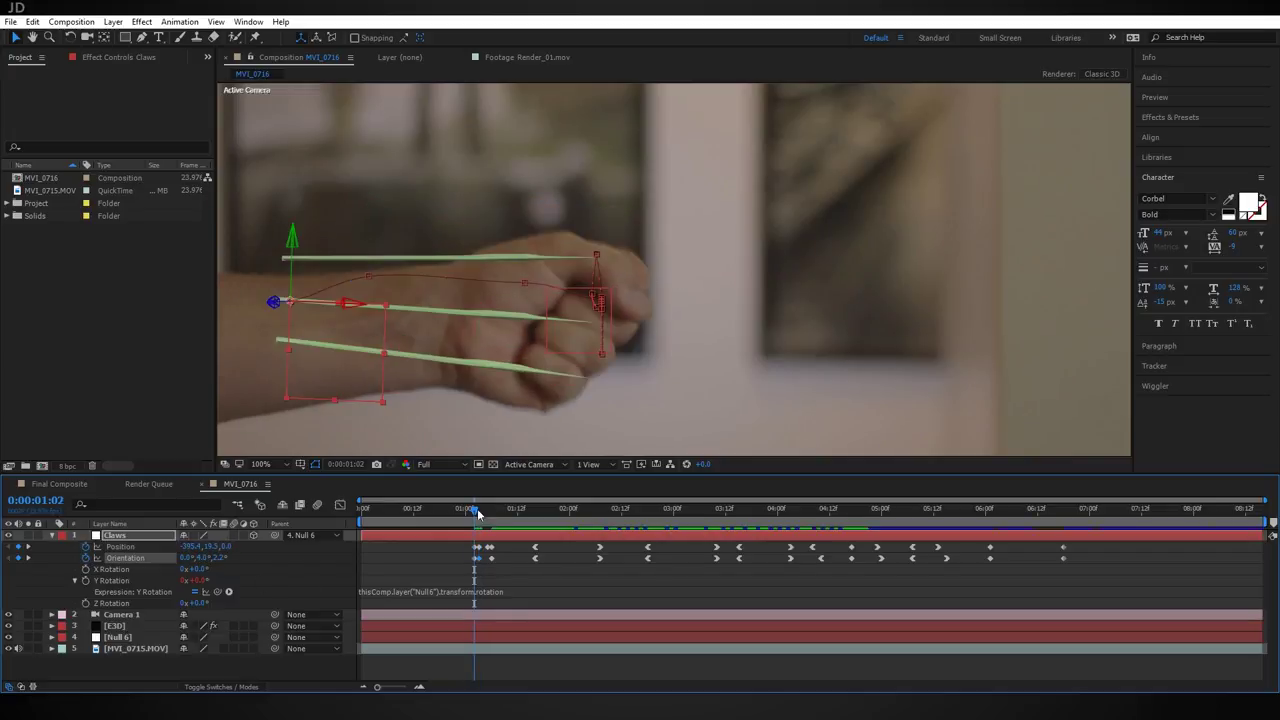
Step: Show the Claws layer's Scale property and start keyframing it at 0:00:01:06
click(143, 535)
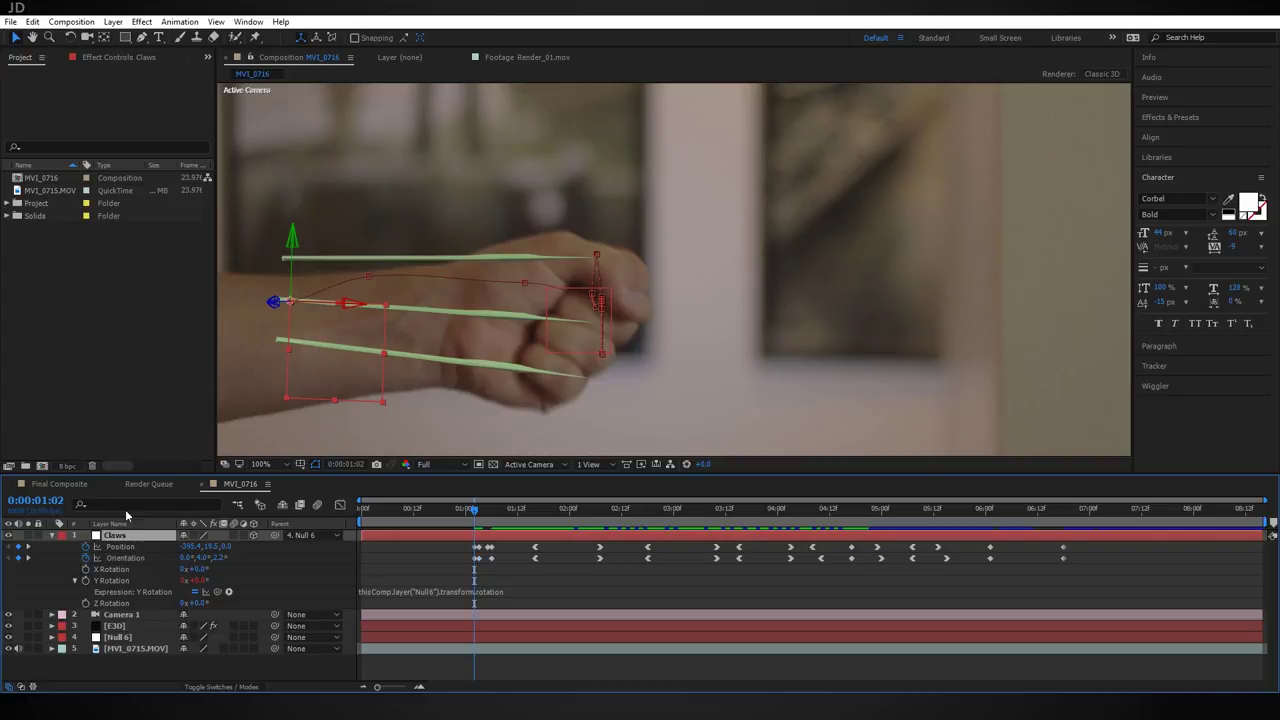
key(s)
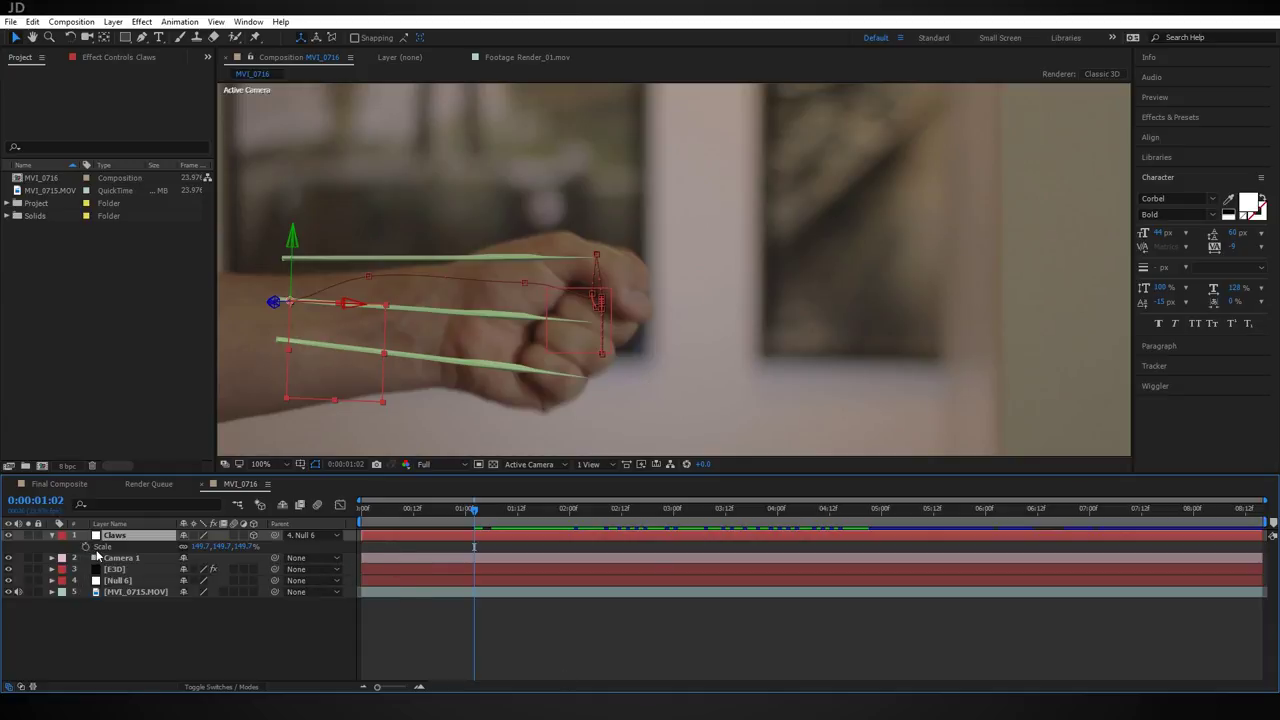
key(Page_Down)
key(Page_Down)
key(Page_Down)
key(Page_Down)
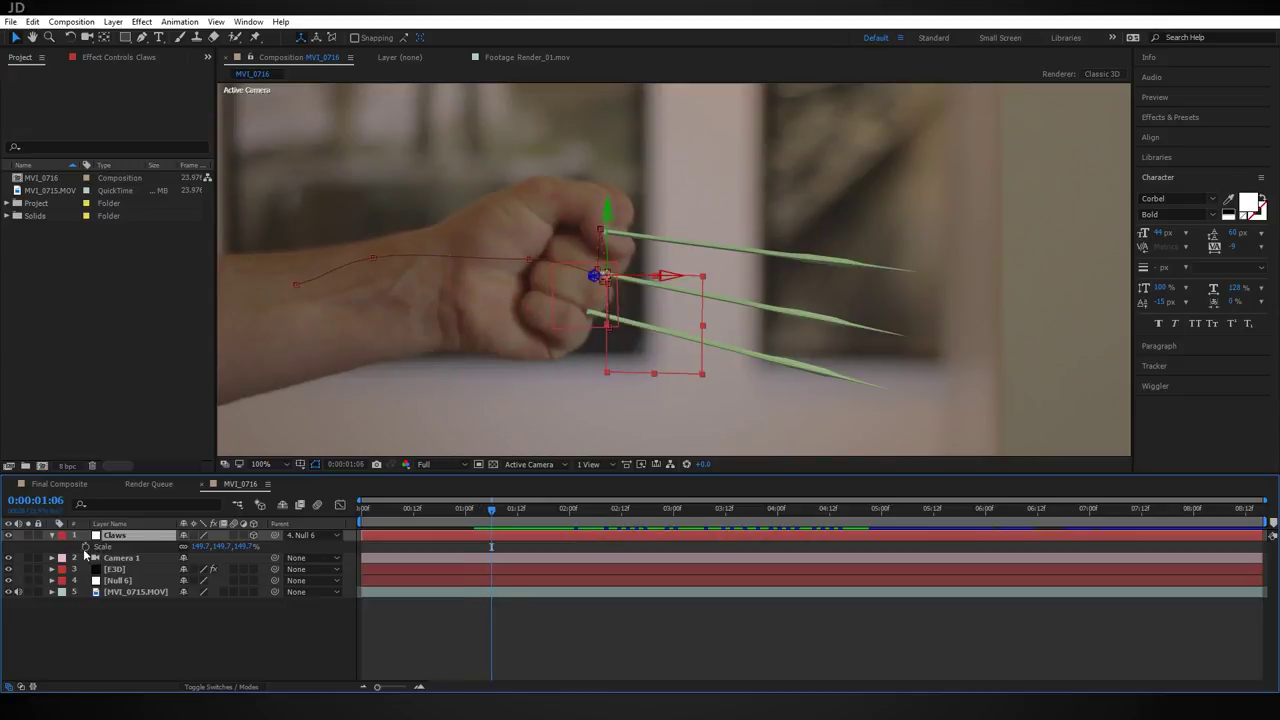
click(86, 547)
Step: At 0:00:01:02, reduce only the Z Scale of Claws so the blades sit closer together inside the arm
key(Page_Up)
key(Page_Up)
key(Page_Up)
key(Page_Up)
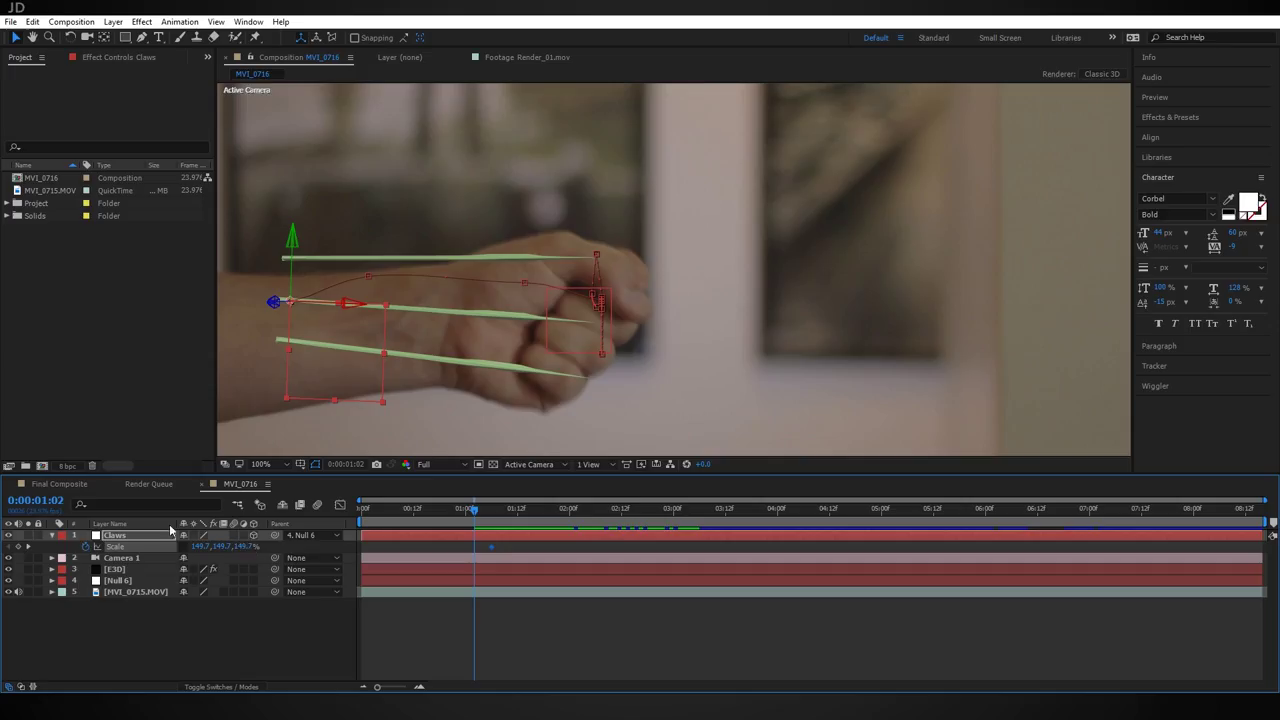
drag(248, 549, 198, 549)
drag(210, 544, 204, 546)
Step: At 0:00:01:03, set the Claws Z Scale to about 109.4% and lower the null slightly along its Y axis
key(Page_Down)
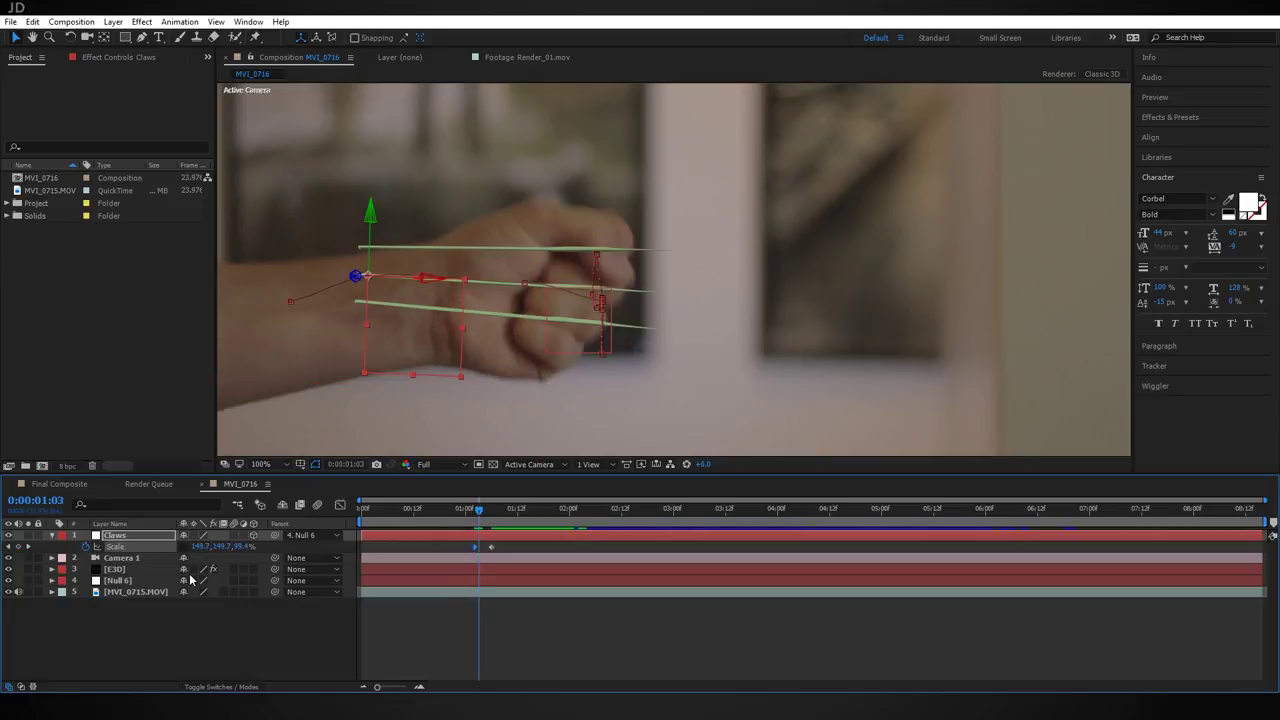
drag(249, 546, 250, 546)
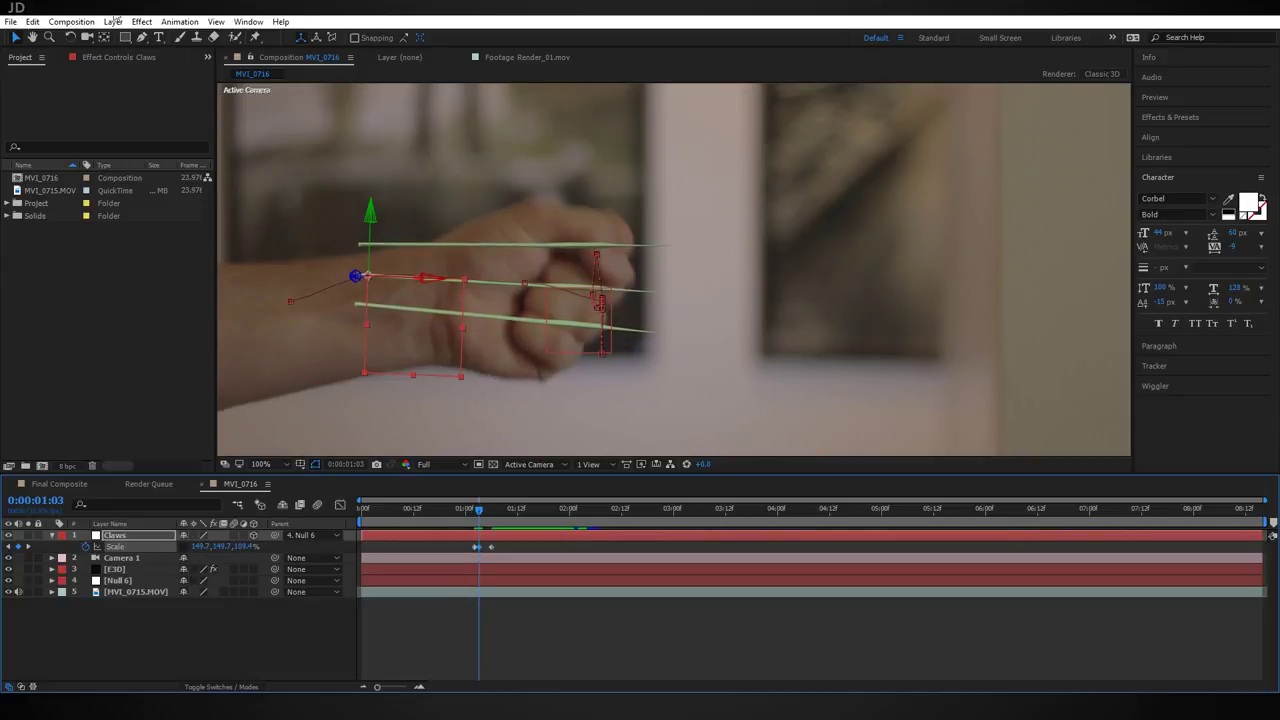
drag(369, 220, 372, 231)
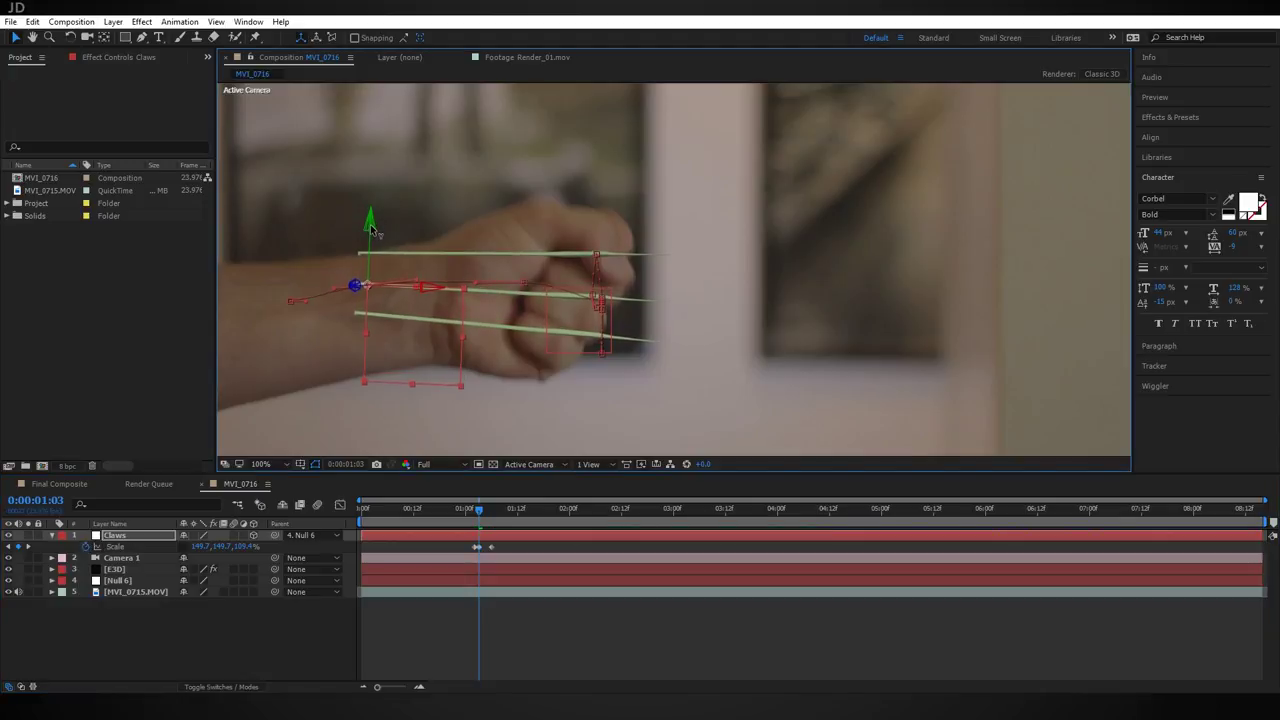
Step: At 0:00:01:05, lower the Claws null slightly along its Y axis and check the emergence frame by frame
key(Page_Down)
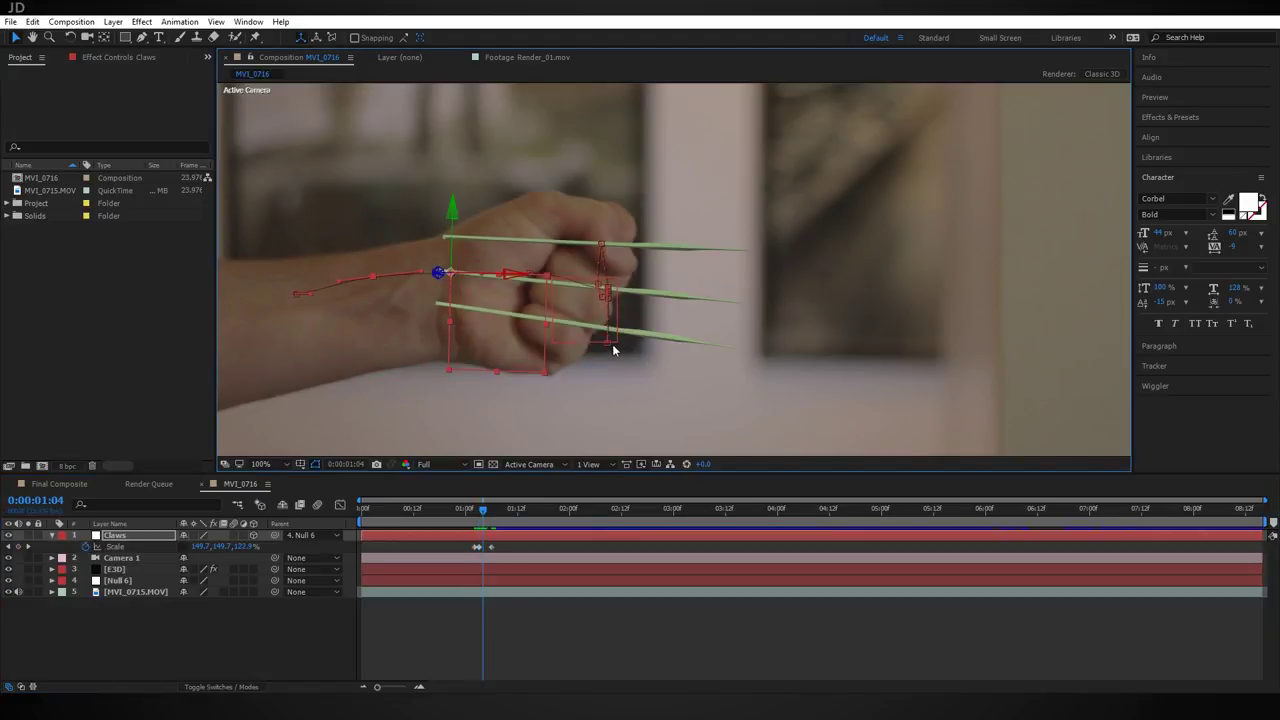
key(Page_Down)
key(Page_Down)
key(Page_Up)
drag(527, 207, 532, 223)
key(Page_Down)
key(Page_Up)
key(Page_Up)
key(Page_Up)
key(Page_Up)
key(Page_Up)
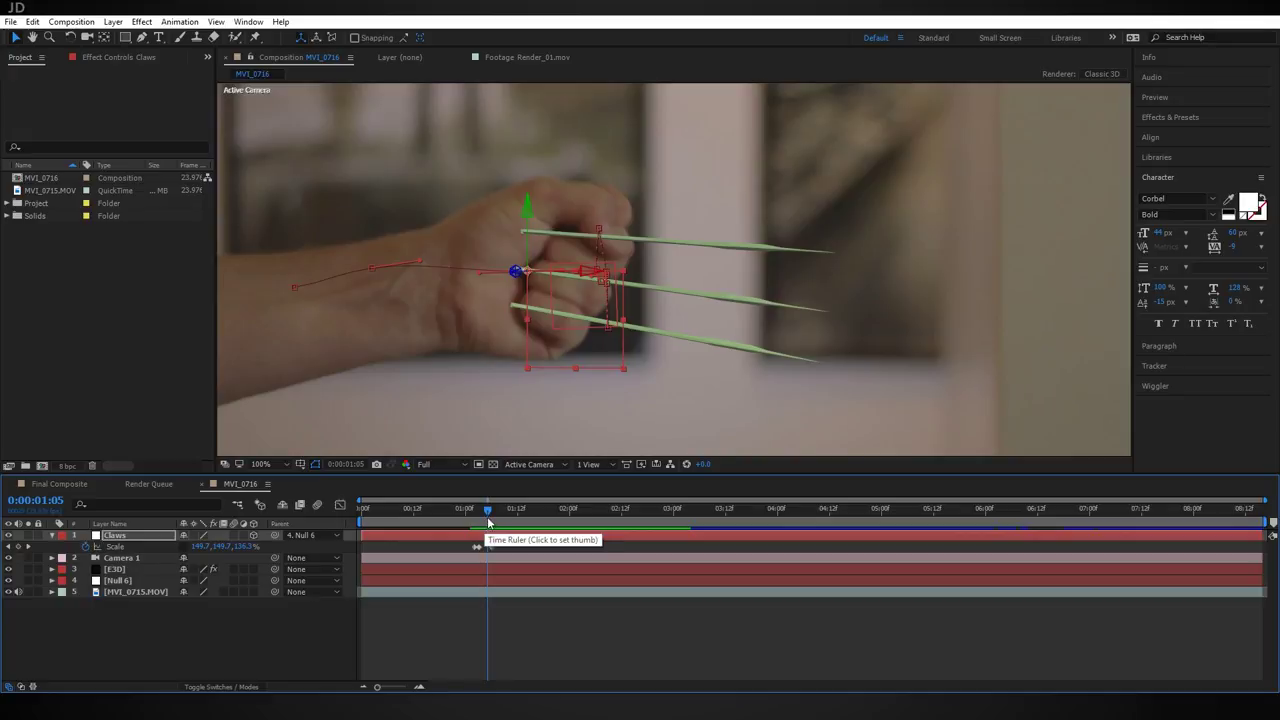
mouse_move(488, 517)
mouse_down()
mouse_move(472, 518)
mouse_move(489, 515)
mouse_up()
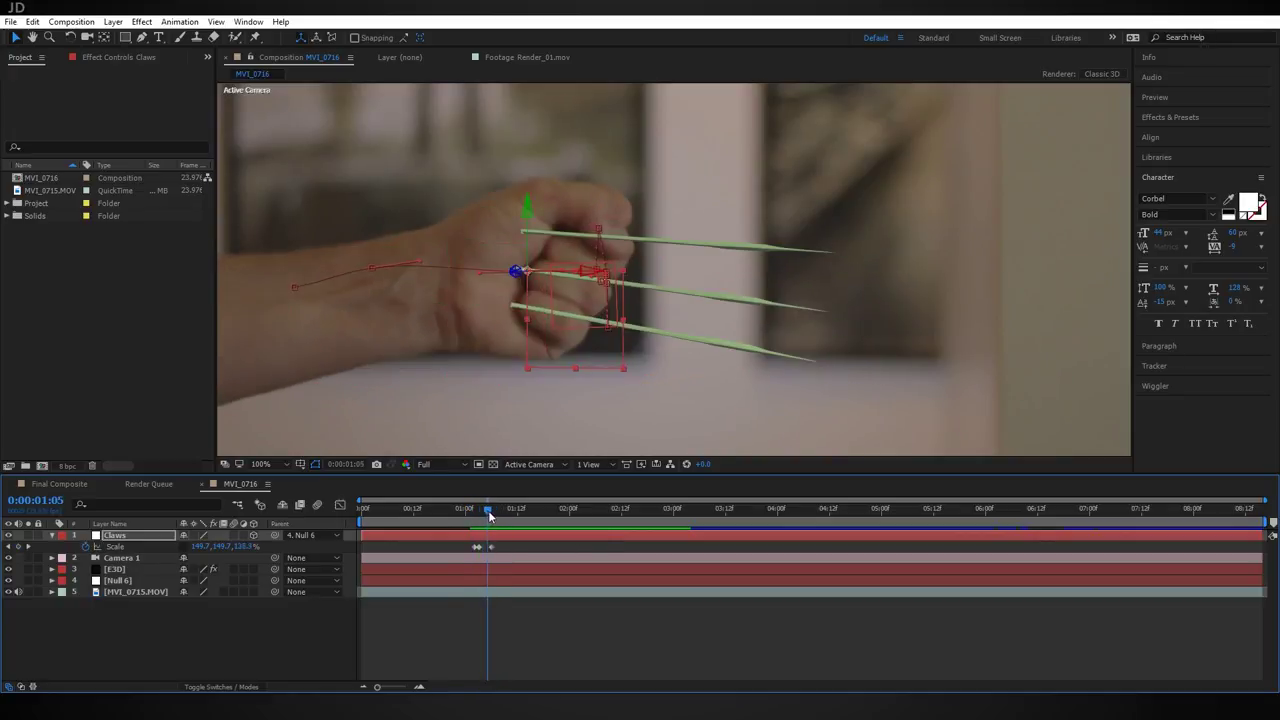
Step: Find the end of the closed-fist pose near 0:00:06:17 and add a Claws Scale keyframe there
drag(1024, 515, 1084, 519)
key(Page_Up)
key(Page_Up)
key(Page_Up)
key(Page_Up)
key(Page_Up)
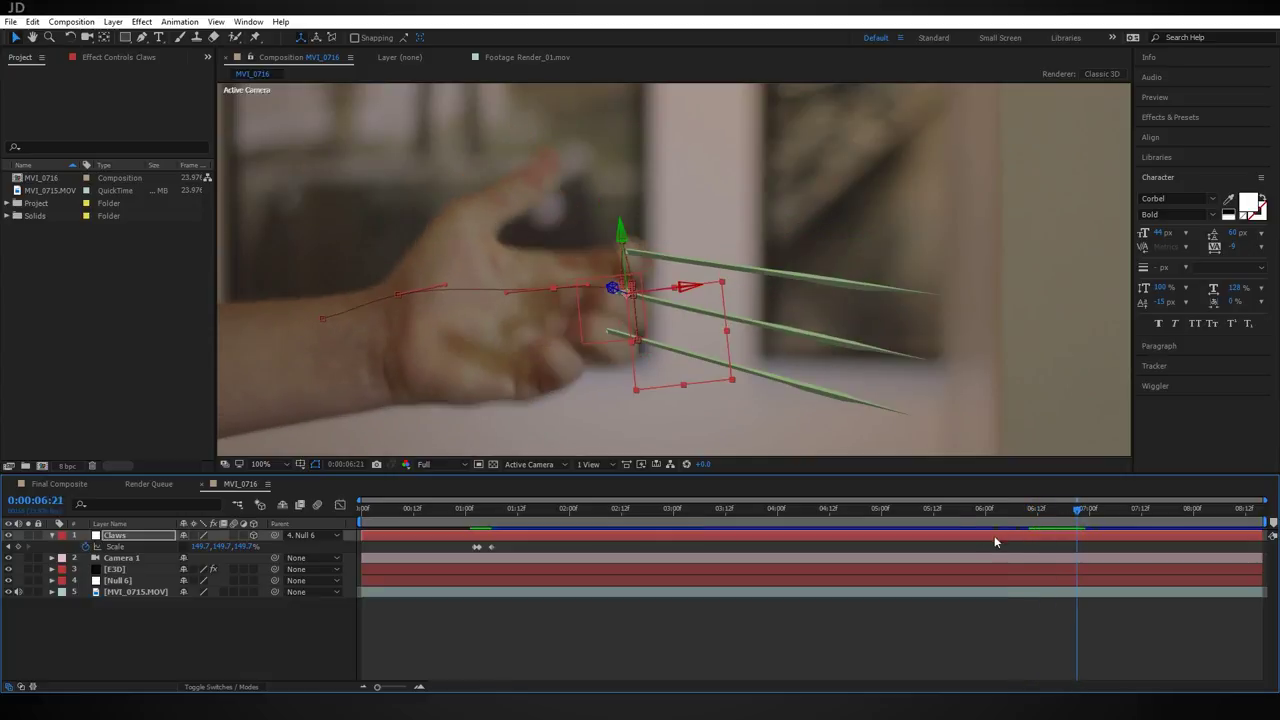
key(Page_Down)
key(Page_Down)
key(Page_Up)
key(Page_Up)
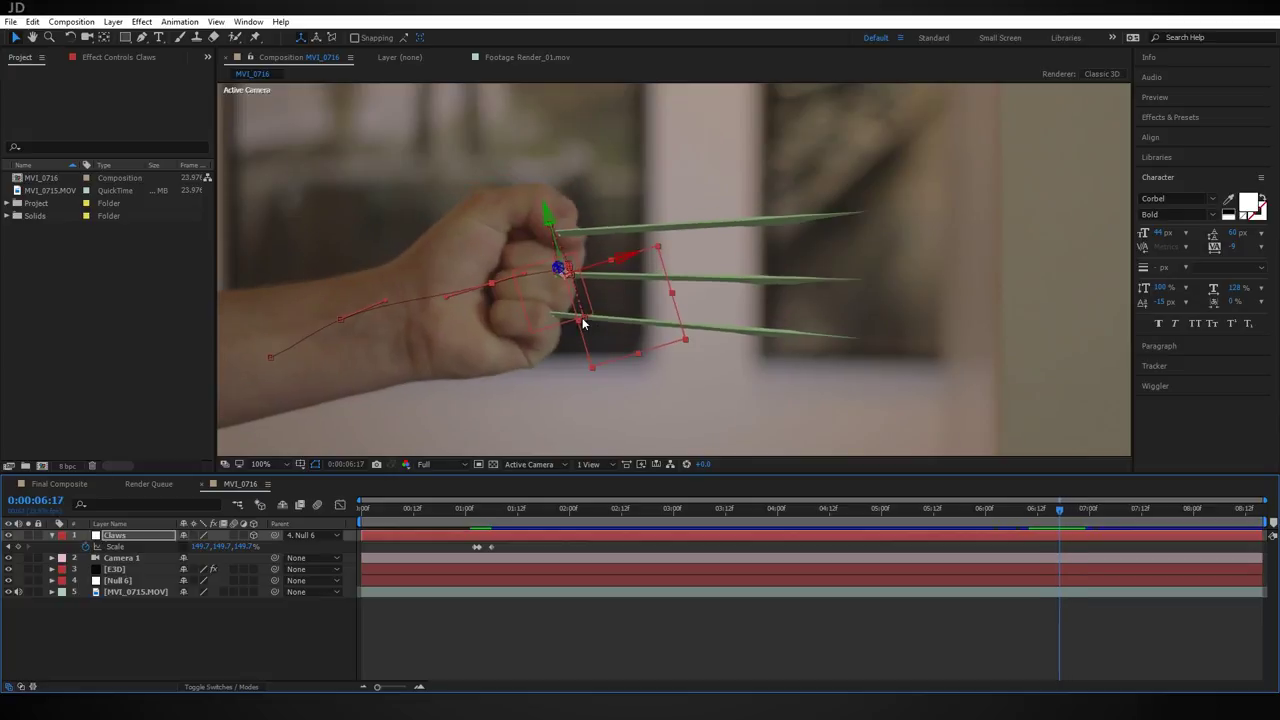
click(18, 547)
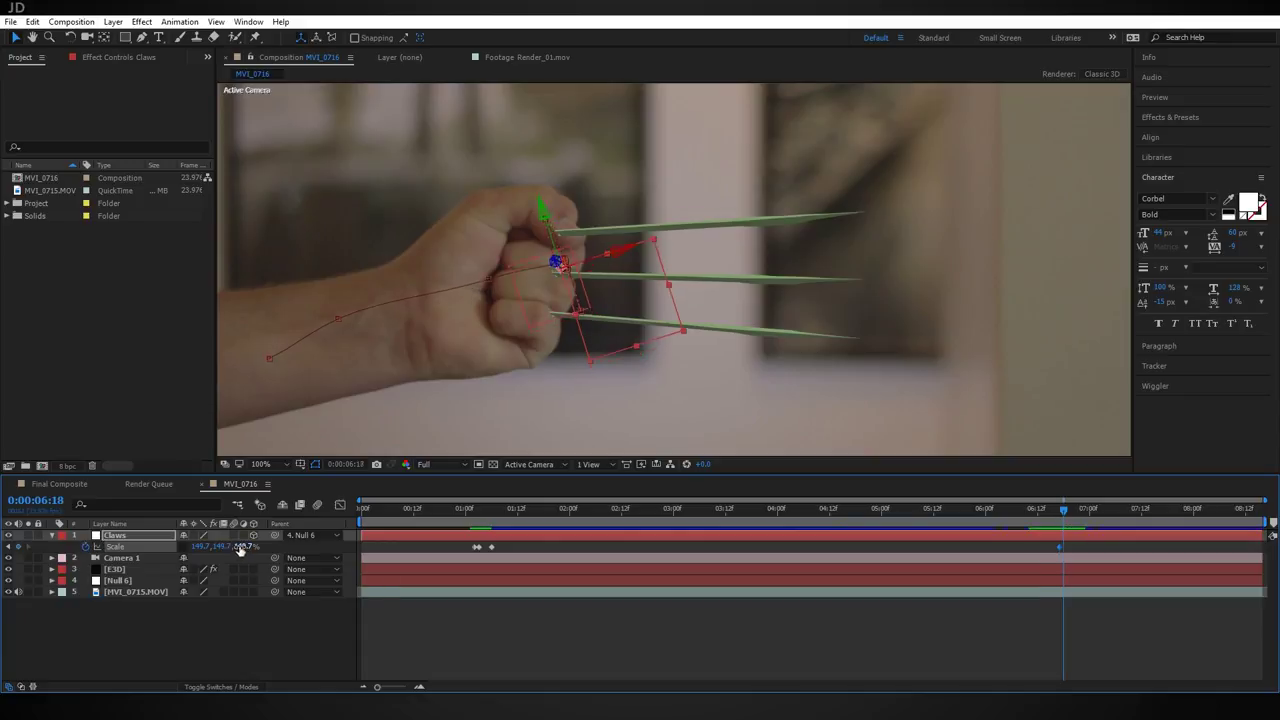
Step: At 0:00:06:21, reduce the Claws Z Scale to about 83.7% to bring the blades closer together
key(Page_Down)
key(Page_Down)
key(Page_Down)
key(Page_Down)
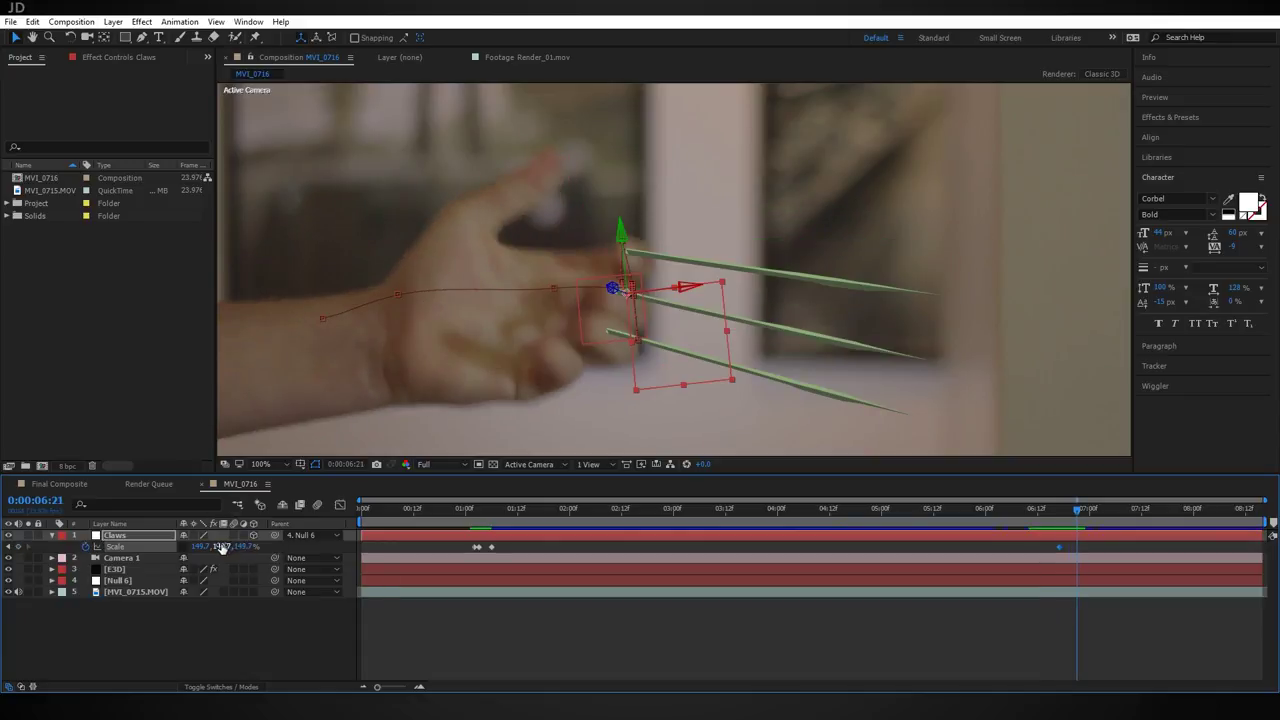
drag(246, 547, 204, 547)
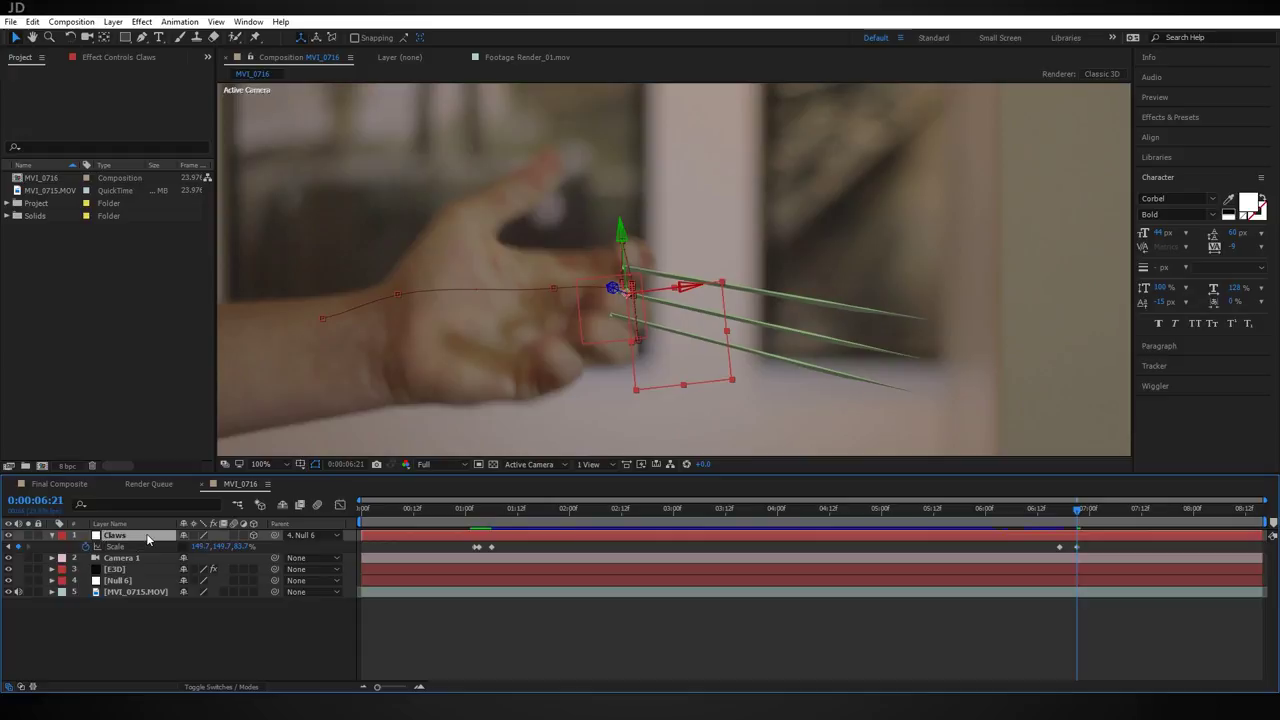
Step: Show all Claws keyframes and, at 0:00:06:21, retract the claws to Position X about -390, Y about 69.6, with Y Orientation 2°
key(u)
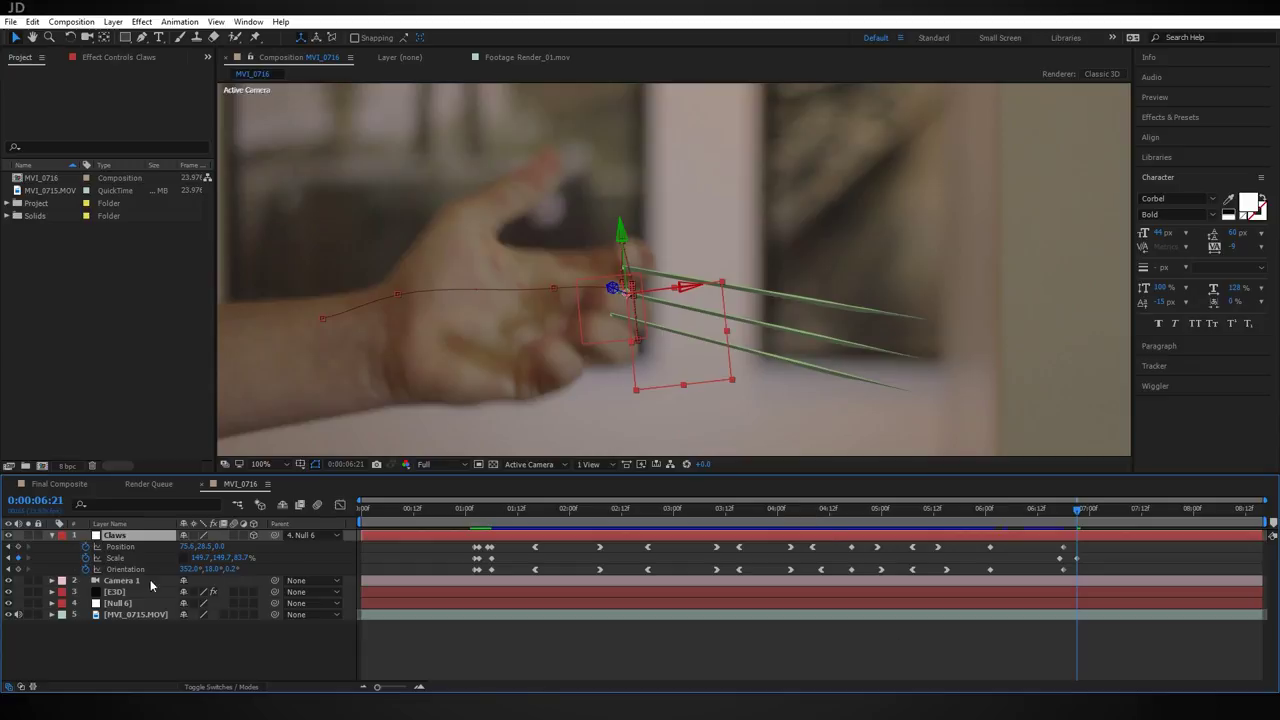
drag(183, 547, 2, 547)
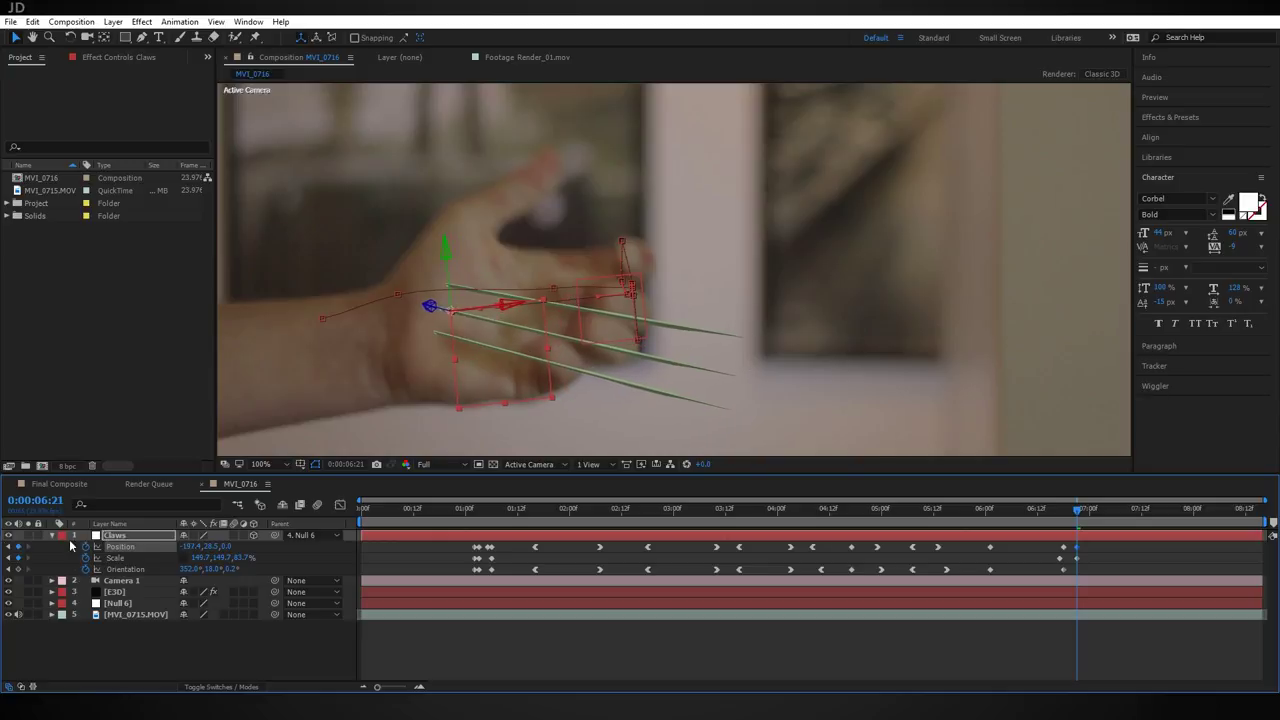
drag(192, 548, 135, 548)
drag(210, 569, 108, 547)
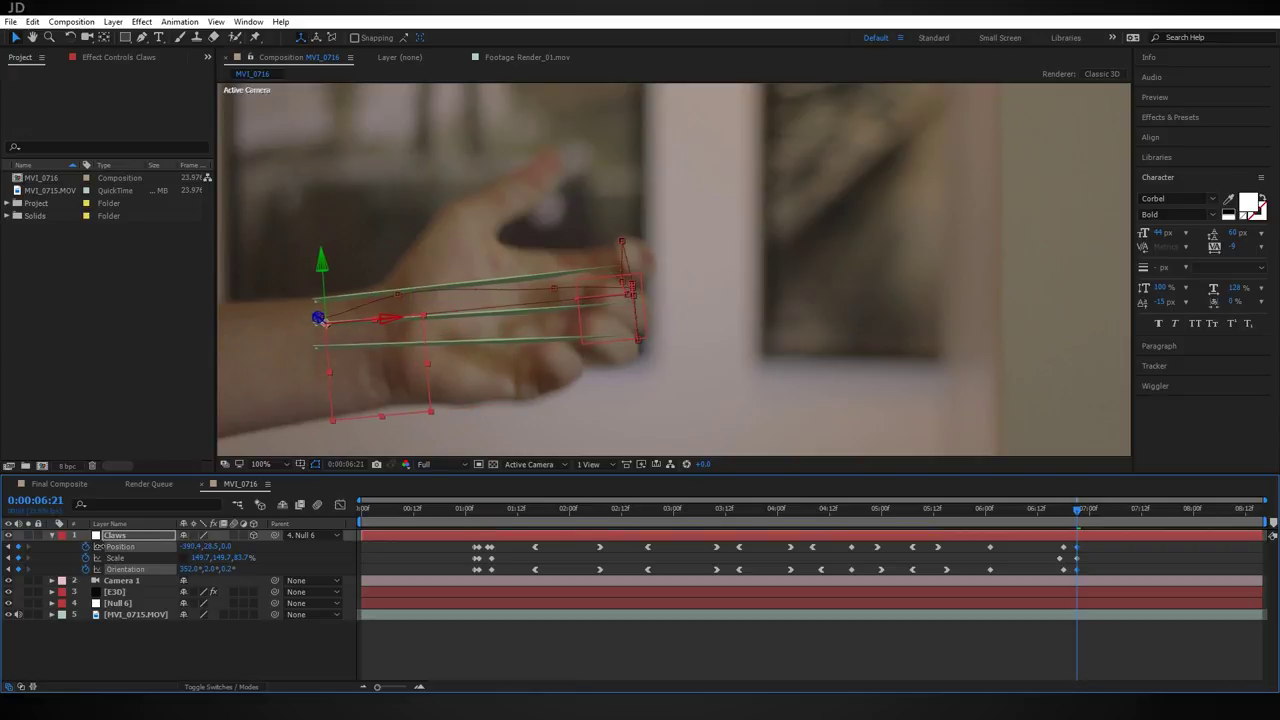
drag(323, 269, 327, 298)
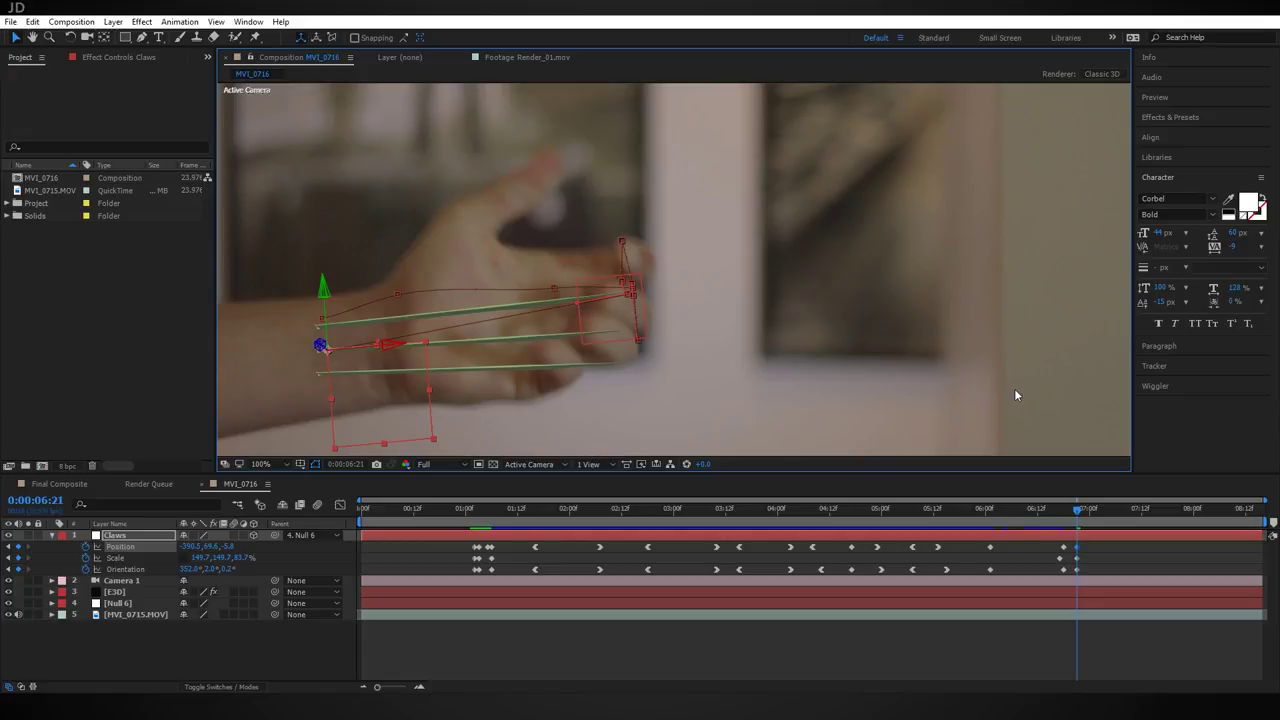
Step: At 0:00:06:19, raise the Claws null to match the fist, and at 0:00:06:21 set its Position X to about -433.5
key(Page_Up)
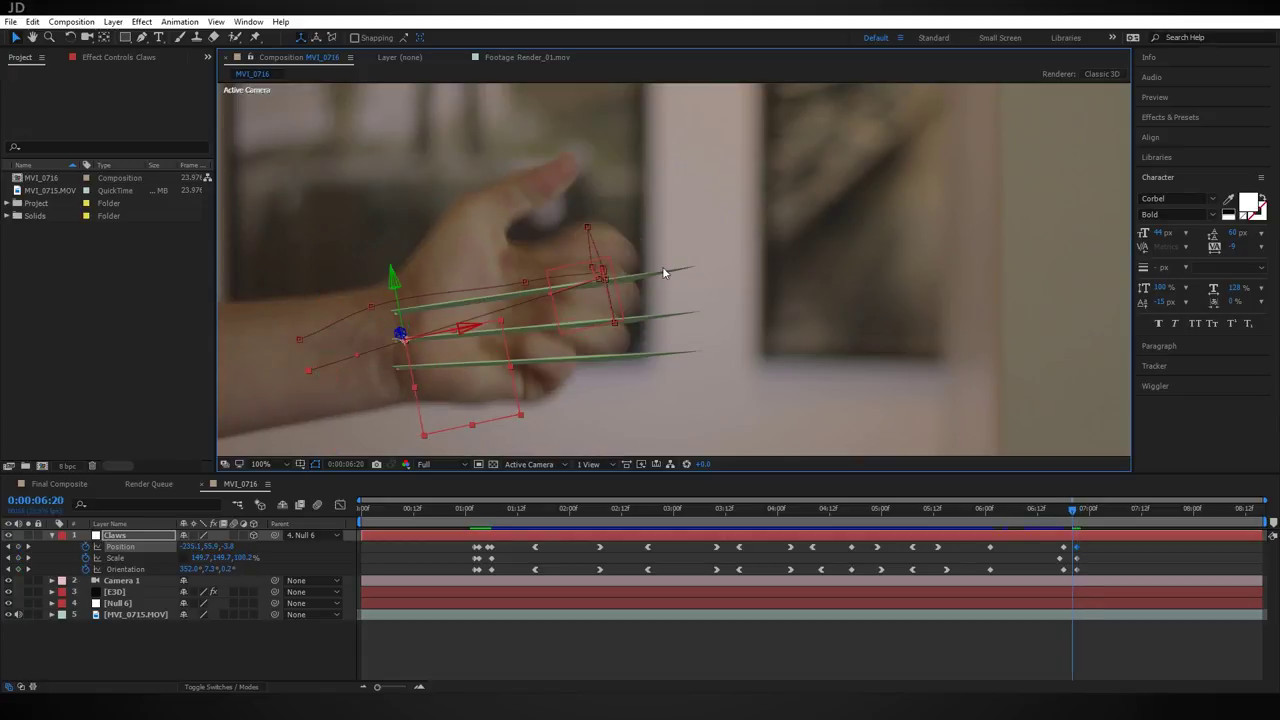
key(Page_Up)
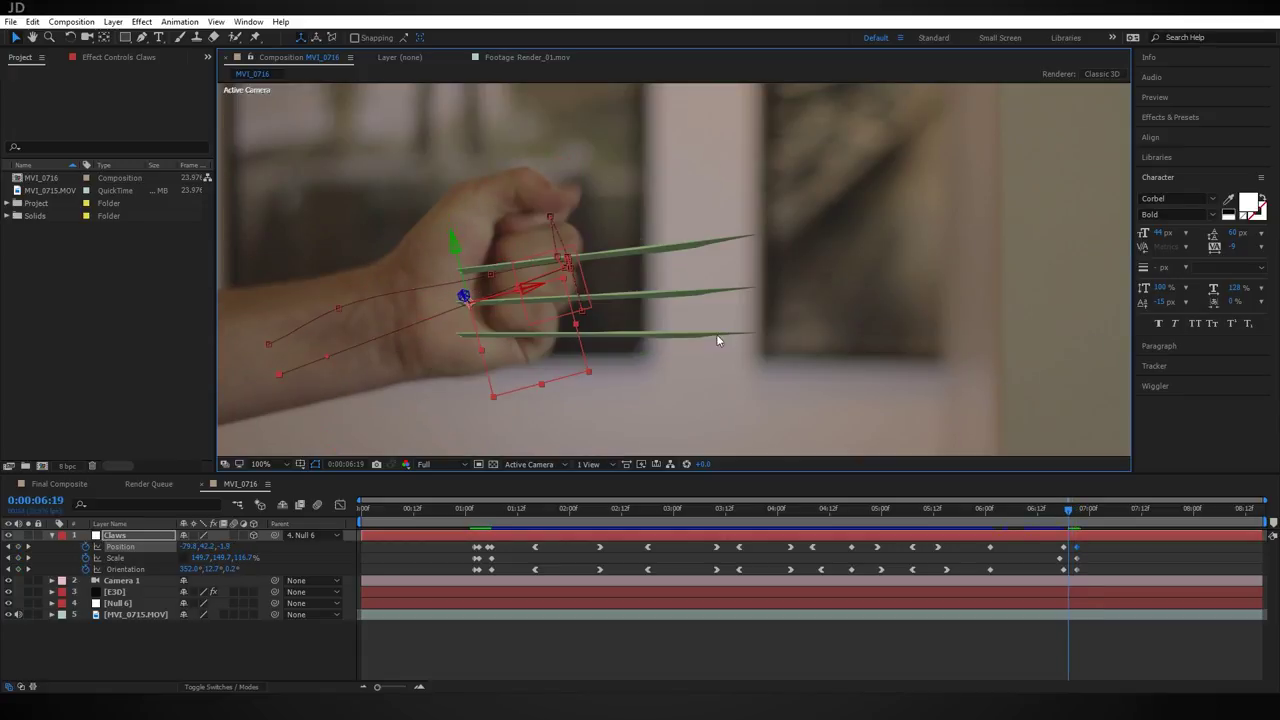
drag(205, 548, 154, 536)
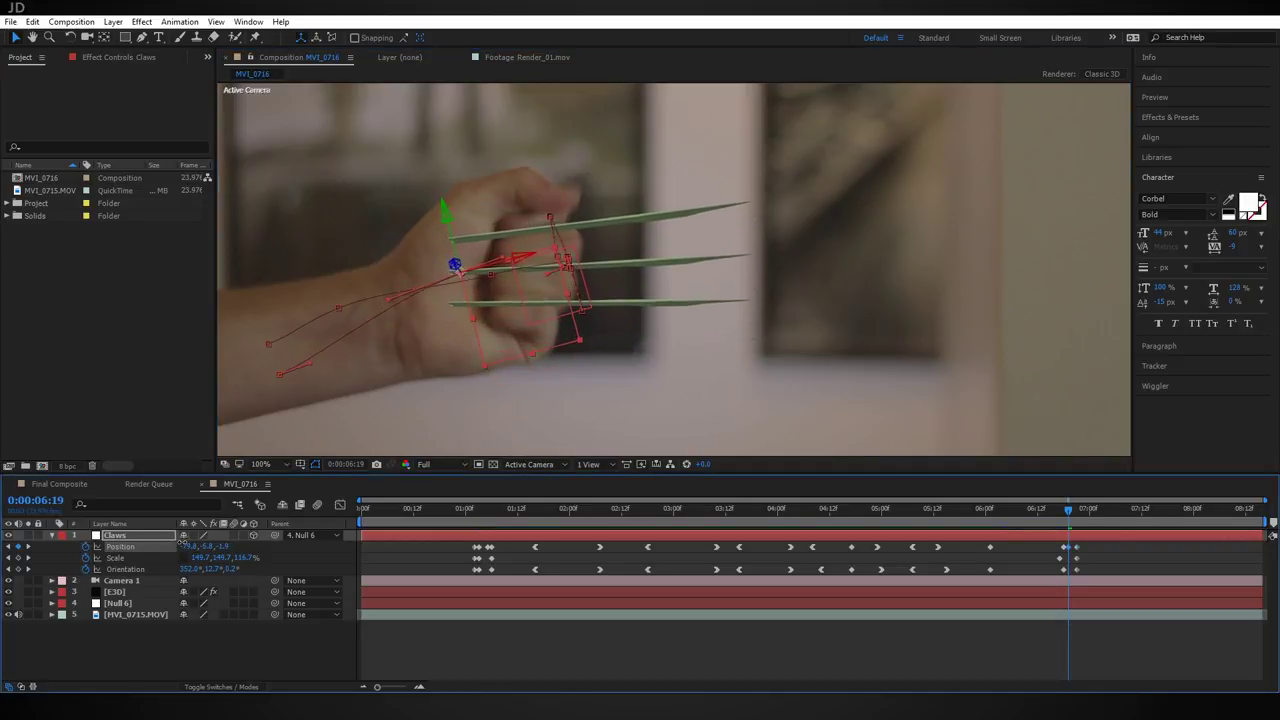
key(Page_Down)
key(Page_Up)
key(Page_Up)
key(Page_Down)
key(Page_Down)
key(Page_Down)
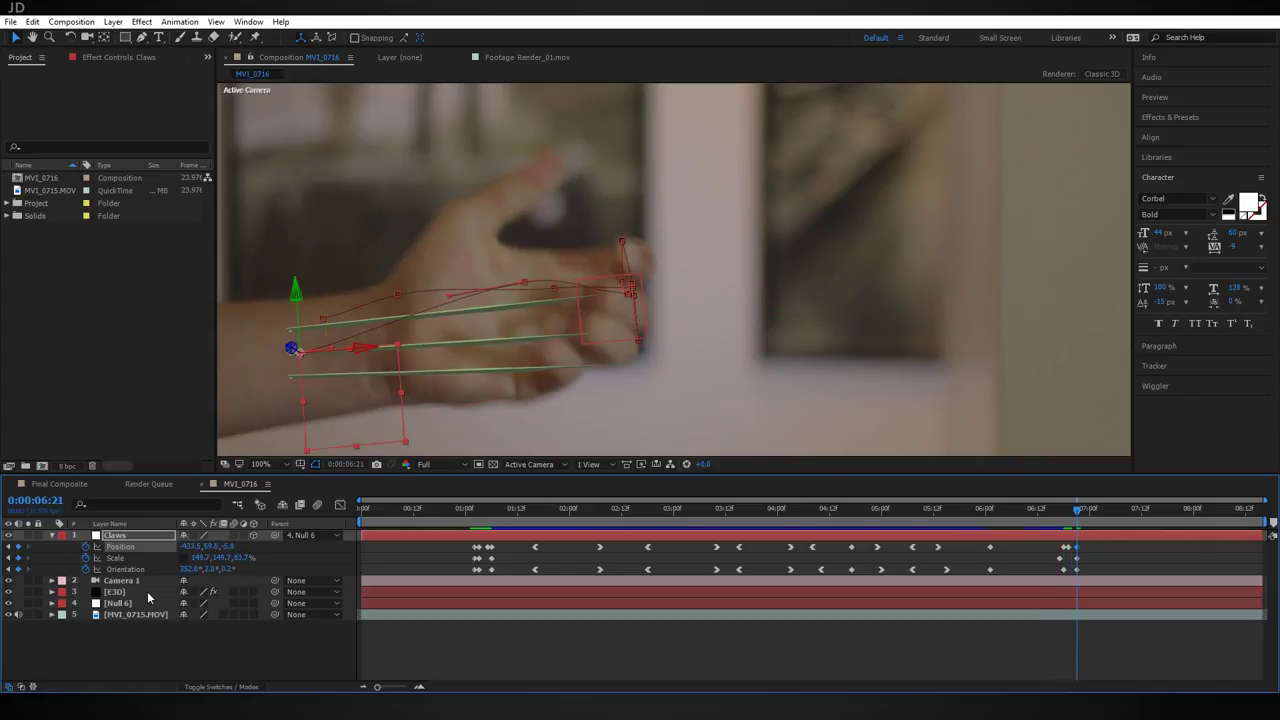
Step: Trim the E3D layer to start at 0:00:01:02 and end at 0:00:06:21
click(138, 591)
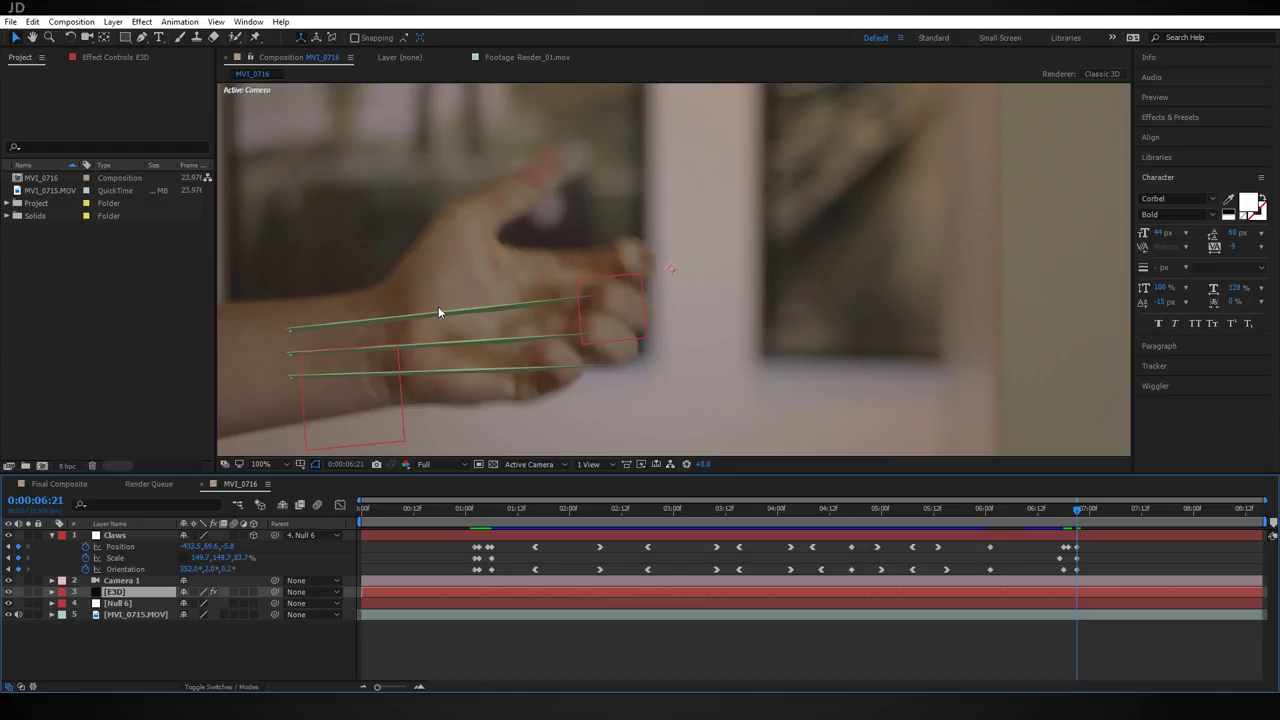
key(alt+bracketright)
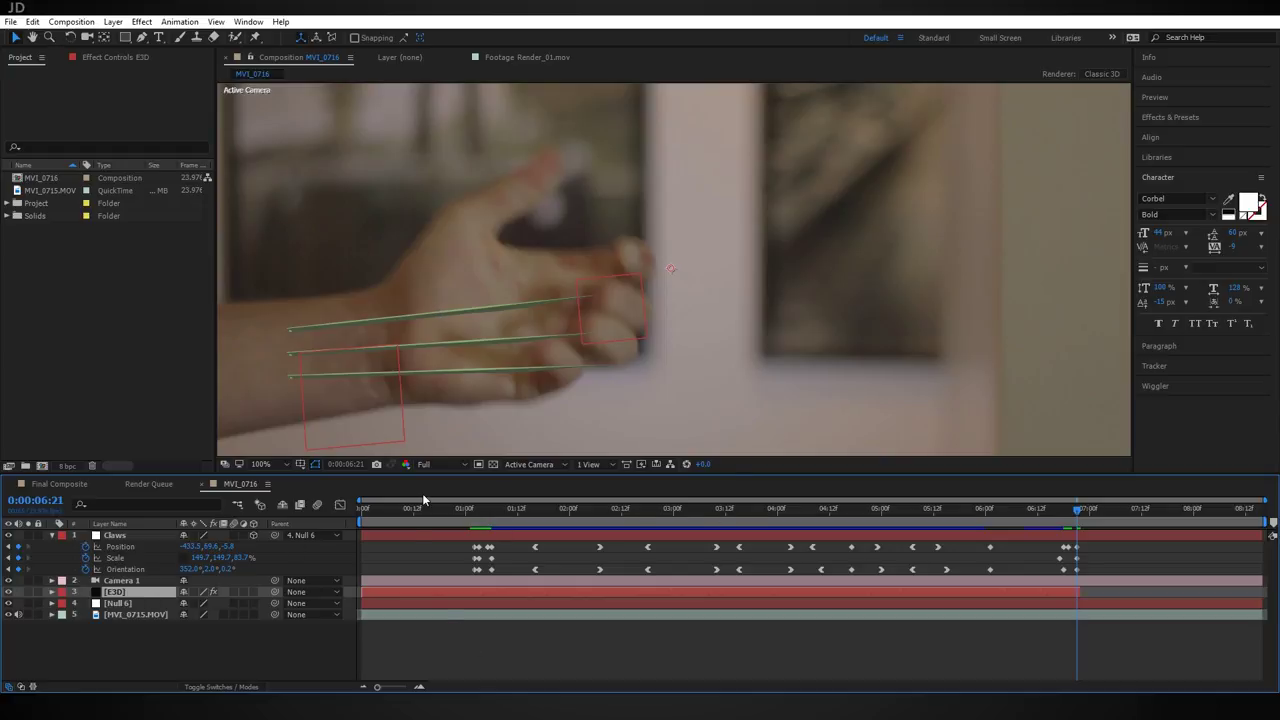
click(474, 512)
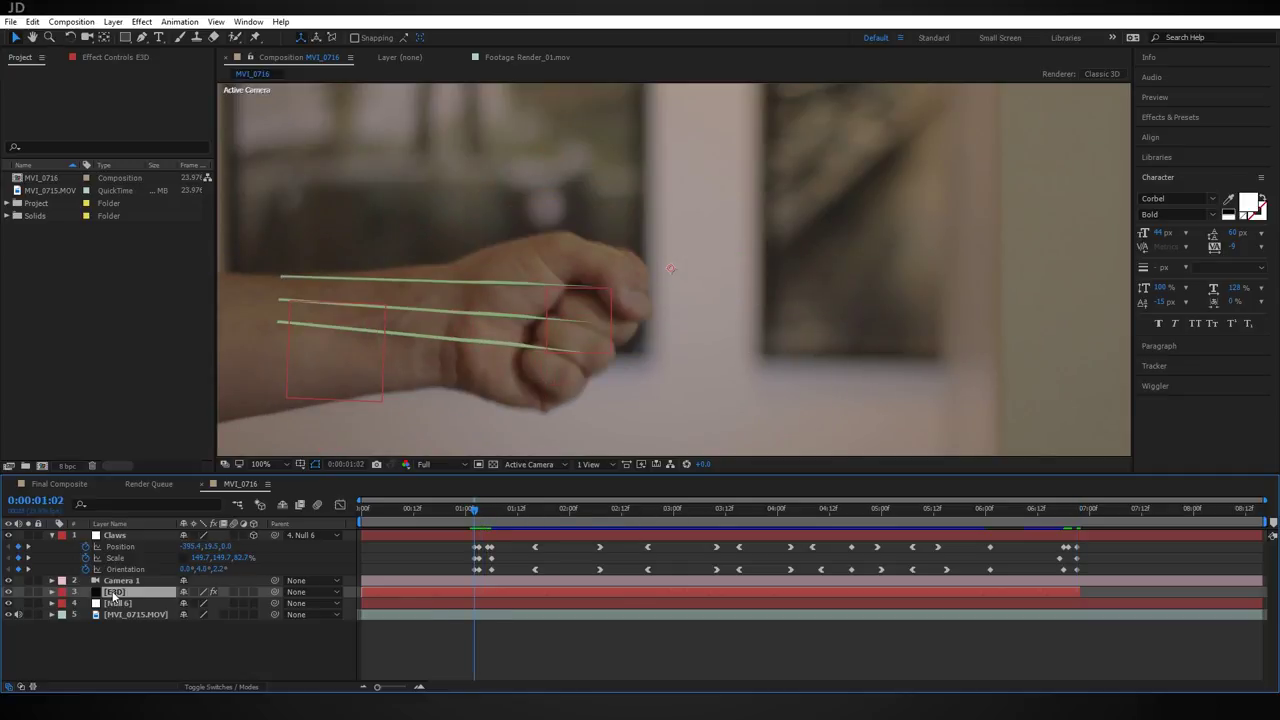
key(alt+bracketleft)
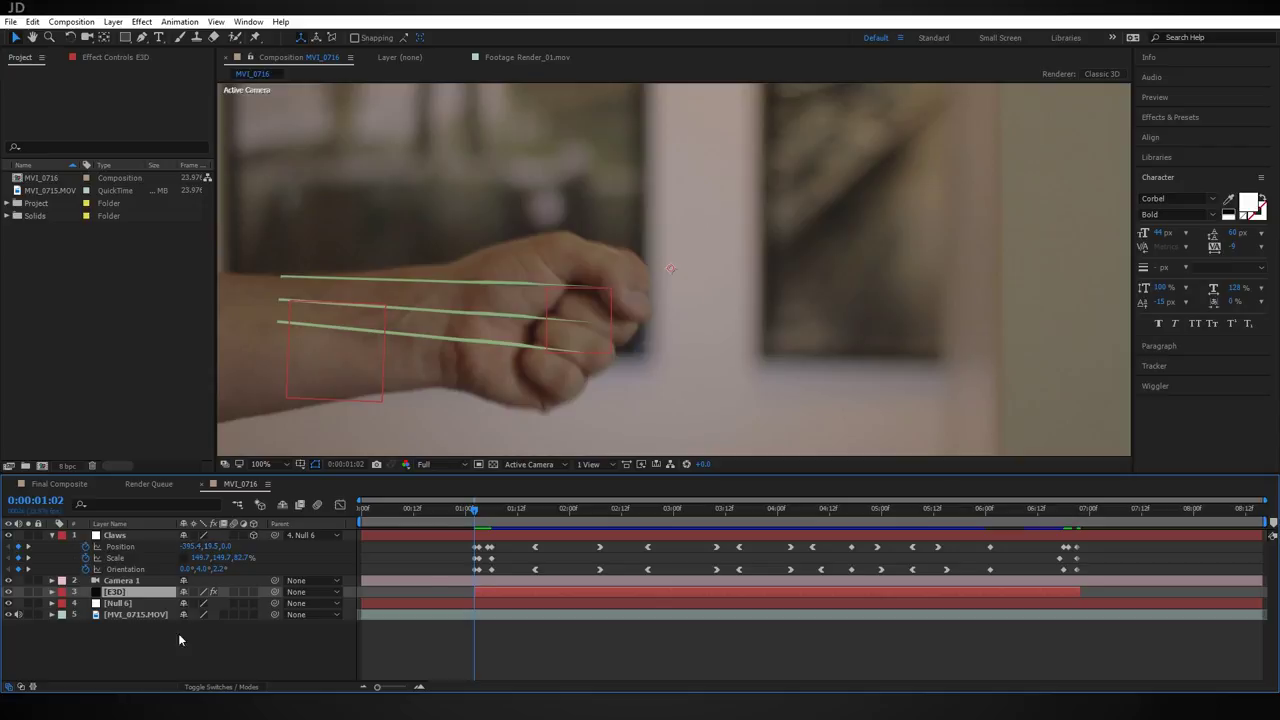
Step: Duplicate the MVI_0715.MOV layer and trim the upper copy to run from 0:00:01:02 to 0:00:06:21
drag(493, 526, 1030, 525)
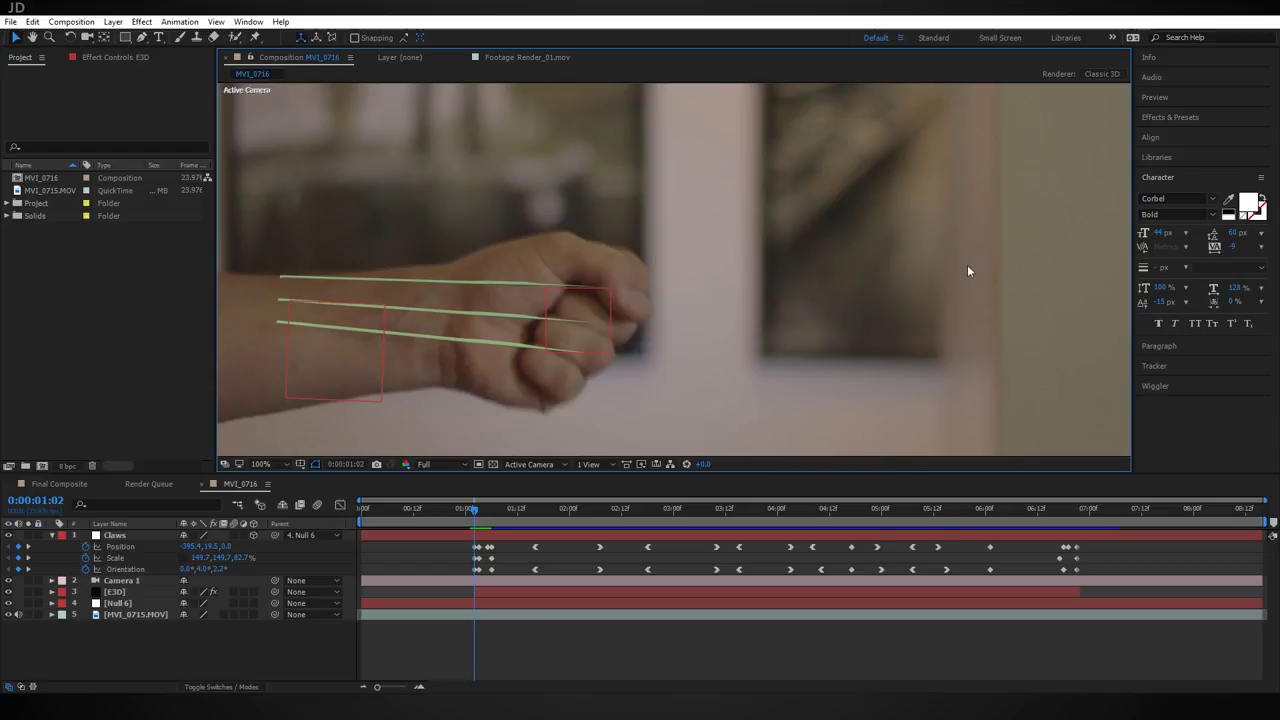
drag(718, 334, 874, 276)
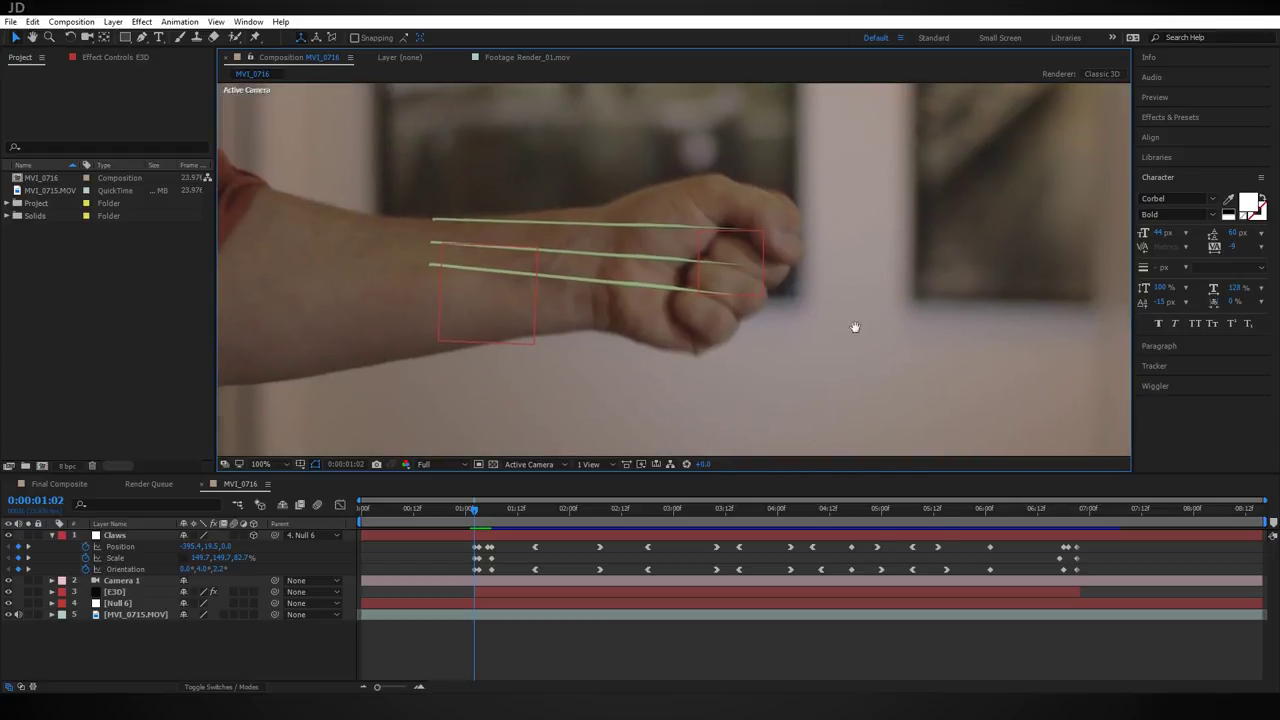
drag(861, 326, 815, 336)
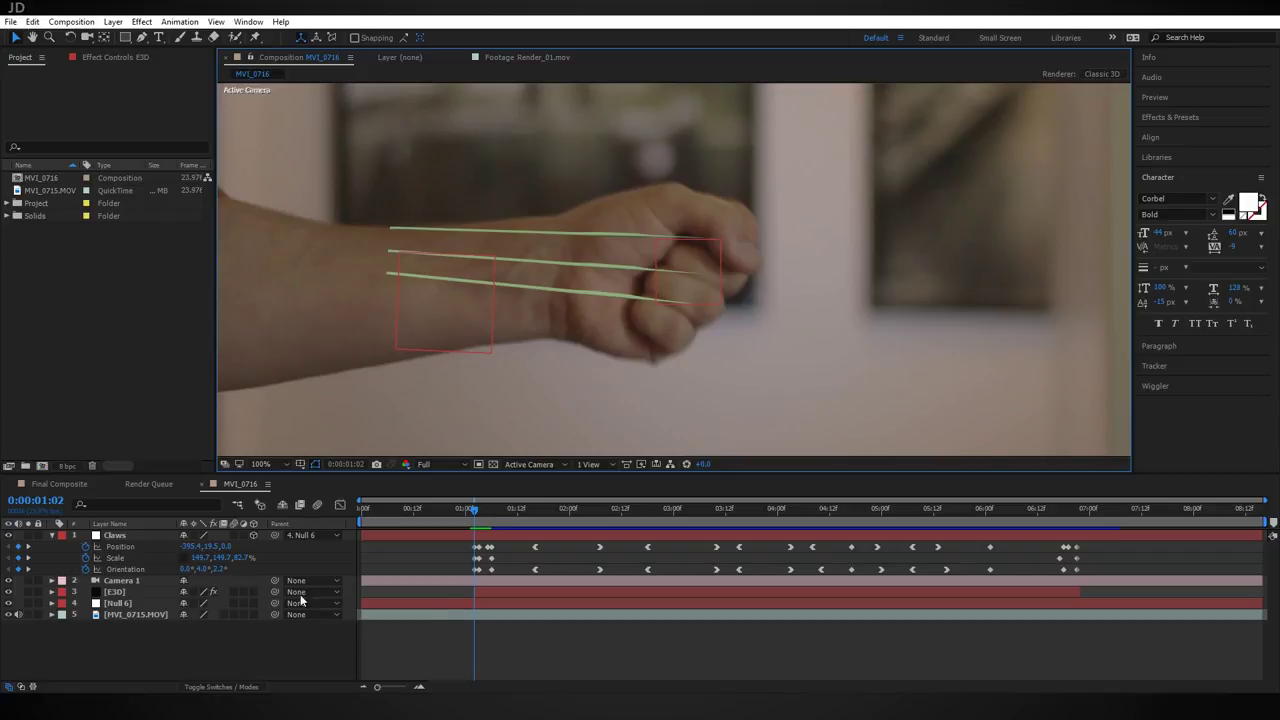
click(142, 614)
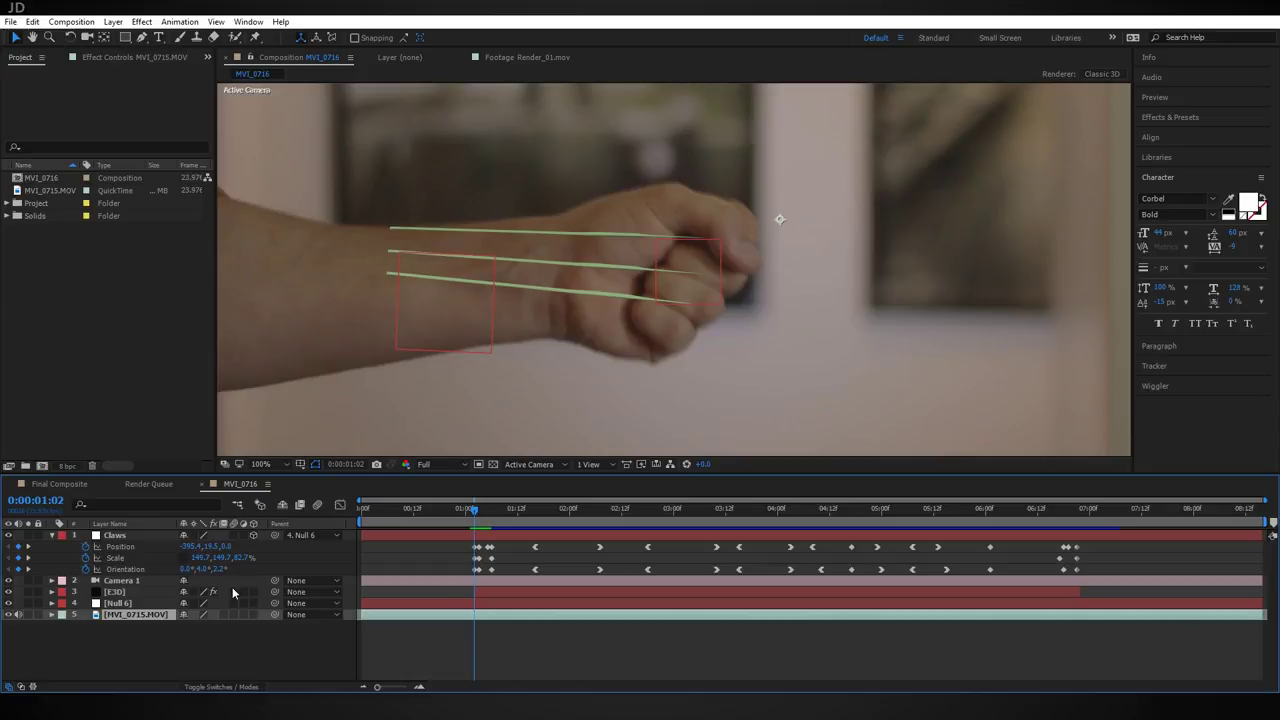
key(ctrl+d)
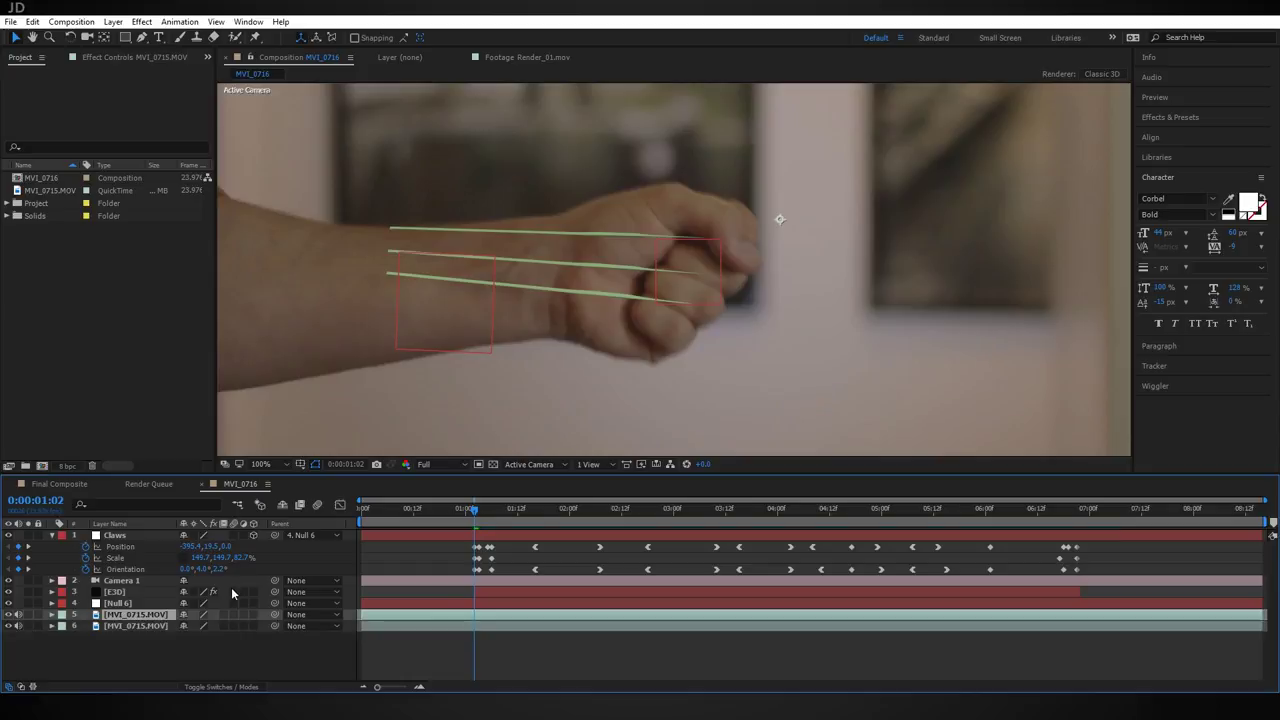
key(alt+bracketleft)
drag(483, 515, 1078, 543)
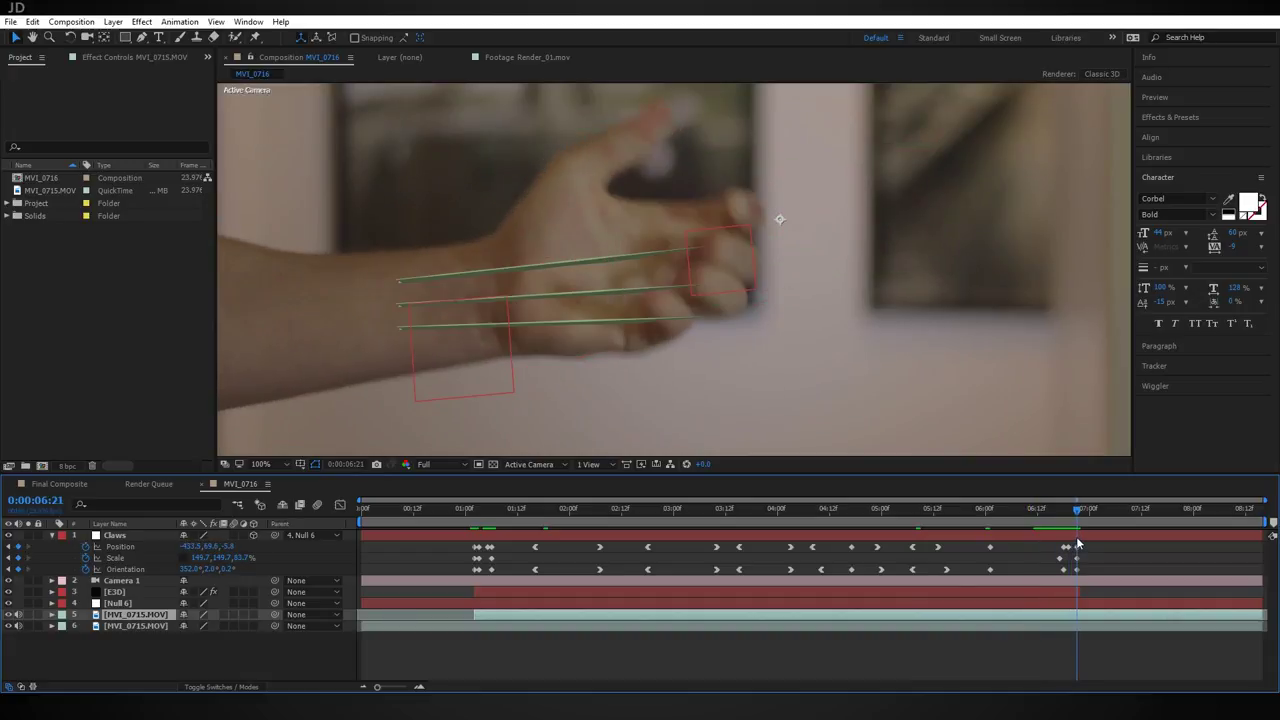
key(alt+bracketright)
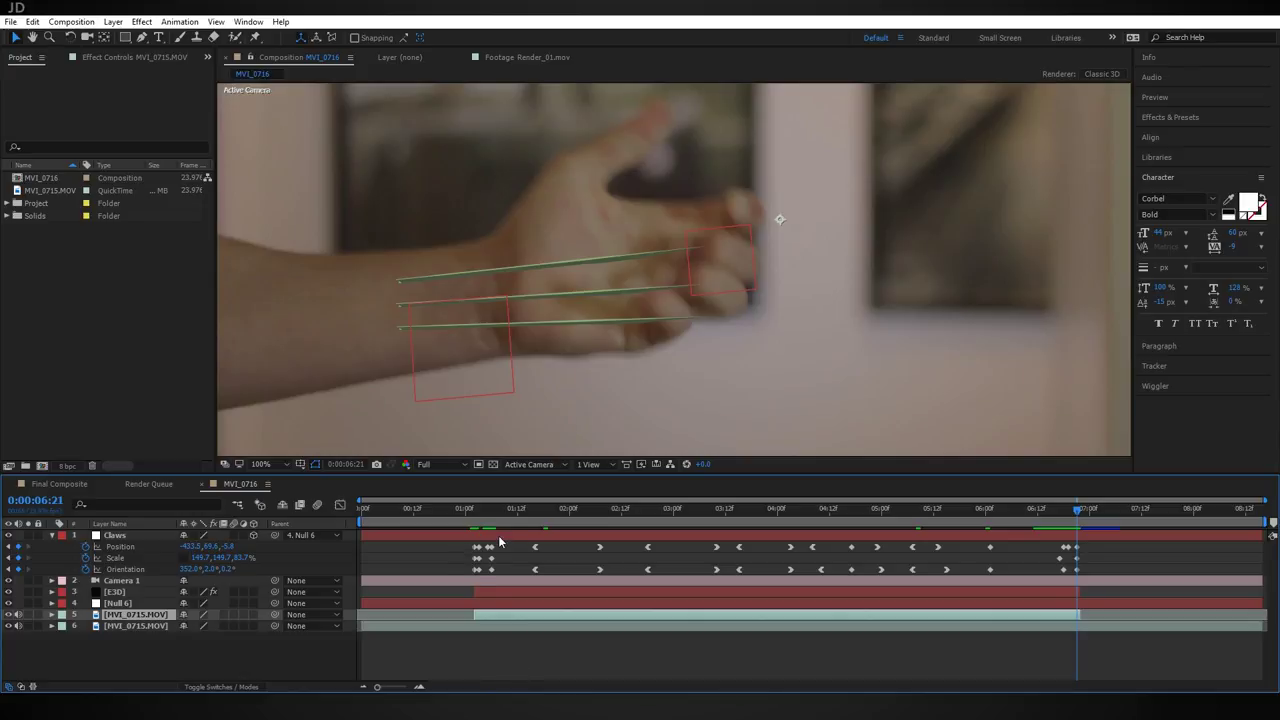
Step: At 0:00:01:02, select the fist and wrist on the trimmed copy with the Roto Brush and extend its propagation span along the clip
double_click(143, 621)
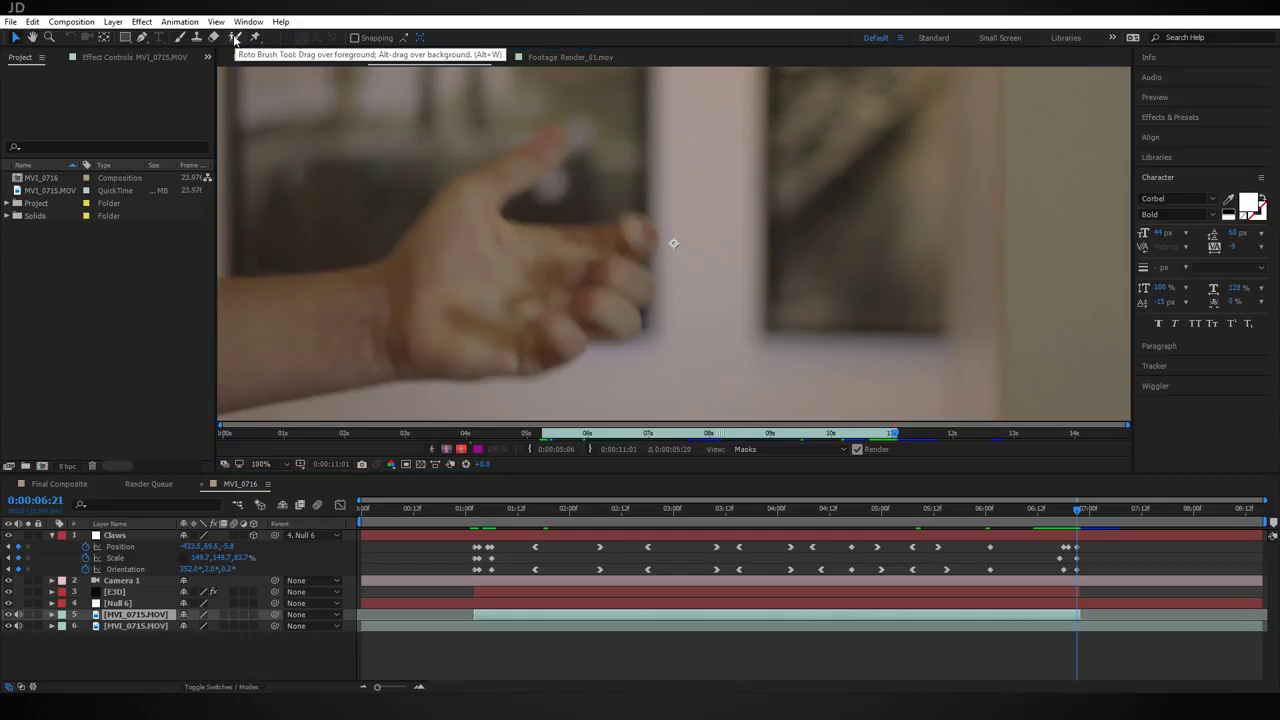
click(236, 38)
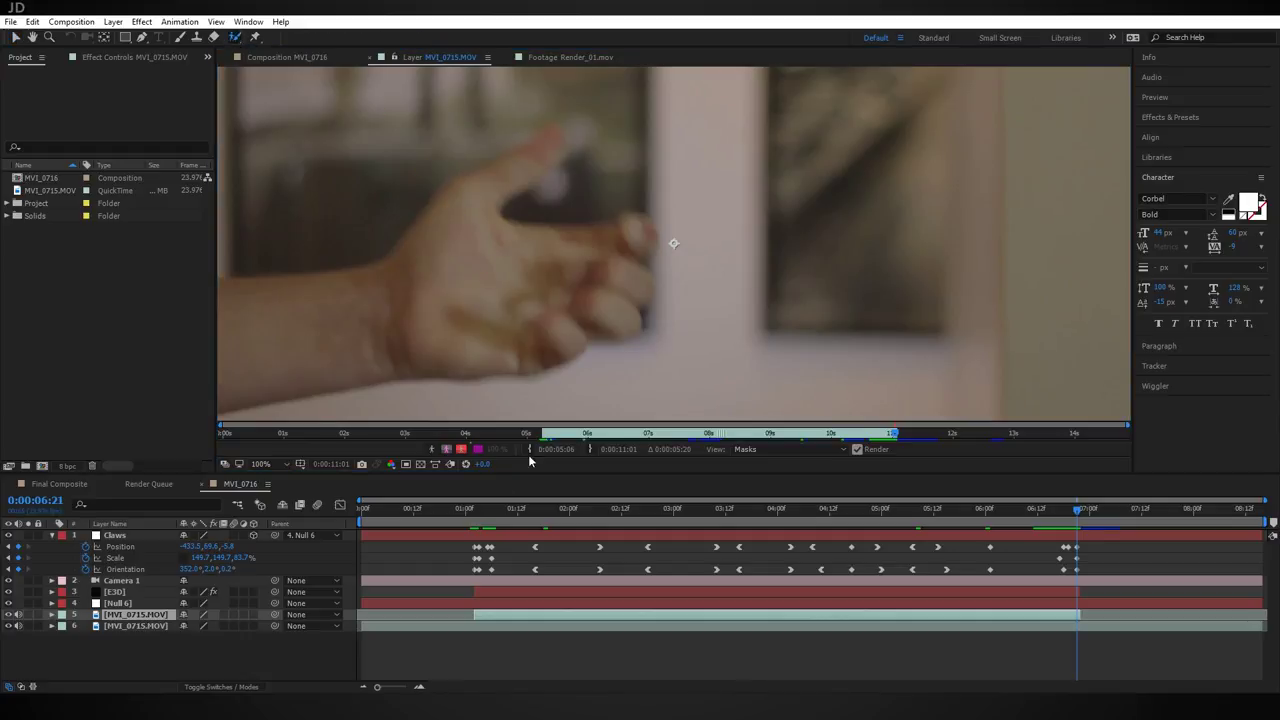
drag(524, 516, 473, 510)
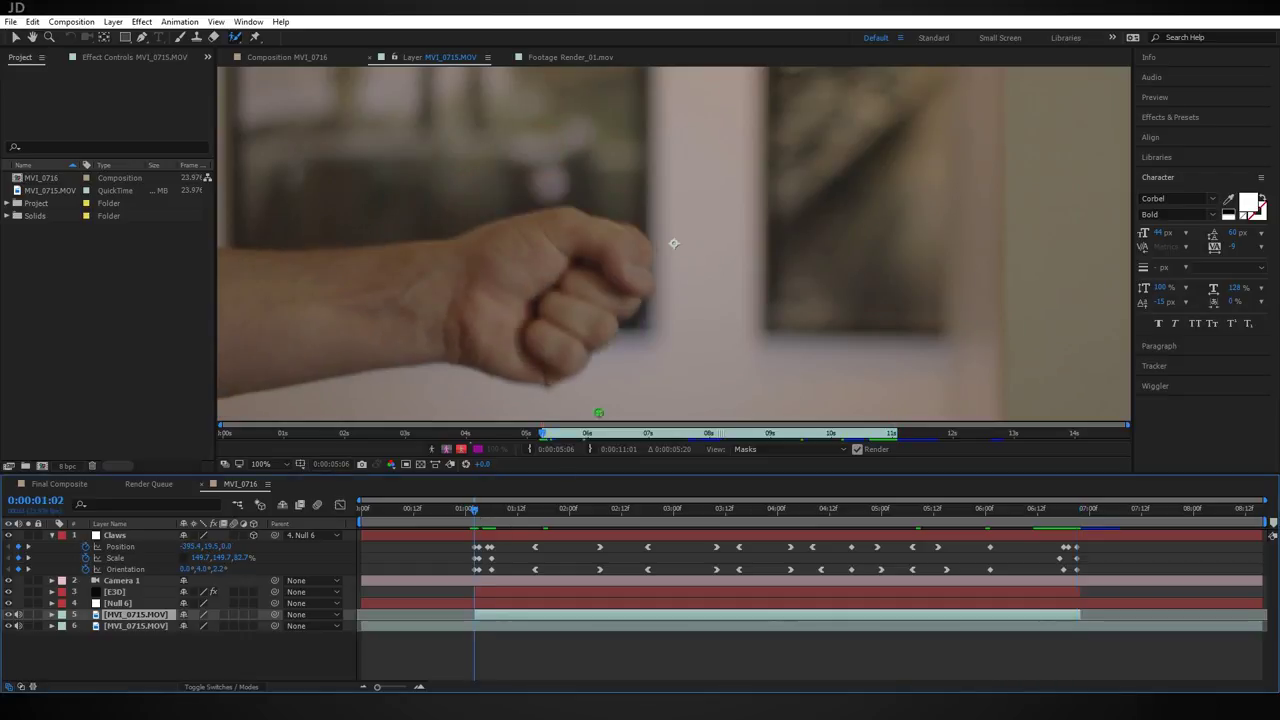
mouse_move(523, 251)
mouse_down()
mouse_move(608, 242)
mouse_move(621, 257)
mouse_move(569, 333)
mouse_move(492, 338)
mouse_move(497, 306)
mouse_move(377, 326)
mouse_move(384, 285)
mouse_move(447, 253)
mouse_up()
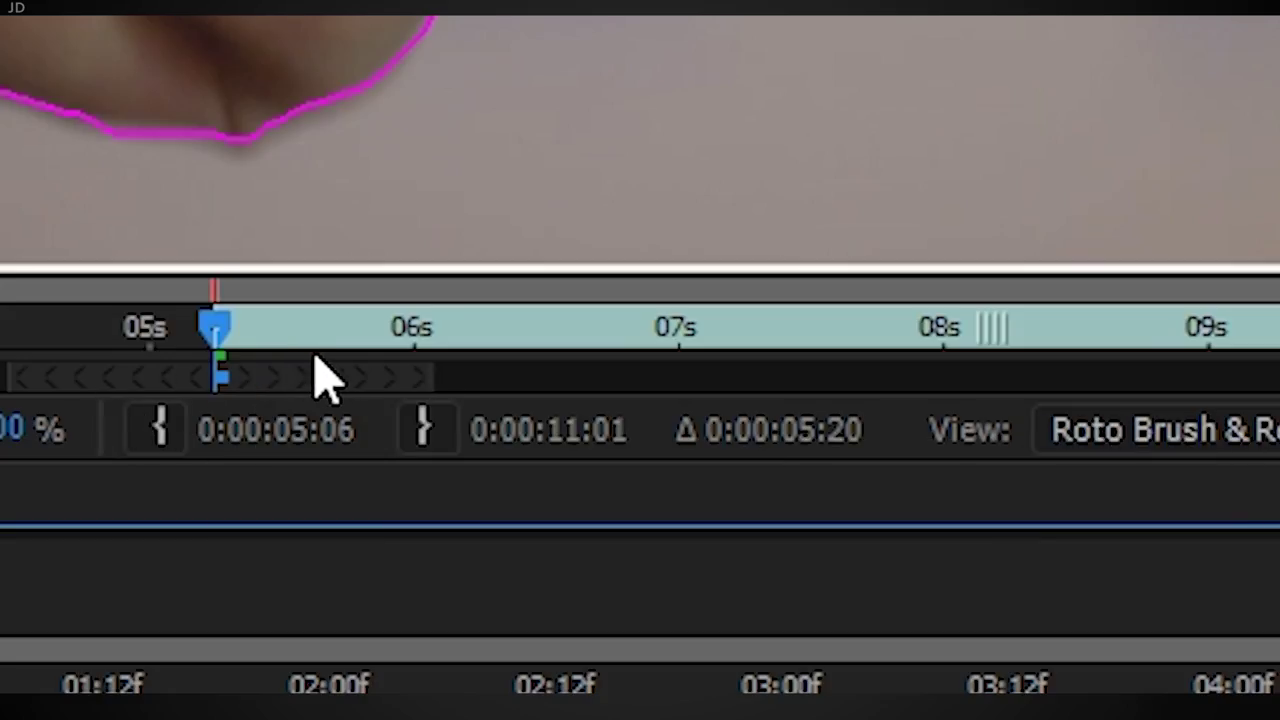
drag(440, 385, 1051, 418)
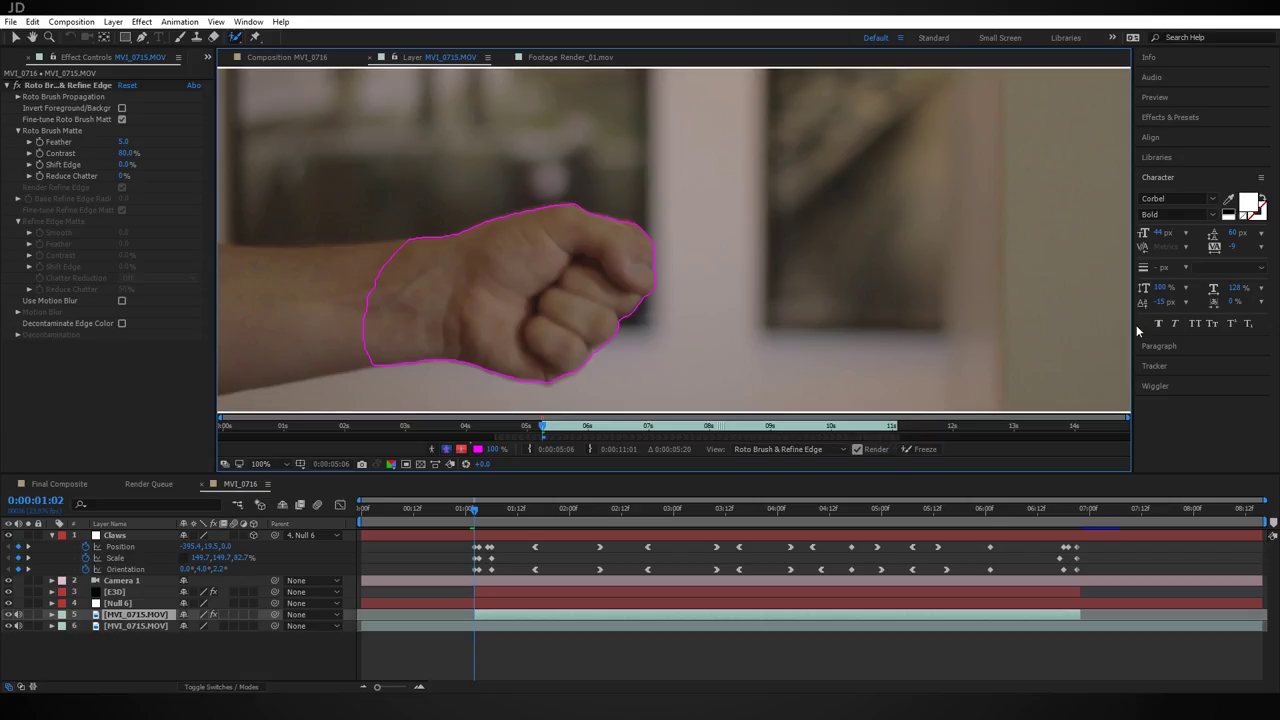
Step: Propagate the Roto Brush outline frame by frame up to 0:00:02:00, checking that it follows the fist's edges
key(Page_Down)
key(Page_Down)
key(Page_Down)
key(Page_Down)
key(Page_Down)
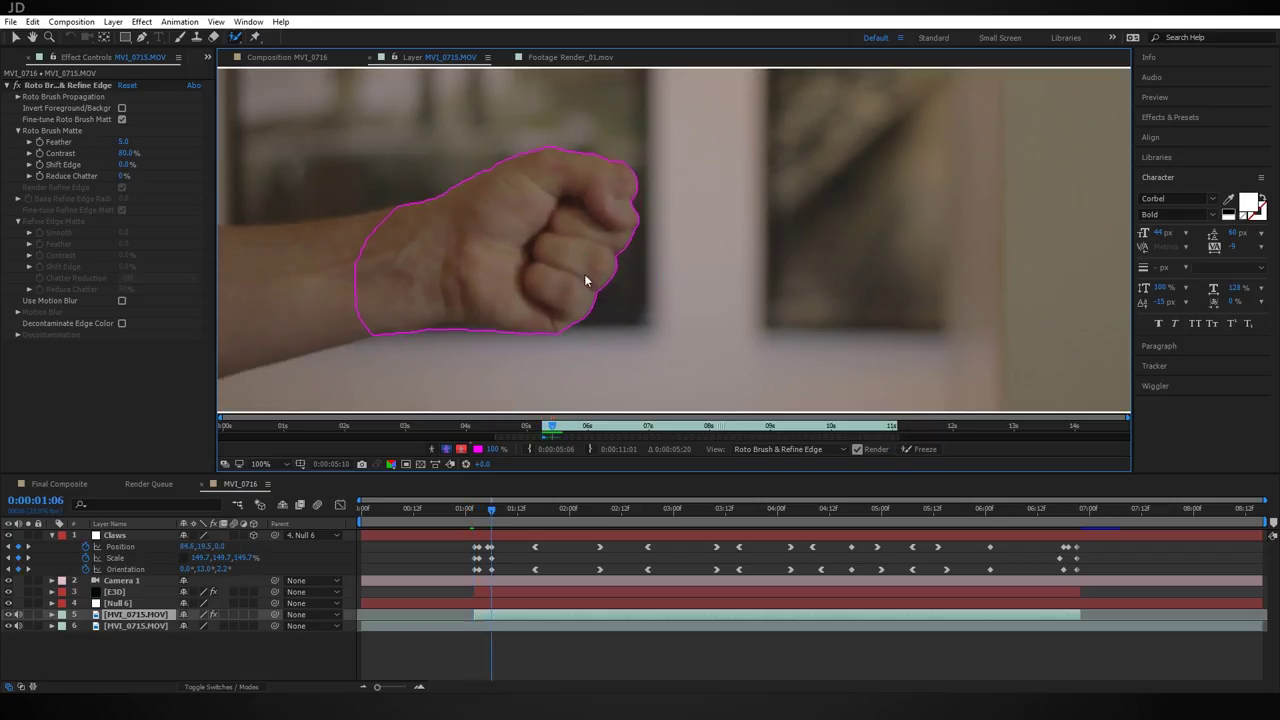
key(Page_Down)
key(Page_Down)
key(Page_Down)
key(Page_Down)
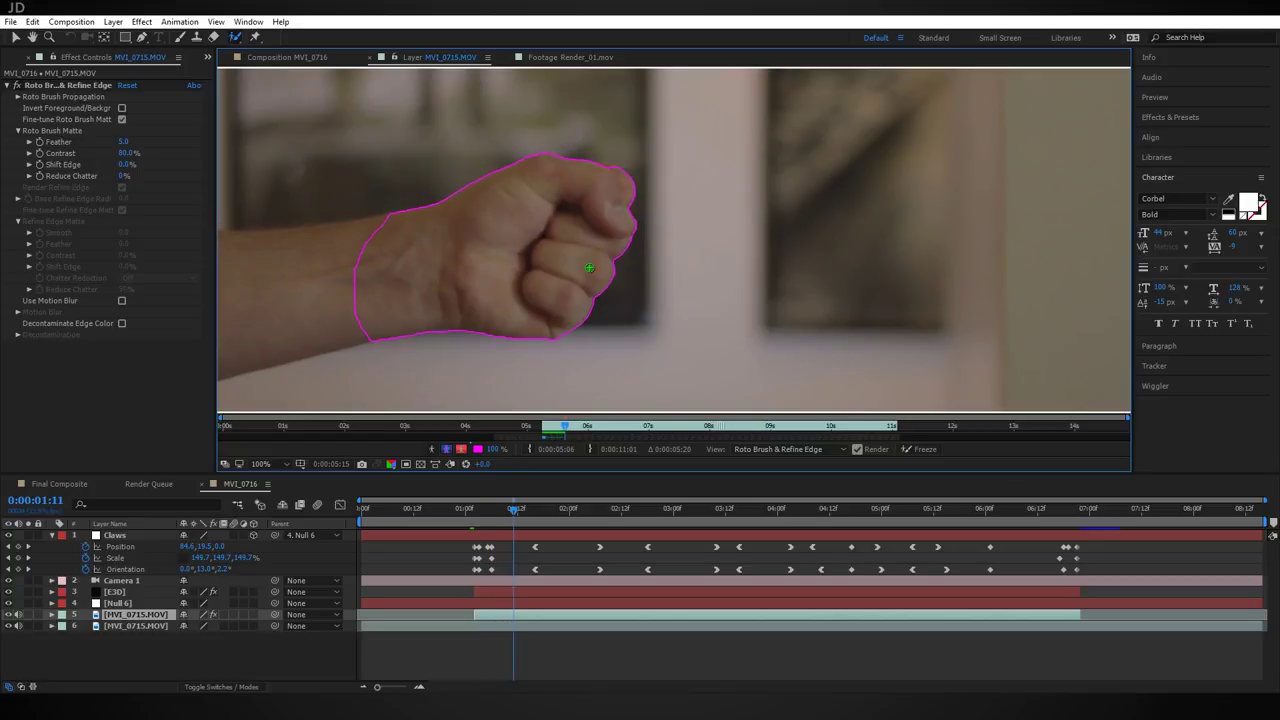
key(Page_Down)
key(Page_Down)
key(Page_Down)
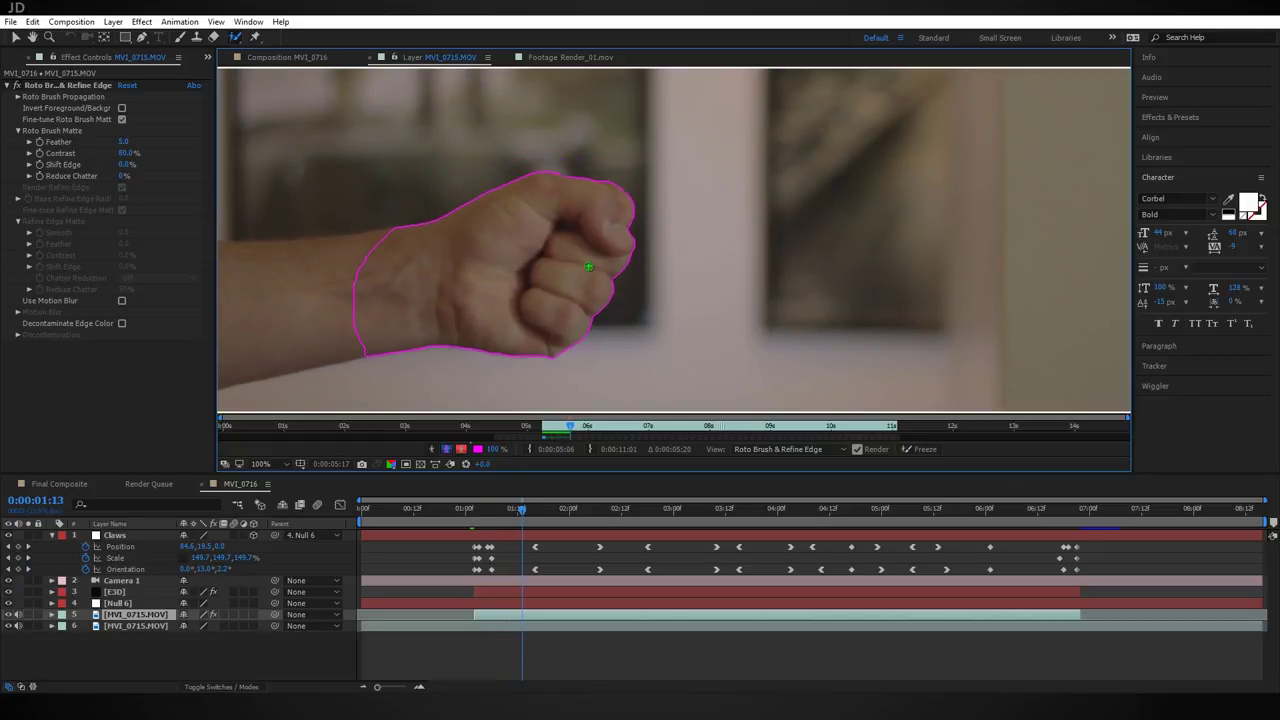
key(Page_Down)
key(Page_Down)
key(Page_Down)
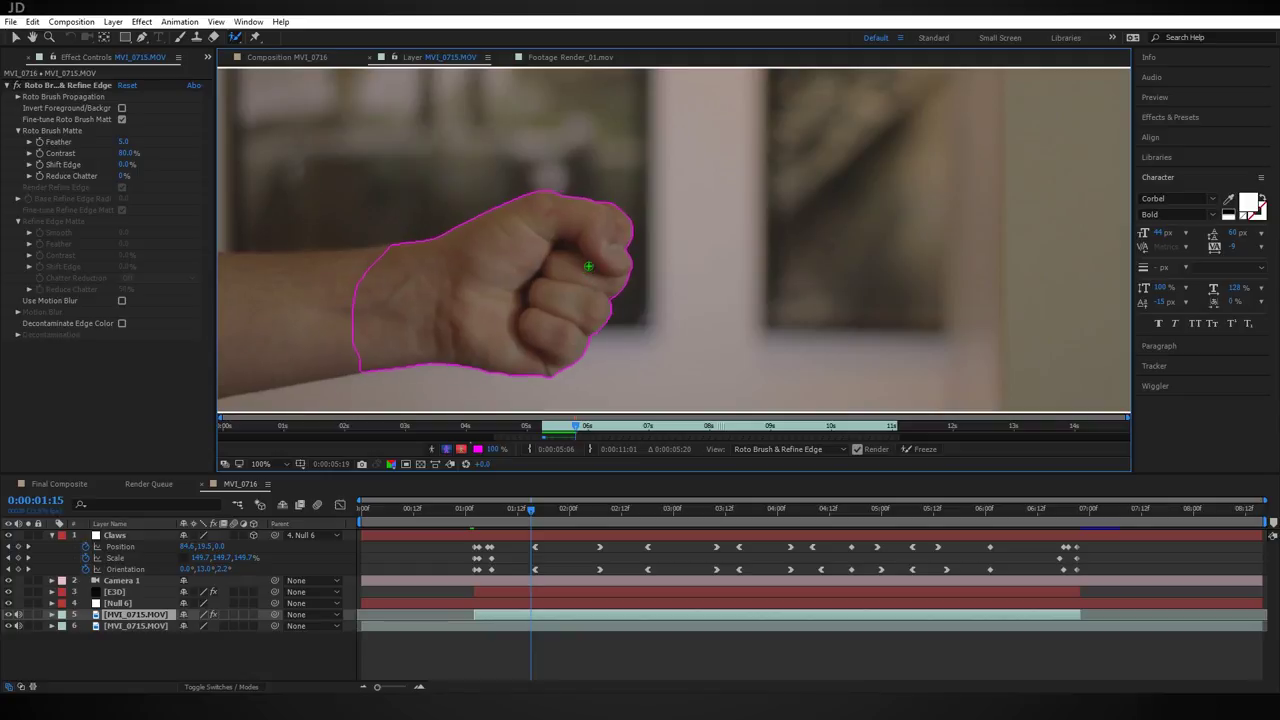
key(Page_Down)
key(Page_Down)
key(Page_Down)
key(Page_Down)
key(Page_Down)
key(Page_Down)
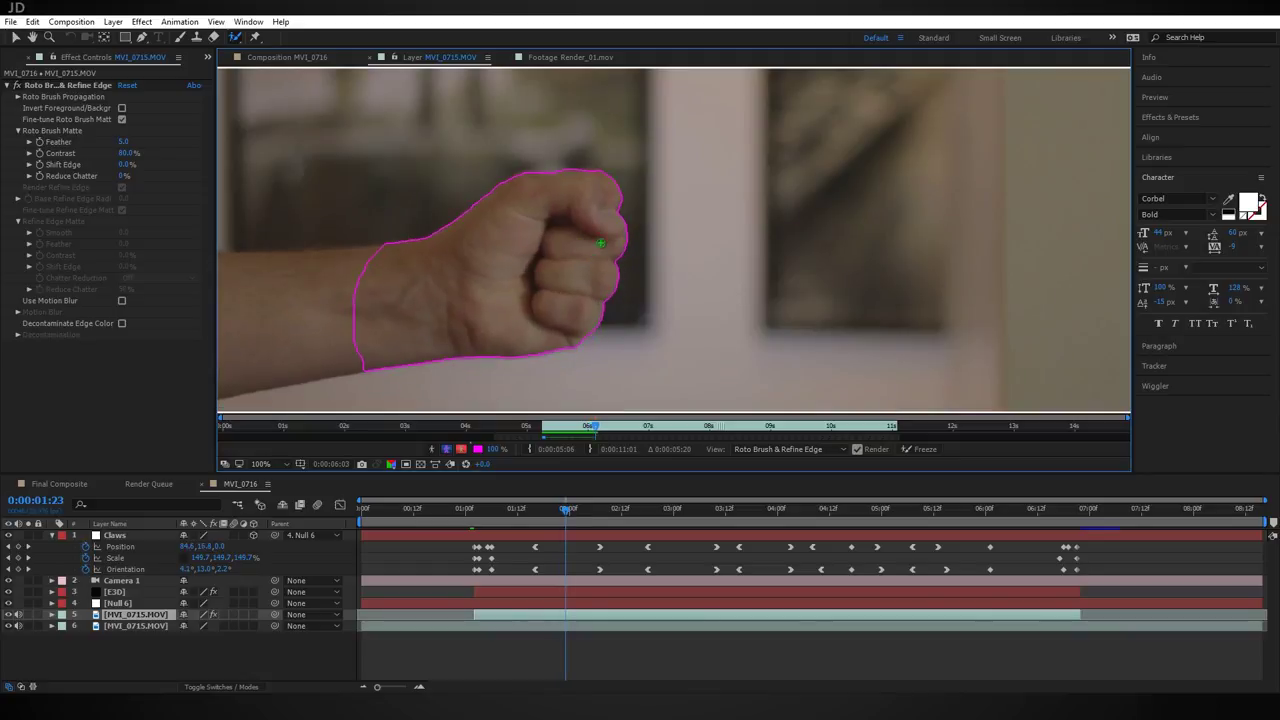
key(Page_Down)
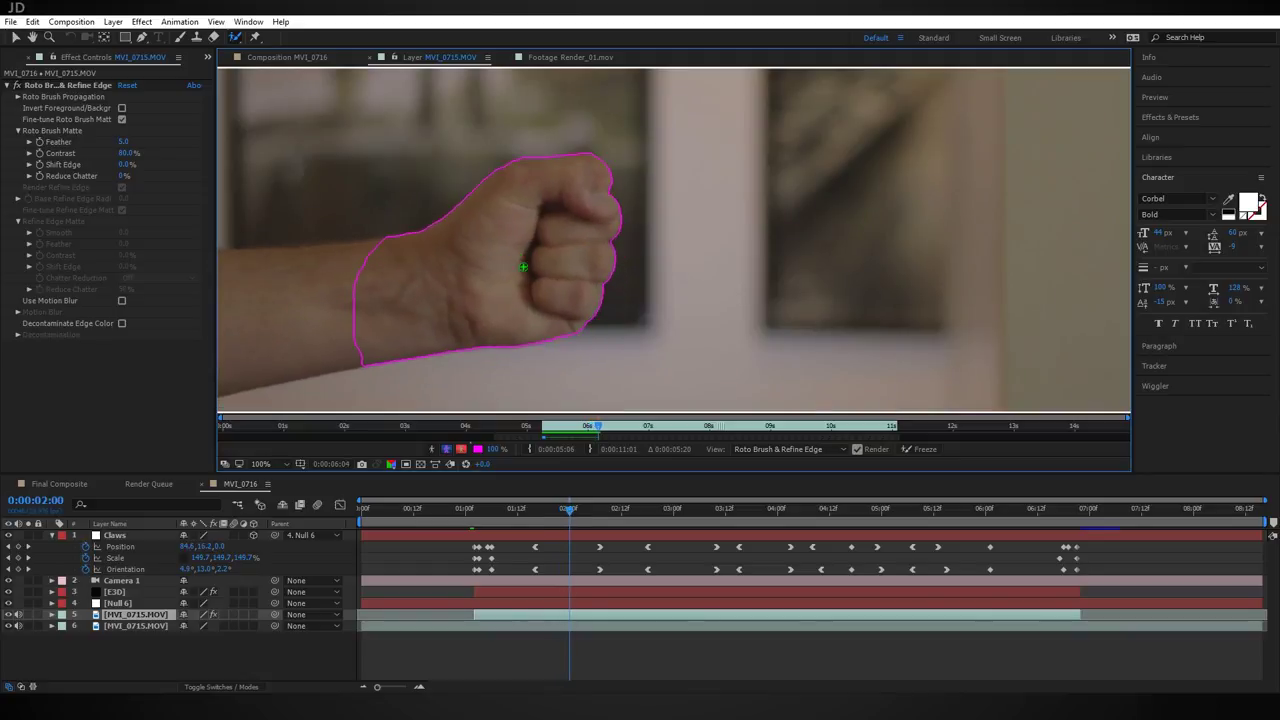
Step: At 0:00:02:00, extend the roto matte further along the forearm with a foreground stroke and continue correcting the outline up to 0:00:05:03
mouse_move(372, 284)
mouse_down()
mouse_move(316, 303)
mouse_move(330, 312)
mouse_up()
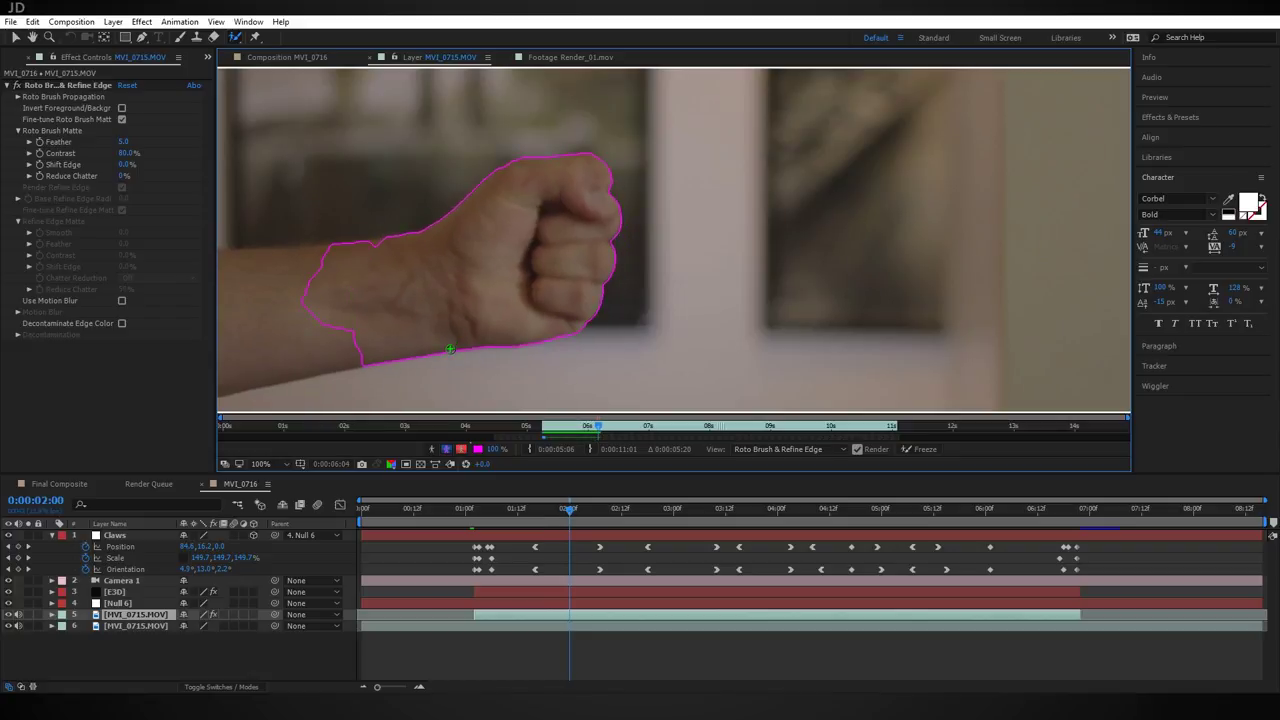
key(Page_Down)
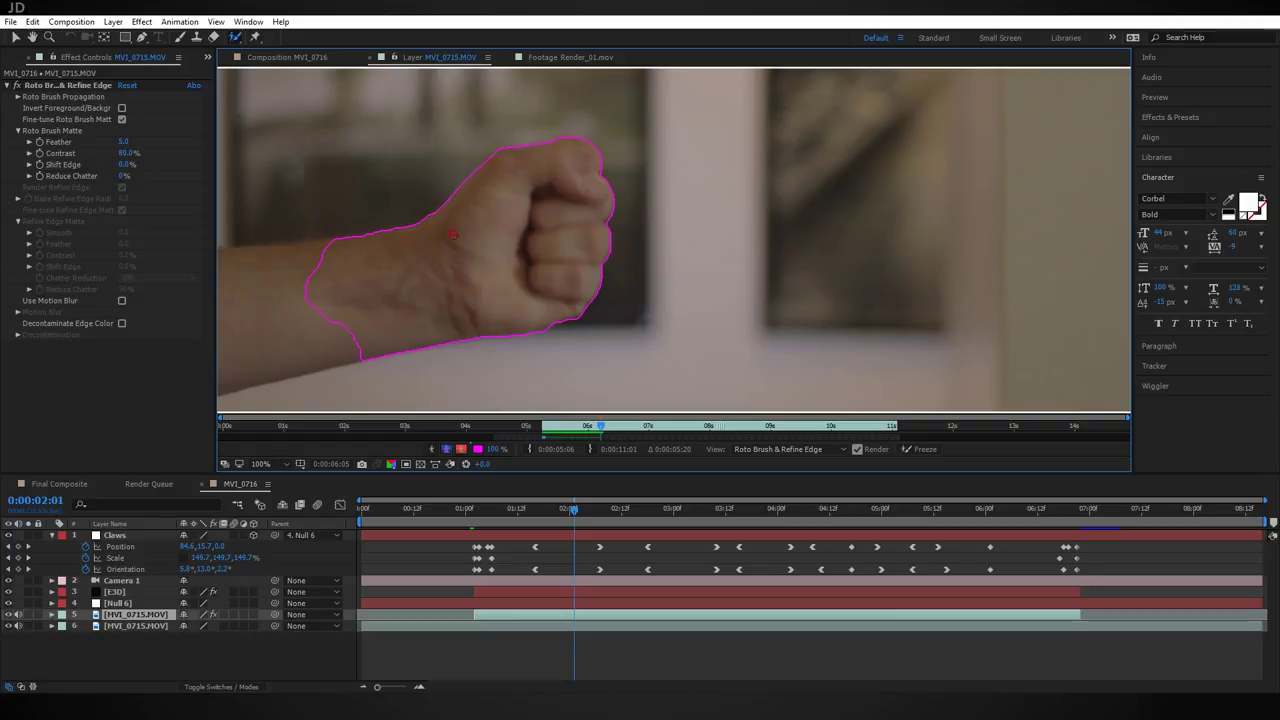
drag(527, 121, 542, 393)
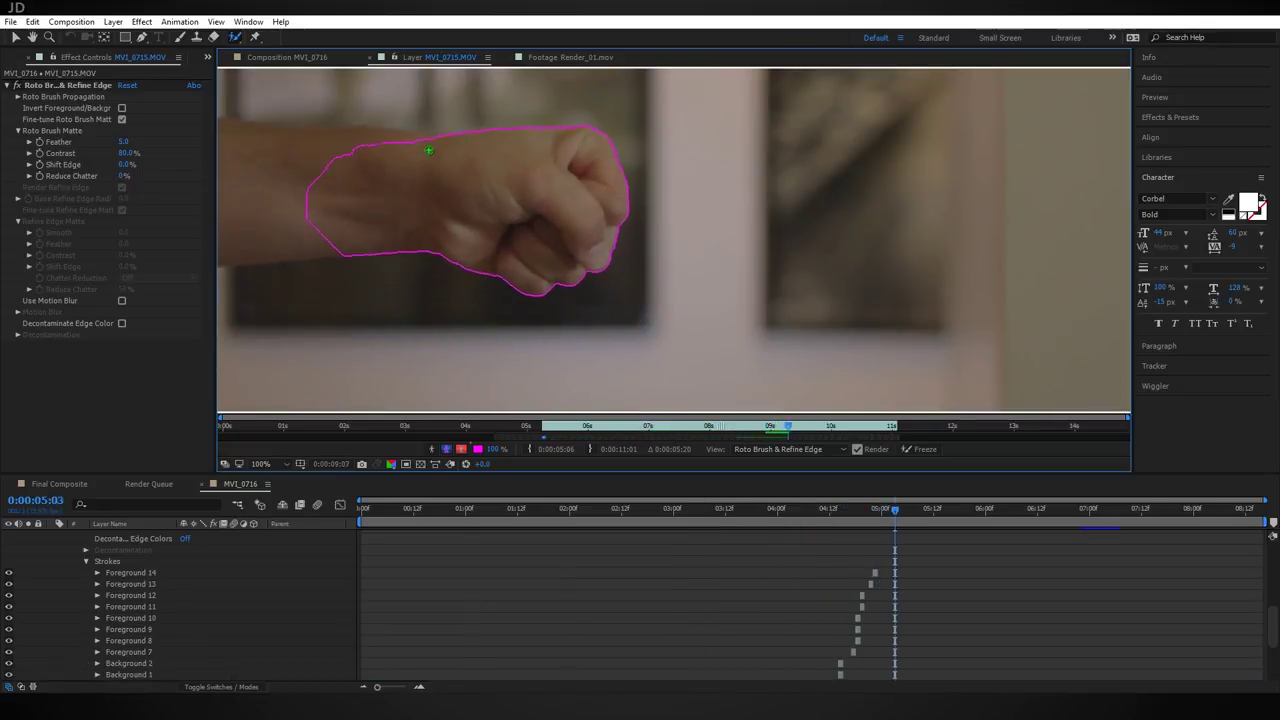
Step: Propagate the roto outline on to 0:00:06:22, correcting it around the opening hand with foreground and background strokes
key(Page_Down)
key(Page_Down)
key(Page_Down)
key(Page_Down)
key(Page_Down)
key(Page_Down)
key(Page_Down)
key(Page_Down)
key(Page_Down)
key(Page_Down)
key(Page_Down)
key(Page_Down)
key(Page_Down)
key(Page_Down)
key(Page_Down)
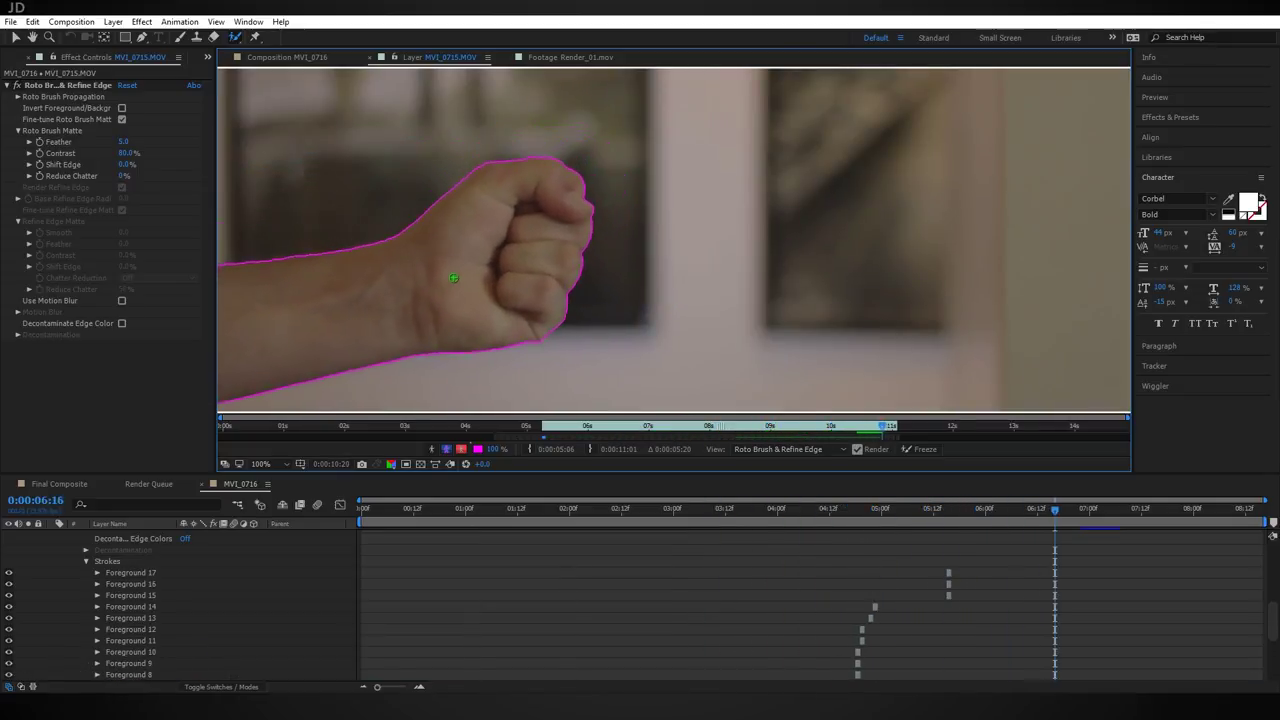
drag(537, 349, 589, 303)
key(Page_Down)
key(Page_Down)
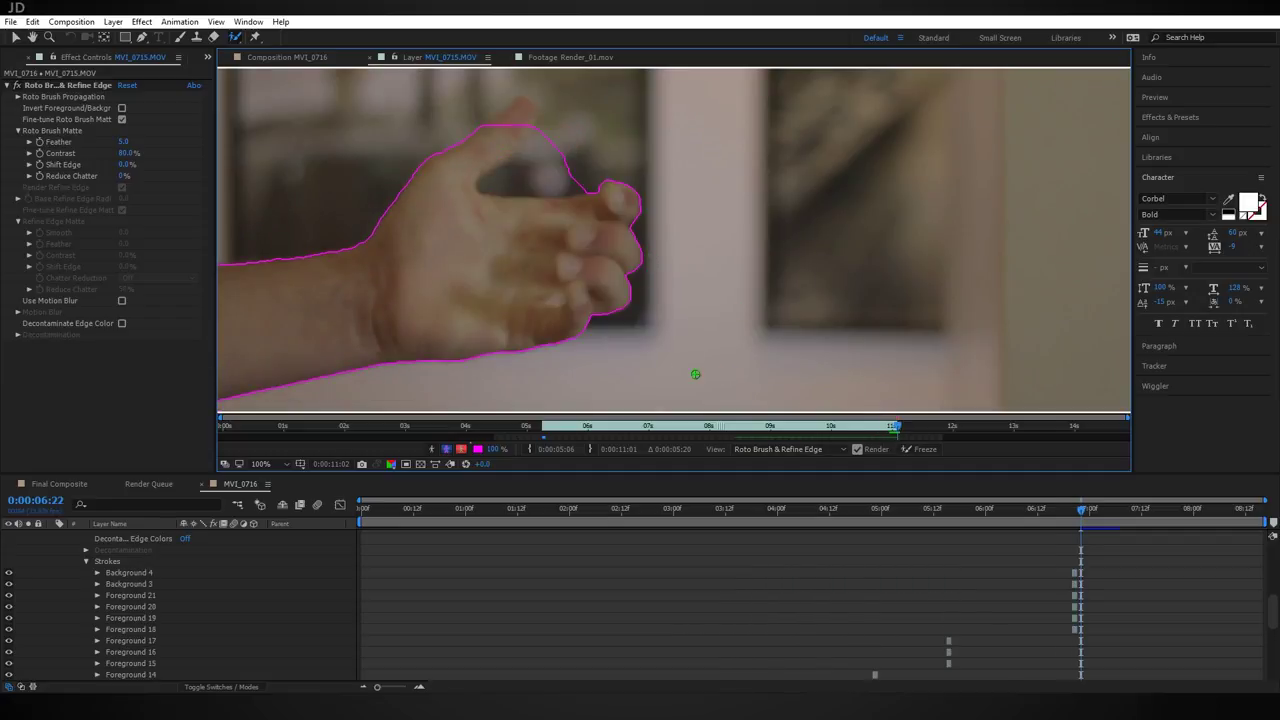
Step: Freeze the Roto Brush result and, back in the MVI_0716 composition, rename the rotoscoped footage copy to Roto
click(931, 449)
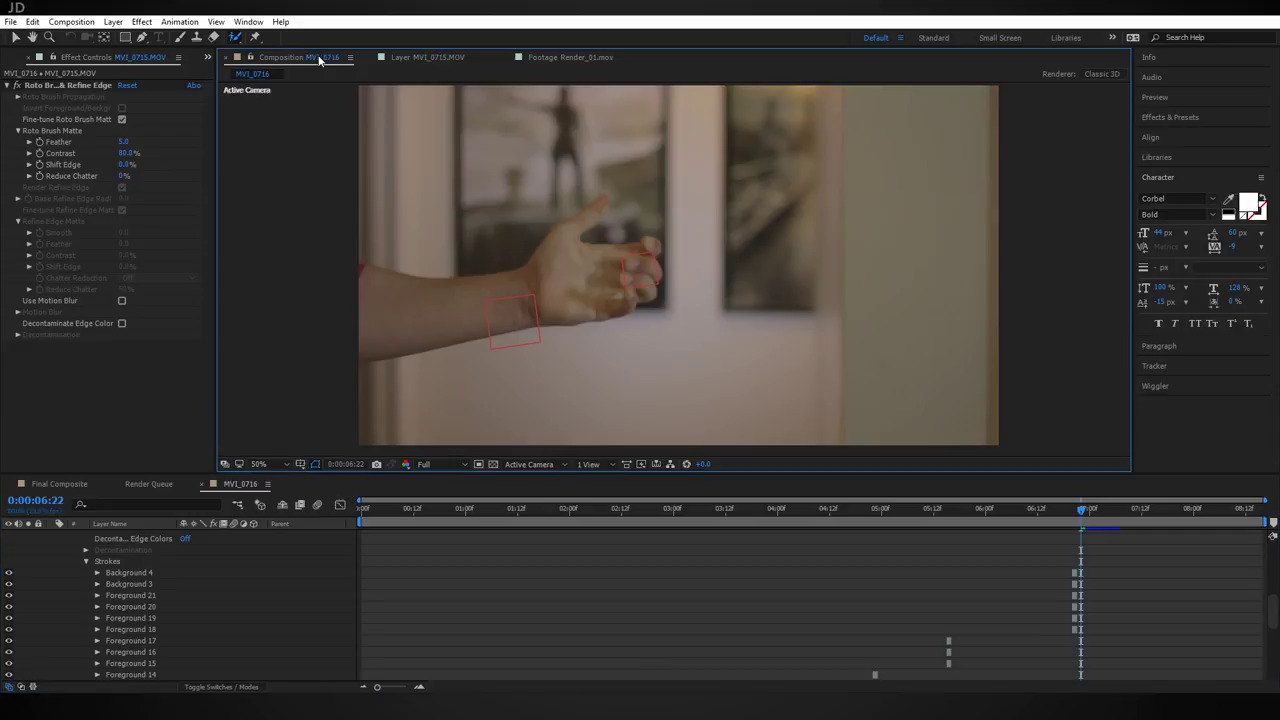
click(318, 60)
scroll(115, 643, up, 4)
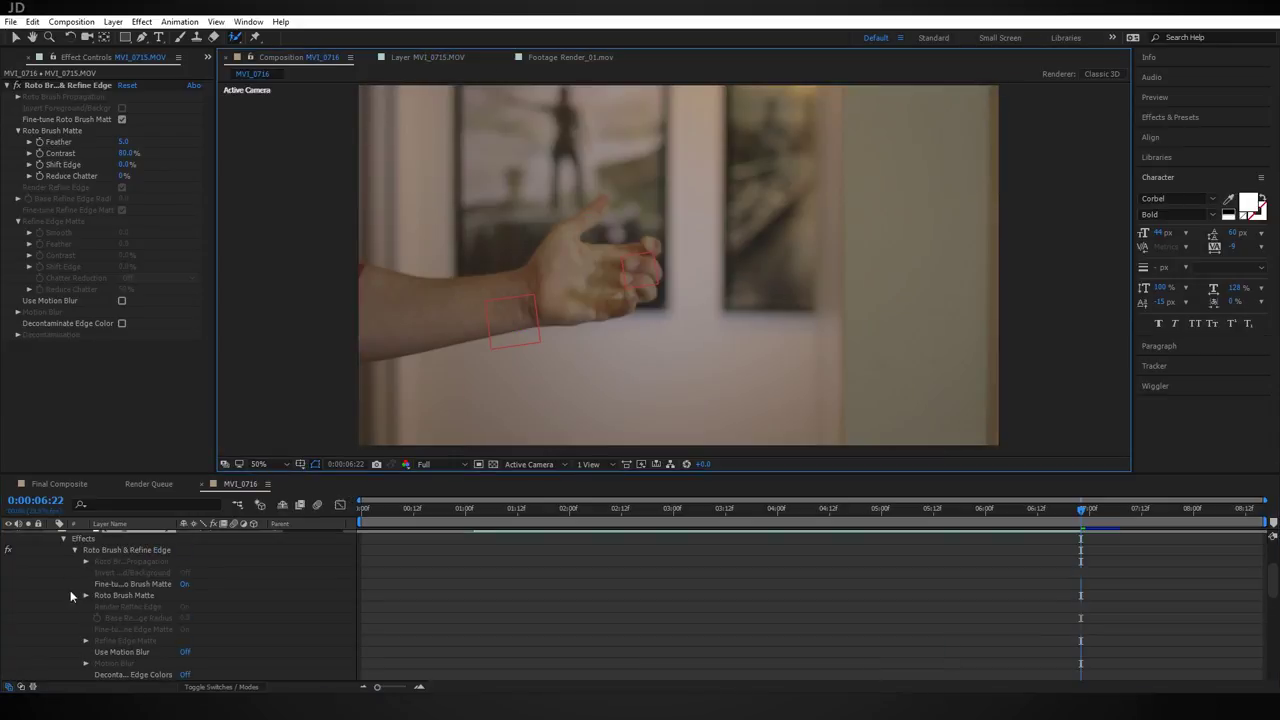
scroll(107, 540, up, 3)
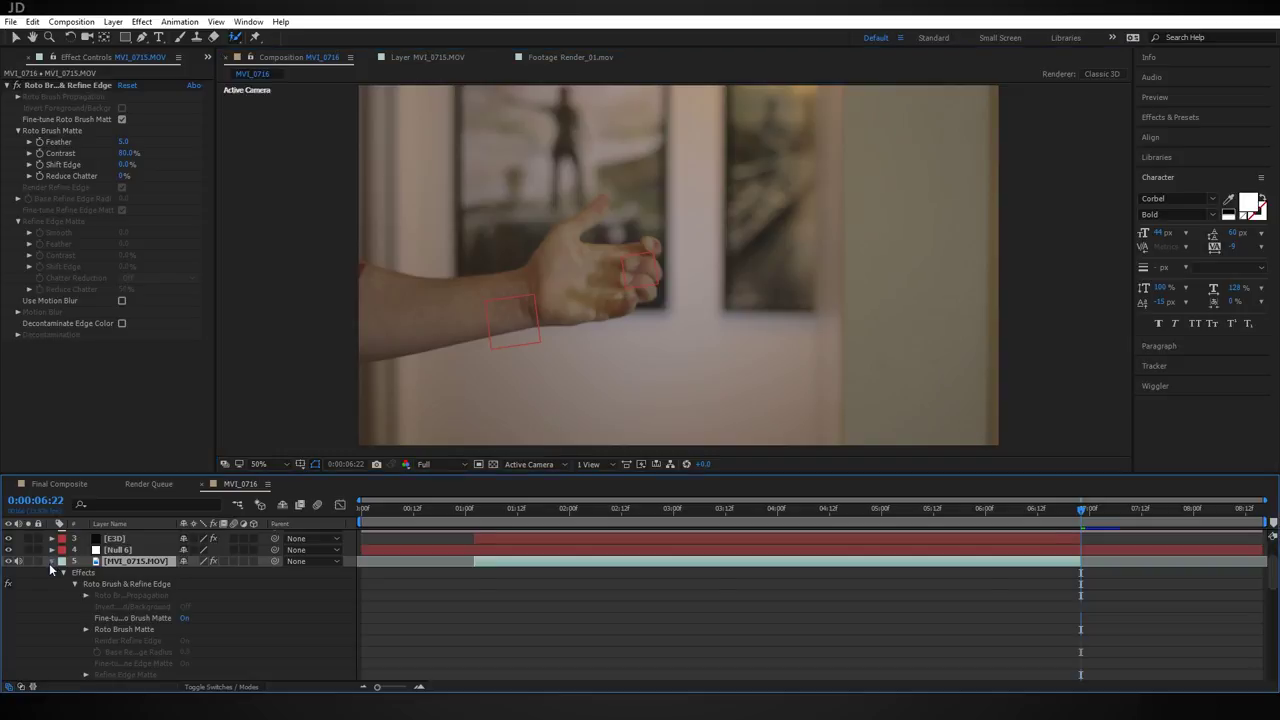
click(52, 565)
key(Return)
text(R)
key(Return)
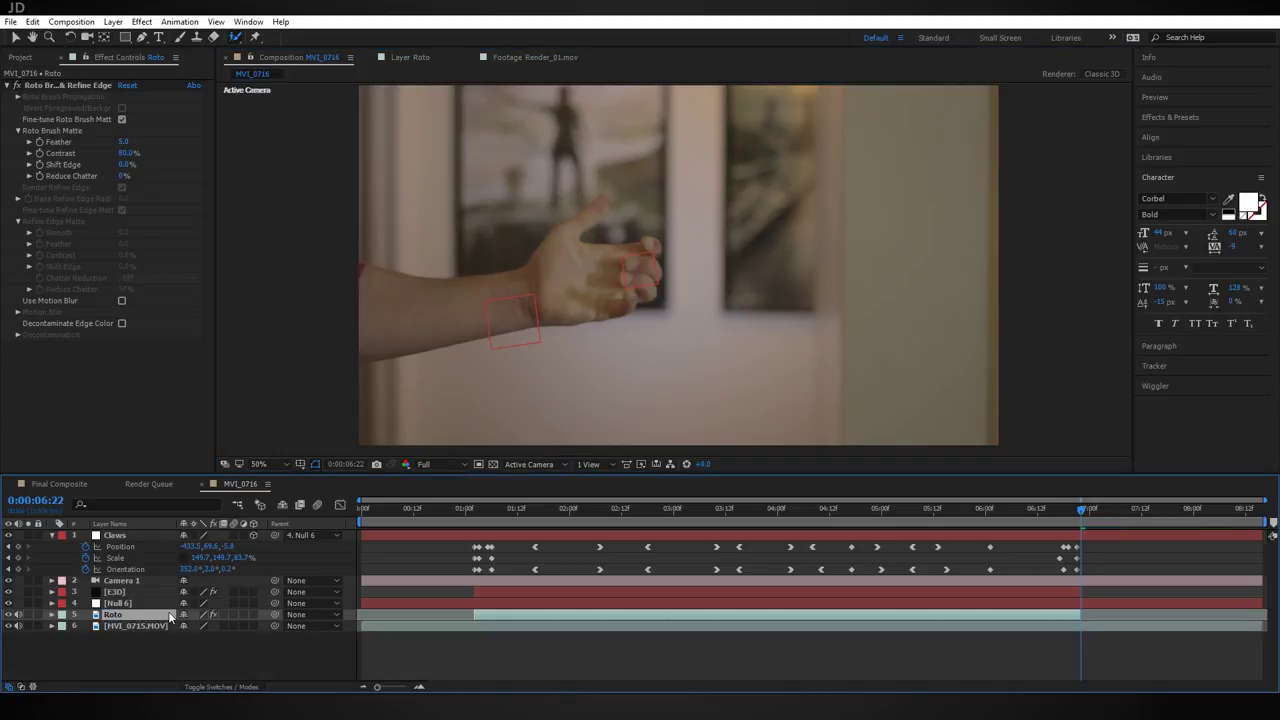
Step: Give the Roto layer a purple label and move it above the E3D layer
click(61, 614)
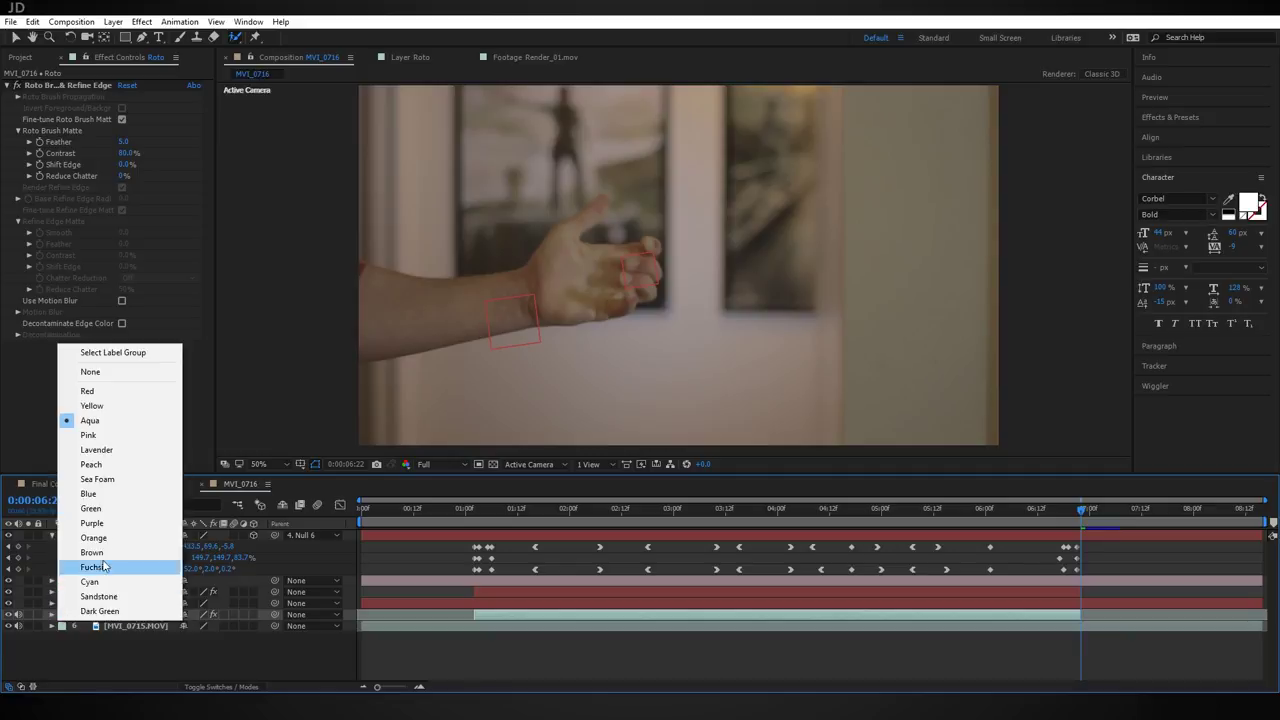
click(128, 523)
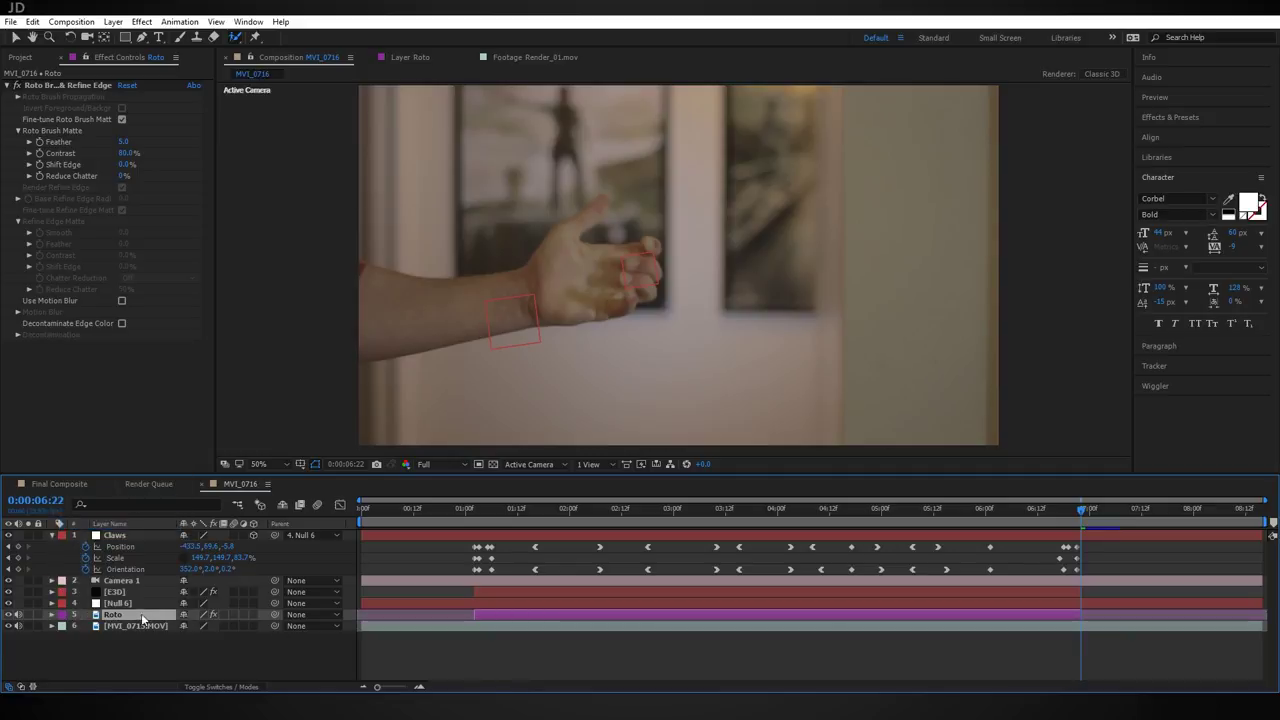
drag(140, 621, 163, 593)
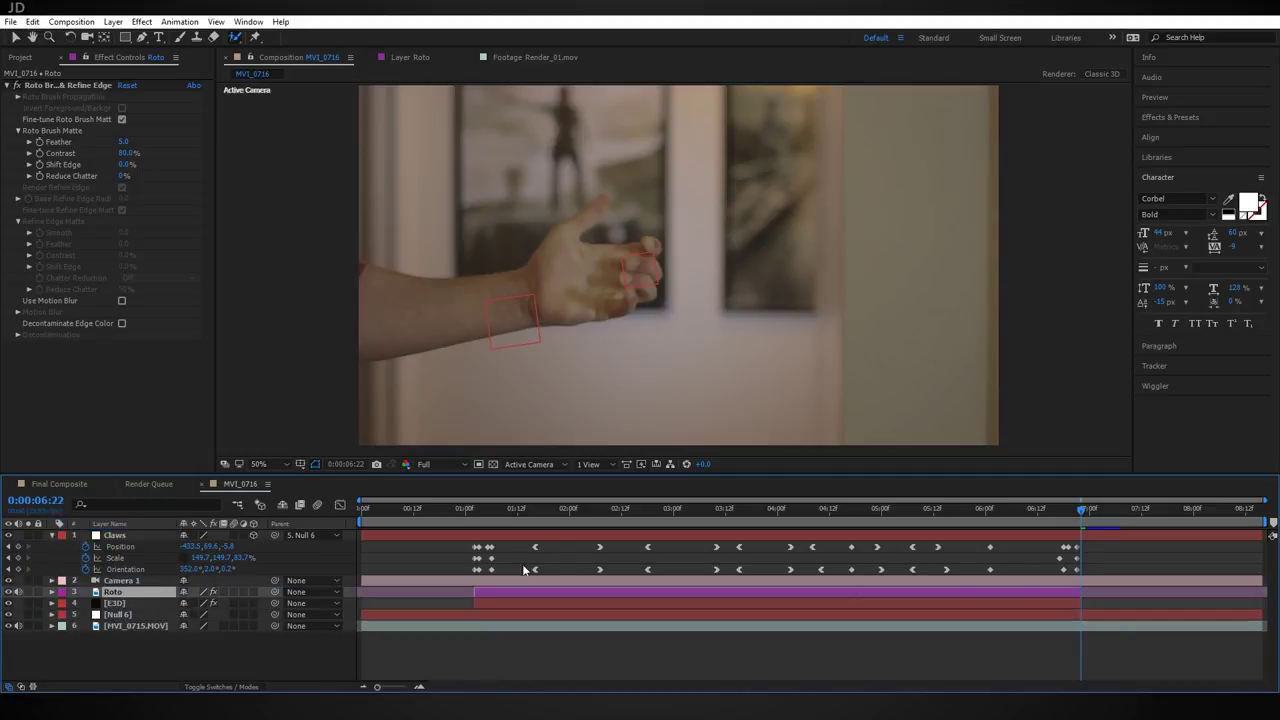
Step: At 0:00:05:02, set the Roto matte's Feather to 9.3 and shift its edge inward with a negative Shift Edge value
drag(505, 513, 889, 527)
scroll(670, 296, up, 2)
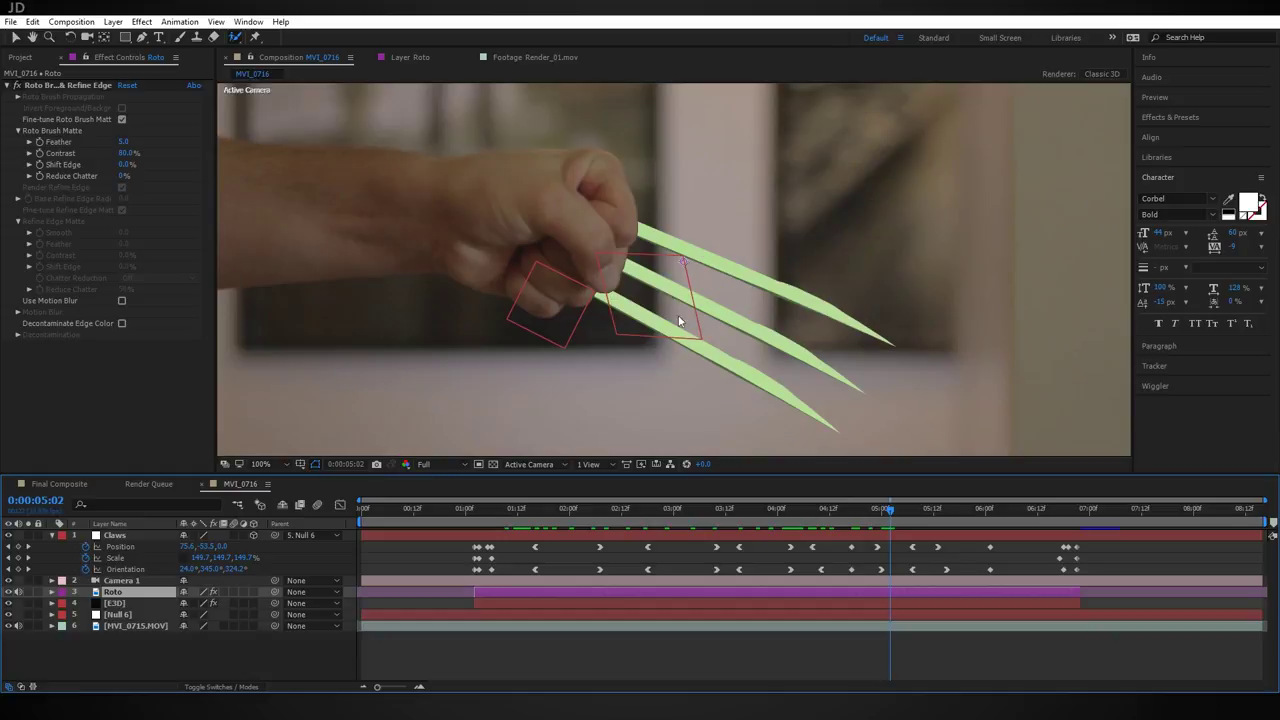
scroll(670, 296, up, 2)
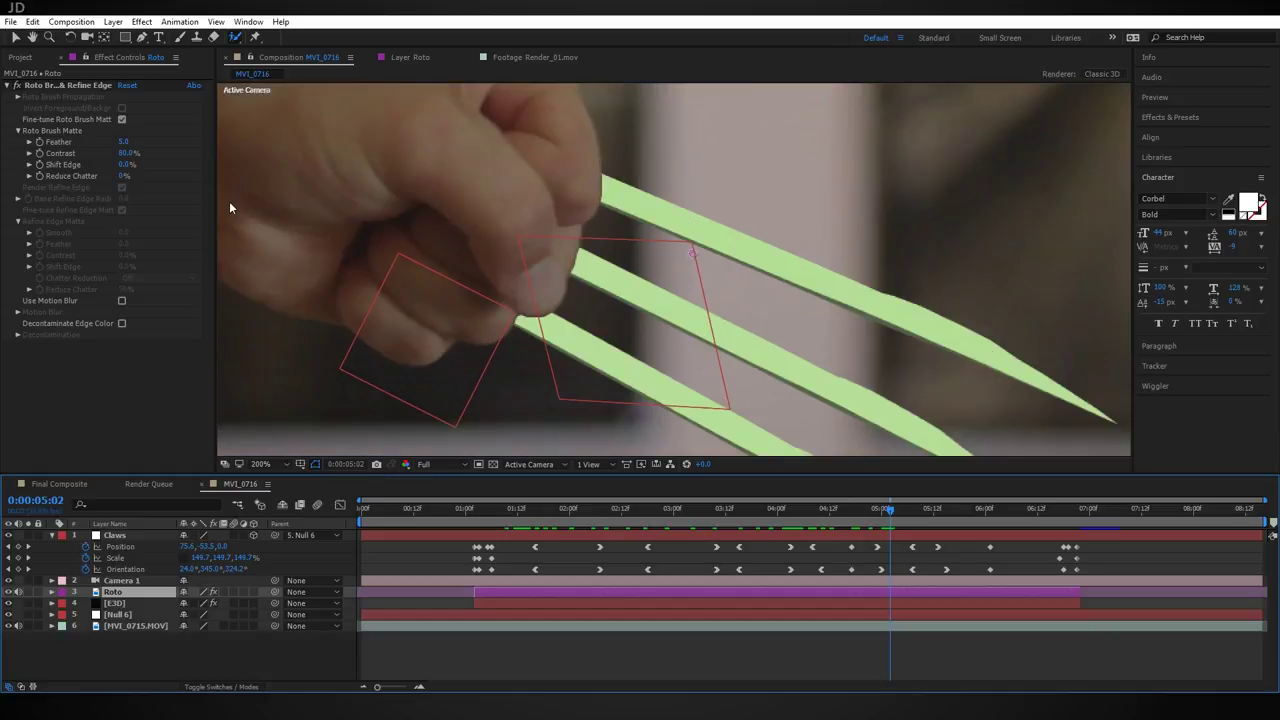
click(124, 142)
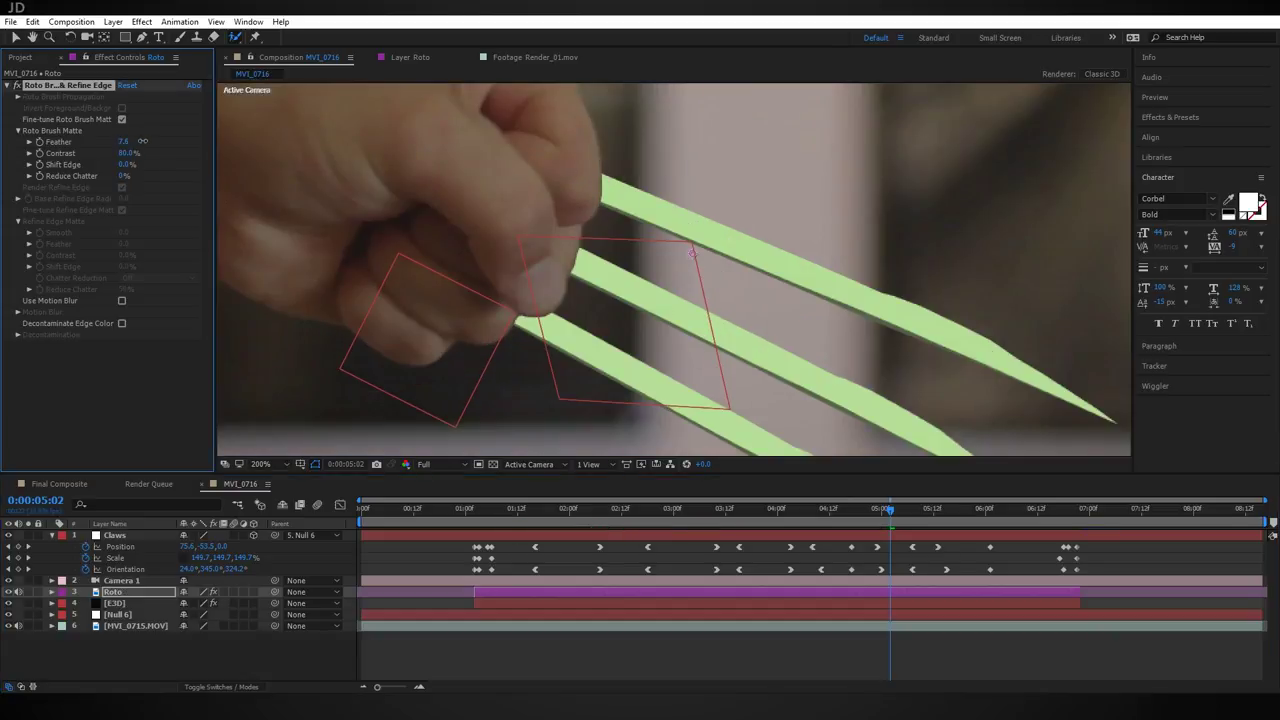
drag(120, 165, 93, 164)
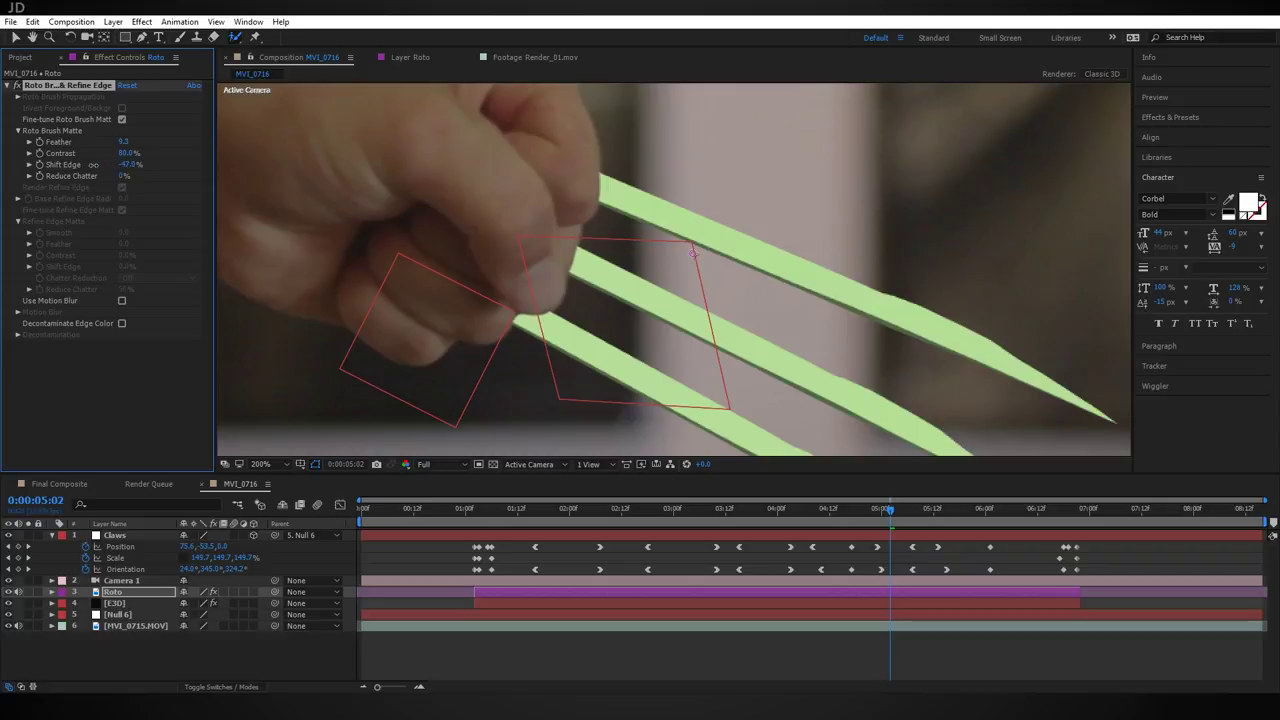
Step: At 0:00:04:06, hide the Roto layer and import the Hand OBJ model into the E3D layer's Element scene
drag(890, 509, 804, 509)
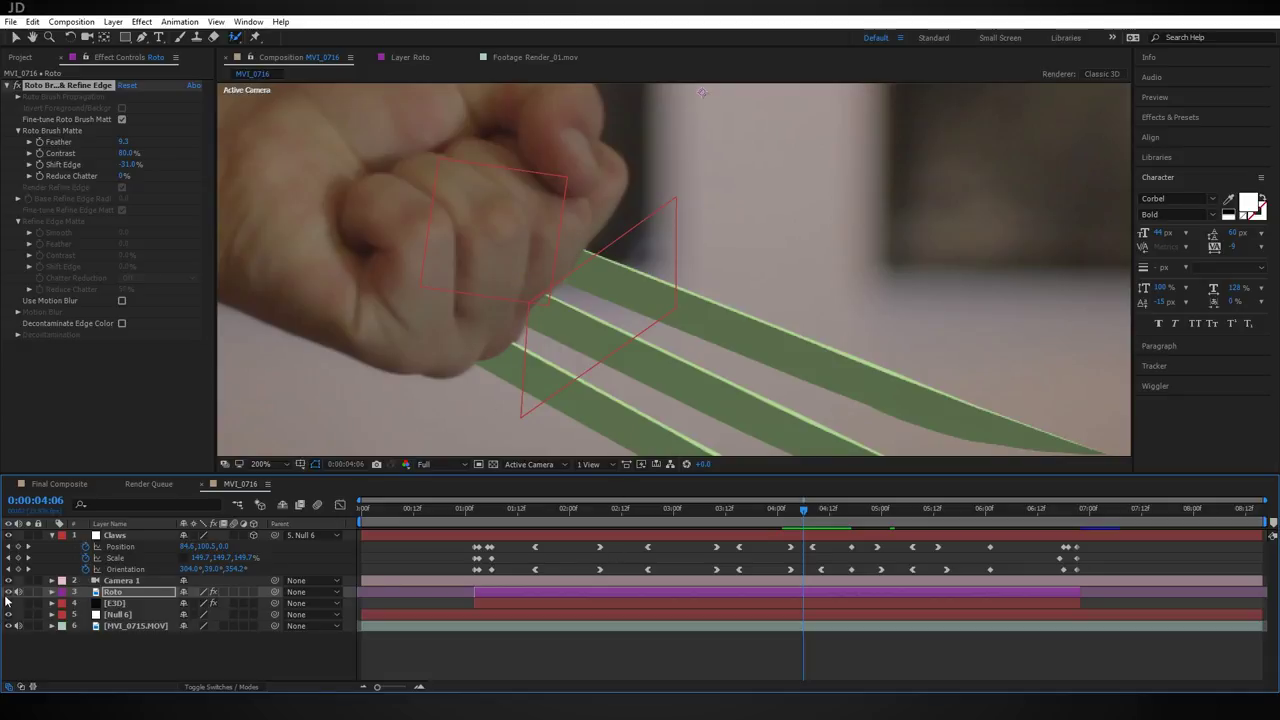
click(9, 592)
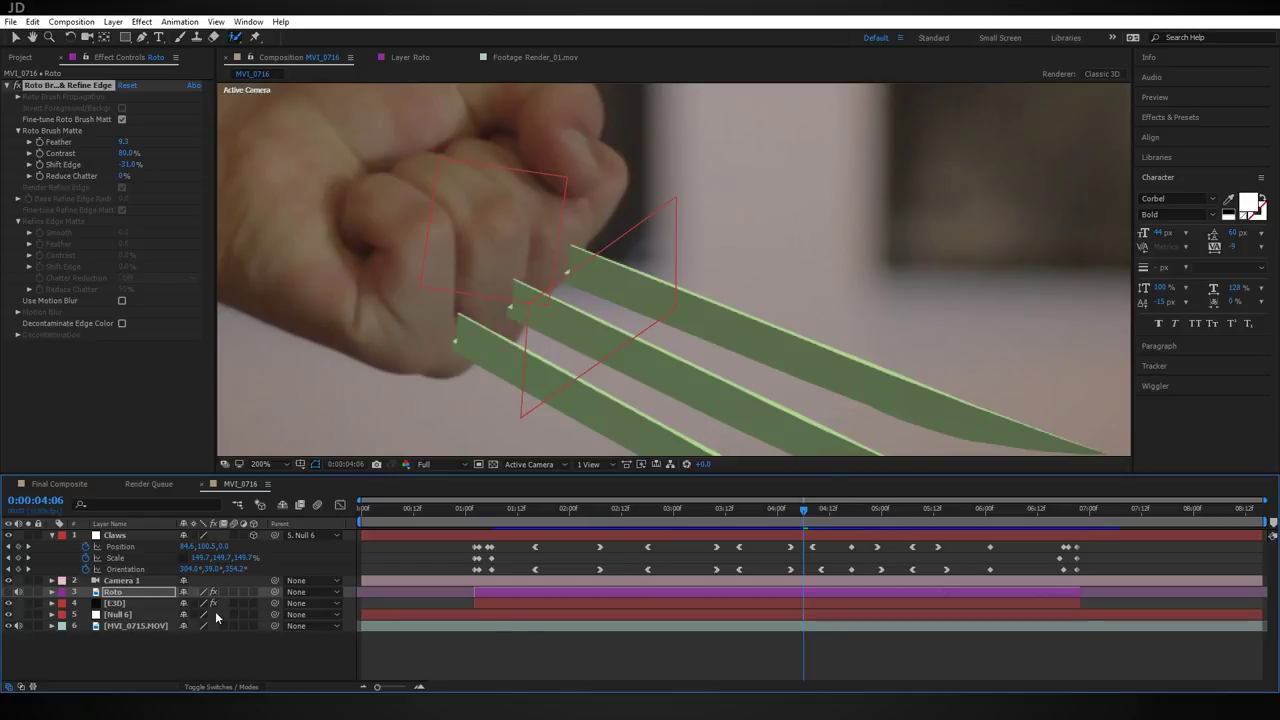
click(128, 604)
click(80, 116)
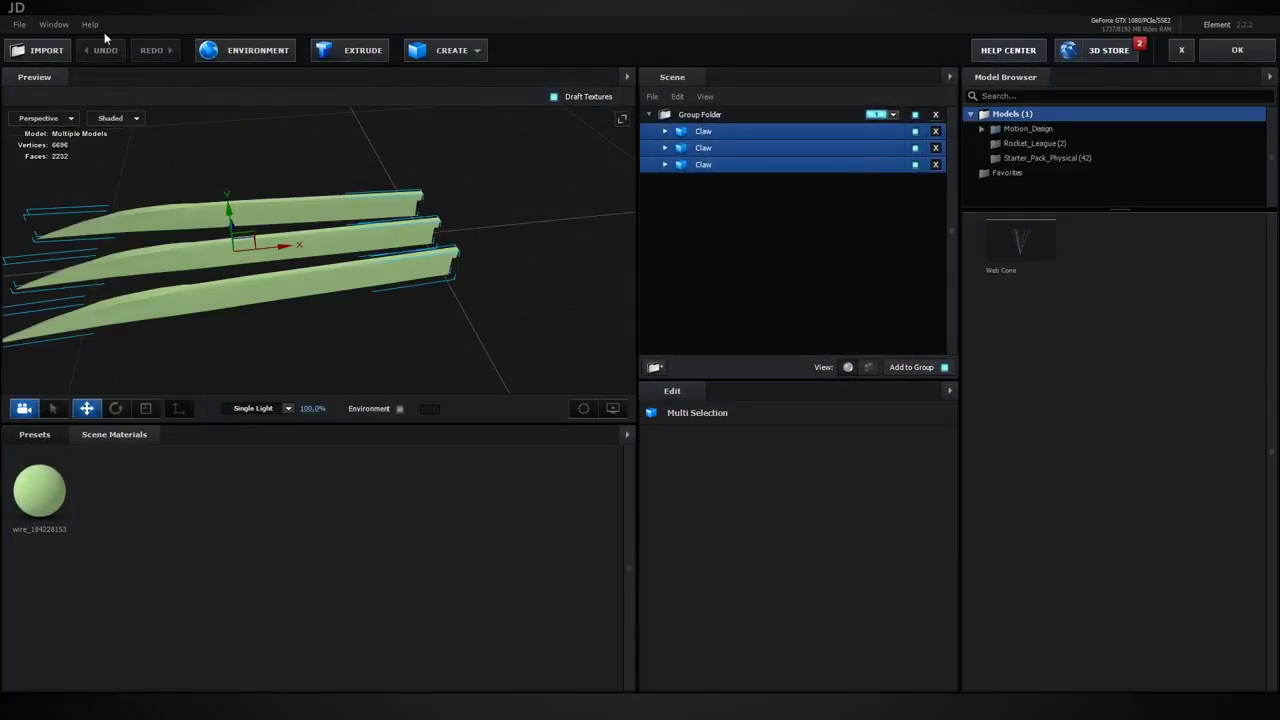
click(40, 50)
click(229, 248)
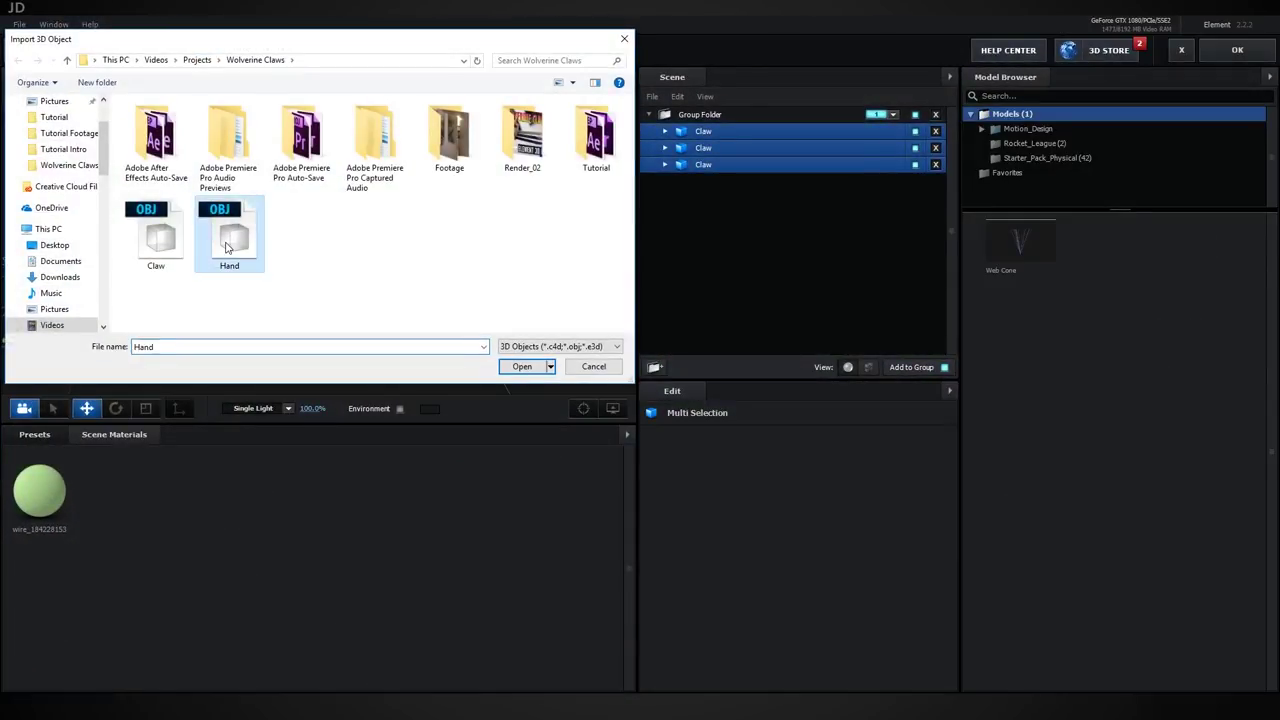
click(522, 366)
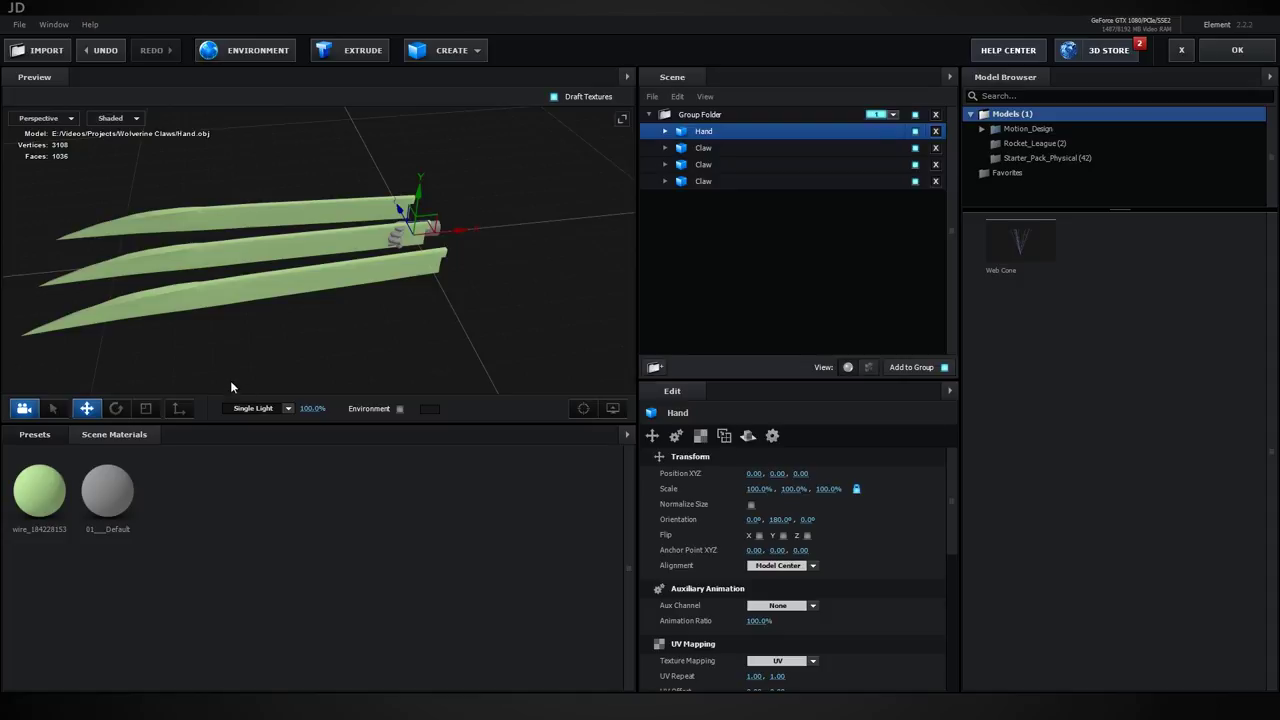
Step: Rotate the Hand model to line up with the claws and scale it up to 745.5%
click(116, 408)
drag(448, 298, 440, 360)
click(146, 408)
drag(411, 240, 563, 106)
drag(527, 261, 372, 178)
Step: Fit the hand to the claw bases at position 0.56, -0.14, 0.06 with orientation 97.8°, 0°, 180°
key(w)
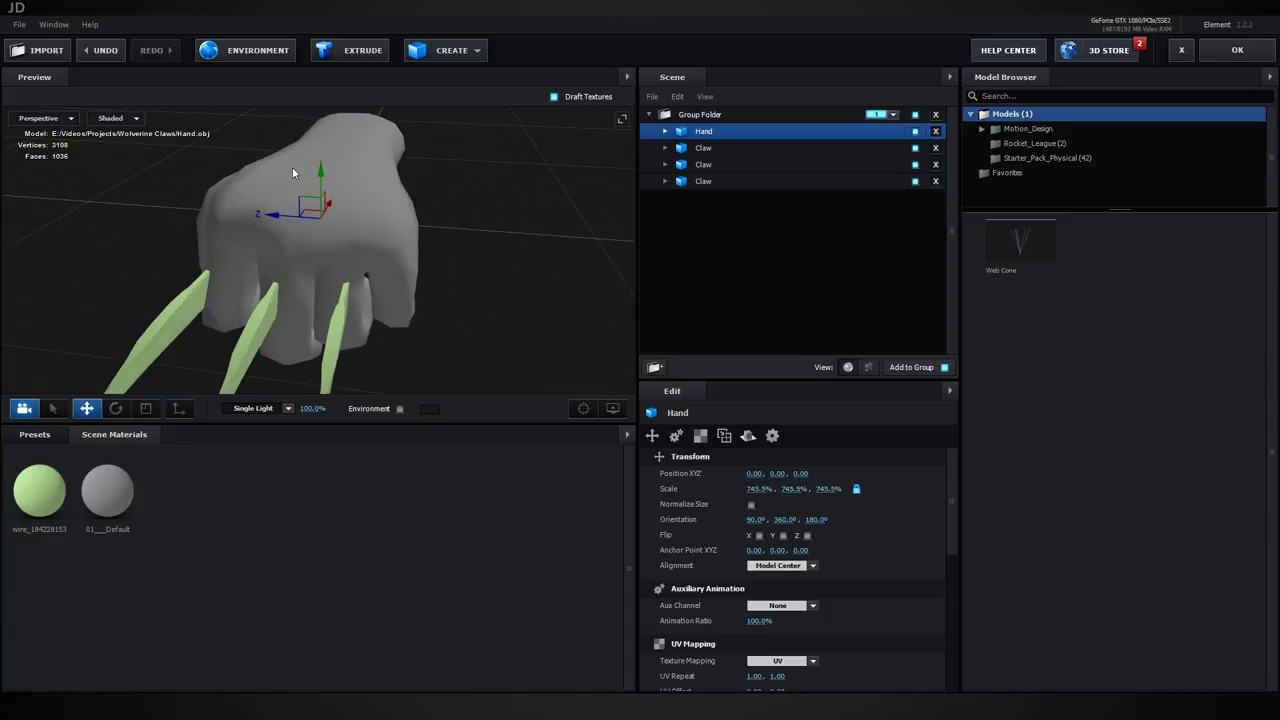
drag(280, 213, 268, 212)
drag(500, 200, 600, 245)
drag(565, 330, 478, 274)
key(e)
drag(445, 228, 440, 290)
click(87, 408)
drag(449, 229, 449, 234)
drag(420, 320, 612, 160)
Step: Set the Force Opacity of the hand's 01___Default material to 50% and apply the scene to the composition
click(665, 132)
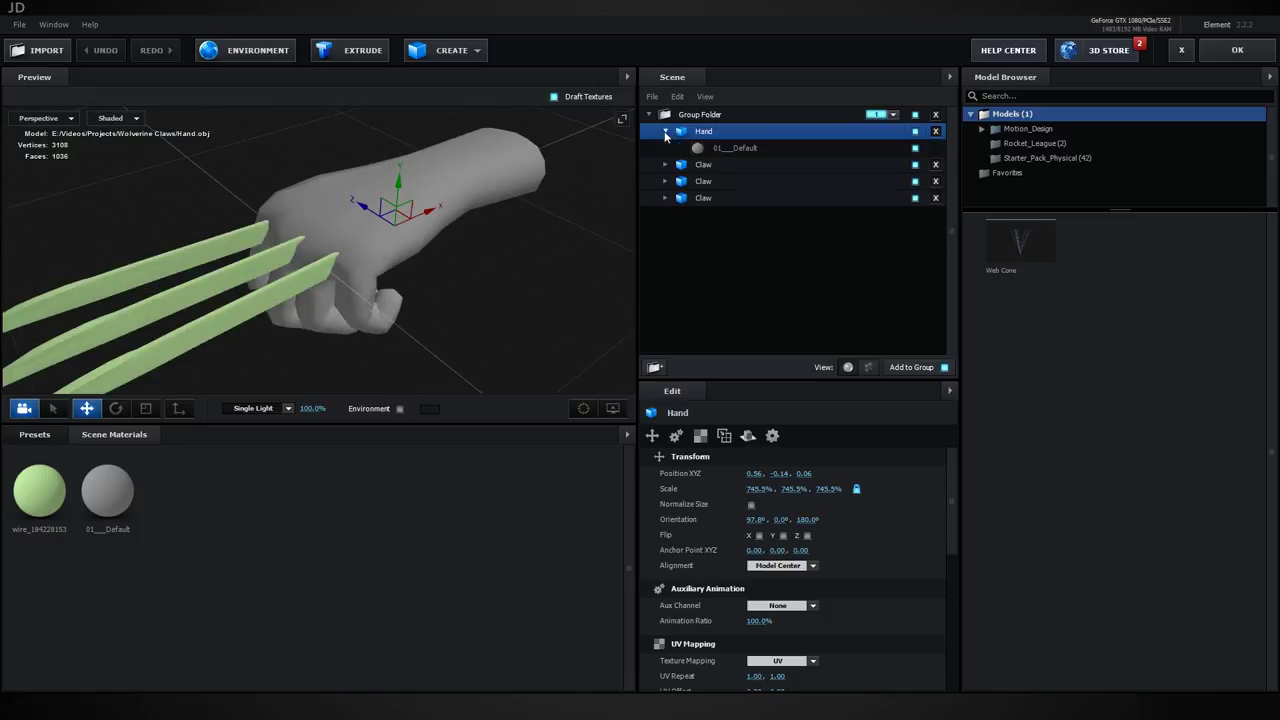
click(758, 147)
drag(954, 463, 976, 645)
click(763, 500)
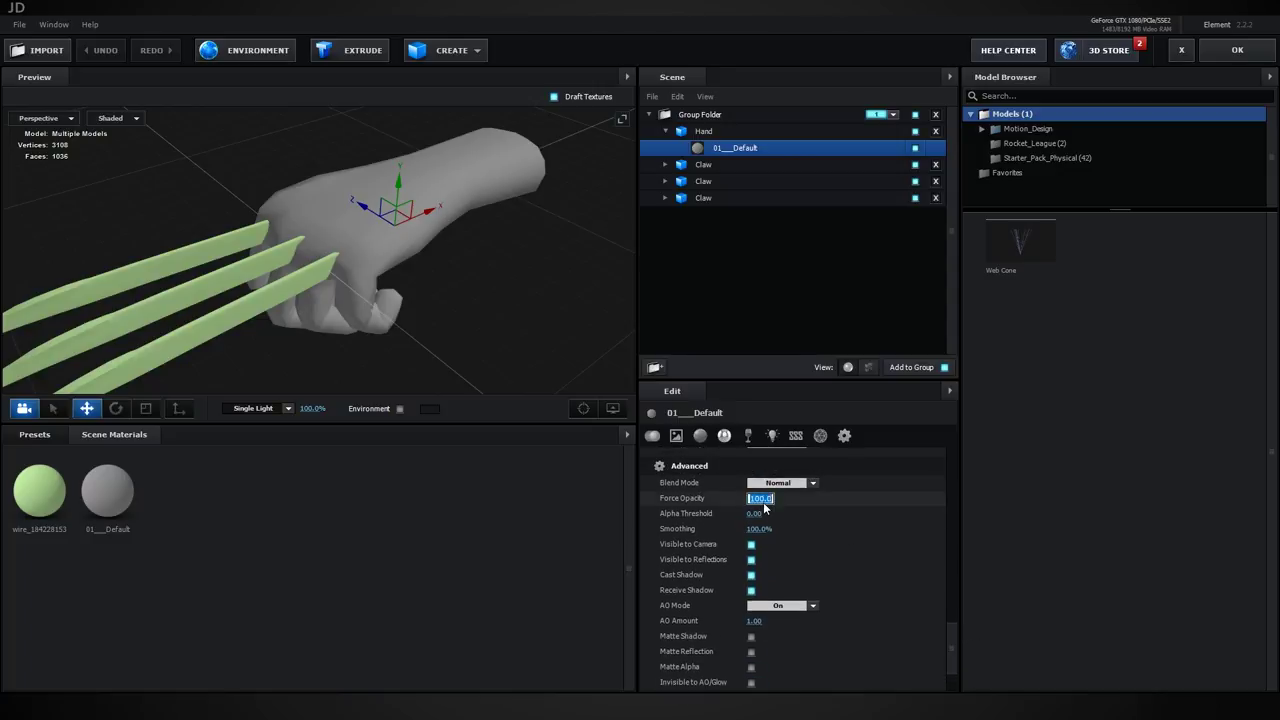
text(50)
key(Return)
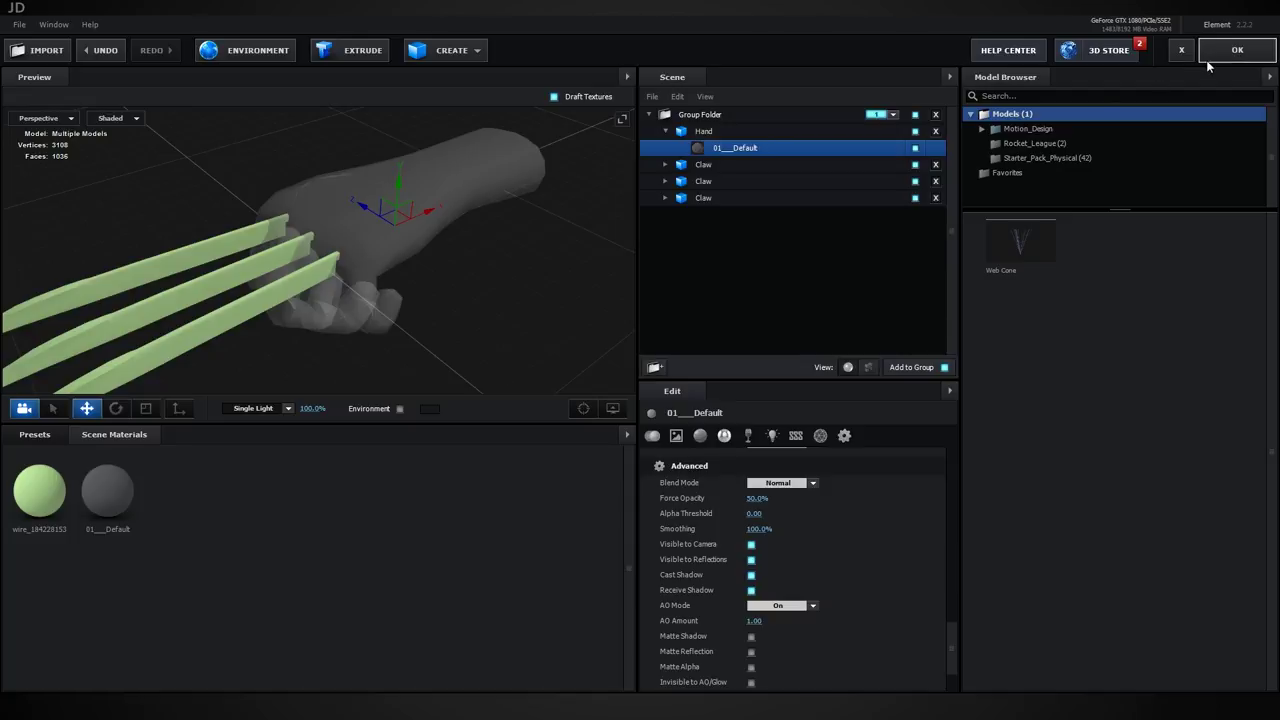
click(1238, 50)
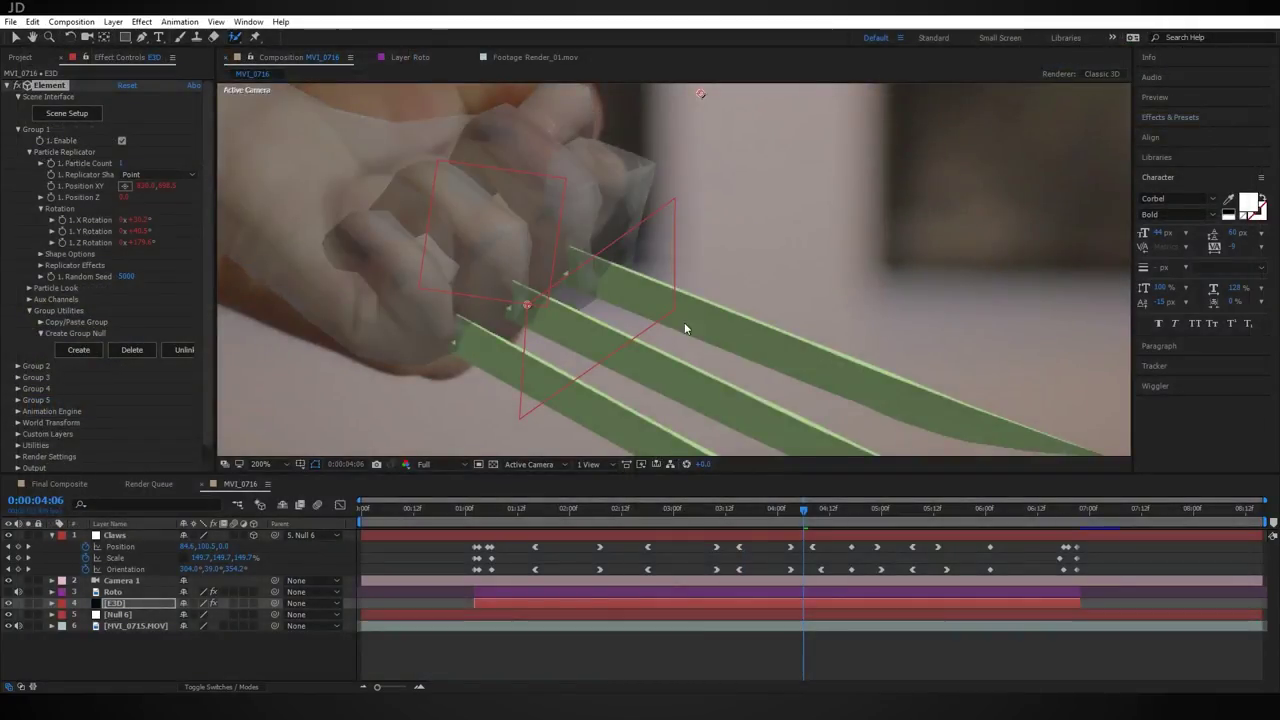
Step: Compare the semi-transparent hand with the filmed fist, then slightly rotate and shift it in the Element scene to match
key(comma)
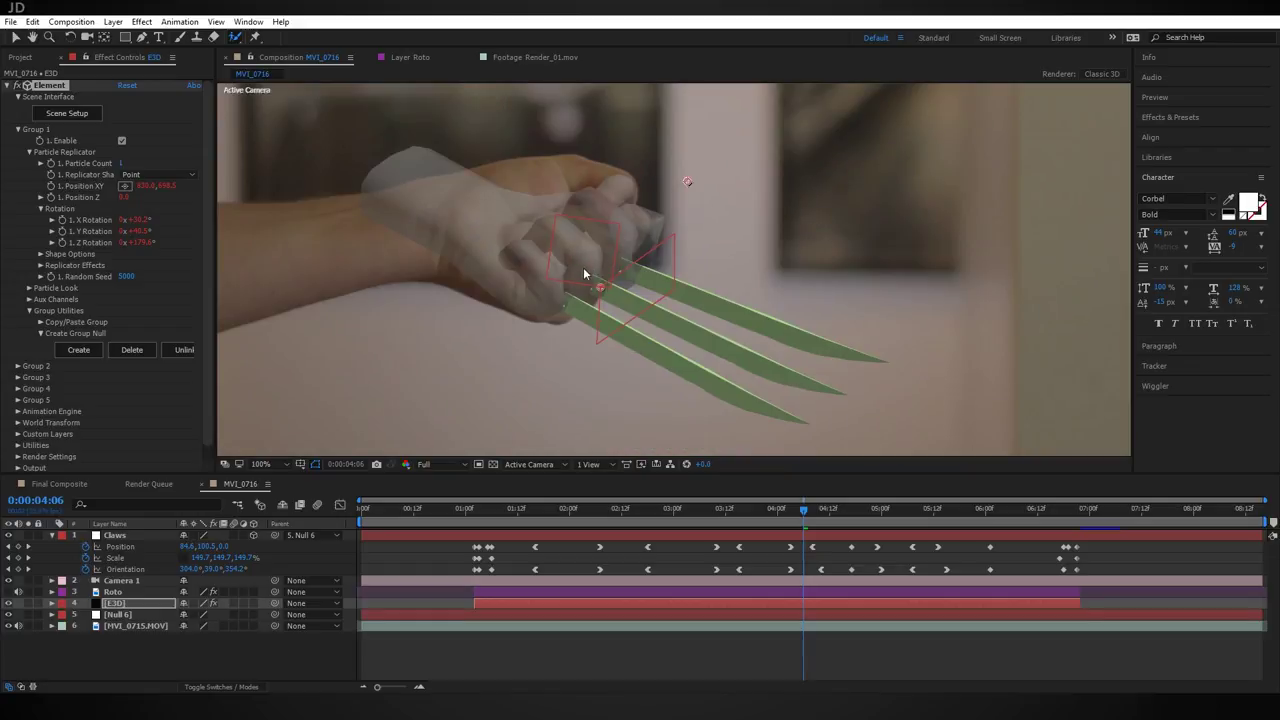
key(period)
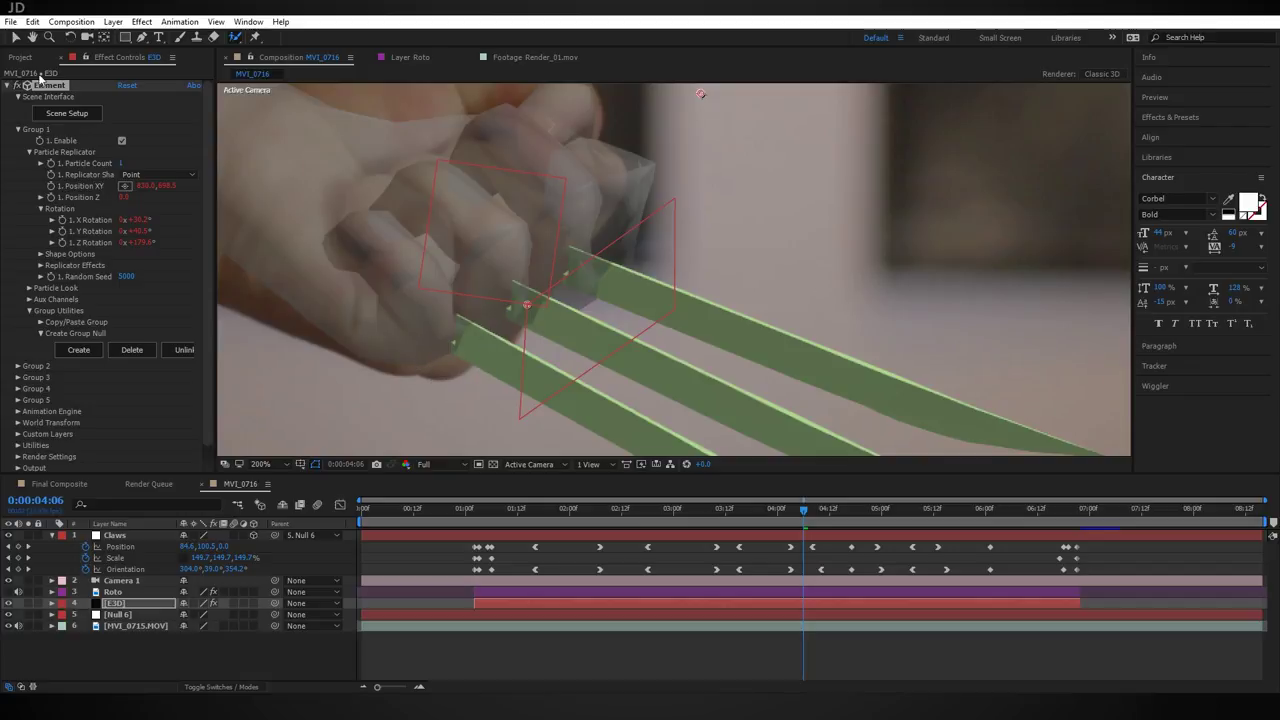
click(48, 114)
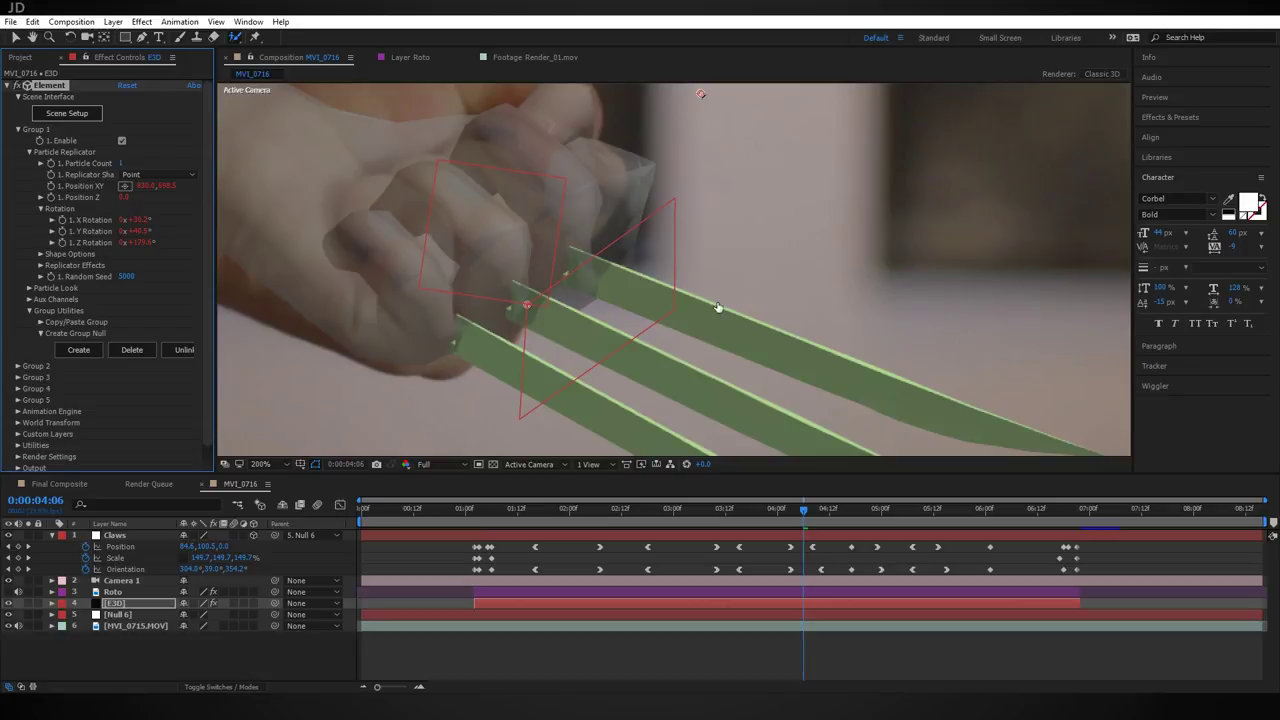
drag(477, 307, 330, 360)
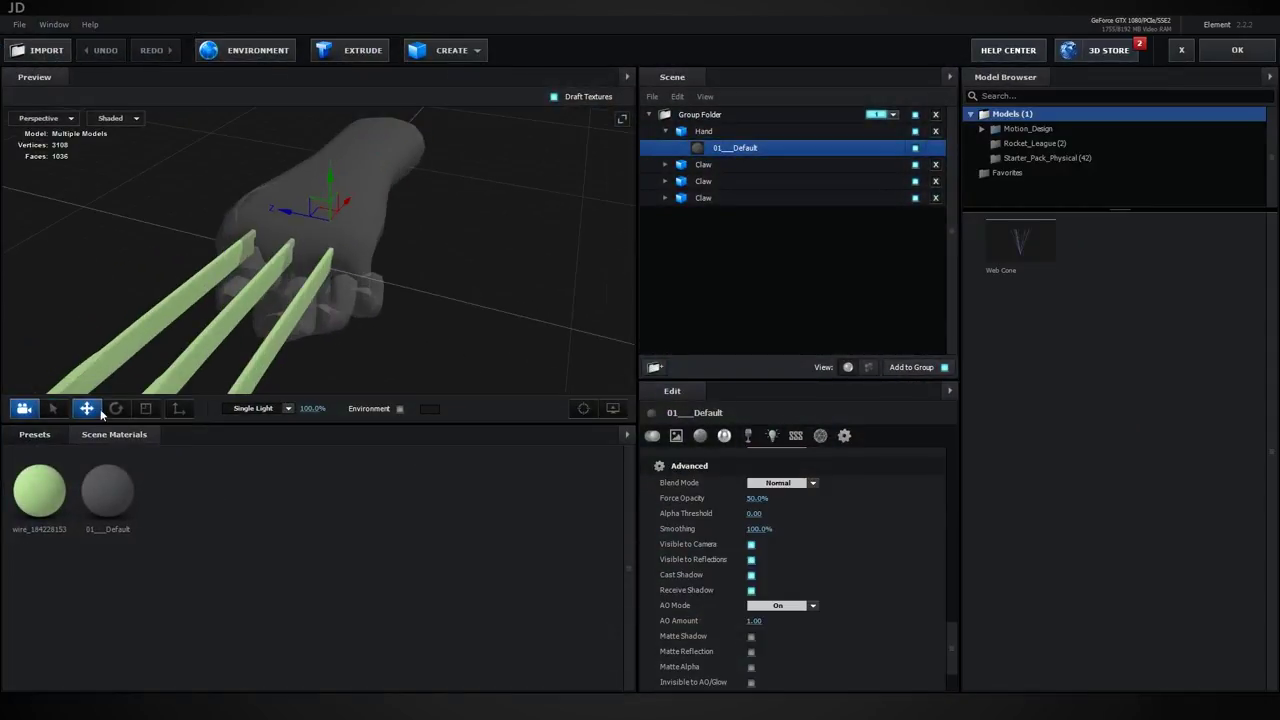
click(115, 408)
drag(355, 245, 352, 245)
click(85, 405)
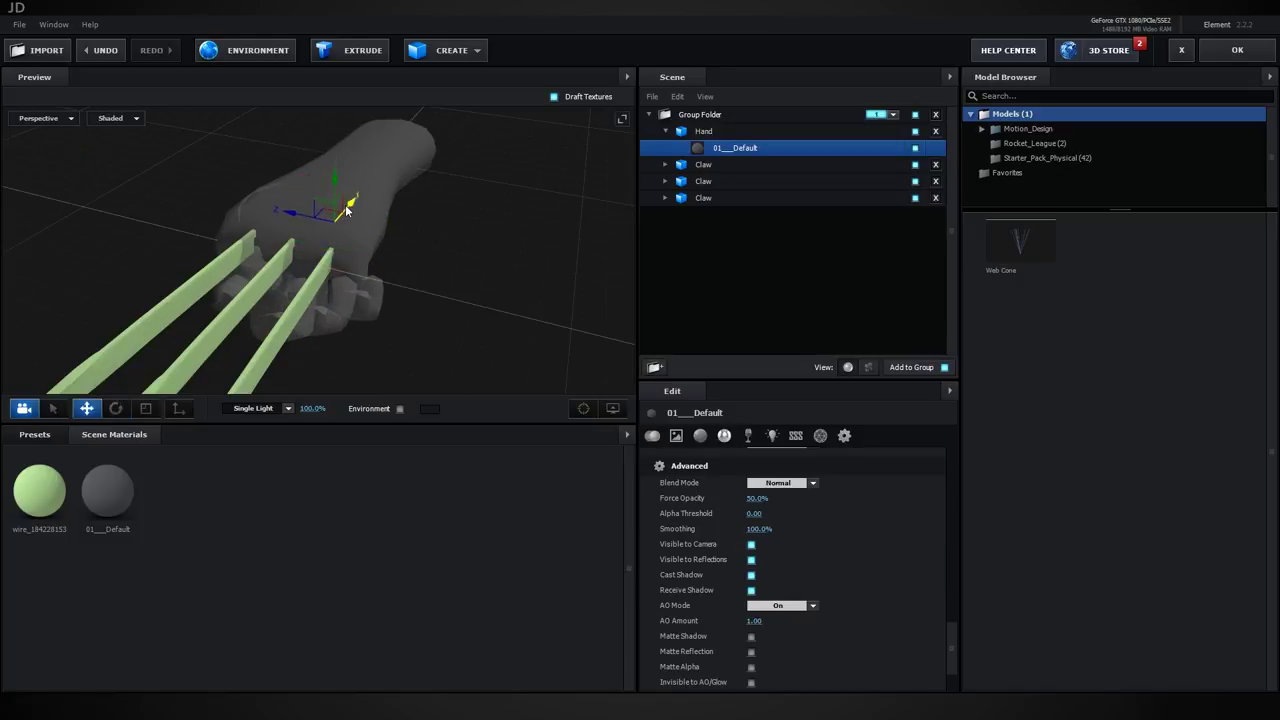
click(1237, 50)
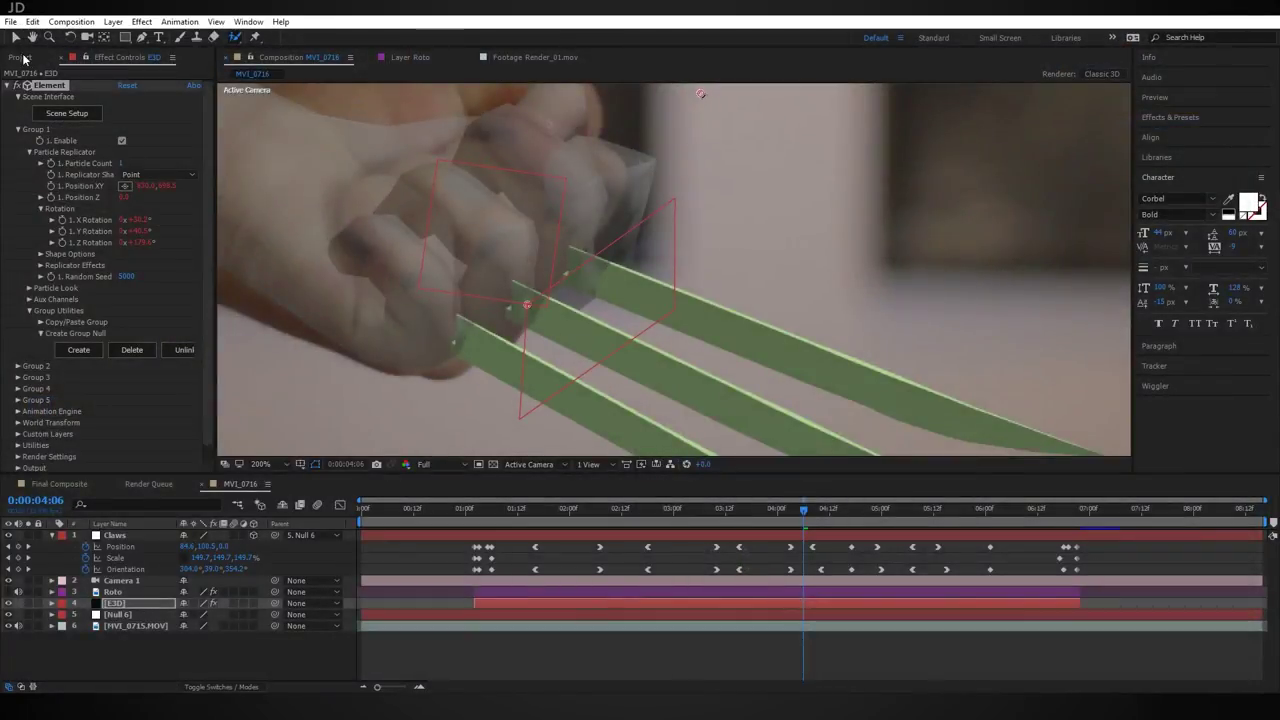
Step: Refine the hand's match to the fist with position 0.65, 0.02, -0.01 and orientation 112.4°, 351.4°, 164.9°
click(66, 113)
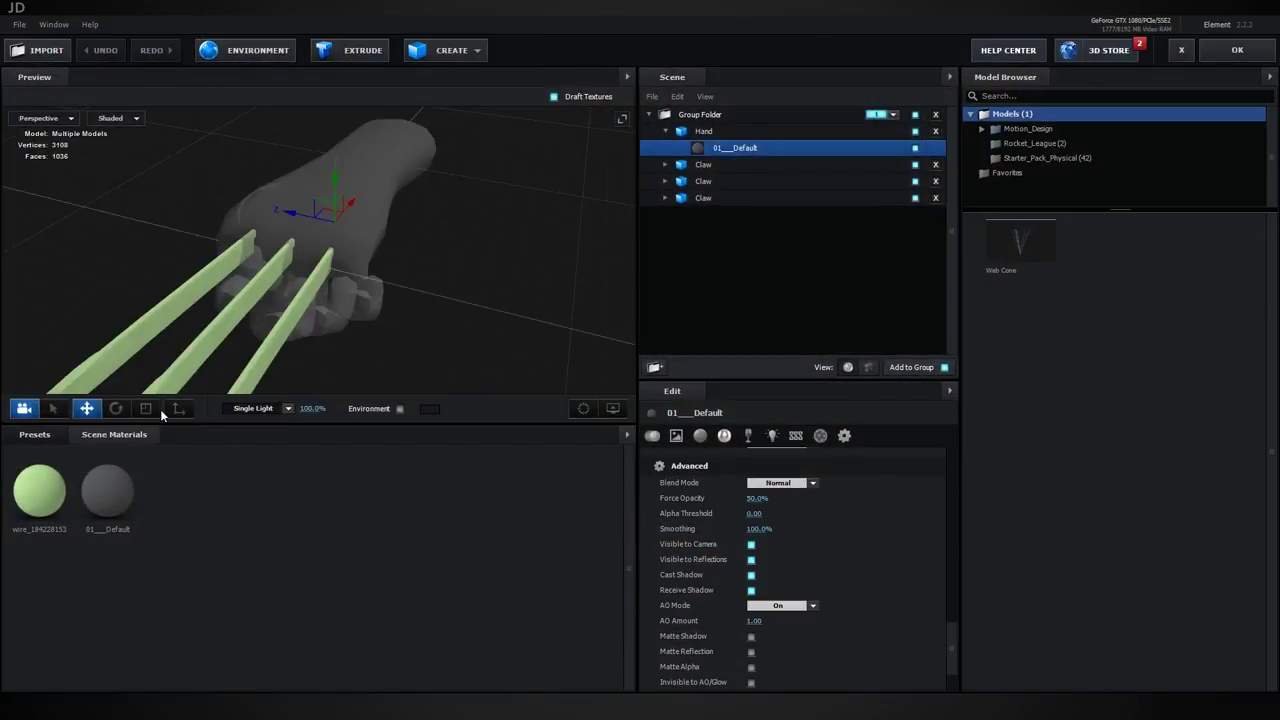
click(116, 408)
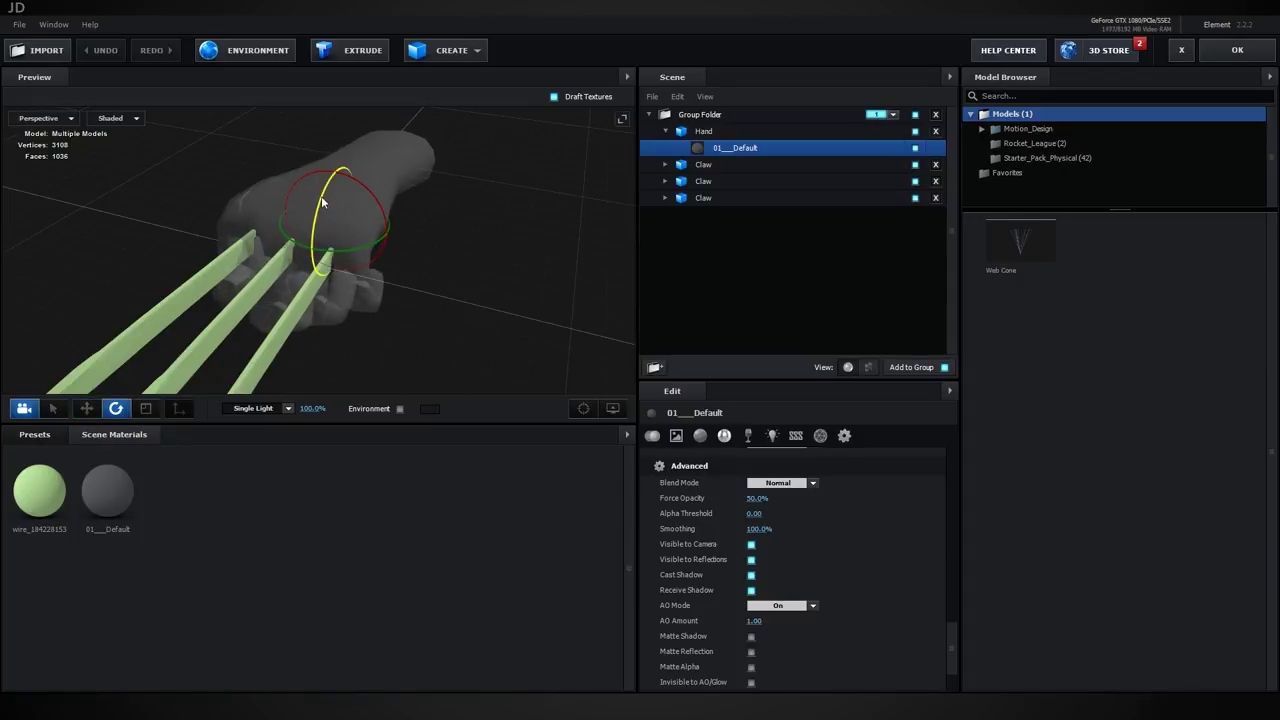
click(320, 210)
click(86, 408)
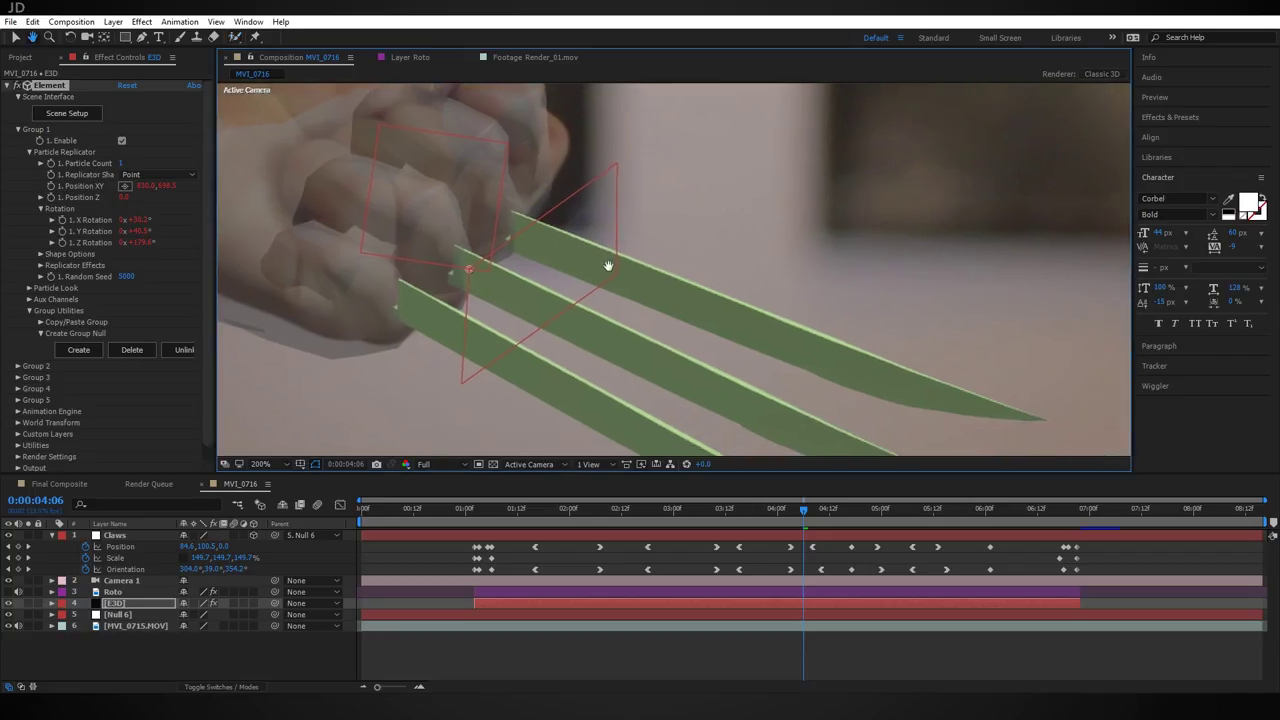
drag(608, 266, 603, 267)
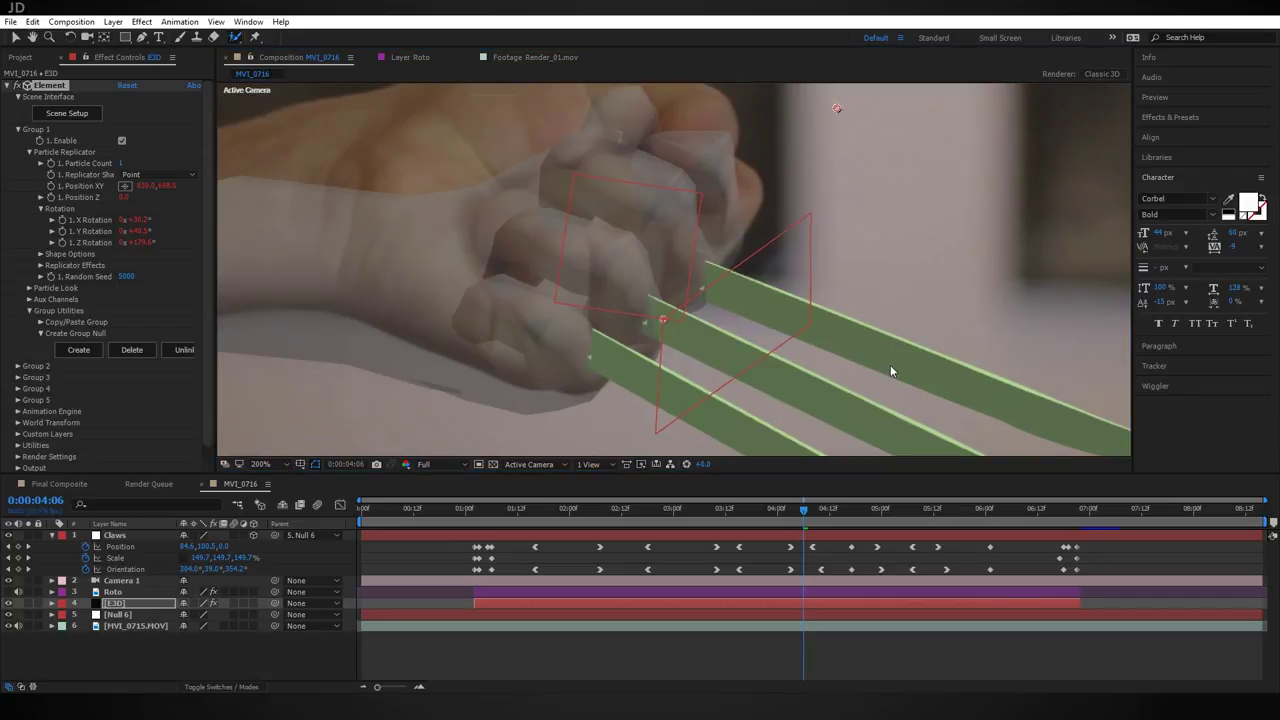
Step: Apply a preset material that hides the Hand model in the render and apply the Element scene
click(88, 115)
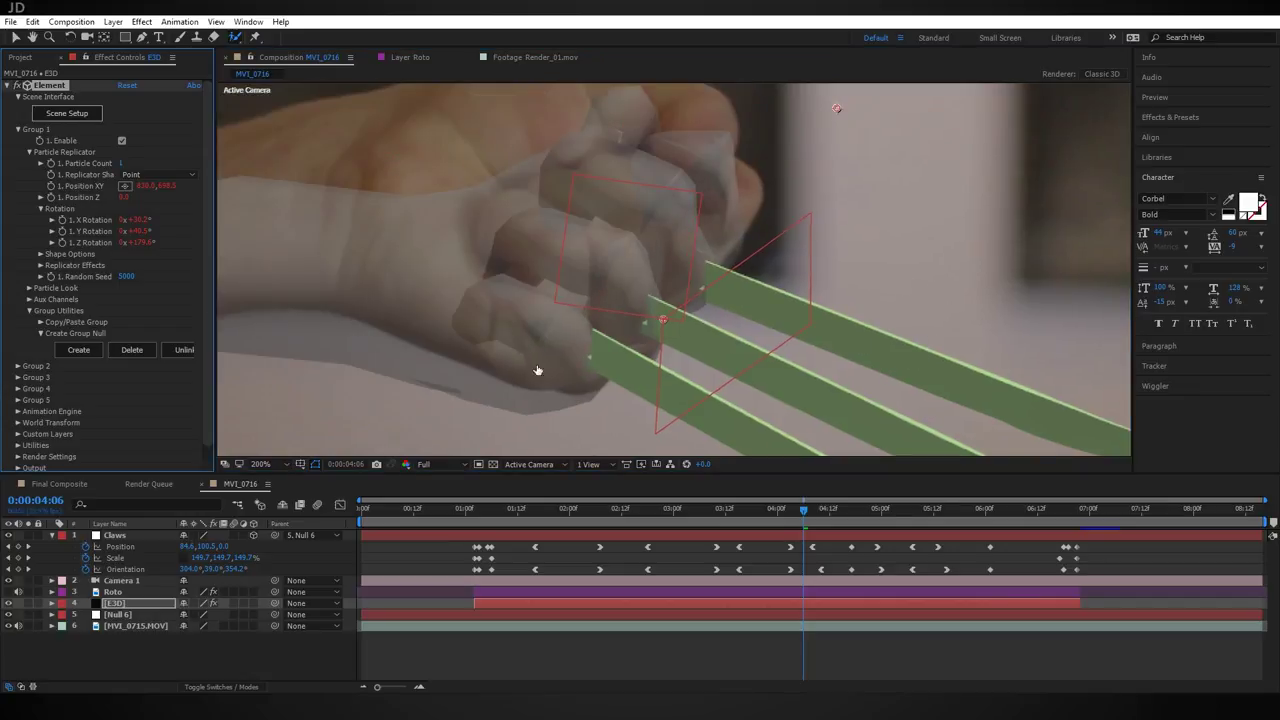
click(701, 134)
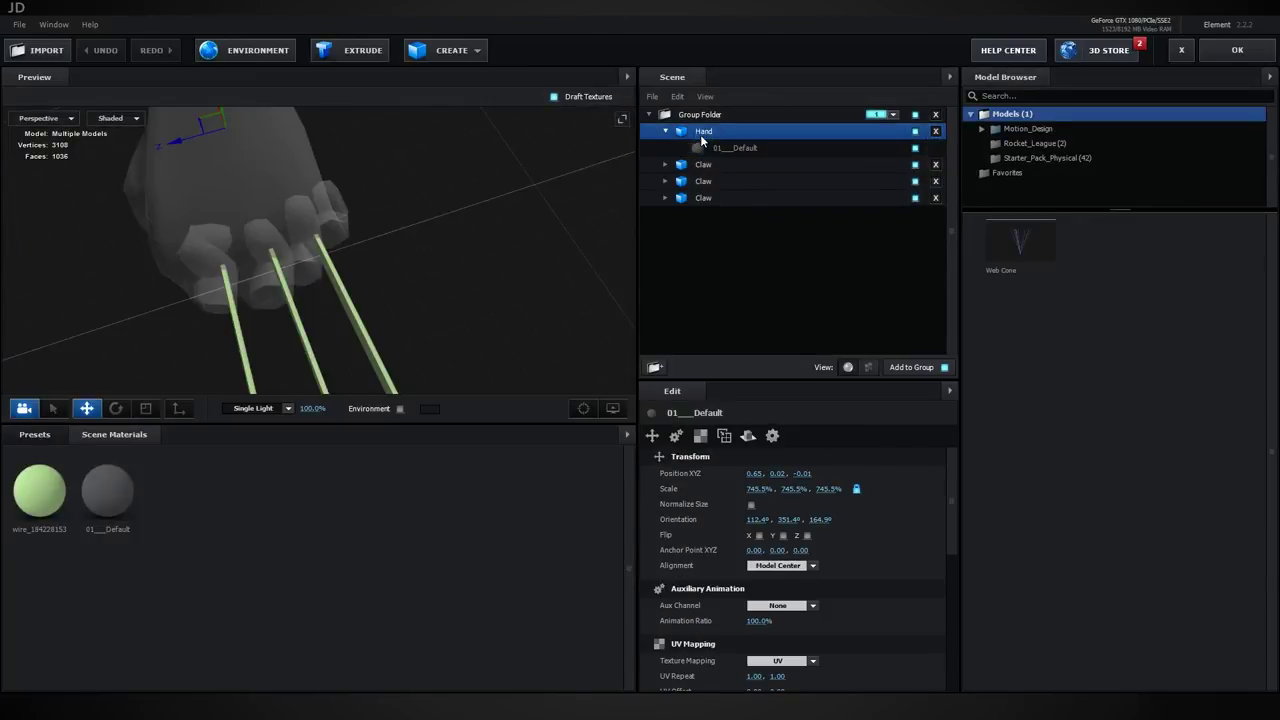
click(34, 434)
click(68, 511)
drag(380, 593, 706, 136)
drag(401, 354, 955, 150)
click(1262, 55)
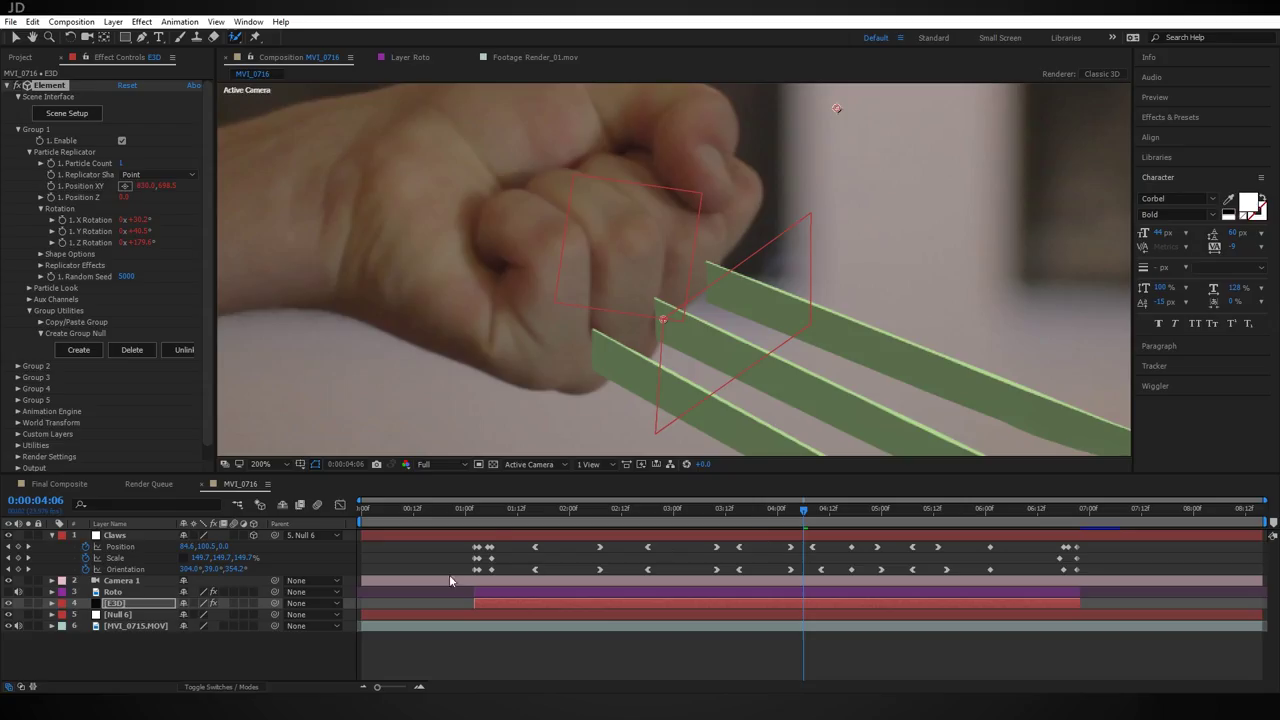
Step: Show the Roto layer again and pre-compose it as Roto Comp 2, moving all attributes into the new composition
click(8, 591)
click(115, 592)
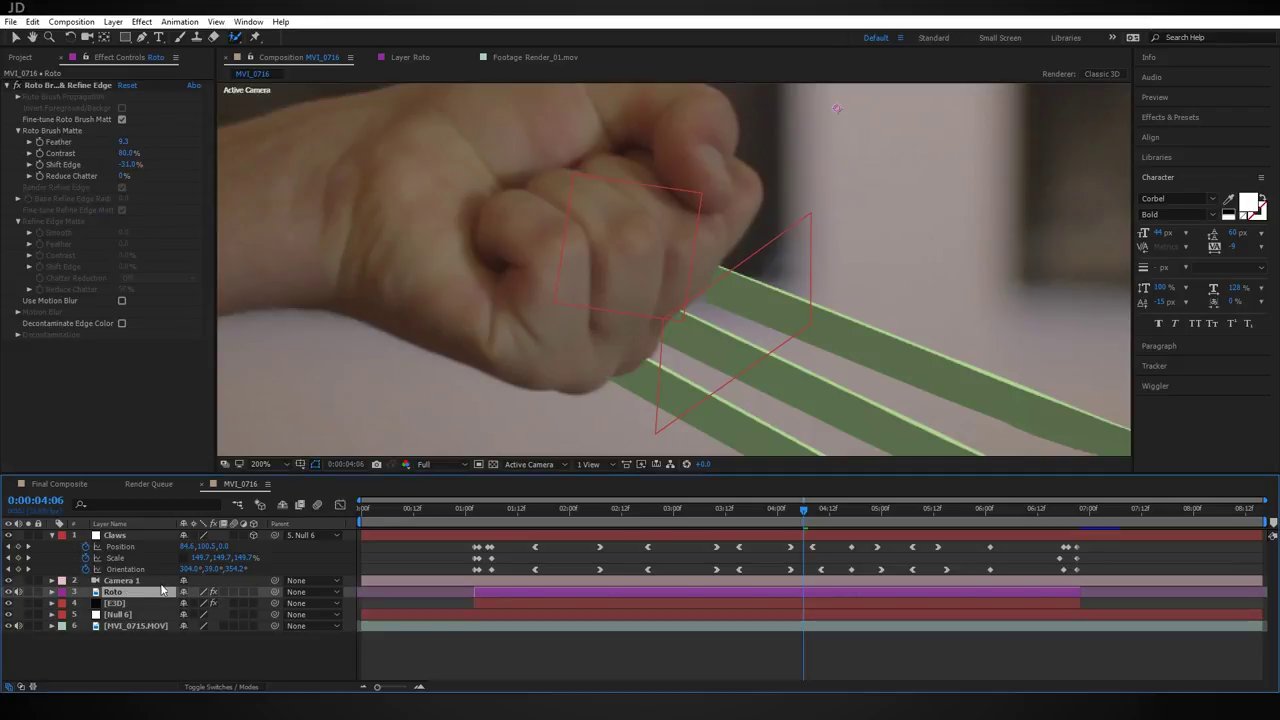
click(113, 22)
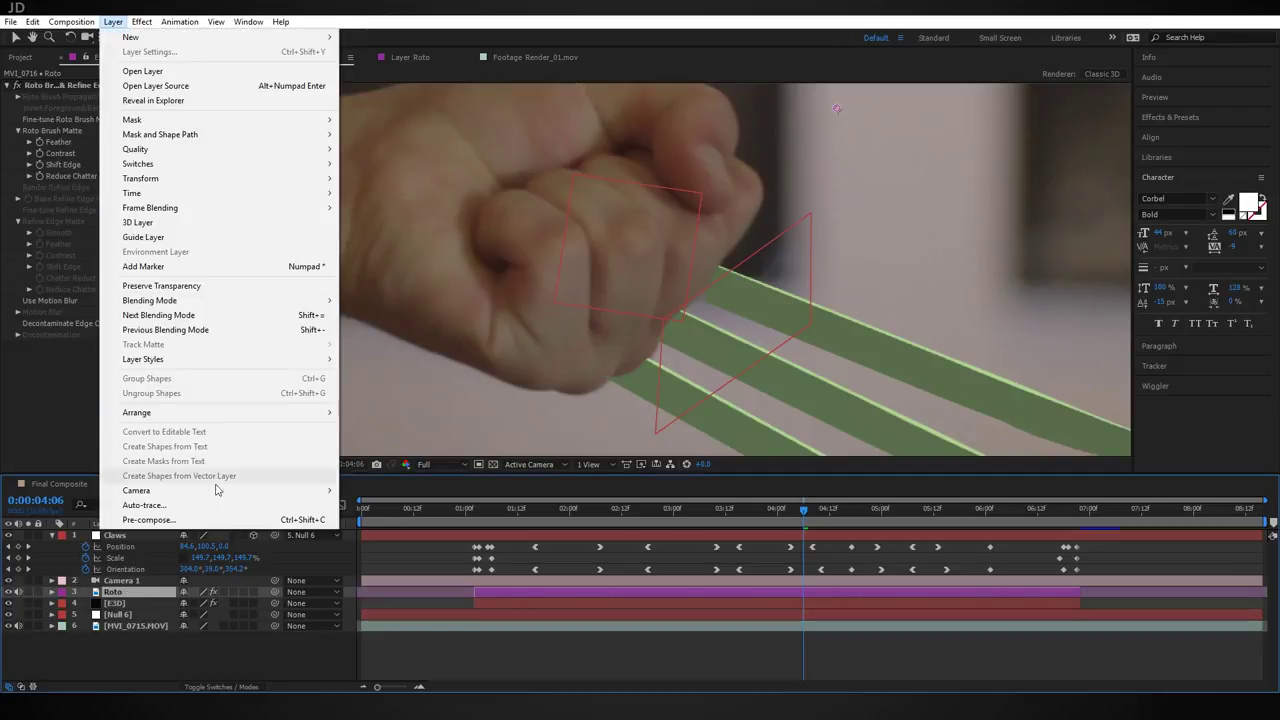
click(150, 521)
click(522, 354)
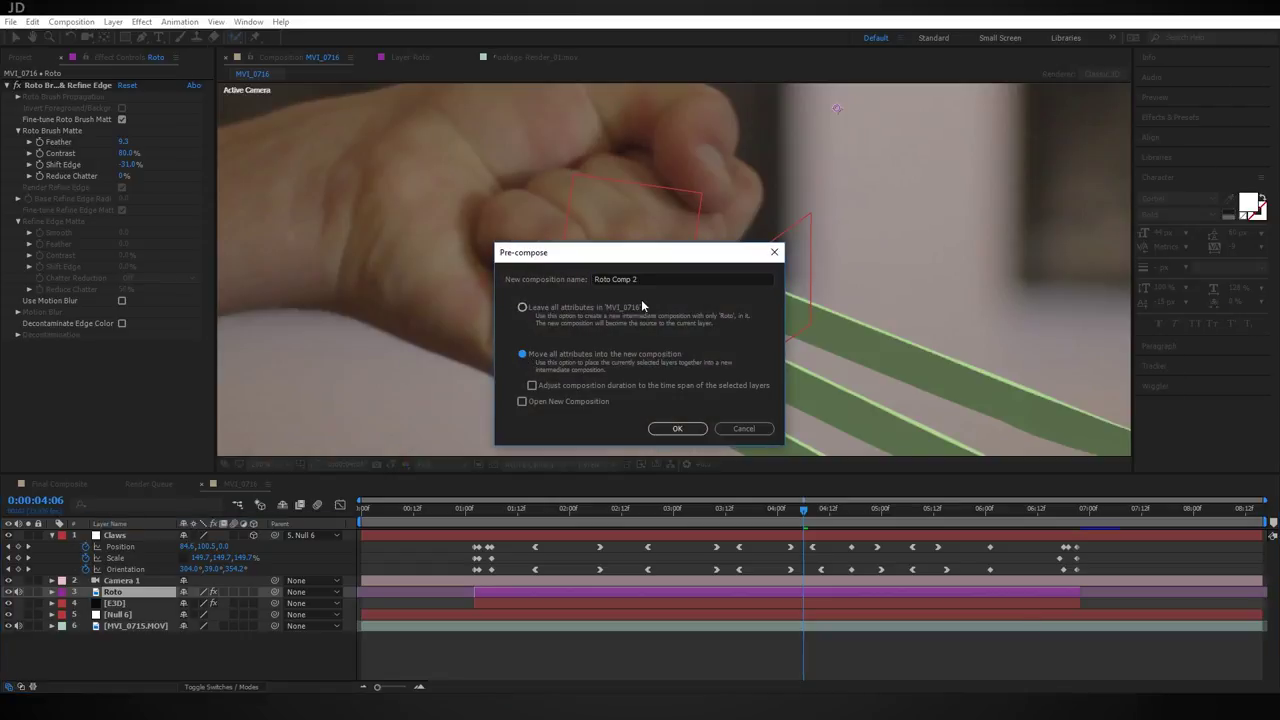
click(690, 431)
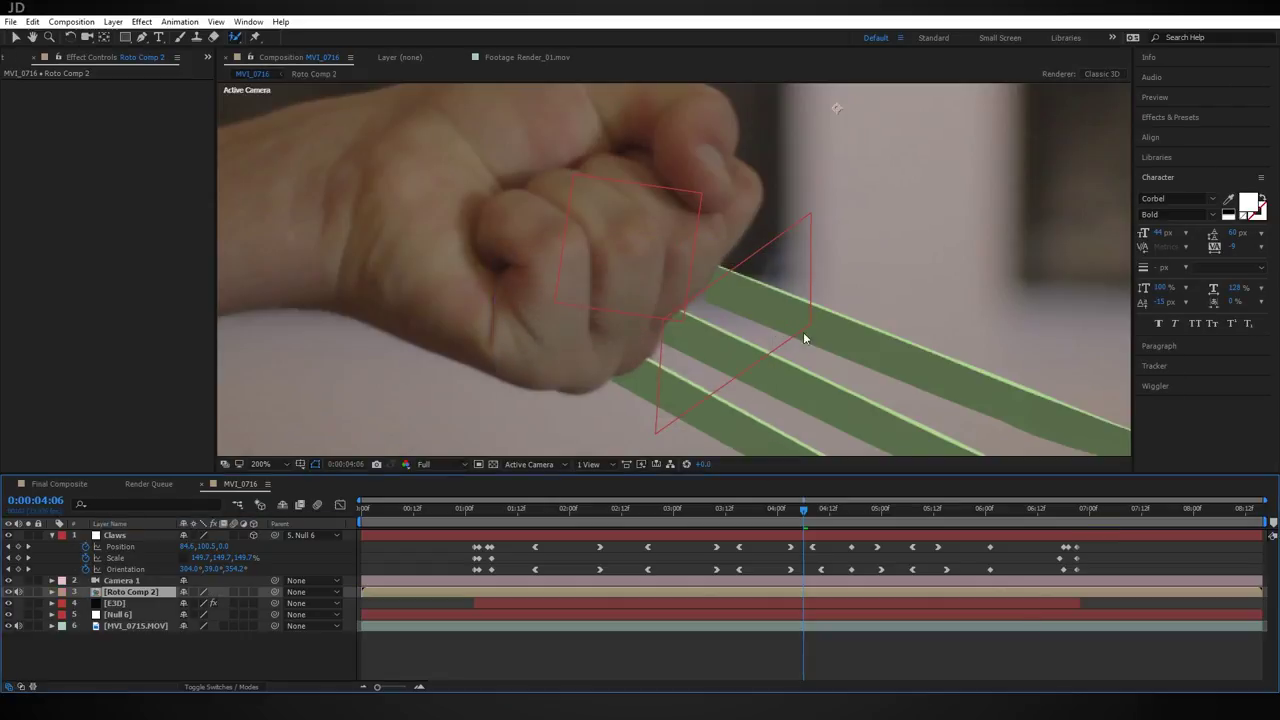
Step: At 0:00:04:04, draw a closed mask on Roto Comp 2 around the knuckles, following the fist's edge where the claws emerge
mouse_move(786, 507)
mouse_down()
mouse_move(719, 504)
mouse_move(847, 506)
mouse_move(795, 506)
mouse_up()
click(141, 38)
click(590, 381)
click(611, 369)
click(637, 362)
click(645, 361)
click(660, 345)
click(663, 316)
click(688, 302)
click(728, 270)
click(765, 229)
click(680, 174)
click(465, 215)
click(493, 405)
click(590, 382)
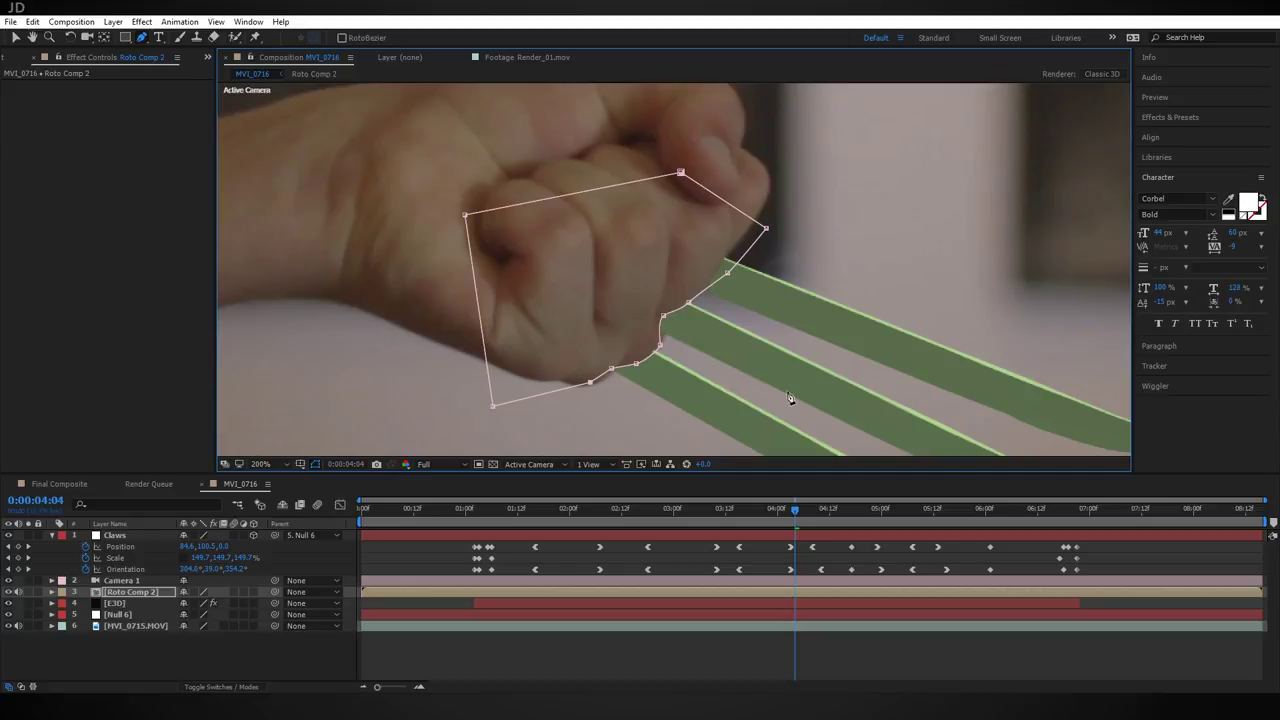
Step: Set the Roto Comp 2 mask to Subtract and enable Mask Path keyframing at 0:00:04:04
click(151, 595)
key(m)
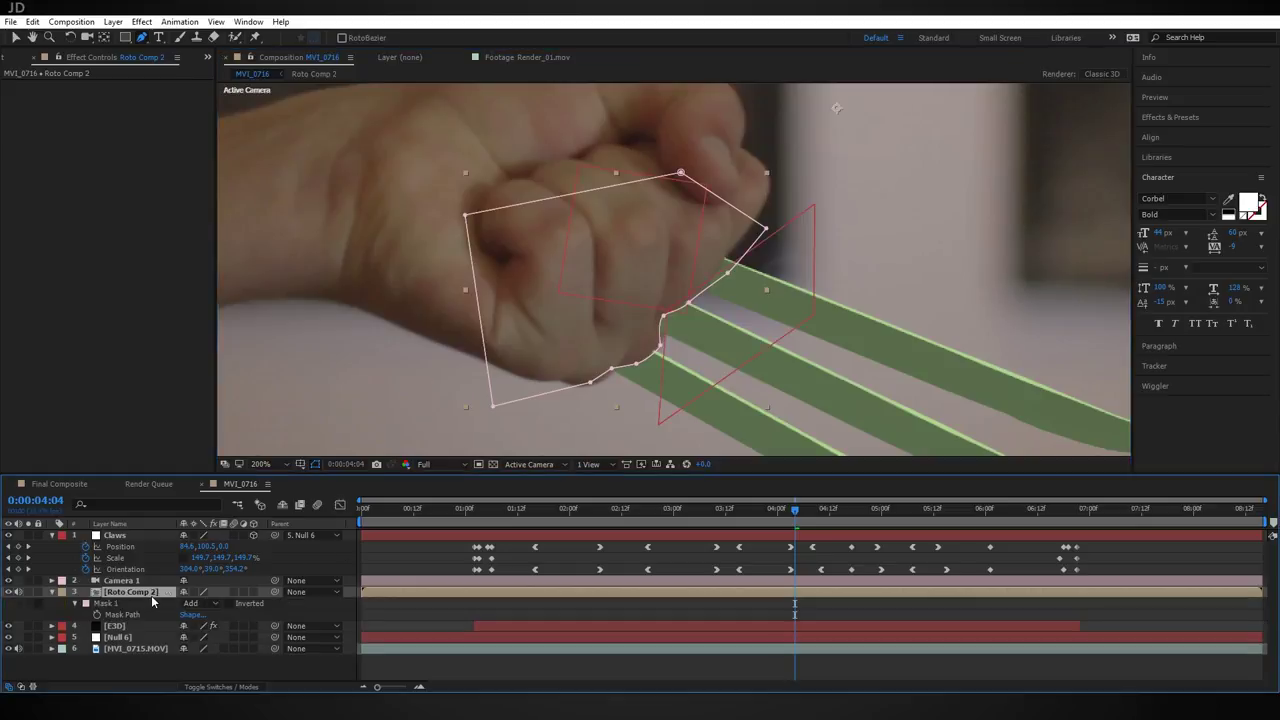
click(191, 604)
click(214, 457)
key(v)
key(period)
click(97, 614)
Step: Keyframe the mask path forward from 0:00:04:04 to 0:00:04:08, moving its points along the fist's edge beside the lowest claw
click(568, 371)
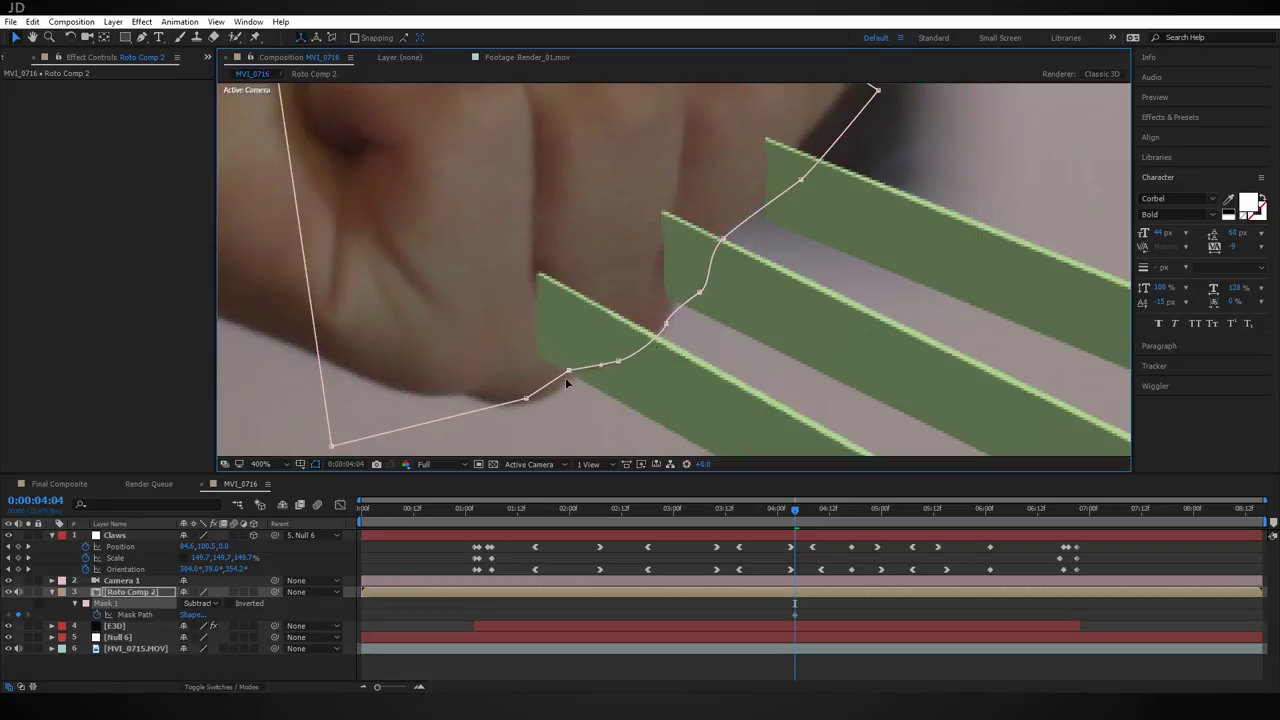
key(Page_Down)
key(Page_Down)
drag(618, 361, 623, 382)
key(Page_Down)
key(Page_Down)
drag(650, 323, 643, 364)
Step: Reshape the mask path at 0:00:04:13 to match the moved knuckles
key(Page_Down)
key(Page_Down)
key(Page_Down)
key(Page_Down)
key(Page_Down)
drag(716, 279, 666, 206)
key(comma)
Step: Pull the mask points down at the claw bases on the frames up to 0:00:04:15
key(Page_Down)
key(Page_Down)
key(Page_Up)
drag(573, 295, 607, 378)
click(605, 251)
drag(612, 280, 637, 332)
Step: Go back to 0:00:04:10 and lower the mask's upper corner points between the two farther claws
key(Page_Up)
key(Page_Up)
key(Page_Up)
key(Page_Up)
drag(679, 190, 686, 289)
drag(764, 246, 734, 304)
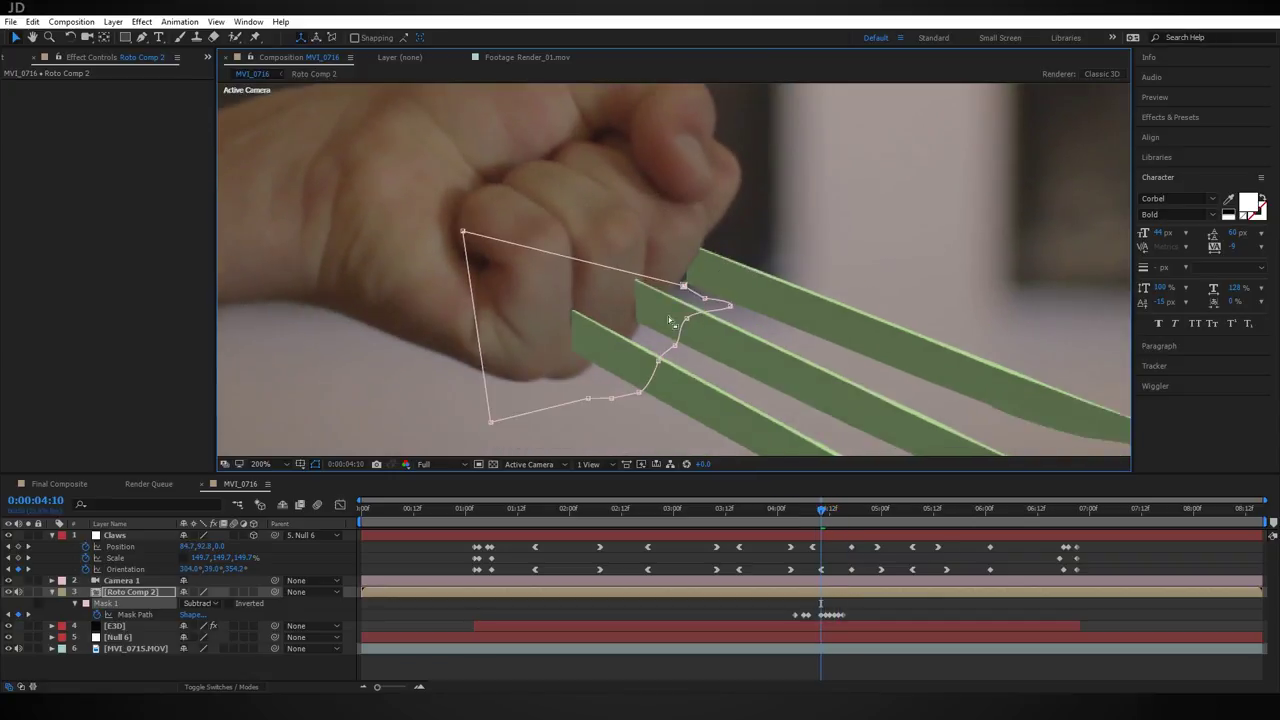
Step: Lower the mask's upper corner points at 0:00:04:08 and 0:00:04:06 to free the farthest claw
key(Page_Up)
key(Page_Up)
drag(684, 247, 688, 303)
key(Page_Up)
key(Page_Up)
drag(674, 178, 689, 302)
drag(760, 240, 720, 323)
Step: Lower the mask's upper corner at the middle claw's base around 0:00:04:04
key(Page_Up)
scroll(694, 310, up, 1)
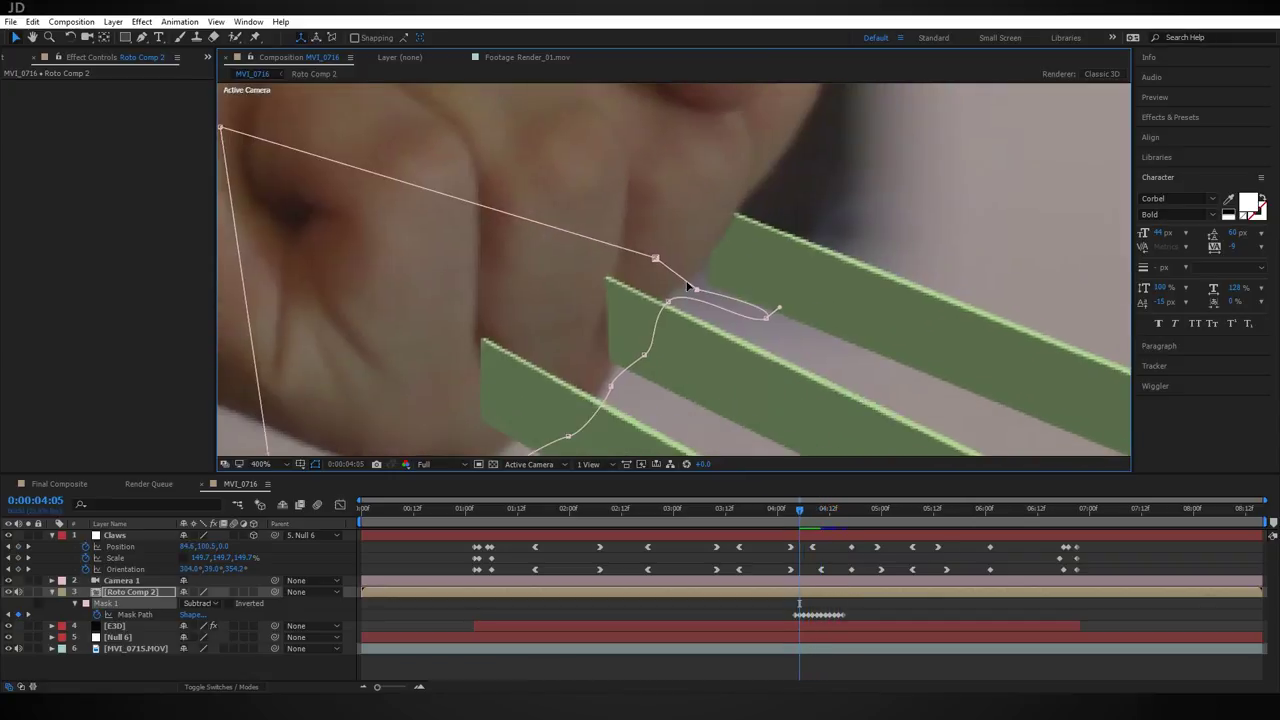
key(Page_Up)
drag(650, 240, 637, 310)
key(Page_Up)
key(Page_Up)
Step: Work back through the frames to about 0:00:03:22 and adjust the mask's upper corner point
scroll(650, 290, down, 1)
key(Page_Up)
key(Page_Up)
key(Page_Up)
key(Page_Up)
drag(654, 263, 666, 216)
Step: Reshape the mask's edge near the middle claw at about 0:00:03:19 and 0:00:03:18
key(Page_Up)
key(Page_Up)
key(Page_Up)
scroll(666, 216, up, 1)
drag(659, 165, 724, 216)
key(Page_Up)
drag(739, 301, 743, 303)
Step: Work back to about 0:00:03:17 and move the mask points onto the knuckle edges around the claw bases
key(Page_Up)
key(Page_Up)
key(Page_Up)
key(Page_Up)
key(Page_Up)
key(Page_Up)
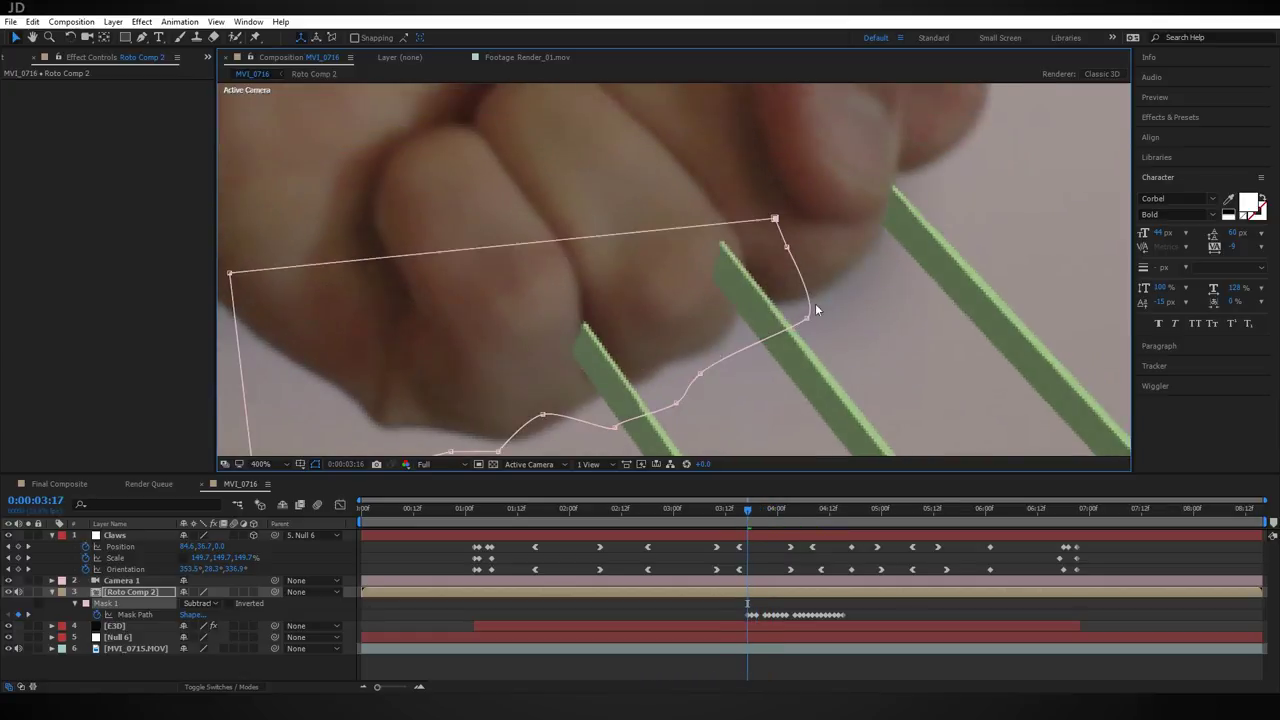
drag(636, 258, 678, 298)
drag(580, 283, 601, 325)
drag(805, 137, 783, 242)
drag(817, 165, 840, 243)
Step: Copy and paste the earliest Mask Path keyframe, and pull the mask's upper edge down from the fist to the claw bases
key(Page_Down)
key(Page_Down)
click(730, 614)
key(ctrl+c)
key(ctrl+v)
key(Page_Down)
key(Page_Down)
drag(788, 206, 769, 259)
drag(837, 200, 773, 197)
drag(290, 257, 490, 323)
Step: Add two points to the mask path with the Pen tool and fit them to the knuckle edge beside the lowest claw
key(g)
click(649, 287)
click(633, 290)
click(16, 37)
drag(649, 287, 606, 254)
drag(633, 290, 609, 343)
Step: Fit the added mask points to the knuckle gap at the lowest claw's base at 0:00:03:15
key(Page_Up)
key(Page_Down)
key(Page_Up)
key(Page_Up)
drag(667, 296, 637, 291)
drag(656, 301, 627, 365)
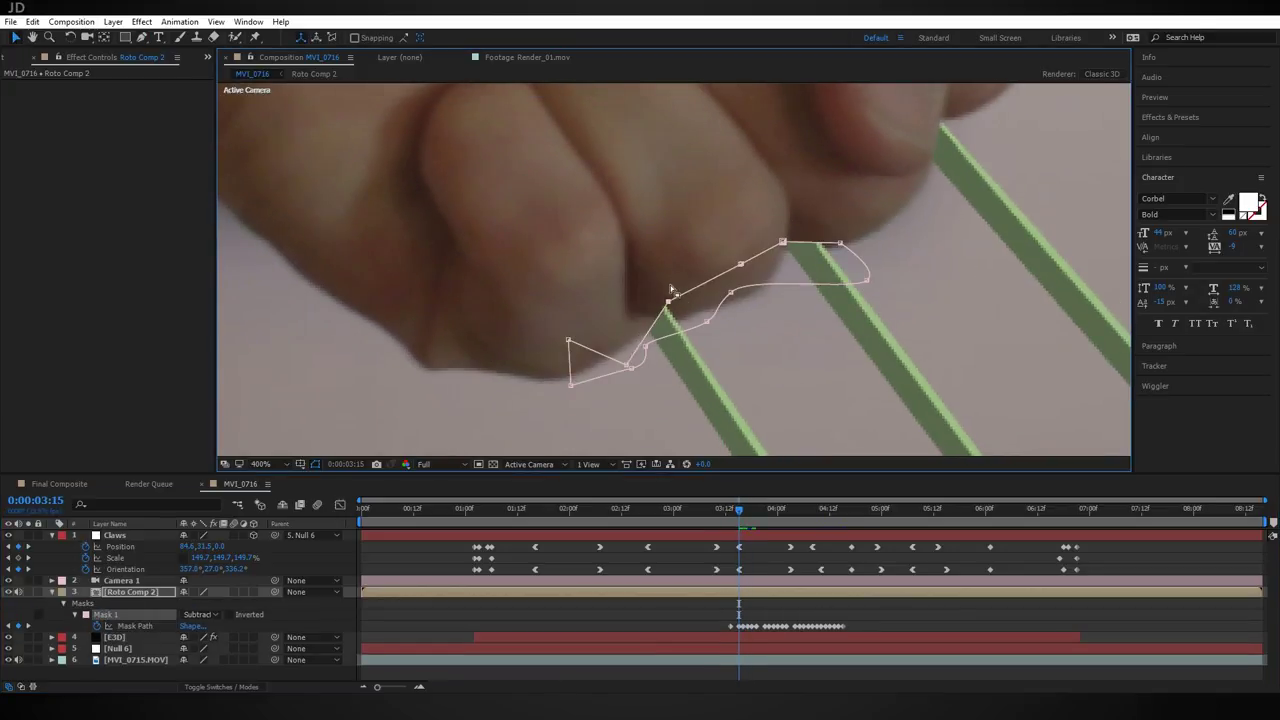
Step: Reshape the mask around the claw bases at 0:00:03:19 to follow the turned fist
key(Page_Down)
key(Page_Down)
key(Page_Down)
key(Page_Down)
drag(740, 86, 694, 171)
drag(629, 177, 580, 283)
drag(694, 171, 603, 234)
drag(749, 160, 734, 250)
Step: Delete all Mask Path keyframes after 0:00:03:21
key(Page_Down)
key(Page_Down)
drag(850, 633, 769, 618)
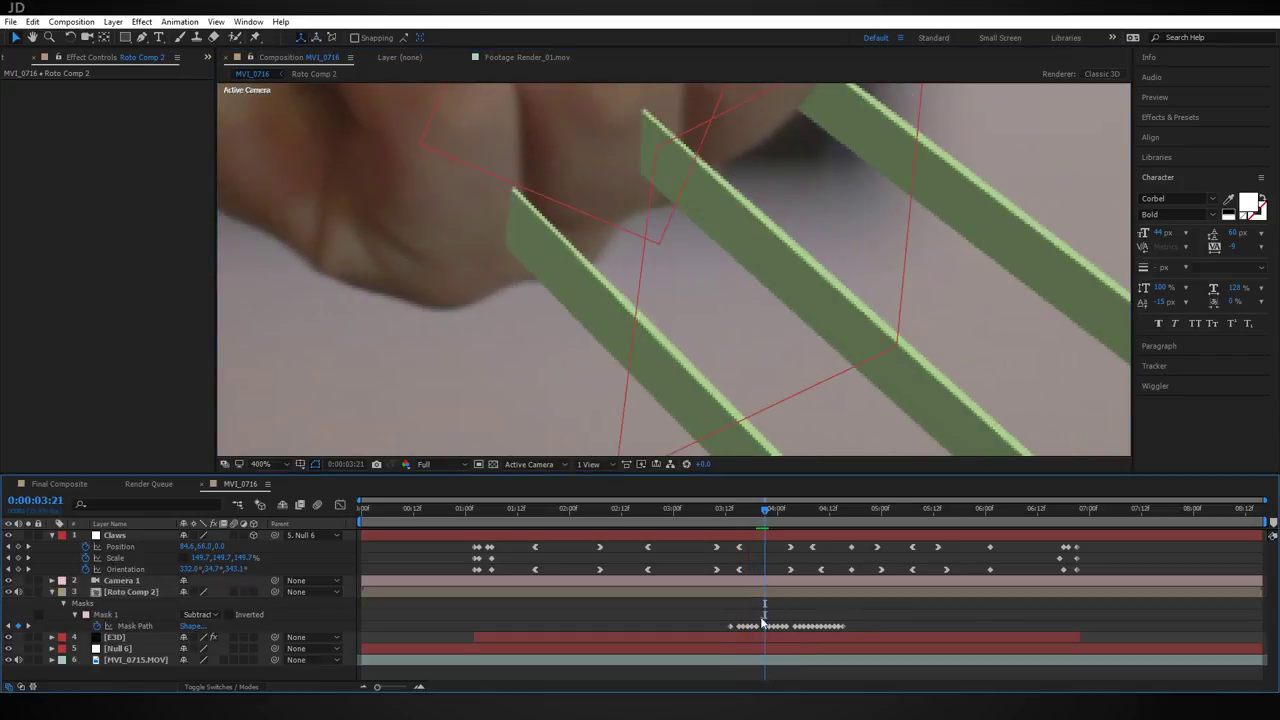
key(Delete)
Step: Reshape the mask at 0:00:03:23 so its corners follow the knuckle edges at the two lower claws' bases
drag(630, 346, 590, 314)
drag(714, 310, 683, 334)
drag(793, 237, 740, 217)
key(Page_Down)
key(Page_Down)
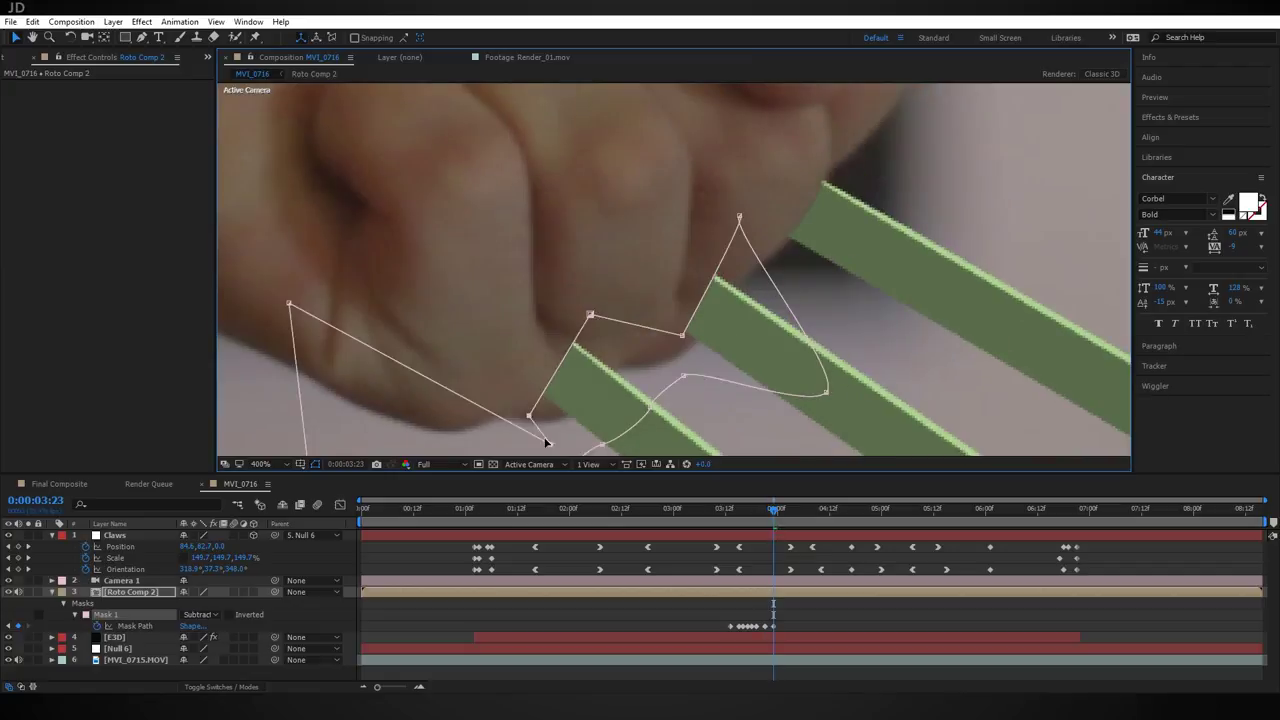
drag(571, 422, 533, 447)
Step: Adjust the mask points around the claw bases at 0:00:04:01 and 0:00:04:03
key(Page_Down)
key(Page_Down)
drag(735, 290, 731, 200)
drag(529, 357, 511, 392)
key(Page_Down)
key(Page_Down)
drag(646, 315, 675, 372)
Step: Refit the mask at 0:00:04:05 and 0:00:04:07 along the lowest claw and the knuckle above it
key(Page_Down)
key(Page_Down)
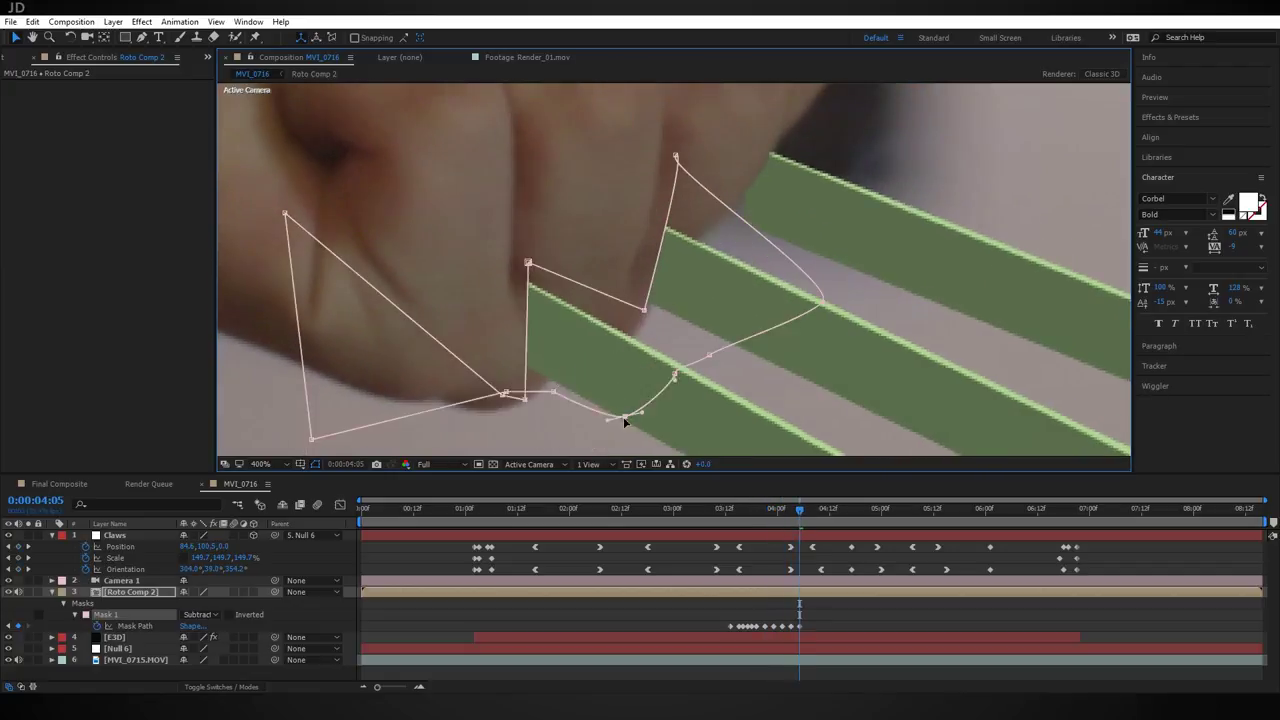
drag(598, 355, 625, 416)
key(Page_Down)
key(Page_Down)
drag(643, 307, 616, 329)
drag(616, 329, 616, 297)
Step: Refit the mask's corner points to the knuckle edges and claw bases at 0:00:04:09 and 0:00:04:11
key(Page_Down)
key(Page_Down)
drag(674, 124, 664, 122)
drag(616, 297, 603, 269)
key(Page_Down)
key(Page_Down)
drag(498, 225, 489, 174)
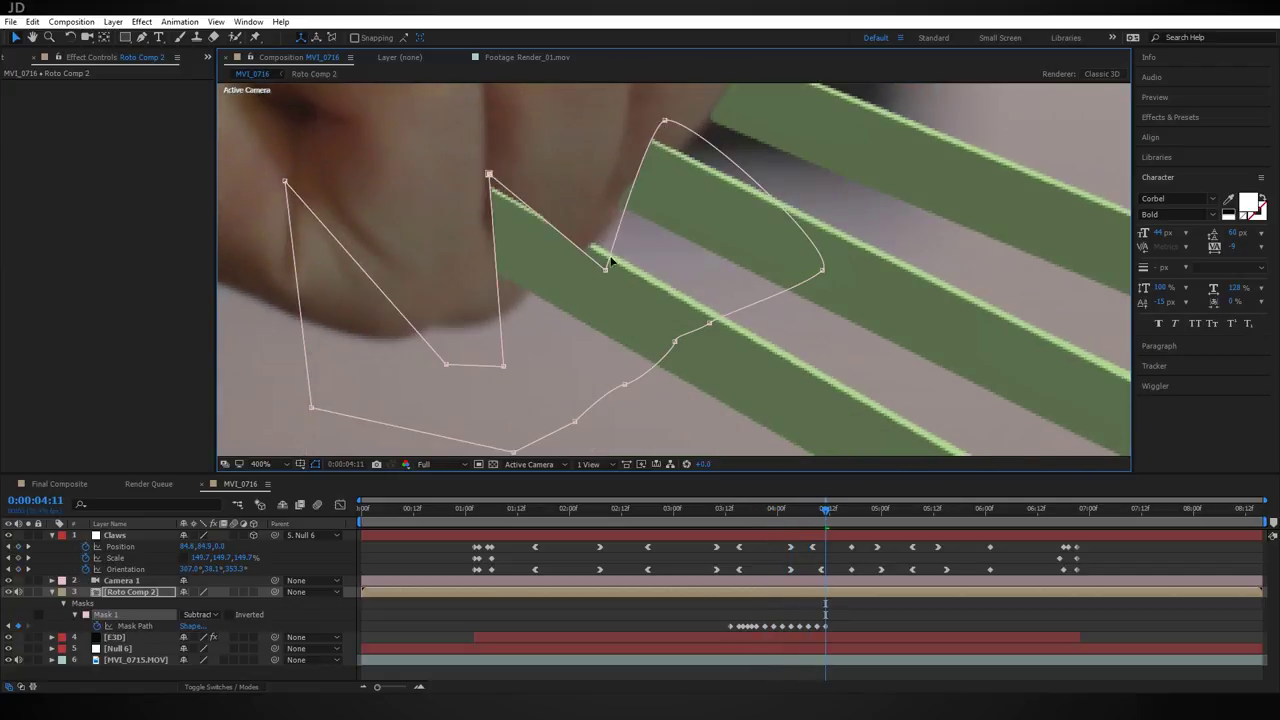
drag(664, 104, 684, 247)
Step: Adjust the mask point by the lowest claw at 0:00:04:13, and return to 0:00:03:15 to review the masked claws
key(Page_Down)
key(Page_Down)
drag(509, 320, 529, 272)
key(Page_Down)
key(Page_Down)
scroll(671, 279, down, 2)
drag(843, 510, 739, 510)
scroll(837, 194, up, 1)
click(740, 580)
scroll(672, 284, down, 1)
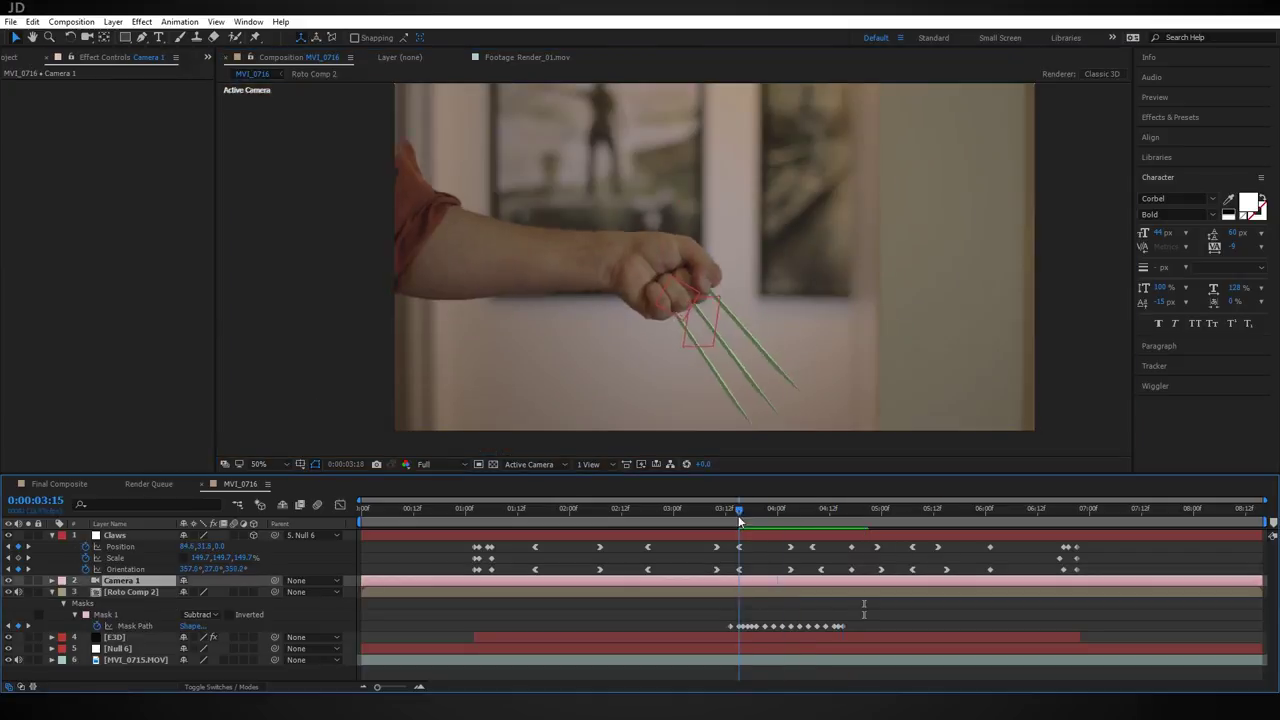
Step: Refit Roto Comp 2's mask around the claw bases on the earlier frames, at about 0:00:03:10 and 0:00:03:08
click(131, 592)
scroll(663, 329, up, 2)
key(Page_Down)
key(Page_Down)
key(Page_Up)
key(Page_Up)
key(Page_Up)
key(Page_Up)
key(Page_Up)
key(Page_Up)
key(Page_Up)
drag(704, 322, 606, 232)
key(Page_Up)
key(Page_Up)
drag(737, 351, 692, 271)
key(Page_Down)
scroll(675, 272, down, 3)
scroll(988, 390, up, 1)
click(868, 675)
Step: Refit Roto Comp 2's mask points around the claw bases at about 0:00:04:10 and at 0:00:04:14
drag(710, 510, 817, 516)
click(131, 592)
scroll(268, 456, up, 2)
key(Page_Down)
drag(508, 219, 459, 246)
key(Page_Down)
key(Page_Down)
key(Page_Down)
key(Page_Down)
drag(663, 364, 582, 363)
Step: Adjust the mask around the middle claw's base in the last few frames after 0:00:04:14
click(841, 627)
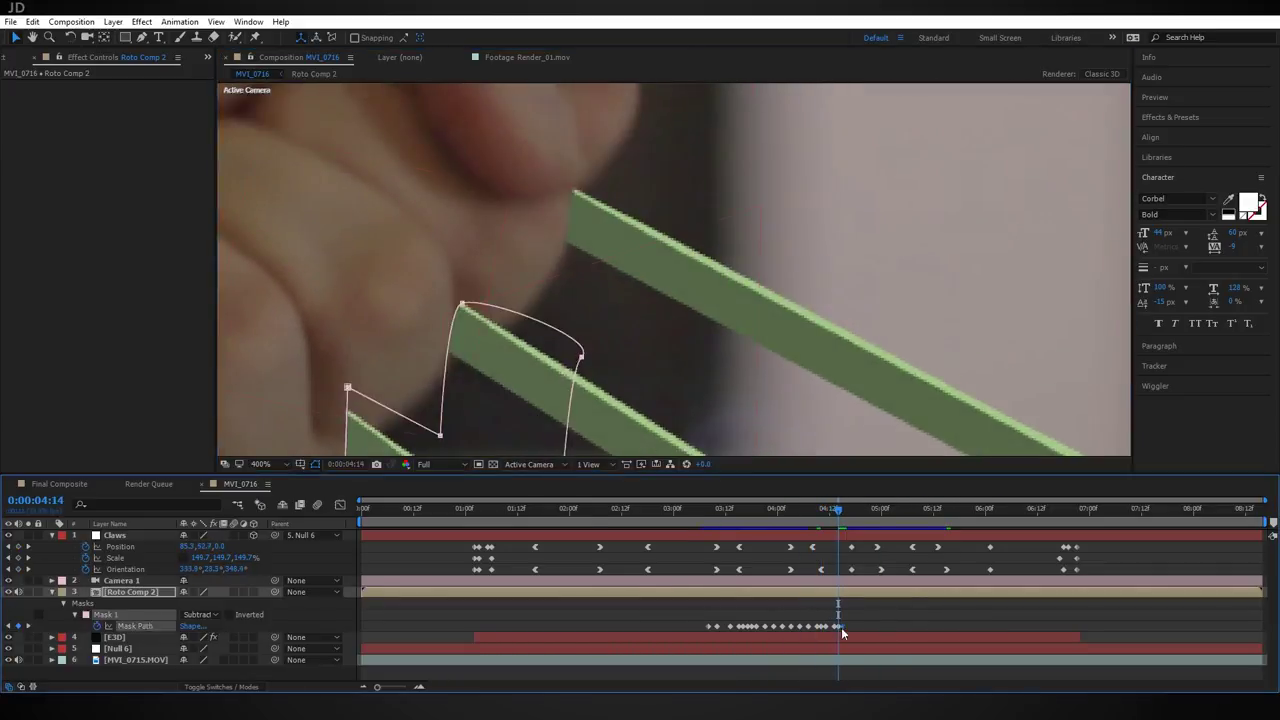
key(Page_Down)
key(Page_Down)
drag(463, 306, 451, 194)
key(Page_Down)
scroll(480, 337, down, 1)
scroll(480, 337, up, 1)
Step: Feather Mask 1 on Roto Comp 2 by 2 pixels, checking the edge at 0:00:04:04
drag(851, 512, 795, 513)
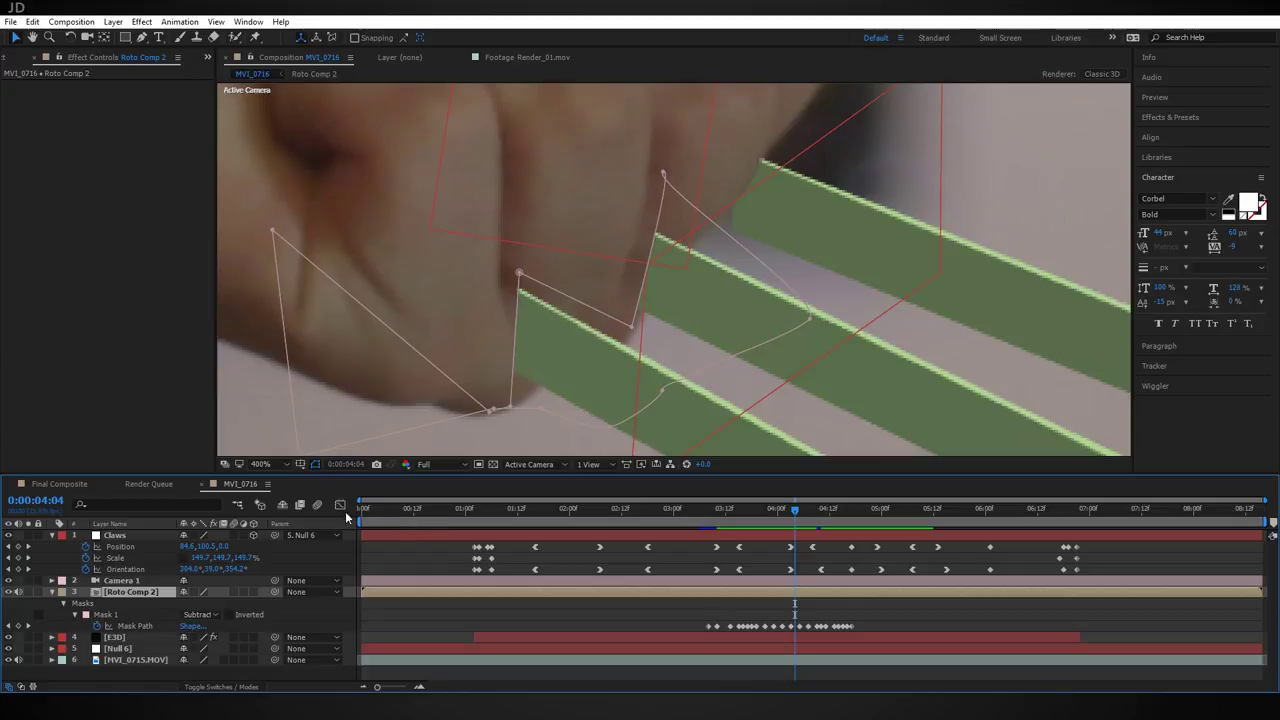
key(f)
click(207, 614)
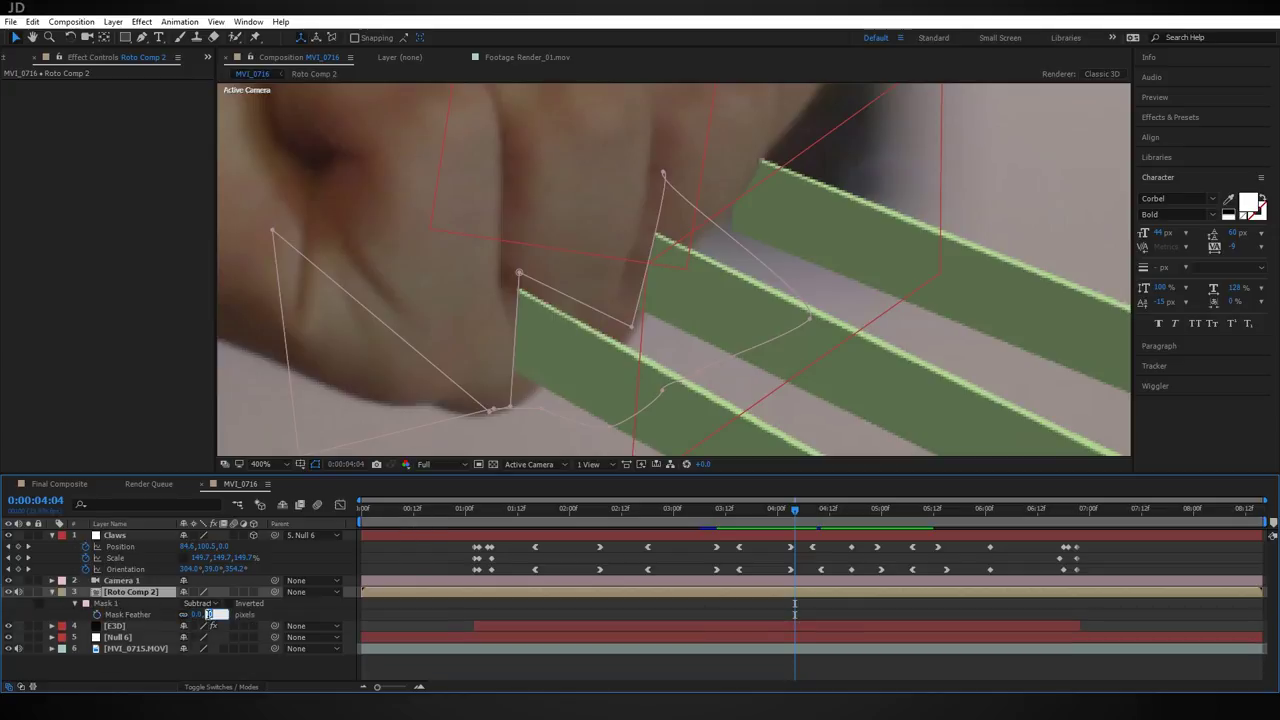
text(2)
key(Return)
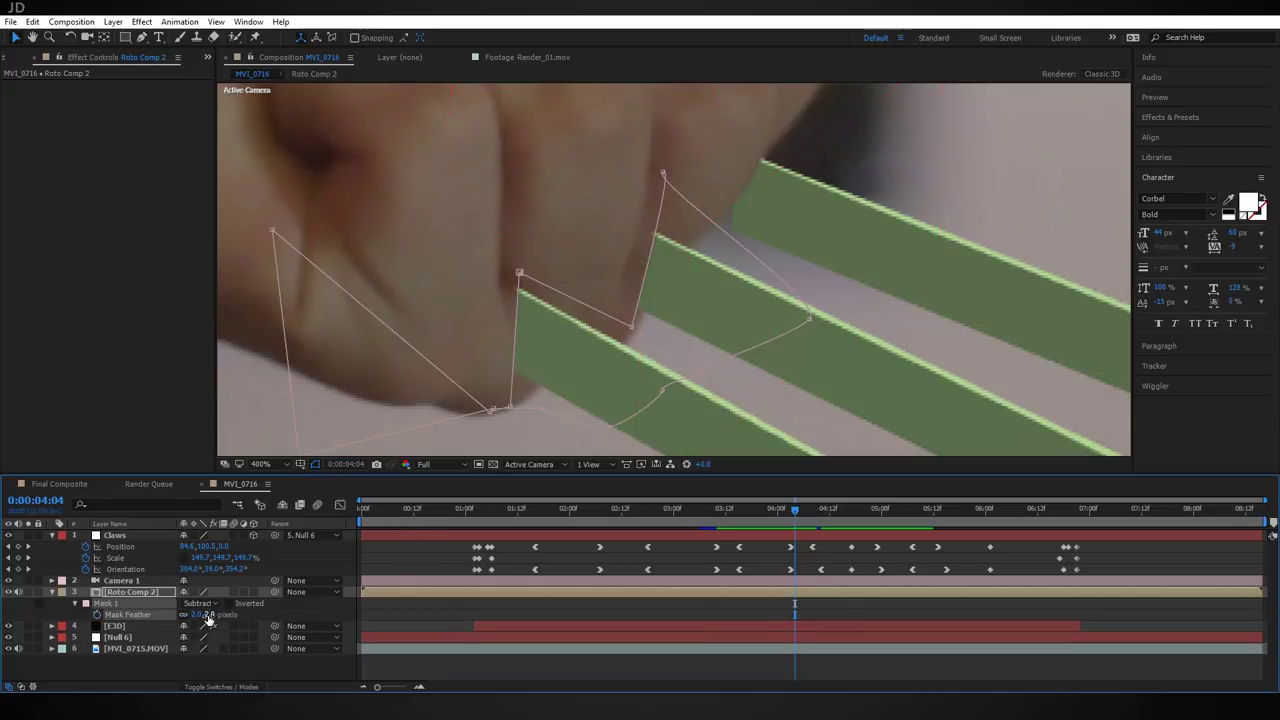
Step: Inspect the claw bases, and nudge the Hand matte model along its X axis in the E3D layer's scene setup
click(647, 354)
scroll(651, 250, down, 1)
drag(651, 250, 717, 298)
scroll(678, 308, up, 2)
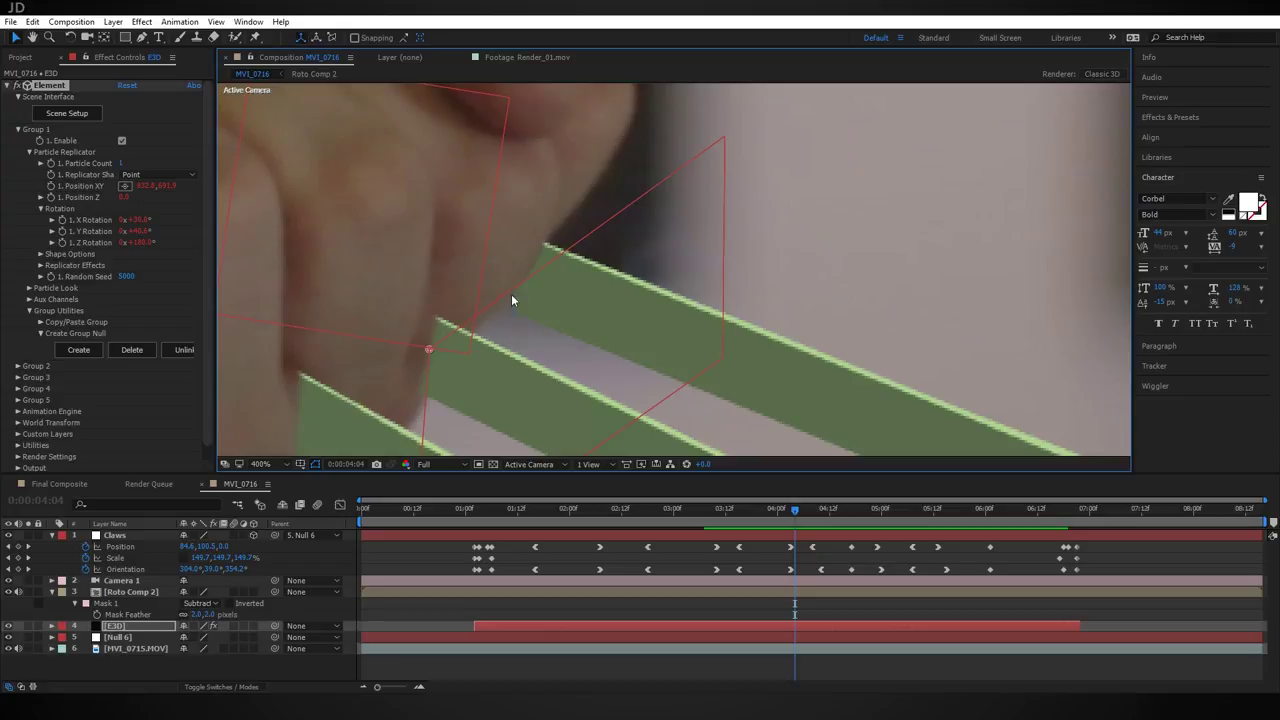
scroll(516, 308, down, 2)
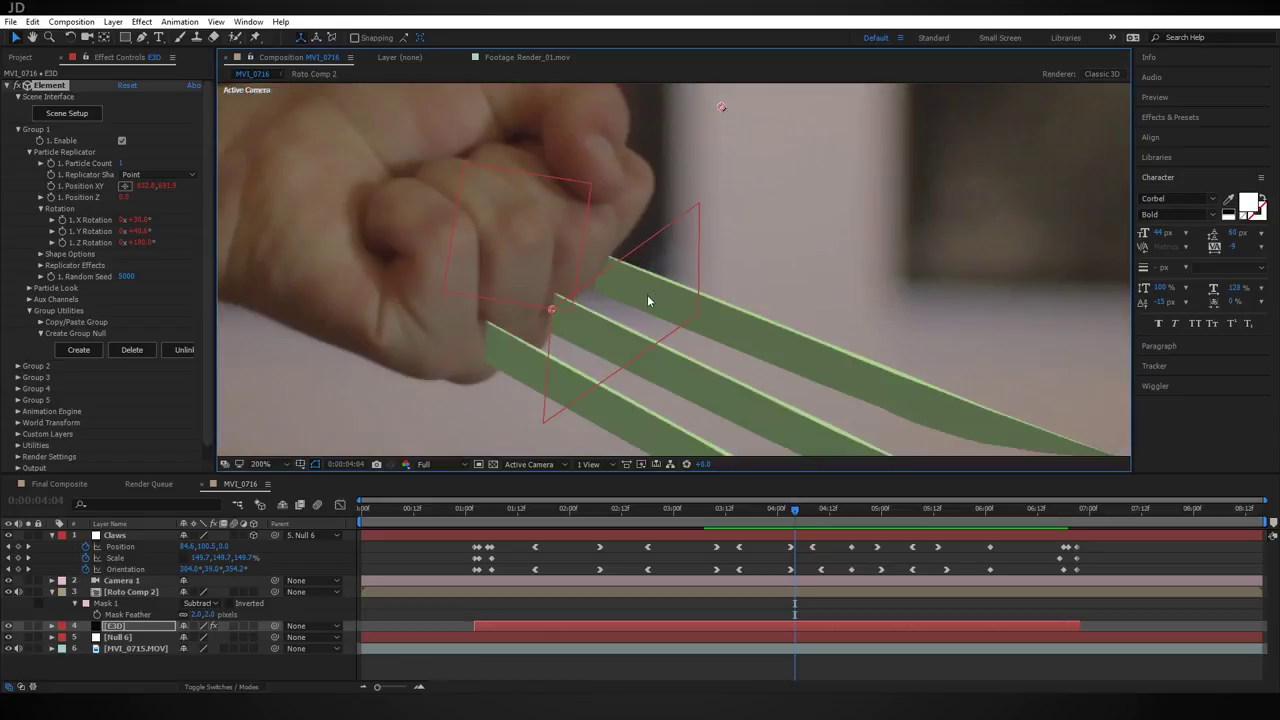
click(96, 114)
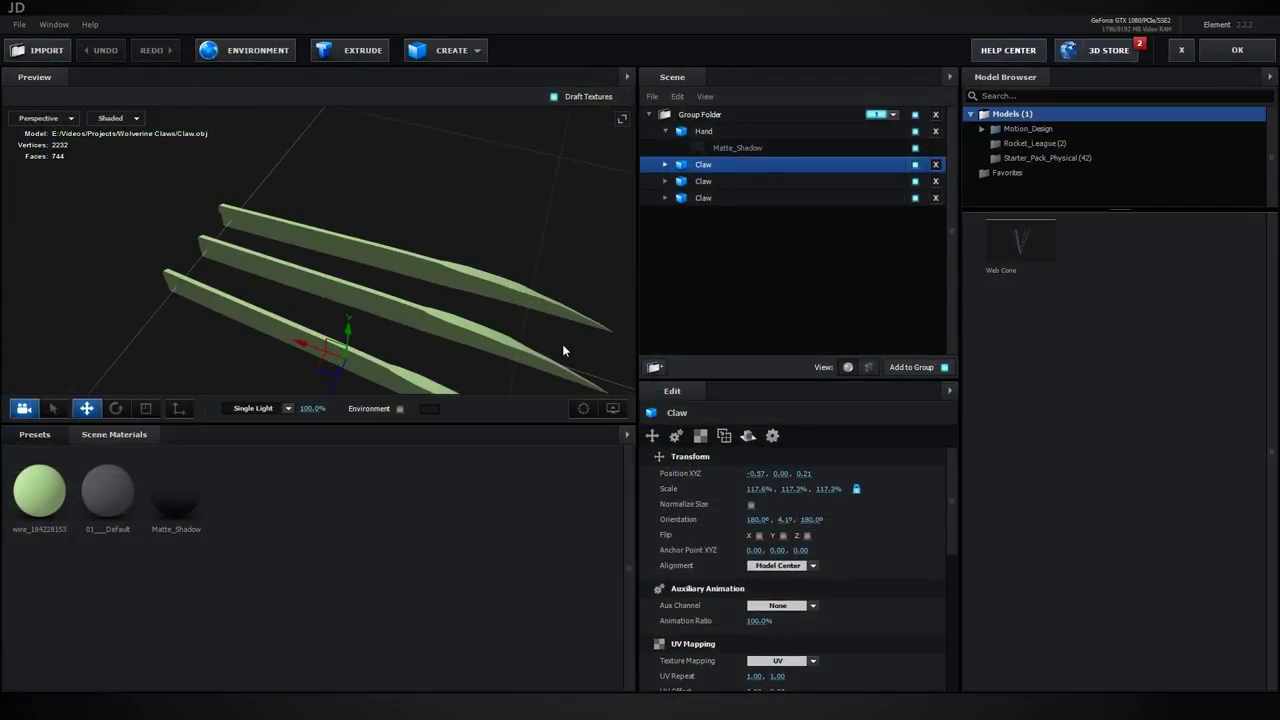
drag(448, 282, 560, 291)
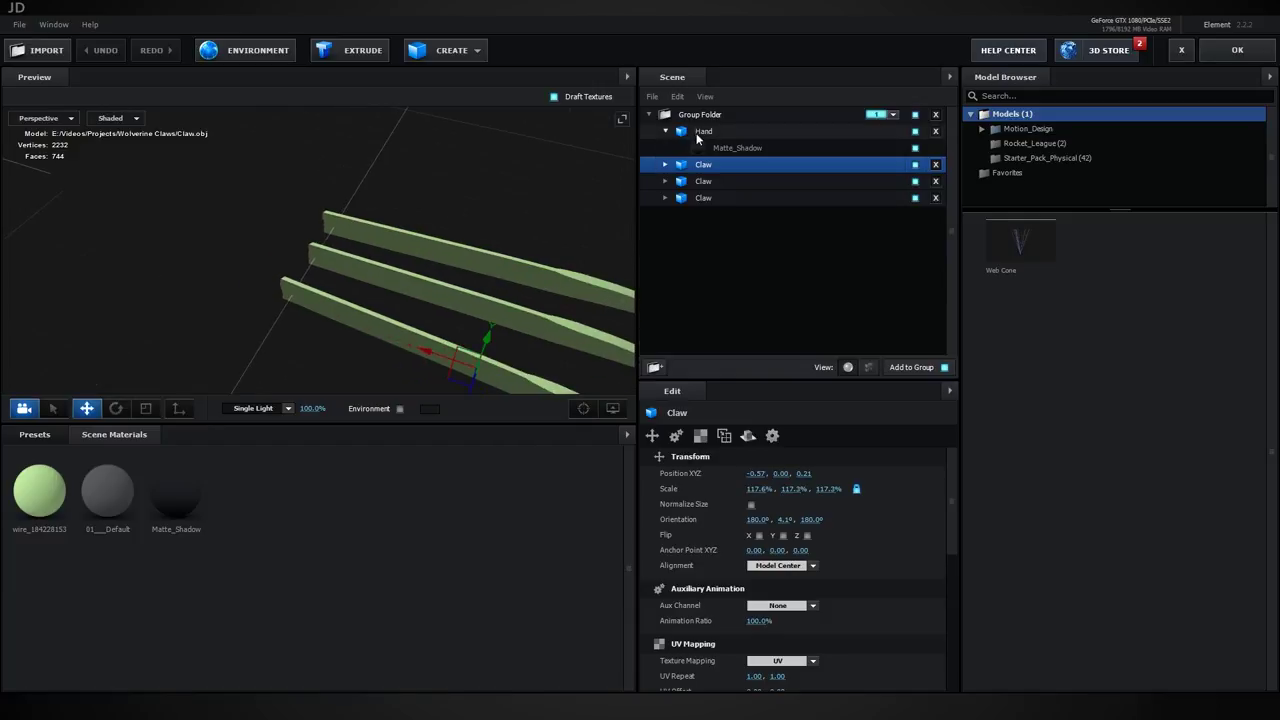
click(700, 133)
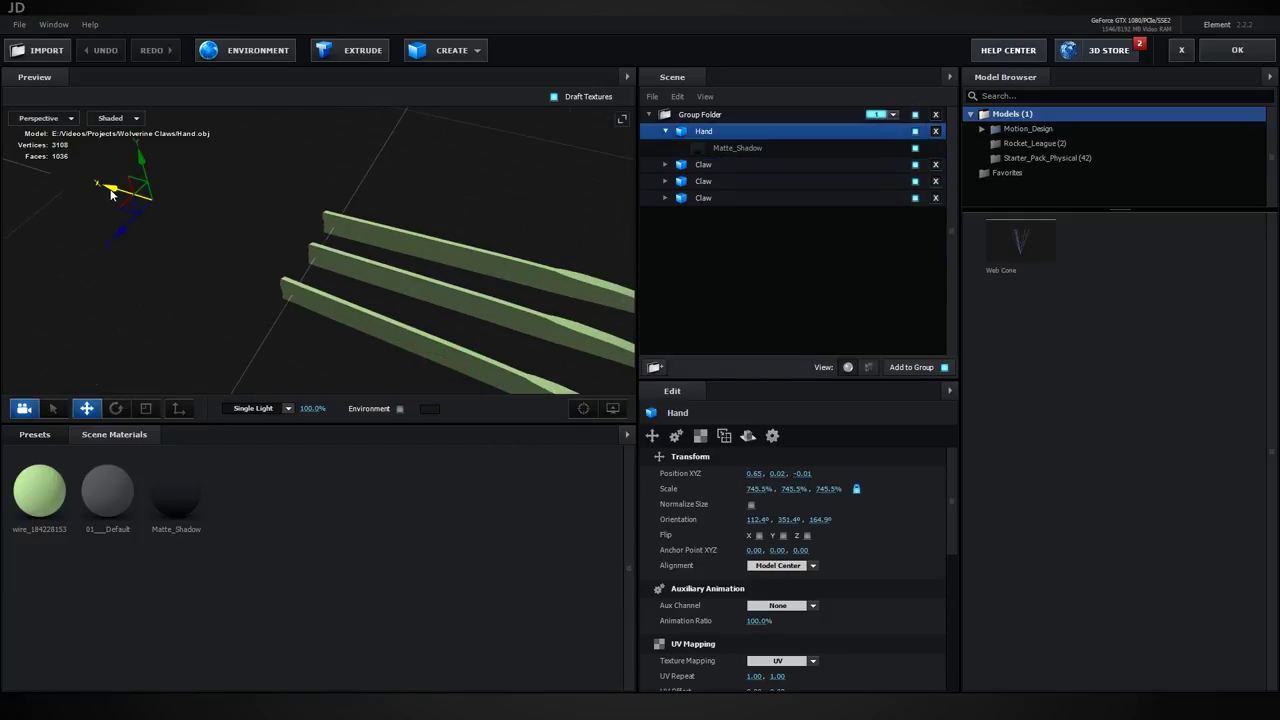
drag(111, 190, 109, 189)
click(1237, 50)
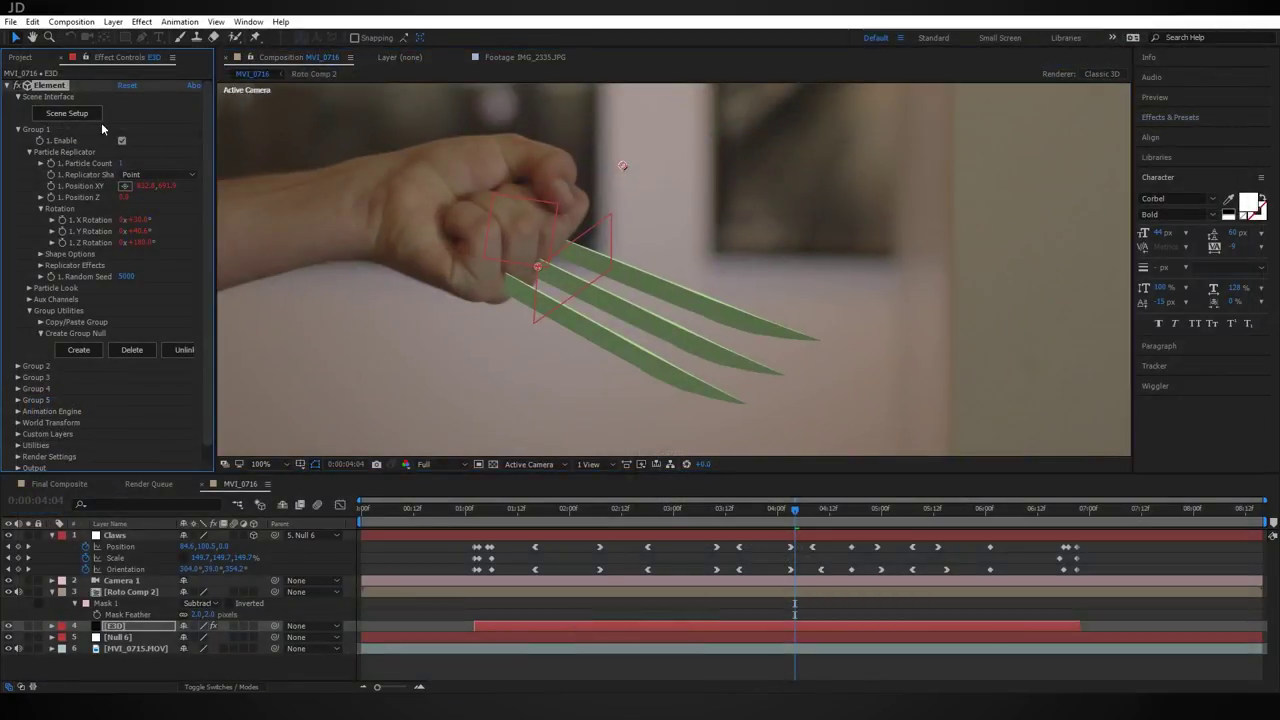
Step: Open the IMG_2335.JPG footage and look across the room panorama
click(20, 58)
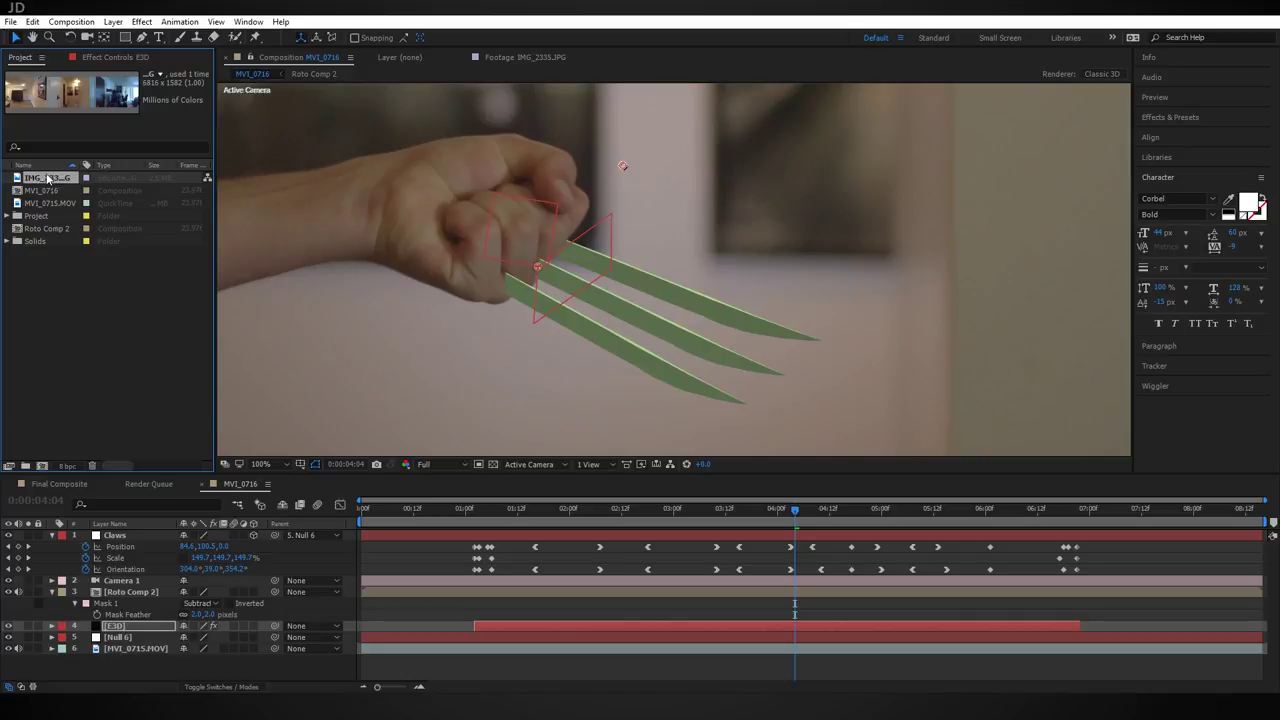
double_click(52, 180)
drag(792, 249, 560, 243)
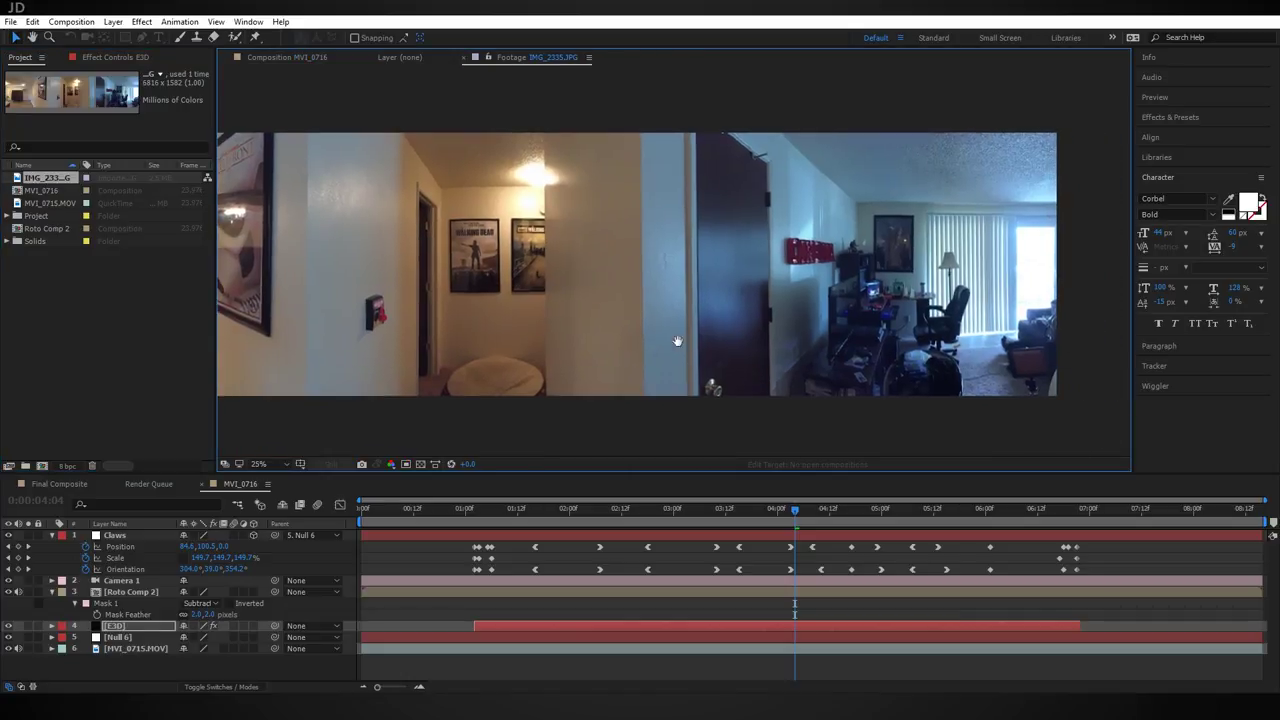
scroll(677, 341, left, 4)
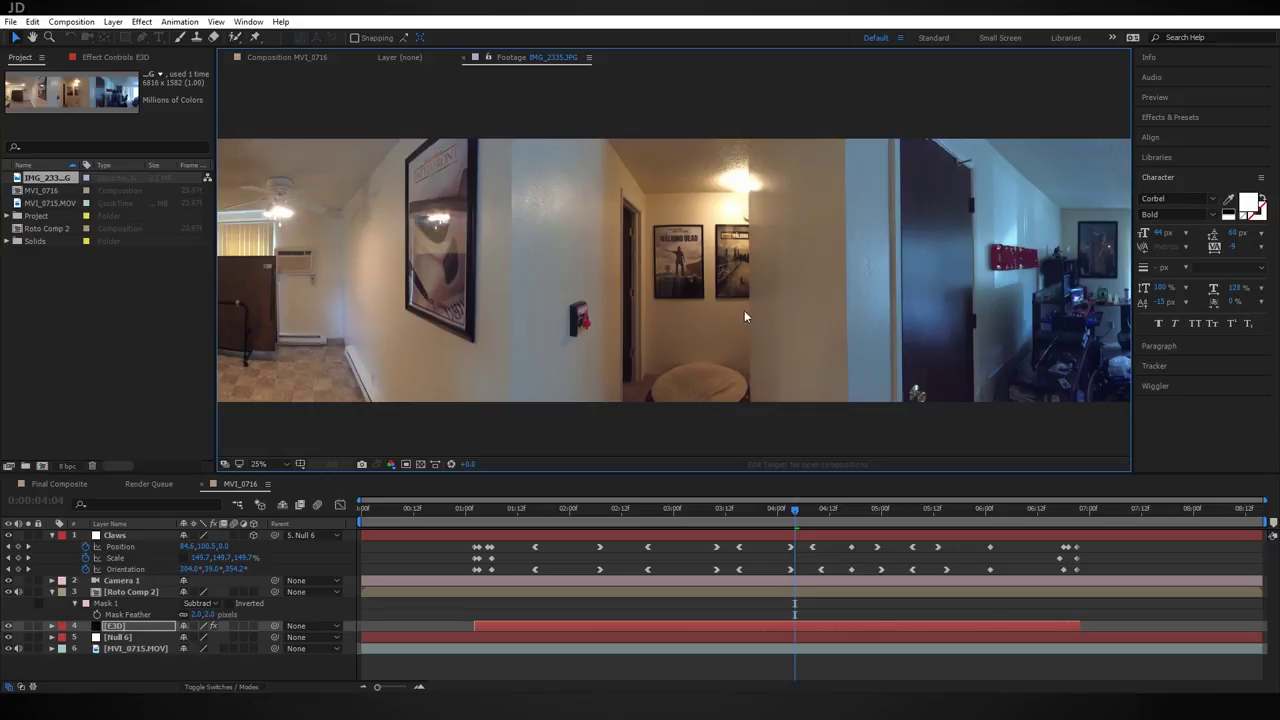
Step: Create a new 1920 x 1080 composition and place IMG_2335.JPG in it, fitted to the comp
click(42, 467)
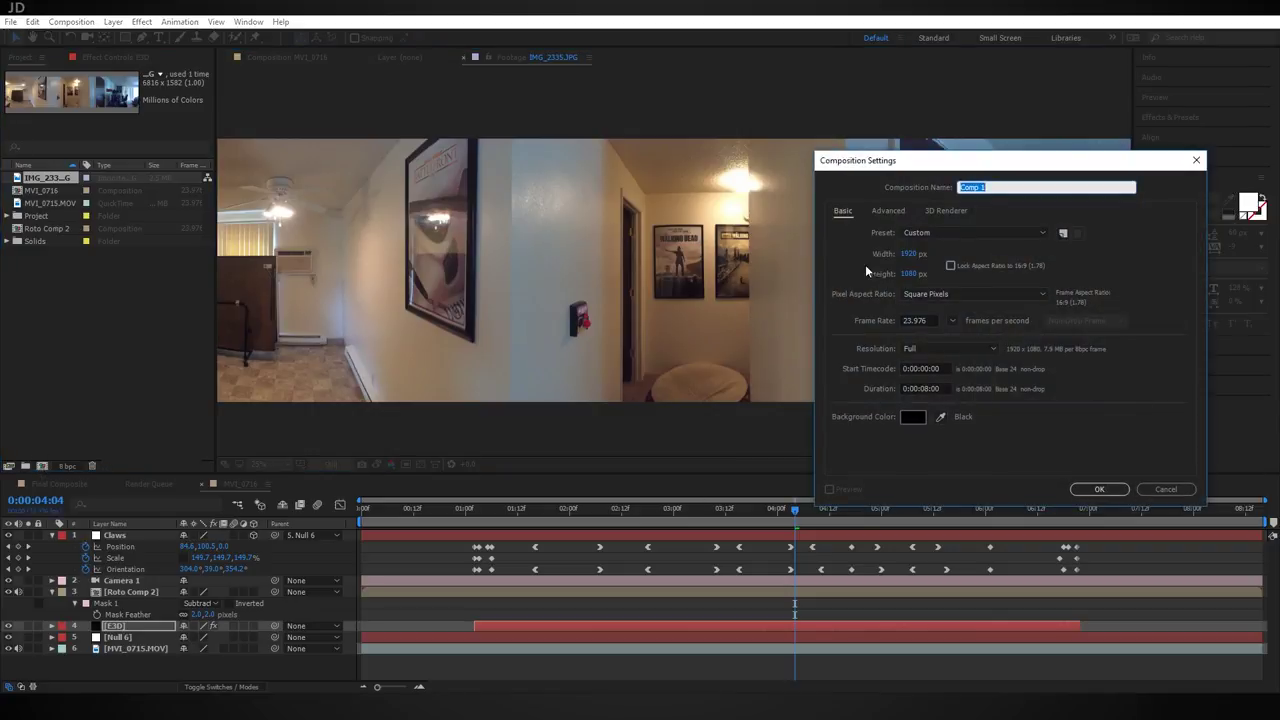
click(1100, 490)
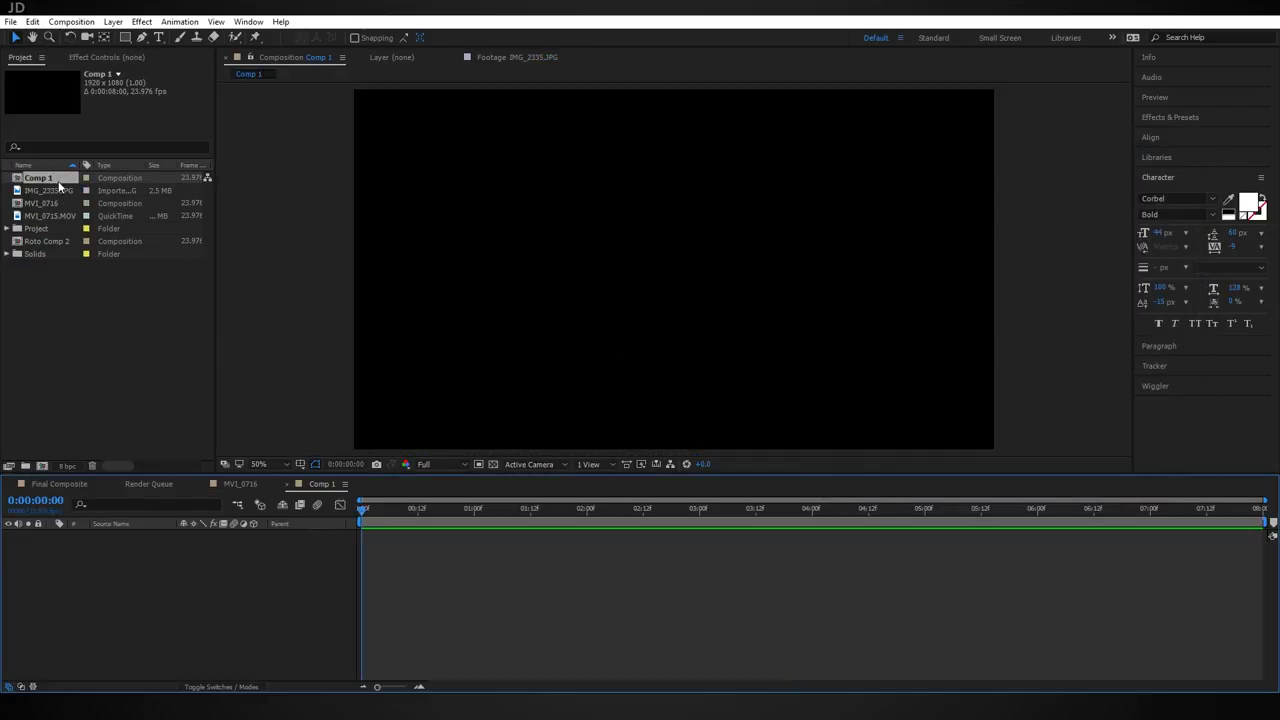
drag(48, 191, 627, 306)
right_click(674, 212)
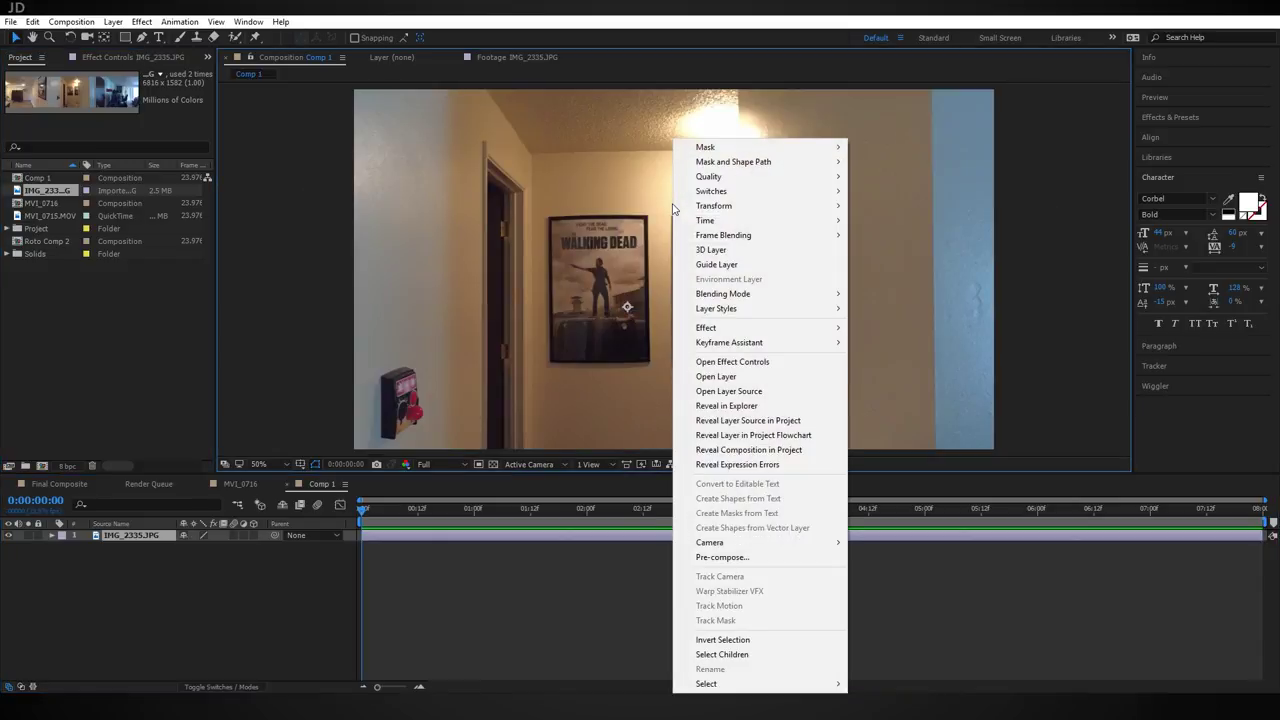
mouse_move(780, 206)
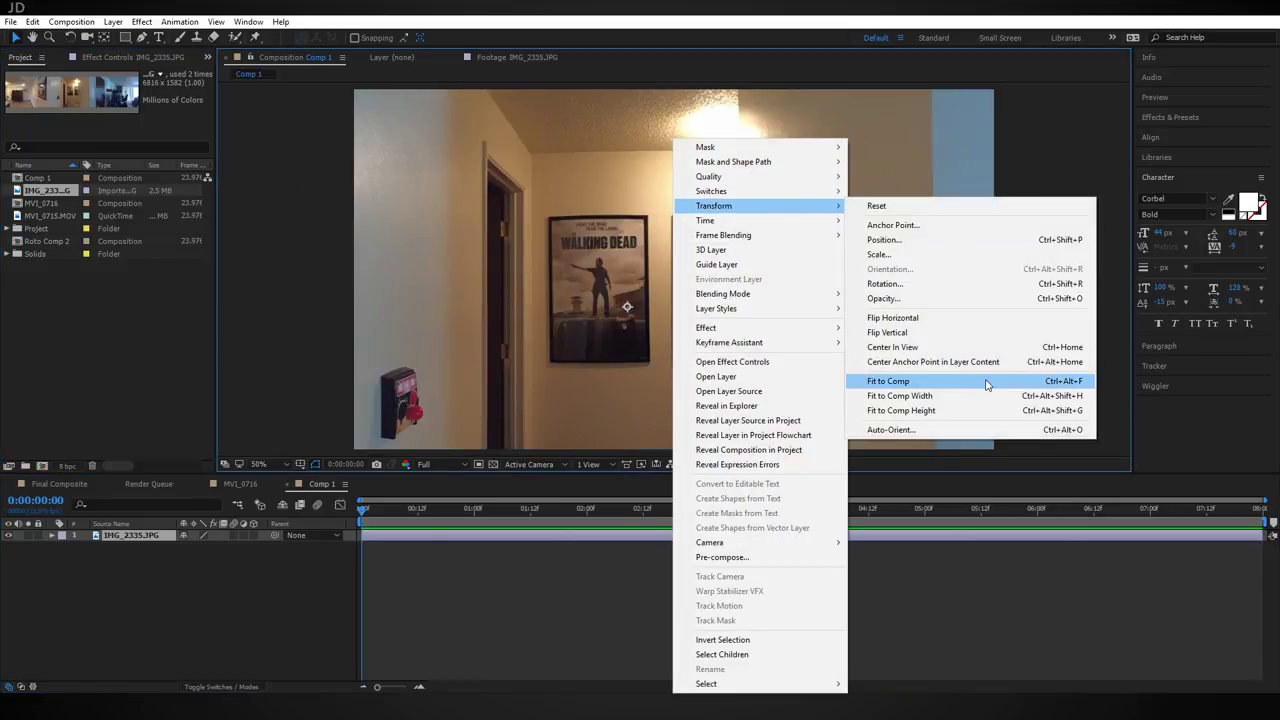
click(985, 385)
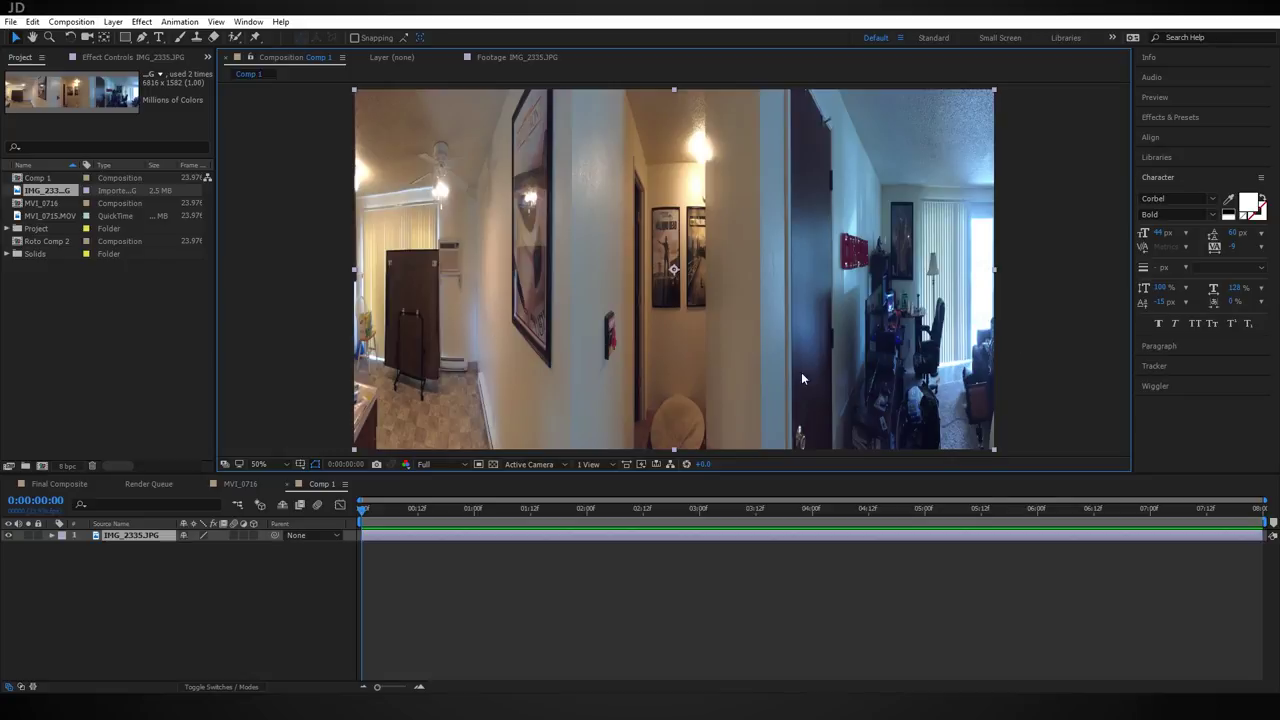
Step: Rename the panorama composition as Environment
right_click(314, 486)
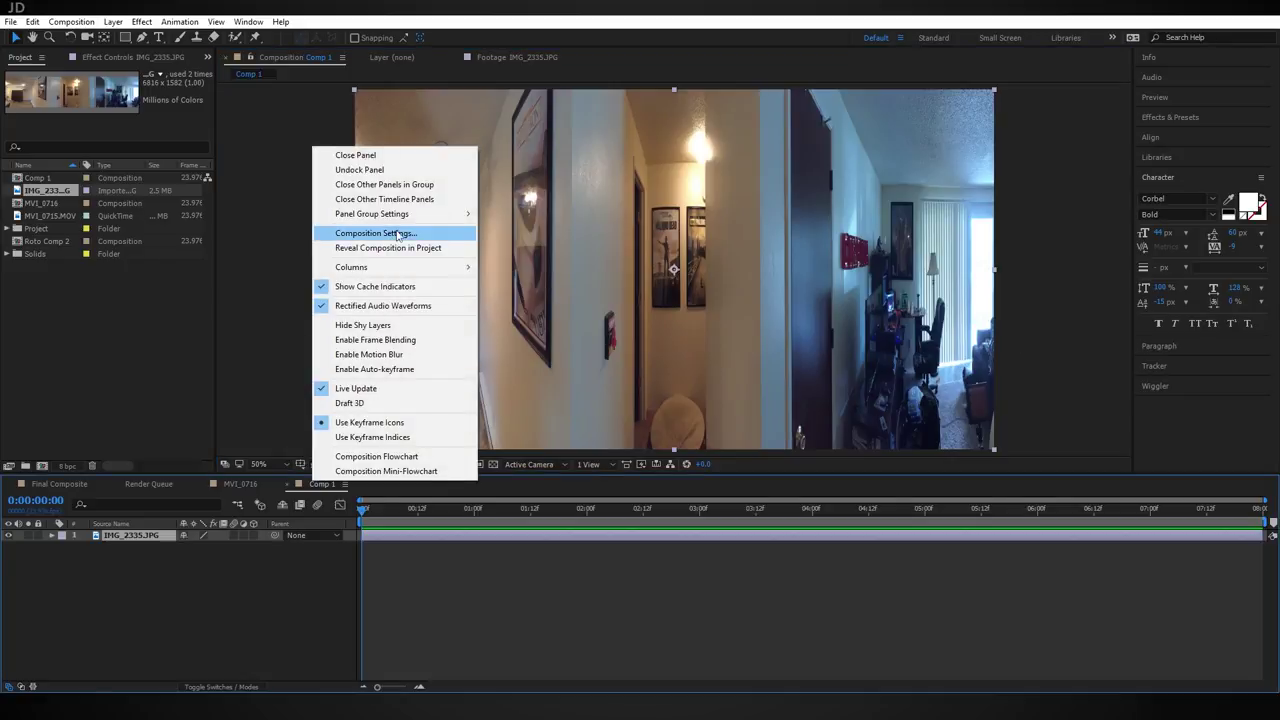
click(396, 233)
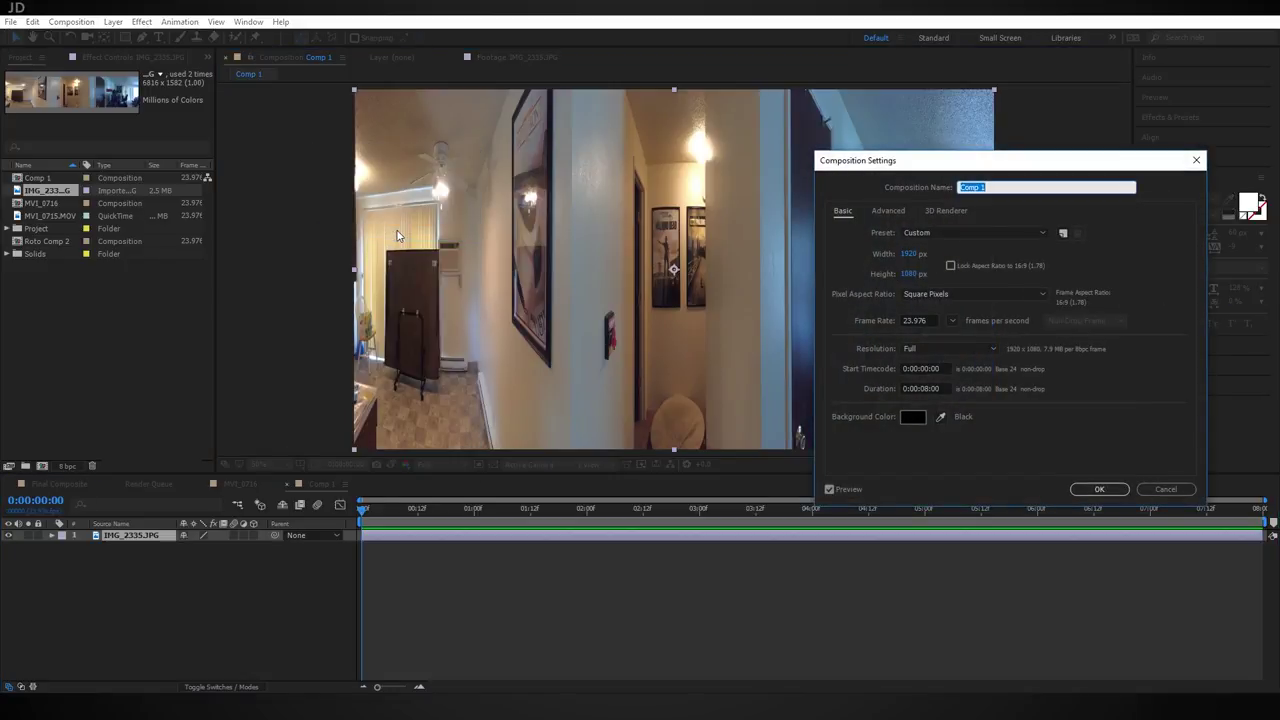
text(Environment)
key(Return)
Step: Place MVI_0715.MOV above the panorama, scaled down and positioned over the poster area as a colour reference
click(45, 215)
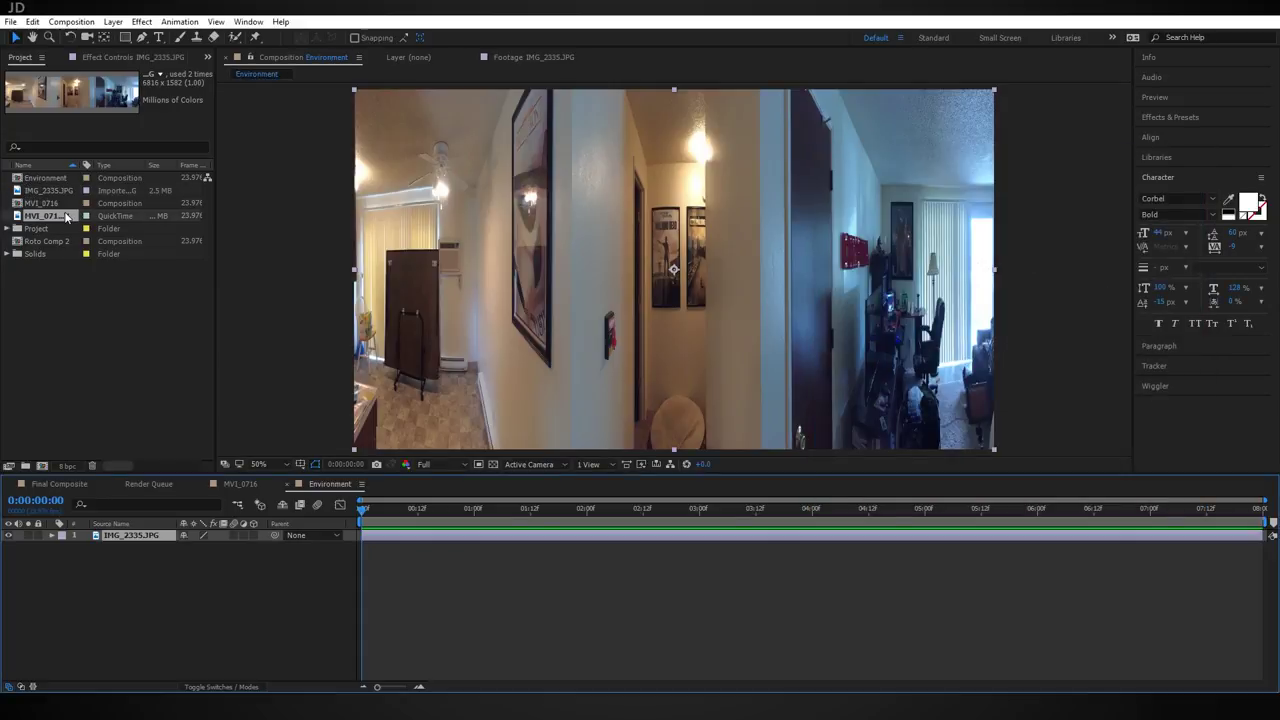
drag(78, 213, 155, 532)
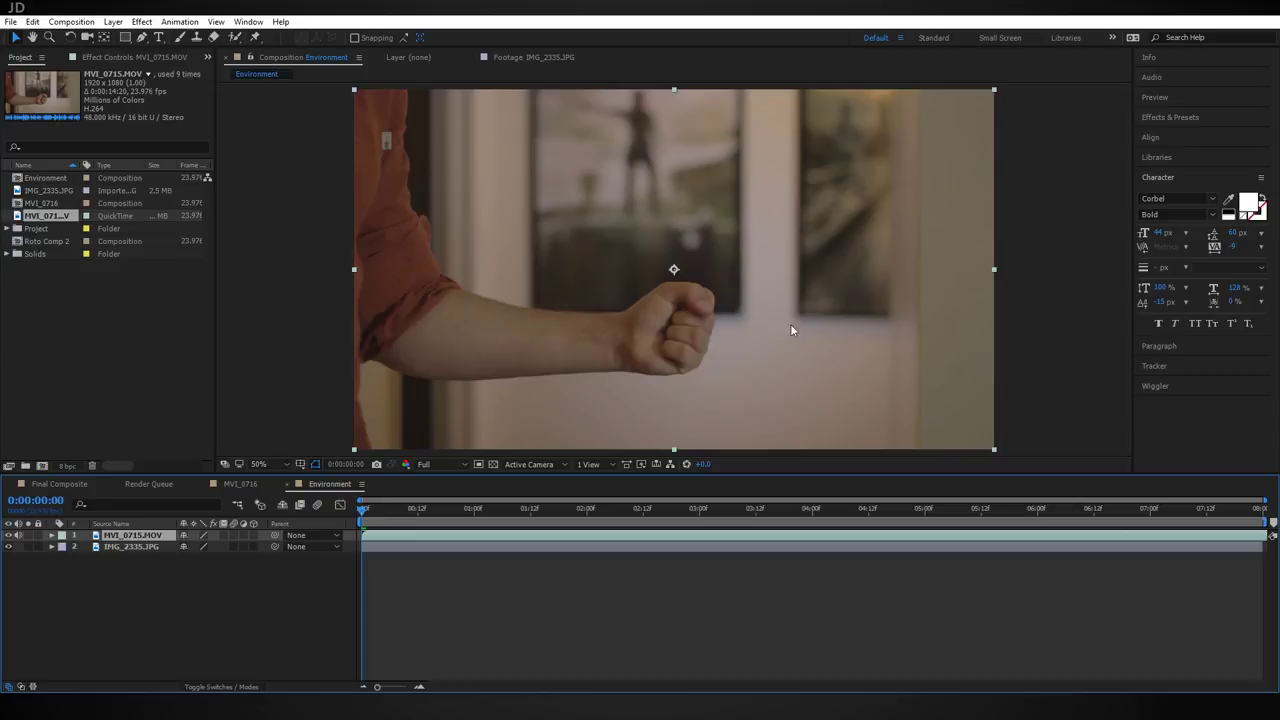
drag(995, 90, 862, 186)
drag(754, 223, 873, 342)
scroll(768, 340, up, 1)
scroll(786, 346, up, 1)
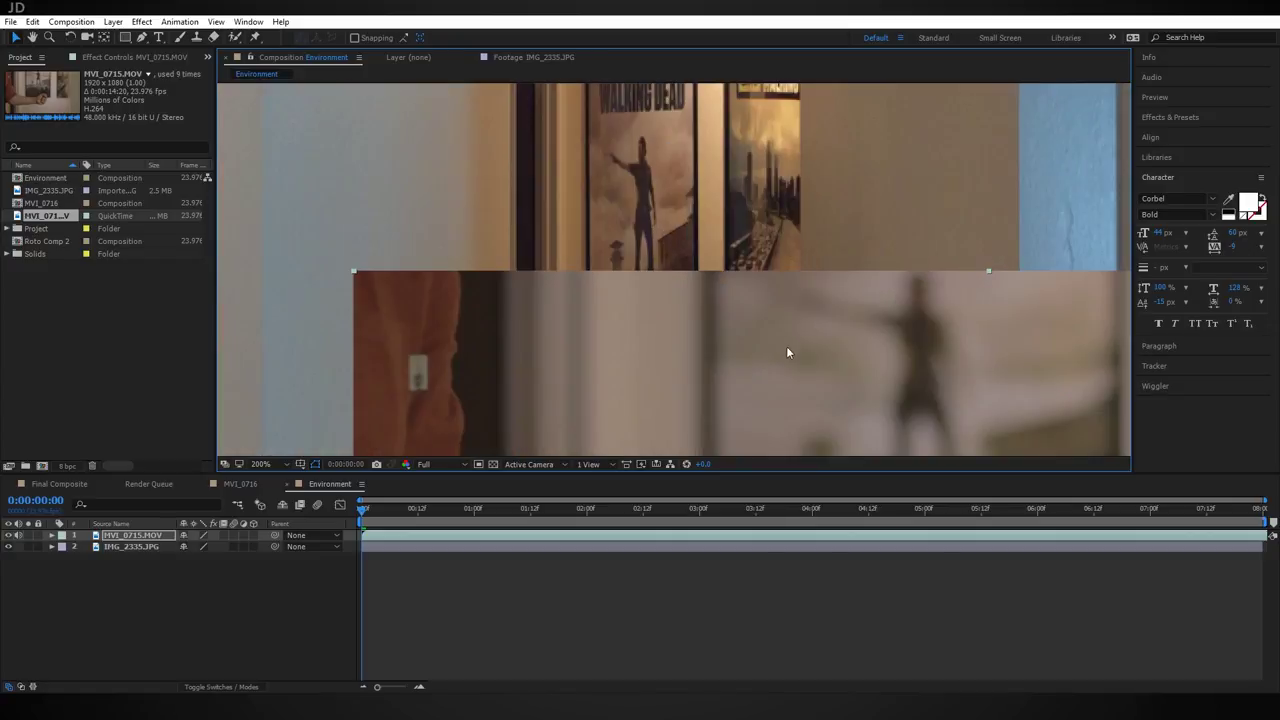
drag(786, 346, 851, 358)
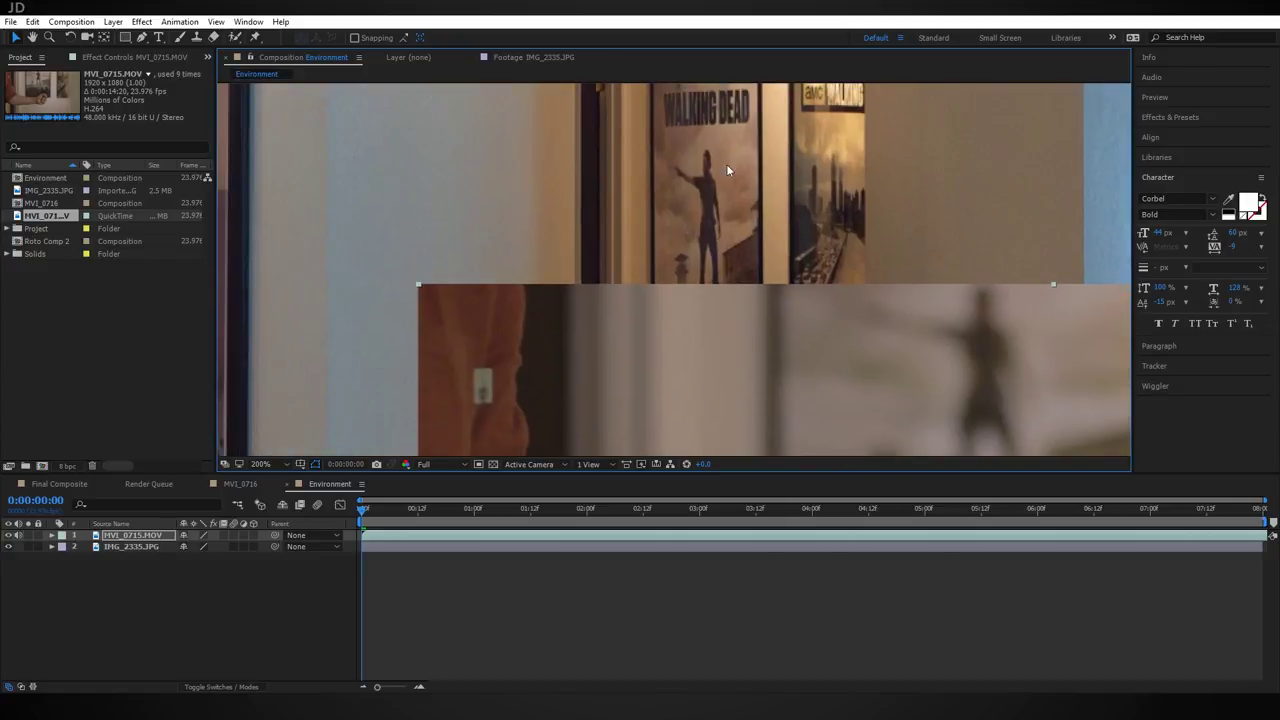
drag(856, 264, 649, 208)
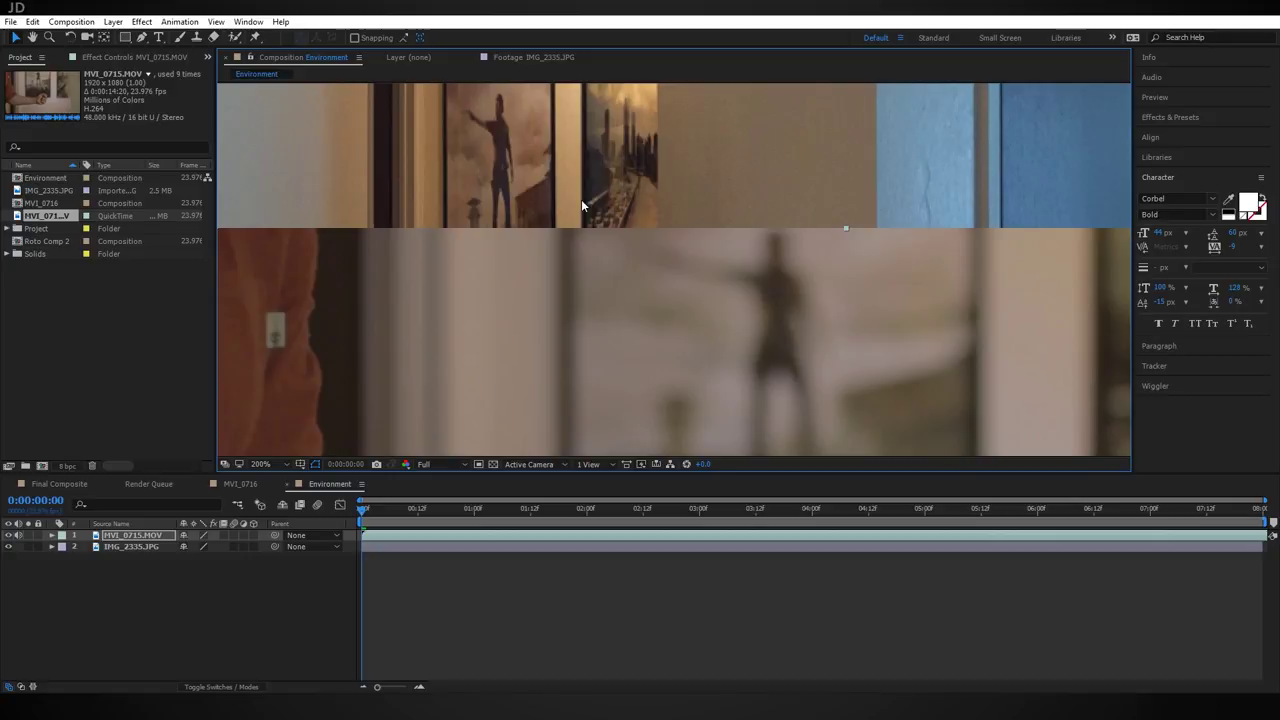
Step: Apply the Levels effect to the IMG_2335.JPG layer
click(148, 546)
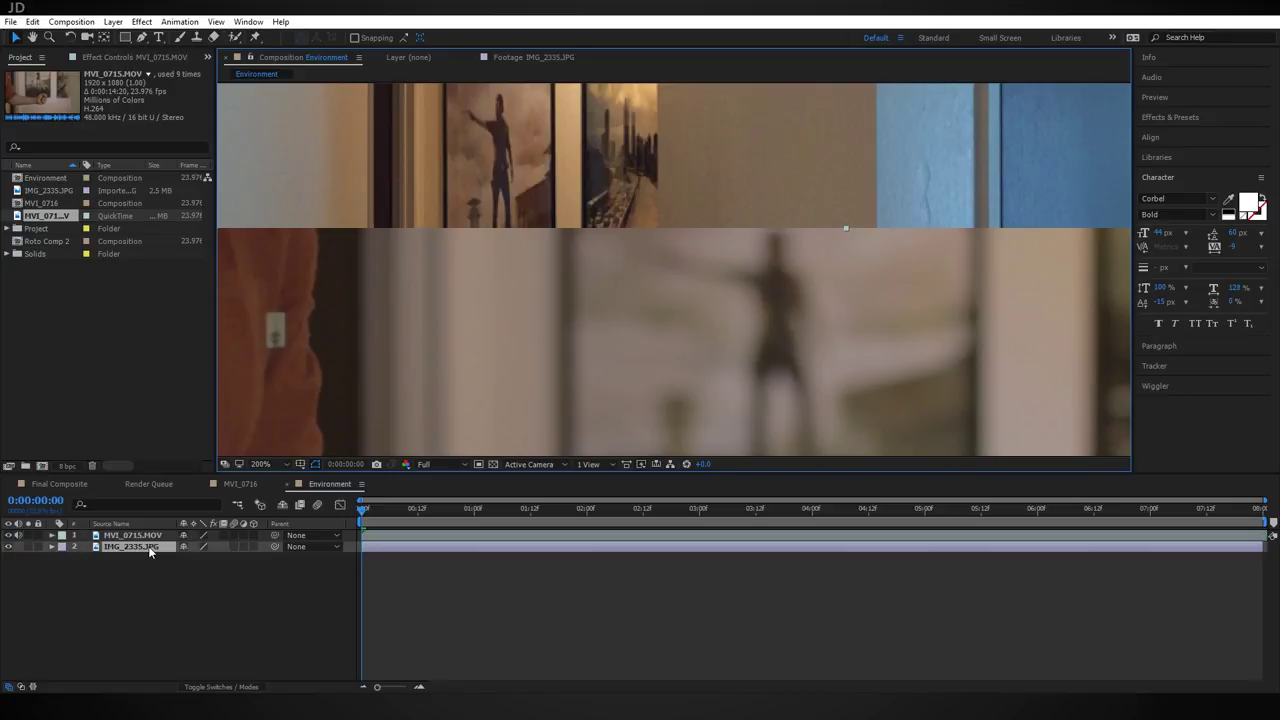
key(ctrl+space)
text(levels)
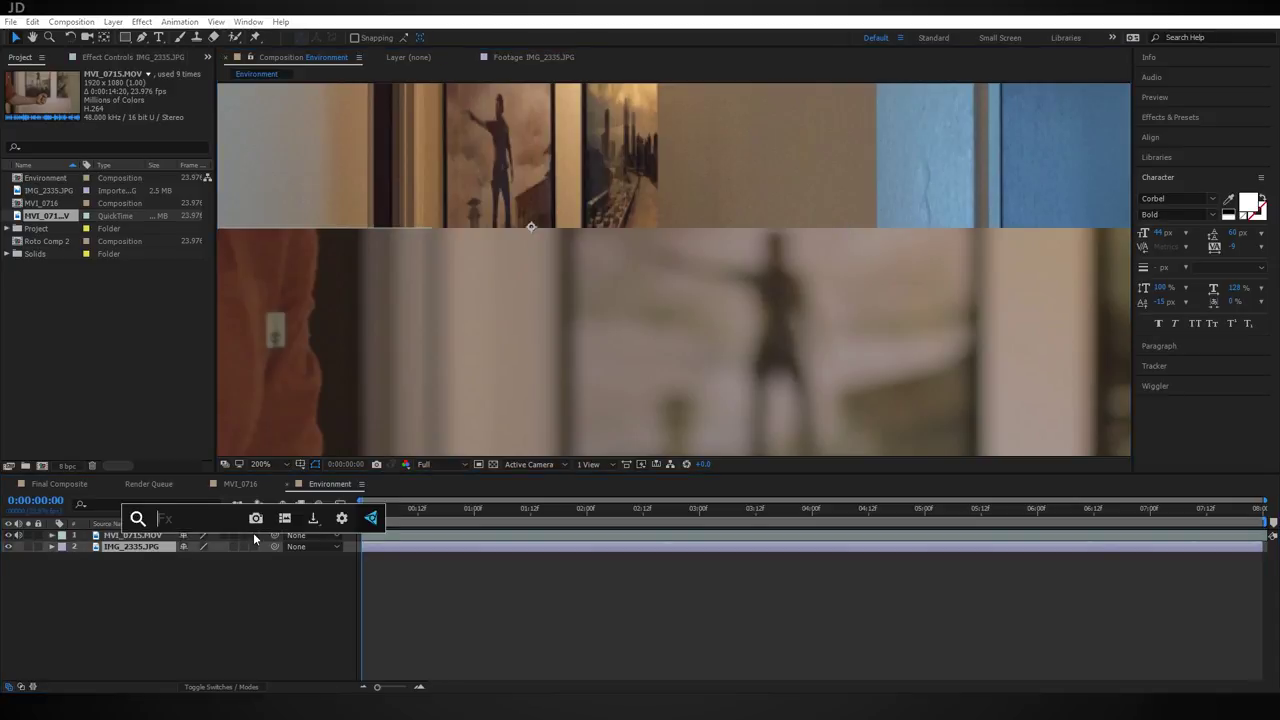
key(Return)
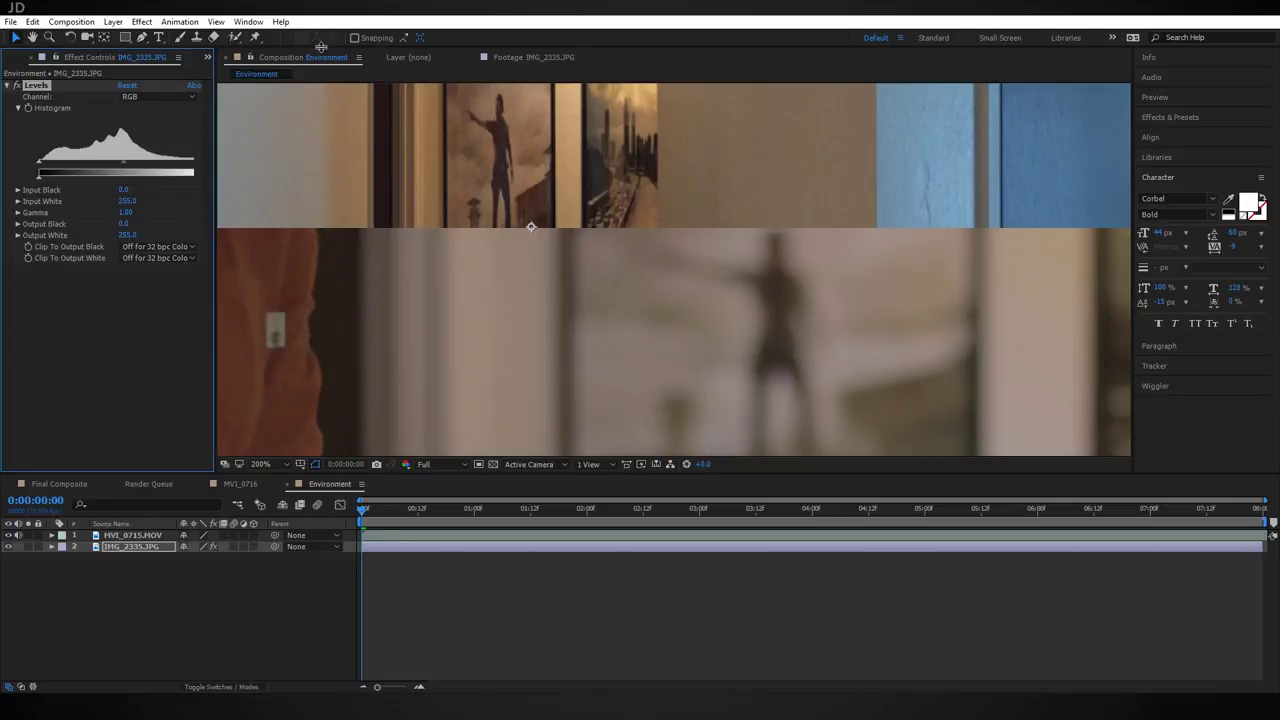
drag(215, 156, 238, 162)
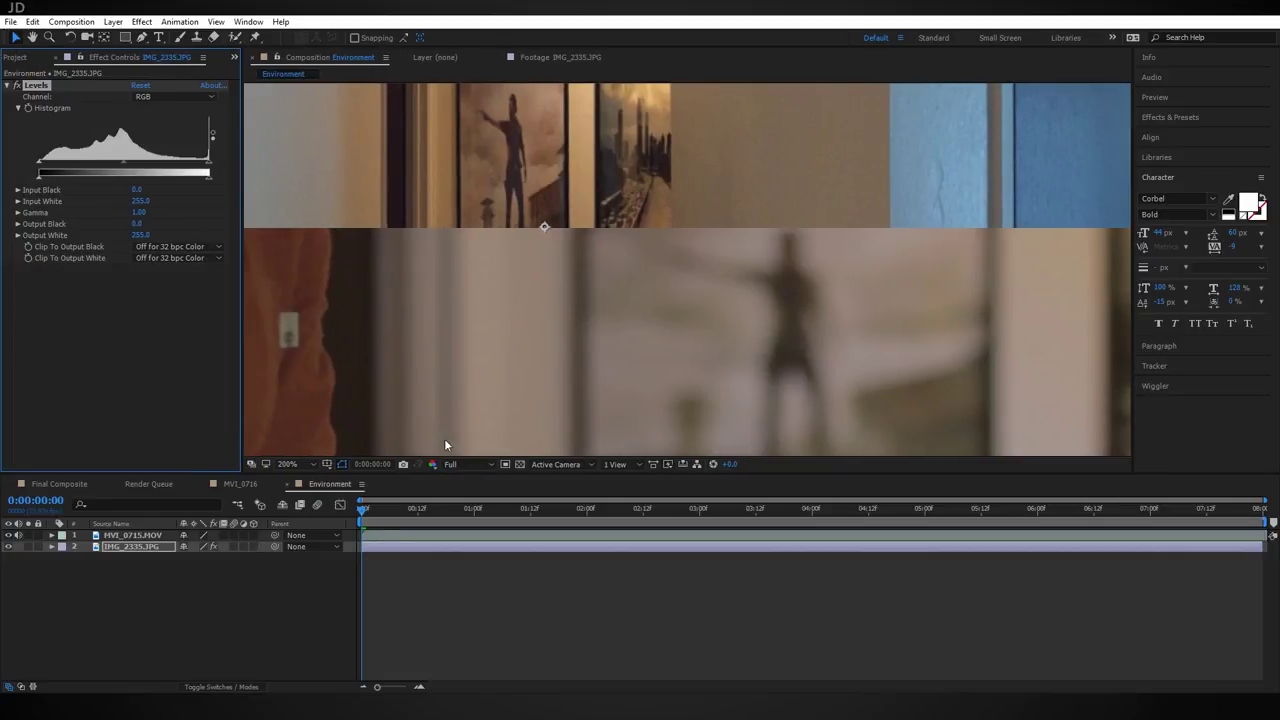
Step: Match the panorama's red channel to the footage with Levels: input black 16, gamma 1.15 and output black 17
click(435, 465)
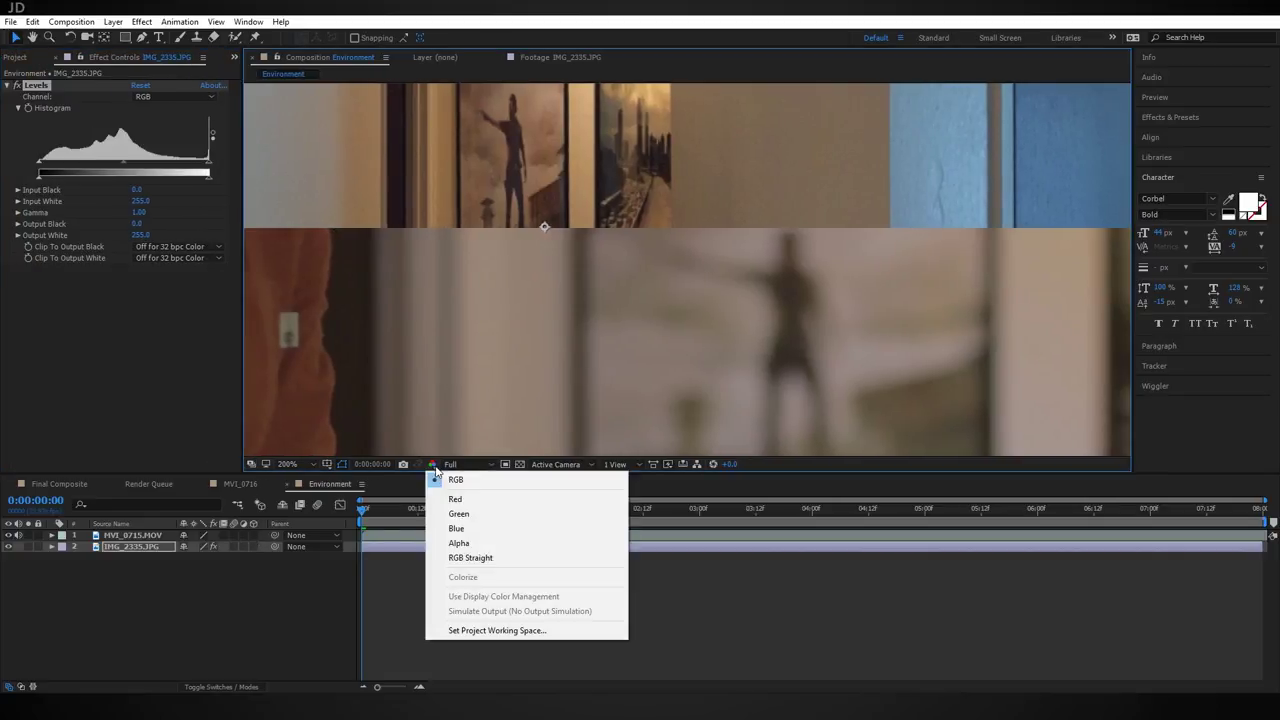
click(518, 499)
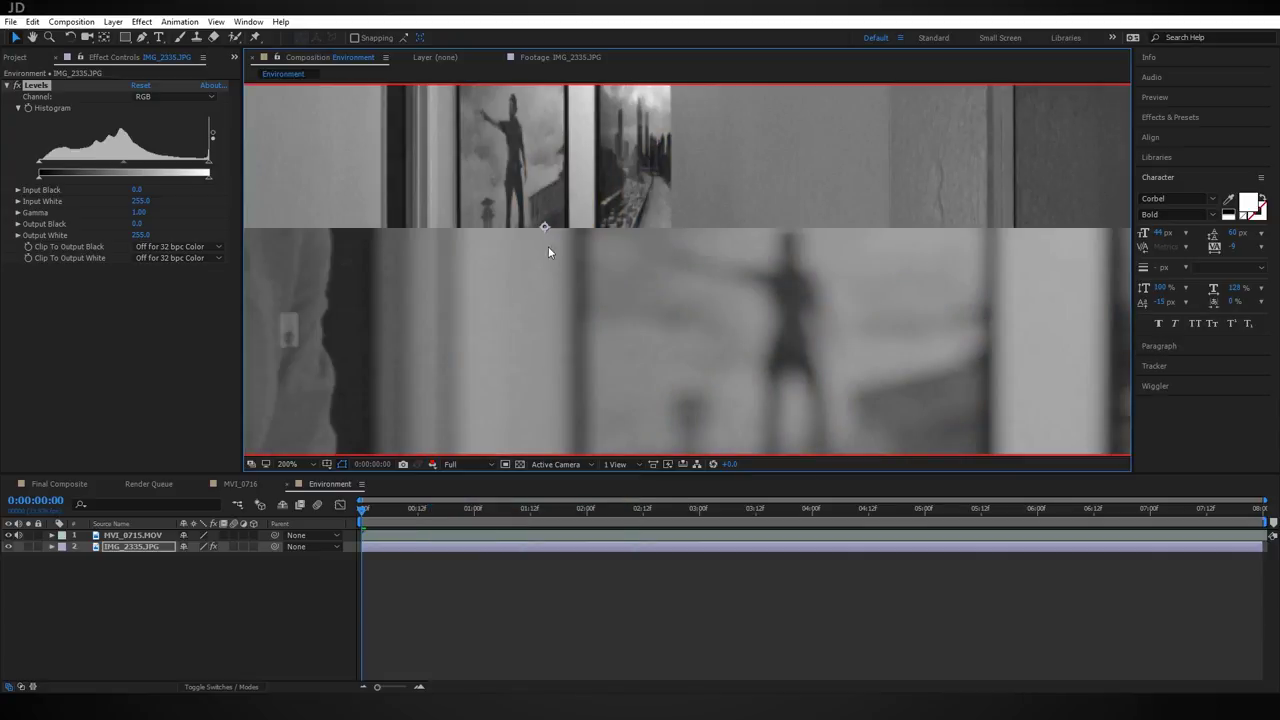
click(143, 96)
click(163, 123)
mouse_move(124, 165)
mouse_down()
mouse_move(135, 167)
mouse_move(106, 163)
mouse_move(136, 163)
mouse_up()
Step: Match the panorama's green channel to the footage with Levels: gamma 0.91, output black 27 and a lowered output white
click(432, 464)
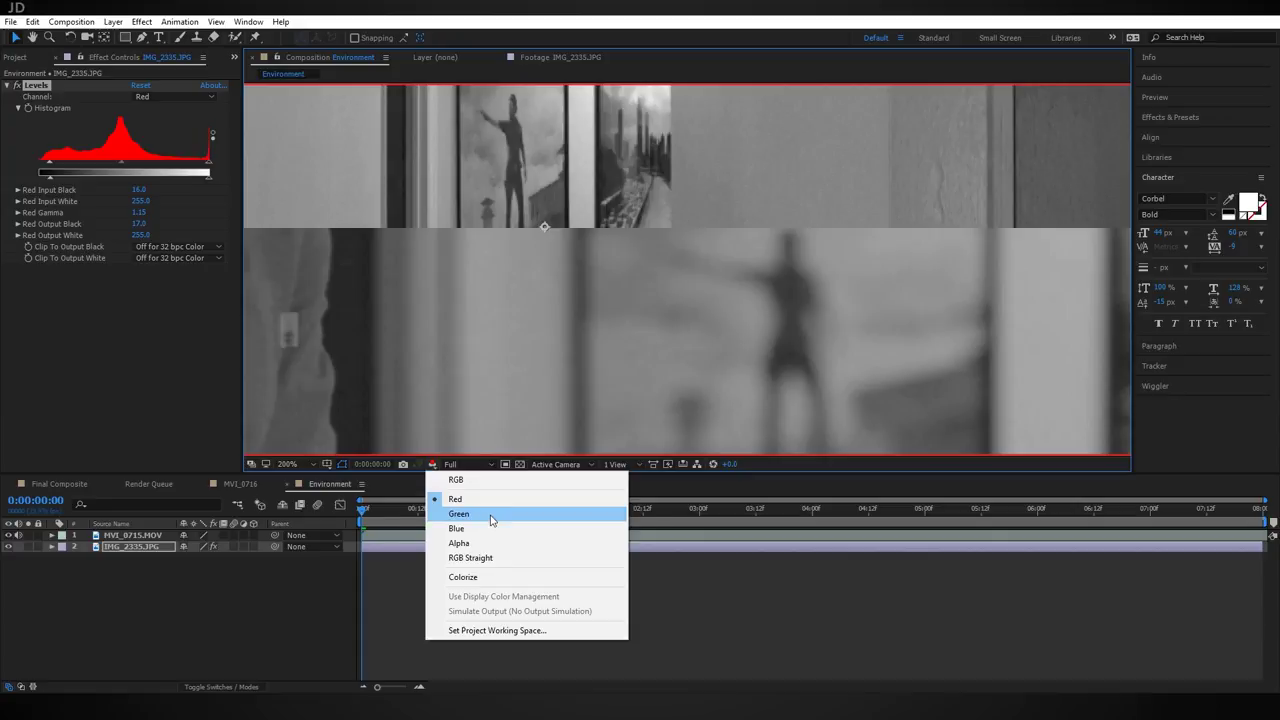
click(491, 516)
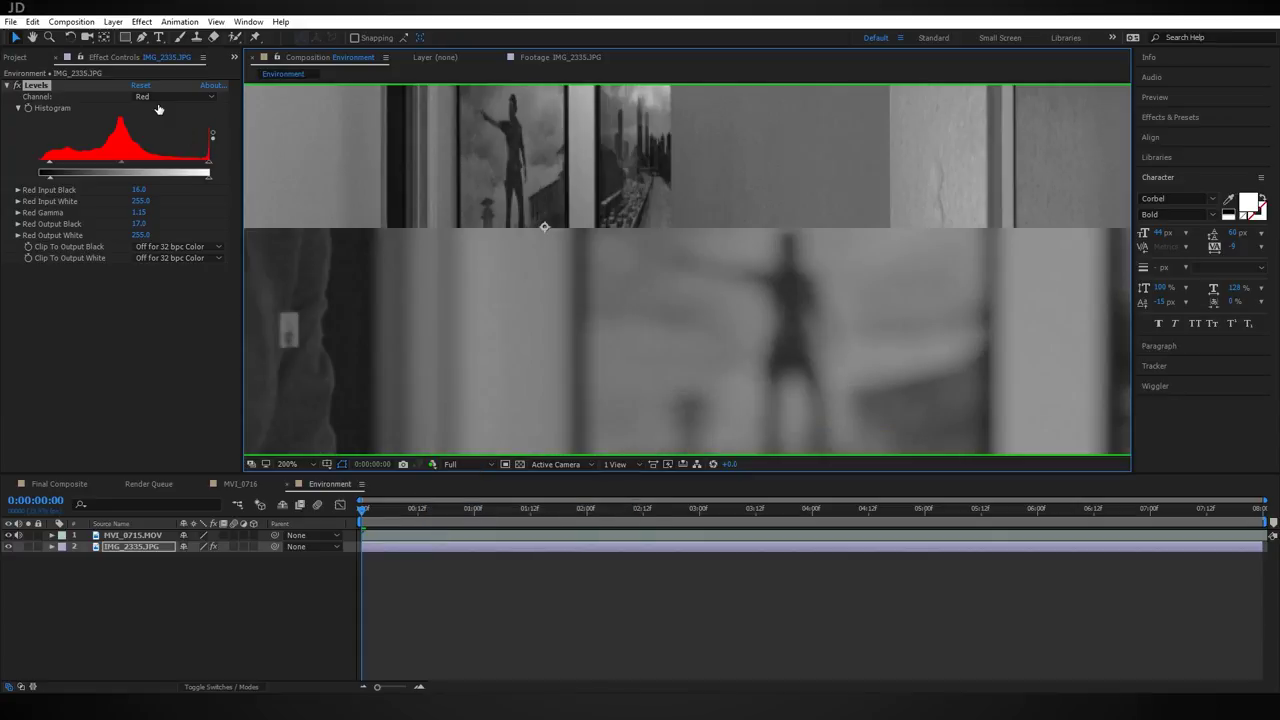
click(158, 96)
click(160, 140)
drag(126, 168, 133, 166)
drag(40, 176, 56, 176)
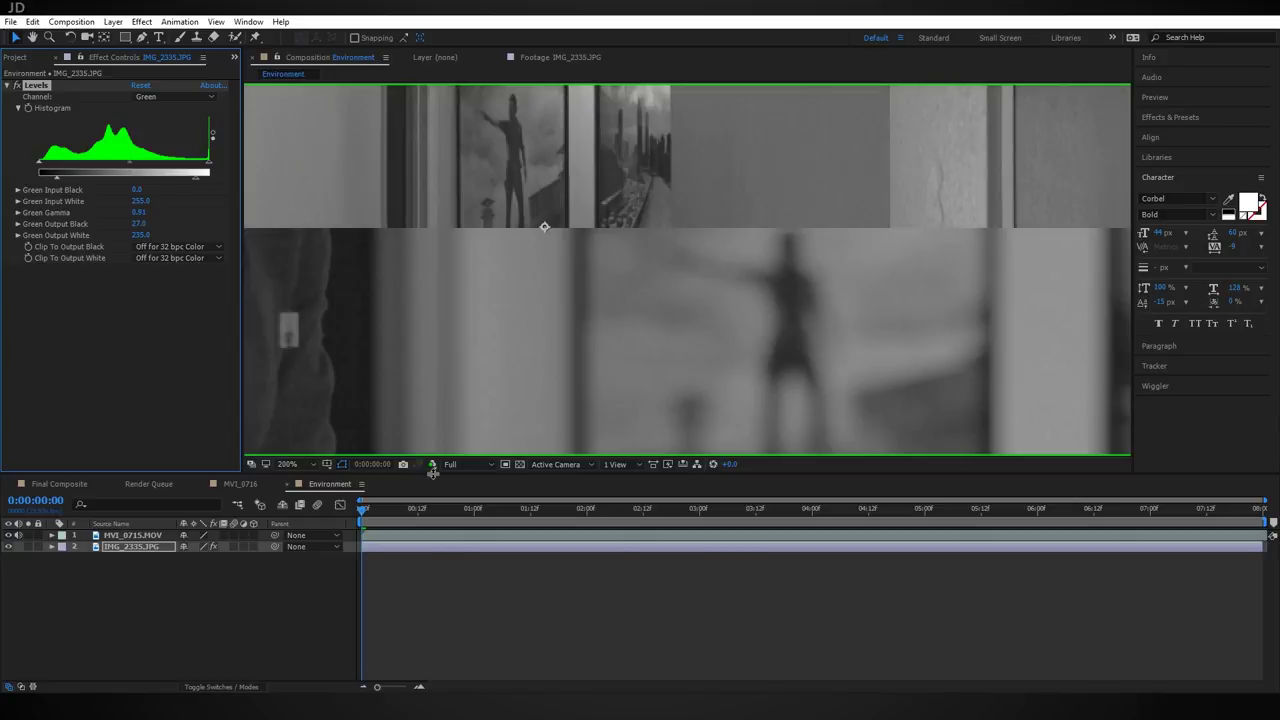
Step: Match the panorama's blue channel to the footage with Levels: gamma 0.97 and output black 24, comparing in the blue channel view
click(433, 467)
click(500, 528)
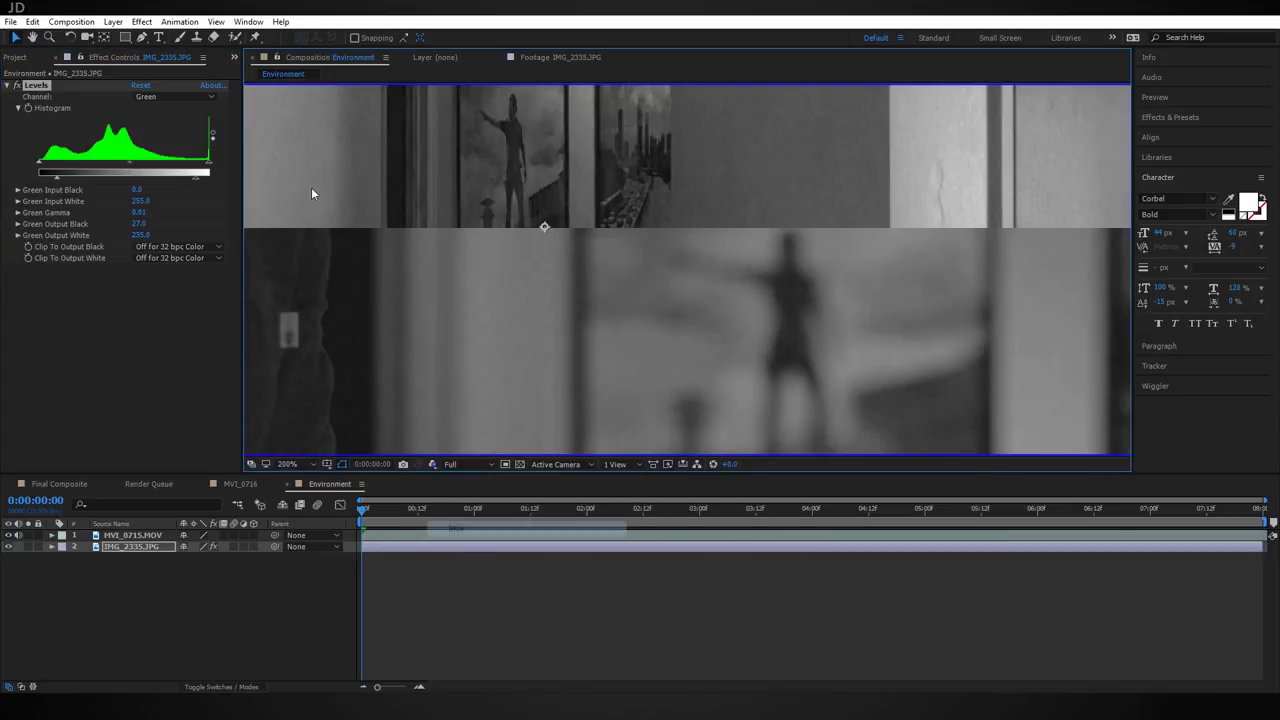
click(190, 98)
click(176, 155)
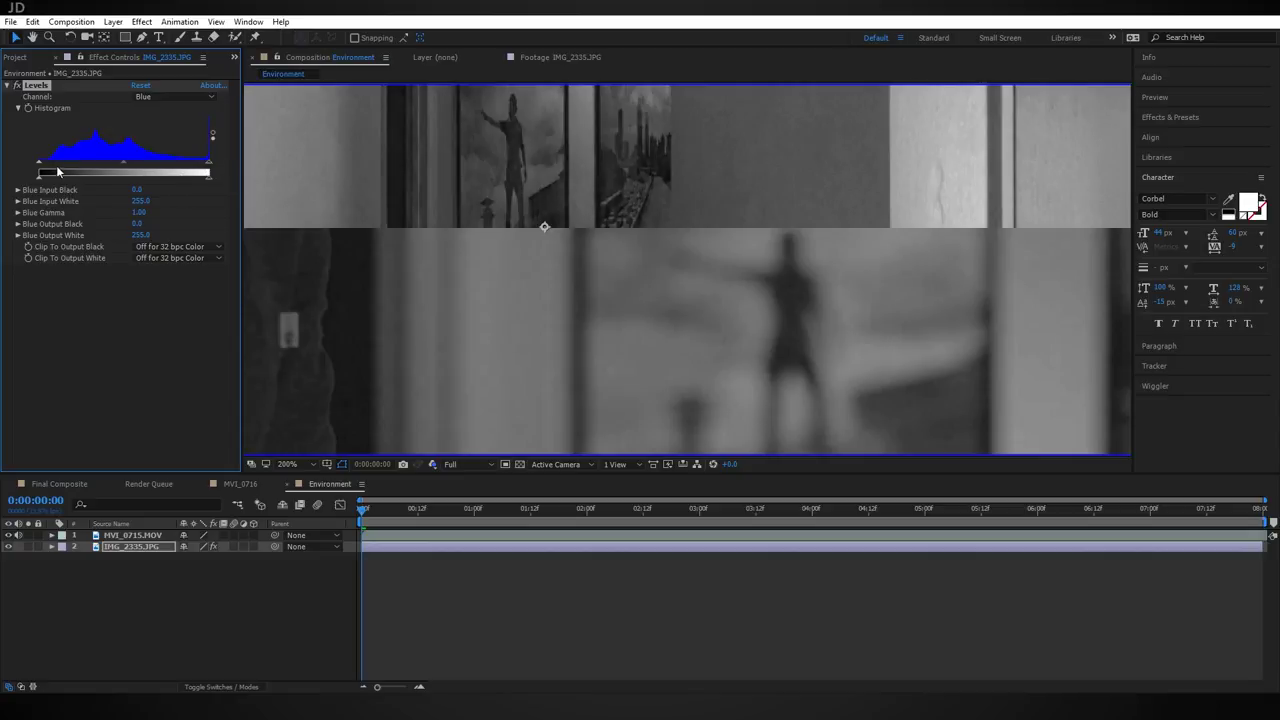
drag(43, 180, 55, 177)
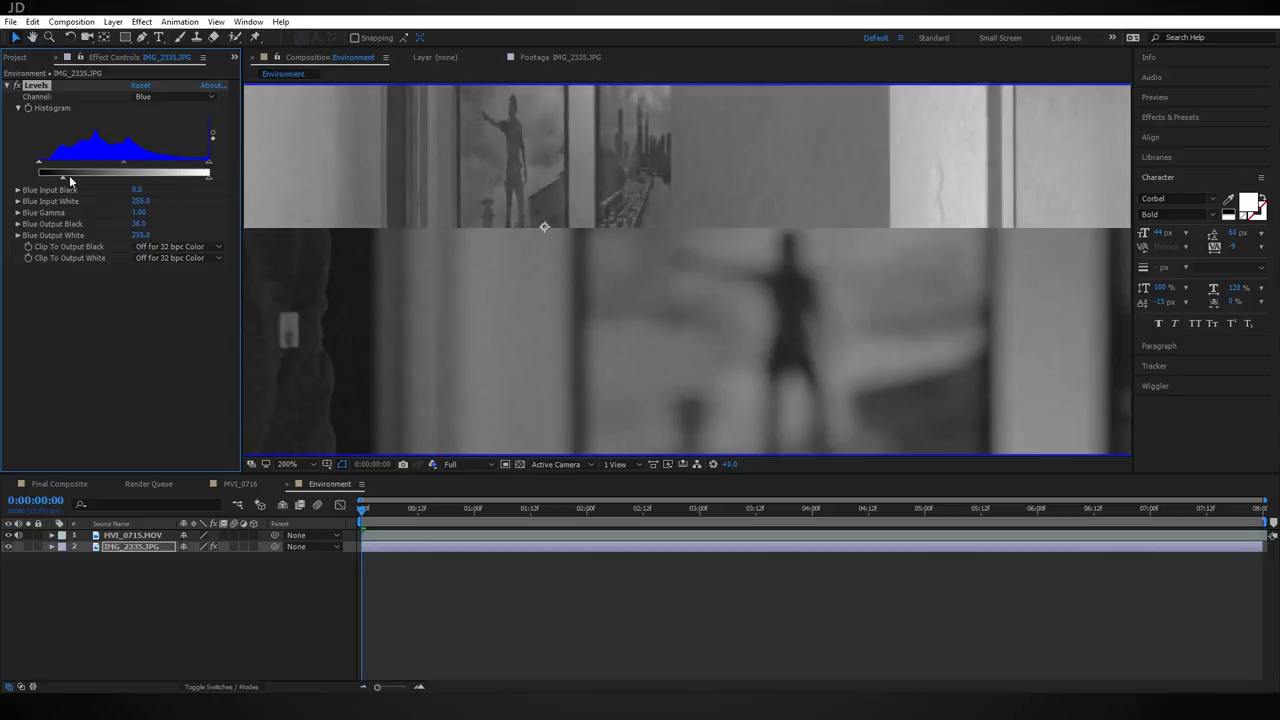
scroll(636, 322, down, 2)
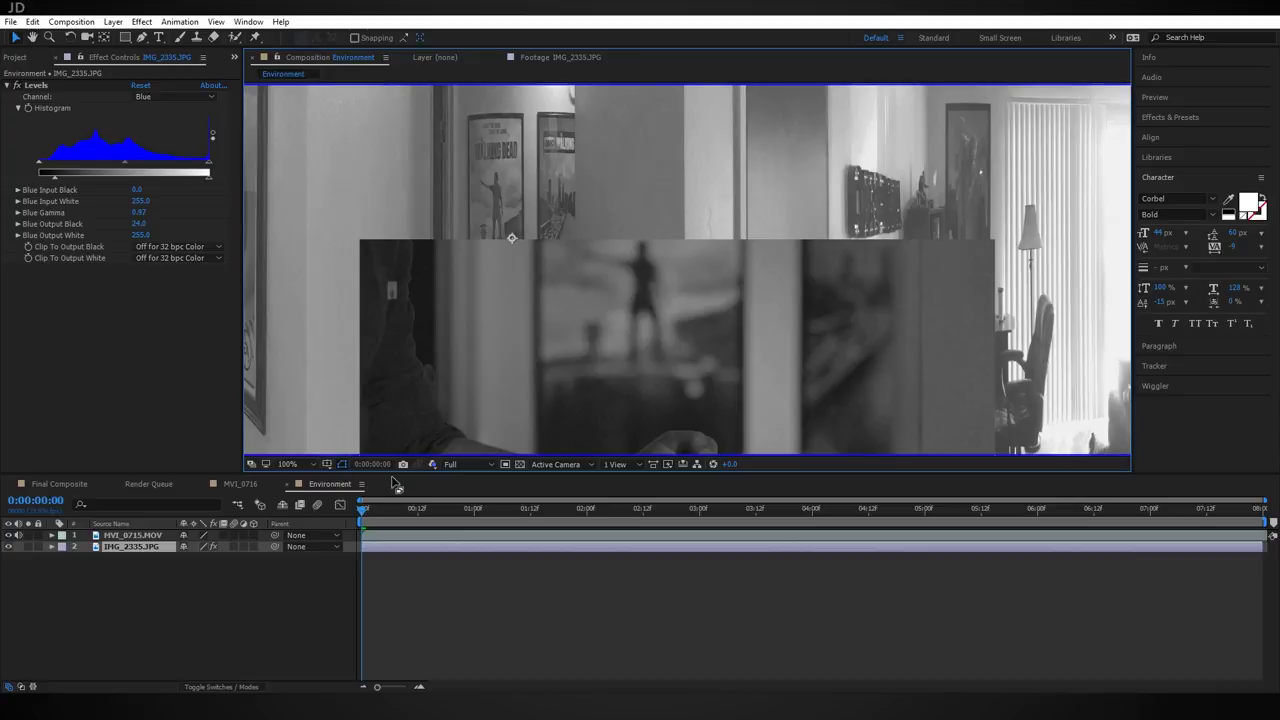
Step: Return the composition view to full RGB colour and compare the panorama with the reference footage
click(437, 463)
click(512, 489)
scroll(700, 300, down, 1)
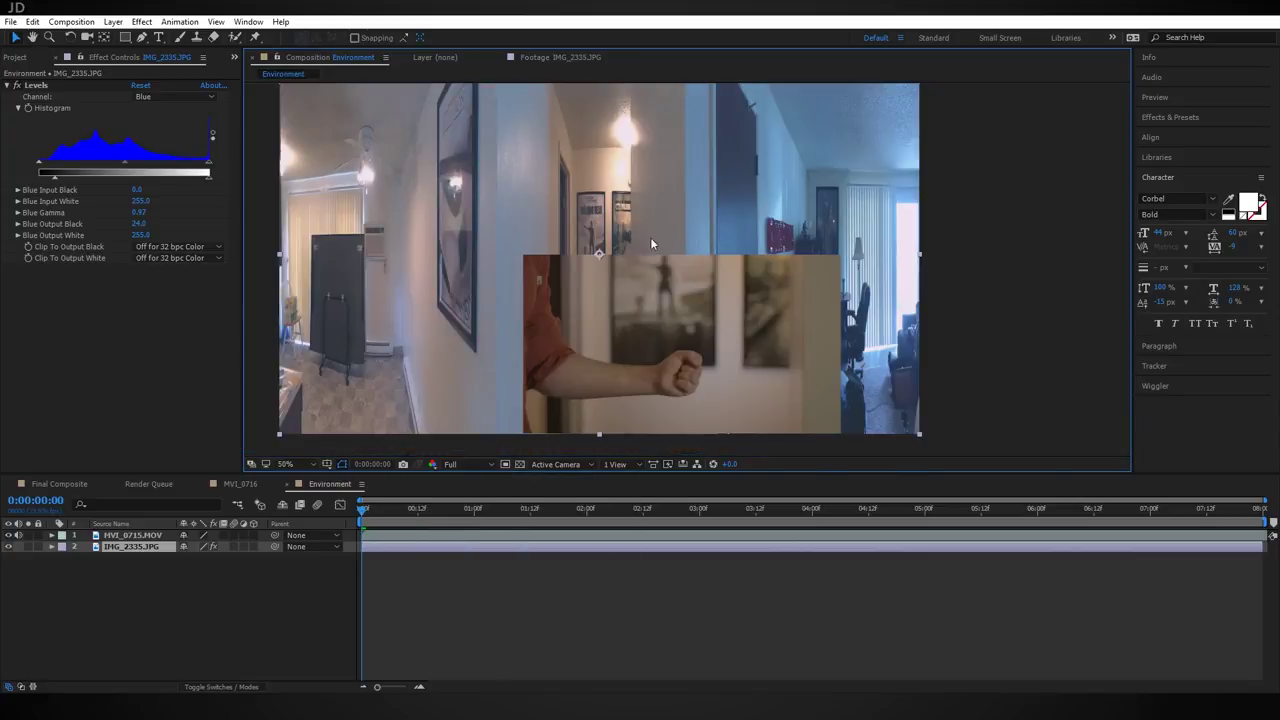
drag(790, 253, 893, 242)
key(v)
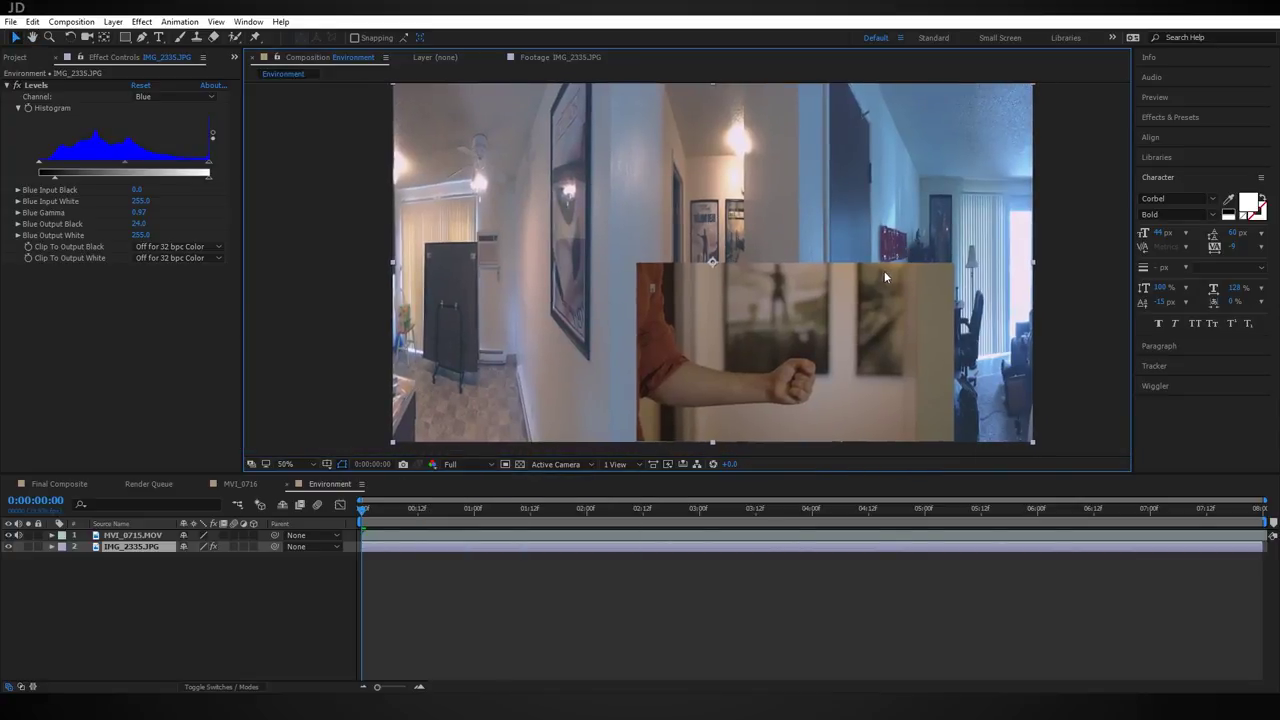
scroll(694, 277, up, 1)
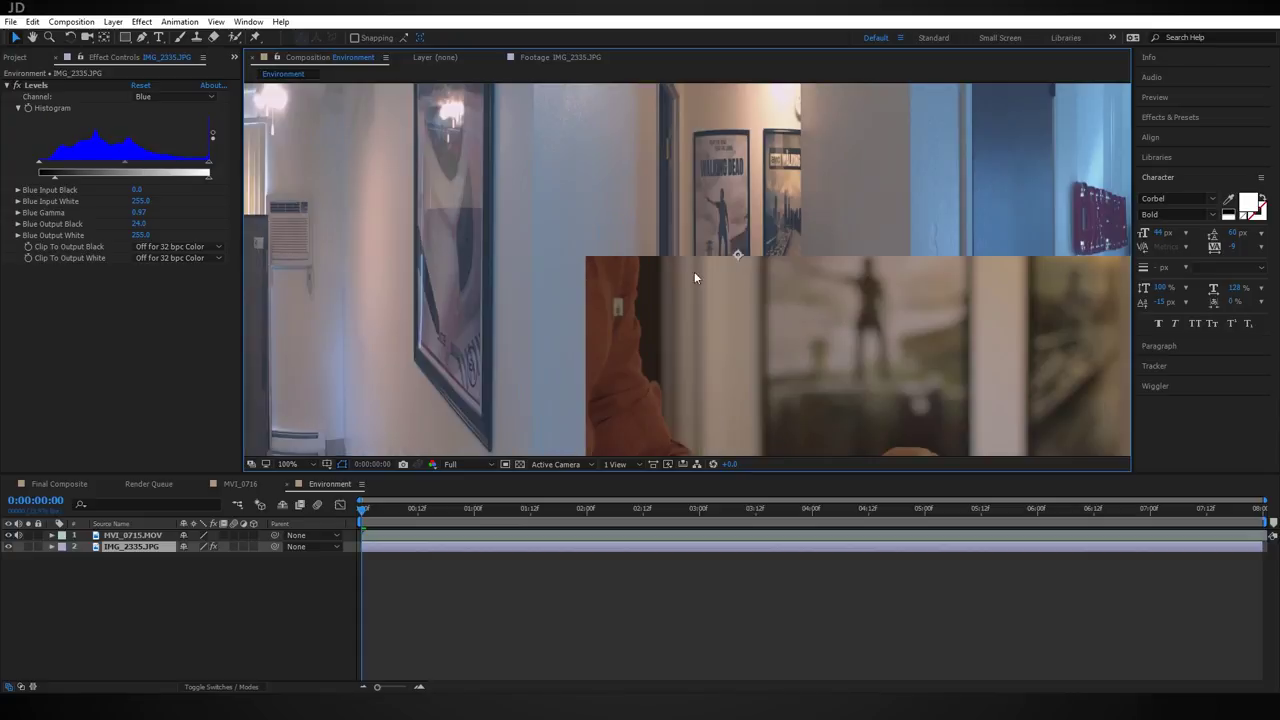
Step: Refine the panorama's Levels: green input black 11, gamma 0.92, output black 30 and white 239; red input black 8, gamma 0.83, output black 19
click(190, 97)
click(160, 137)
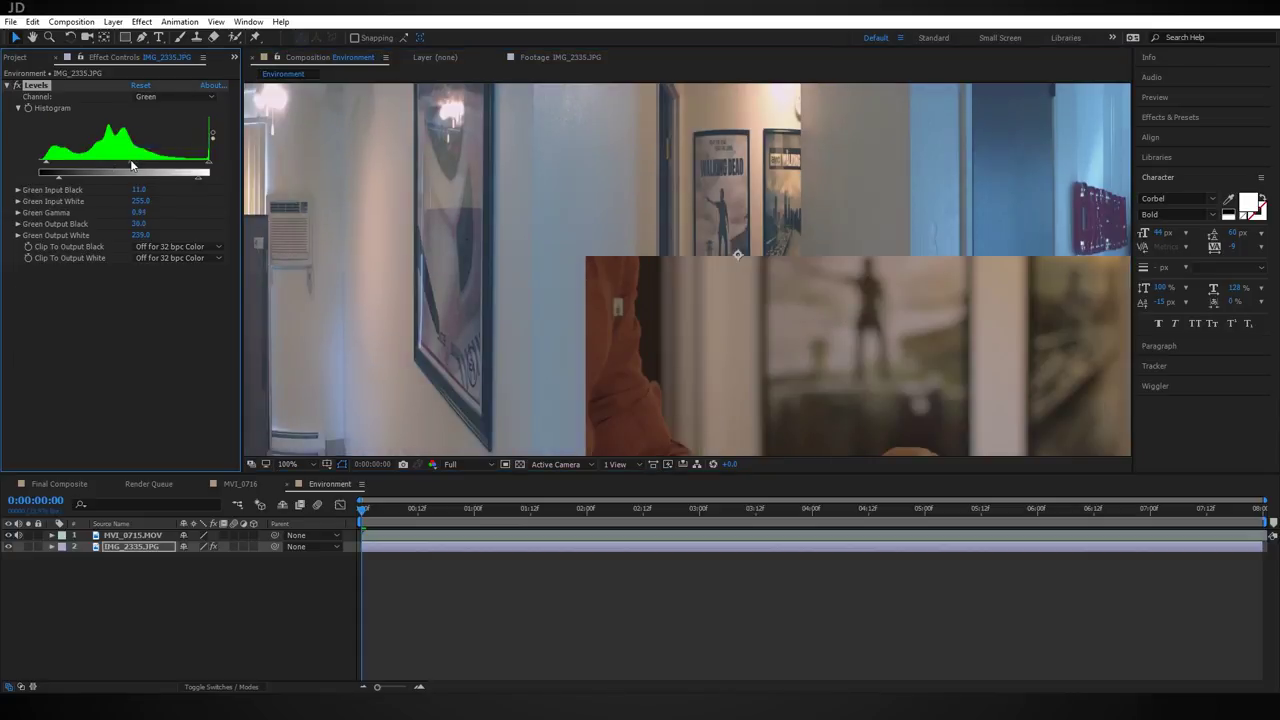
click(180, 96)
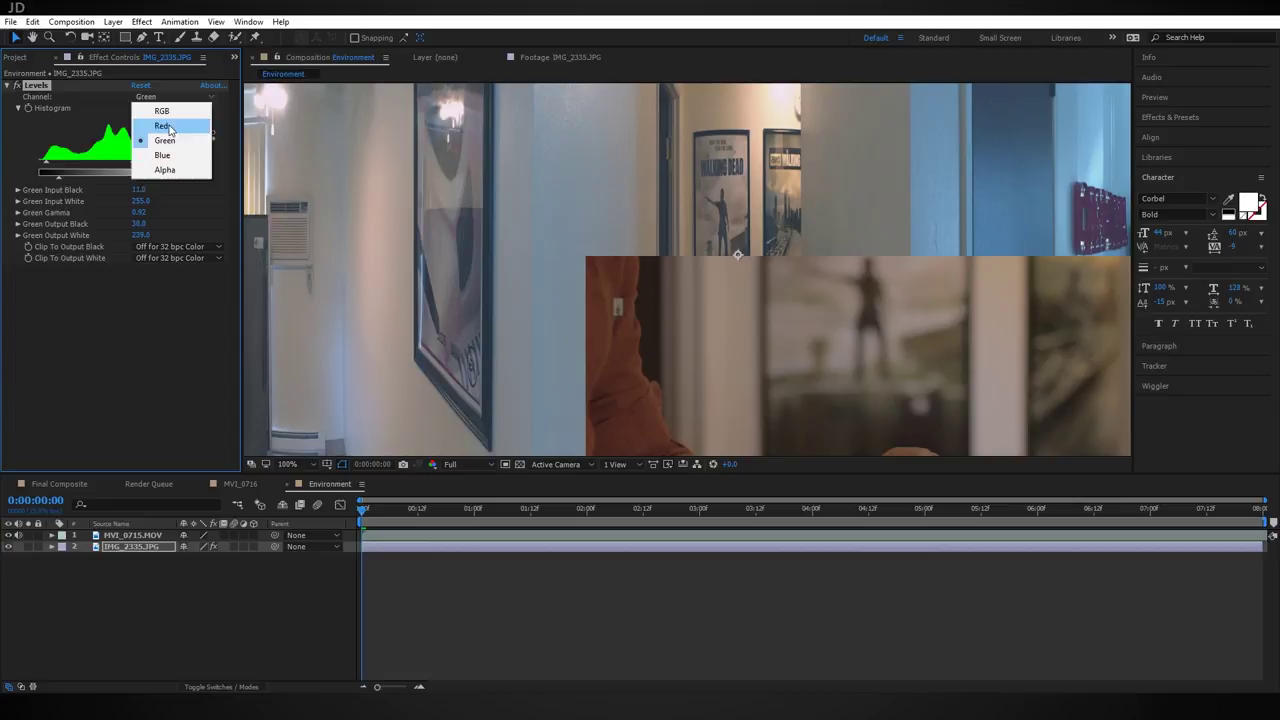
click(160, 123)
key(comma)
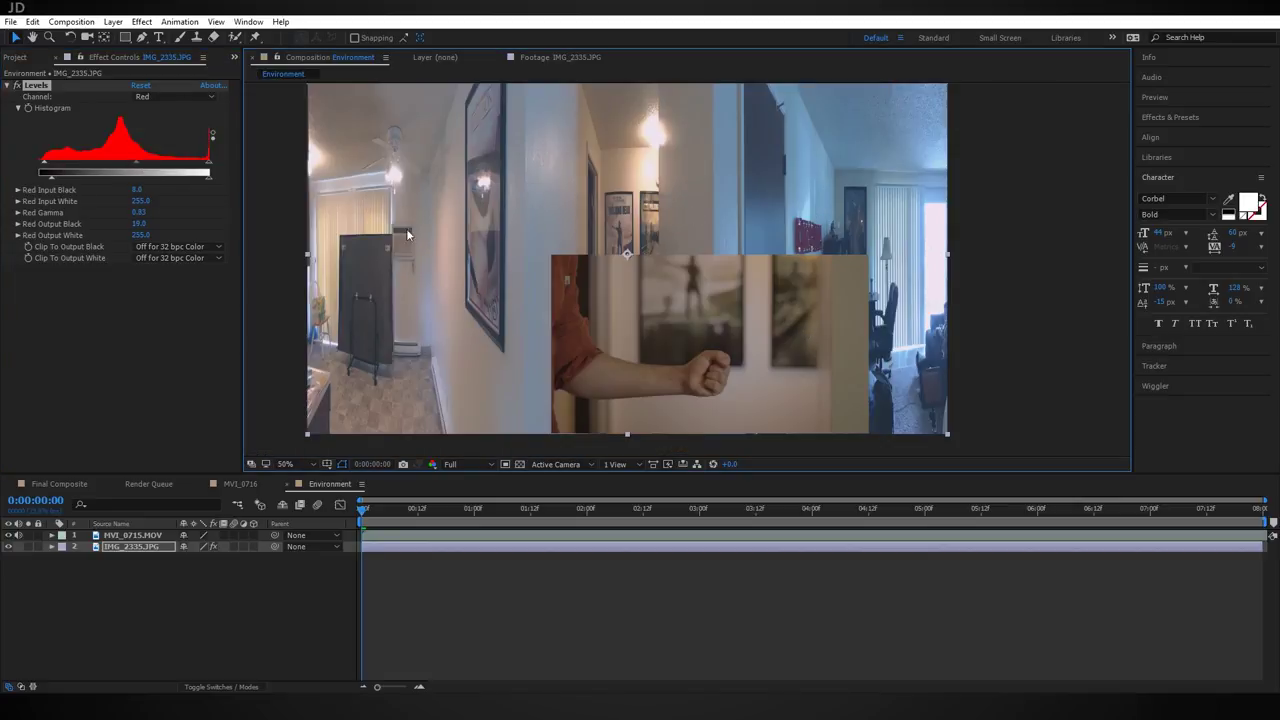
Step: Set the panorama's overall RGB Levels to gamma 1.01, output black 10 and output white 241, and delete the MVI_0715.MOV reference layer
click(163, 96)
click(163, 111)
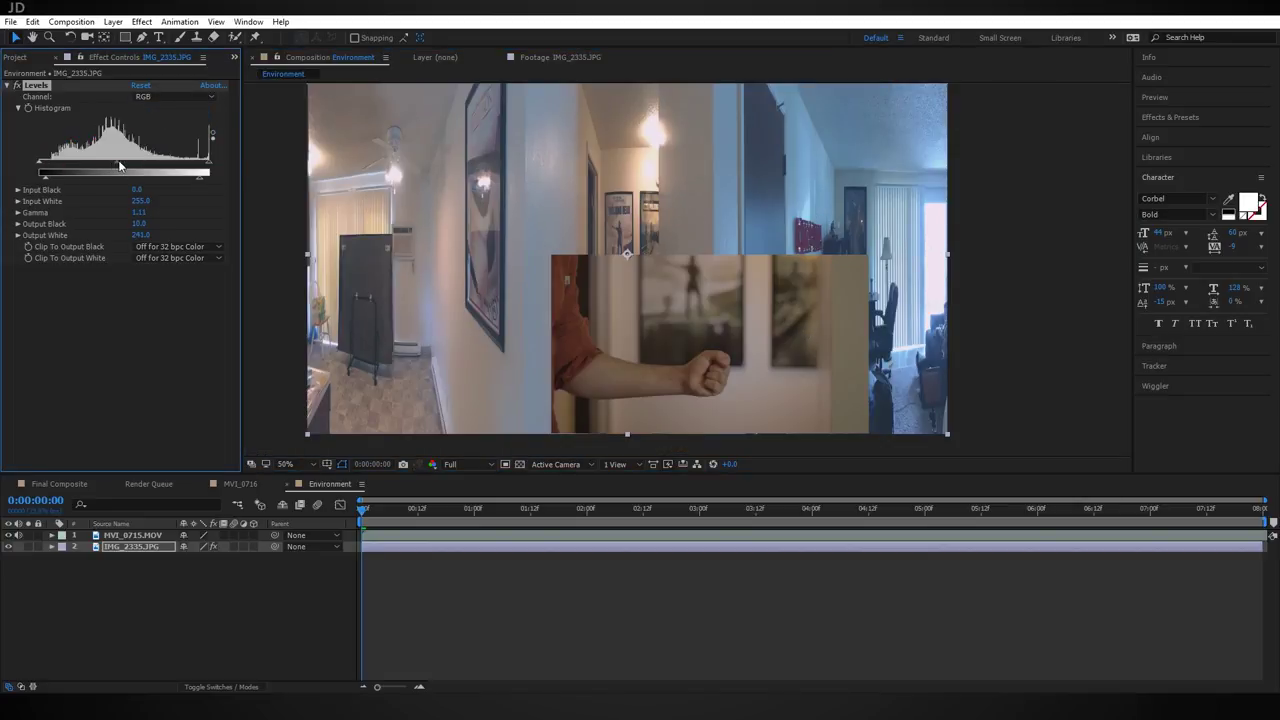
click(150, 536)
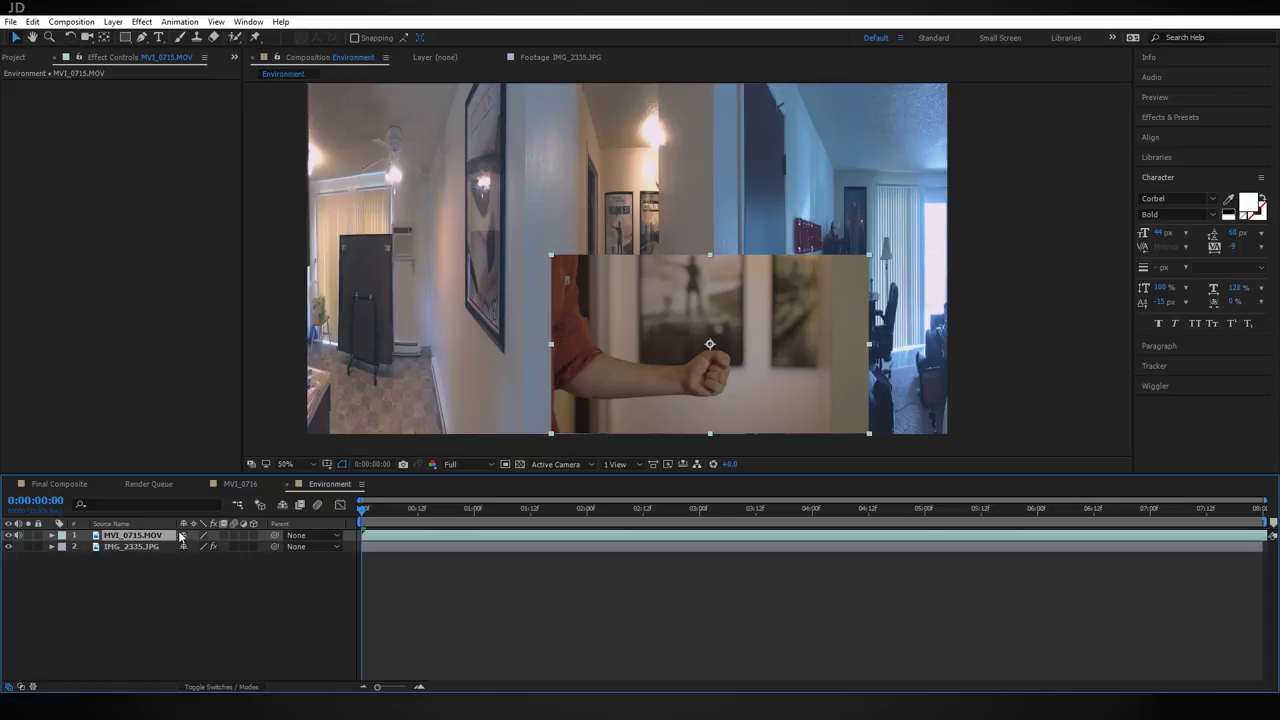
key(Delete)
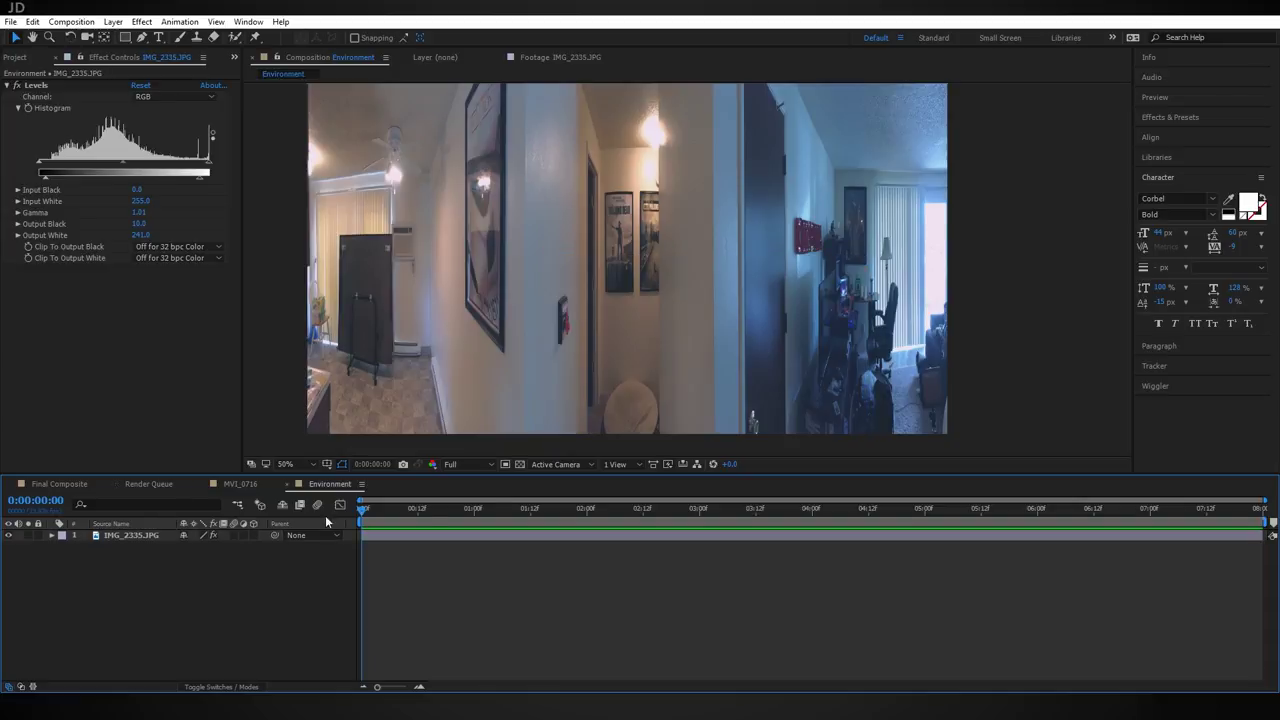
Step: Add the Environment composition to the MVI_0716 composition as its bottom layer
click(240, 484)
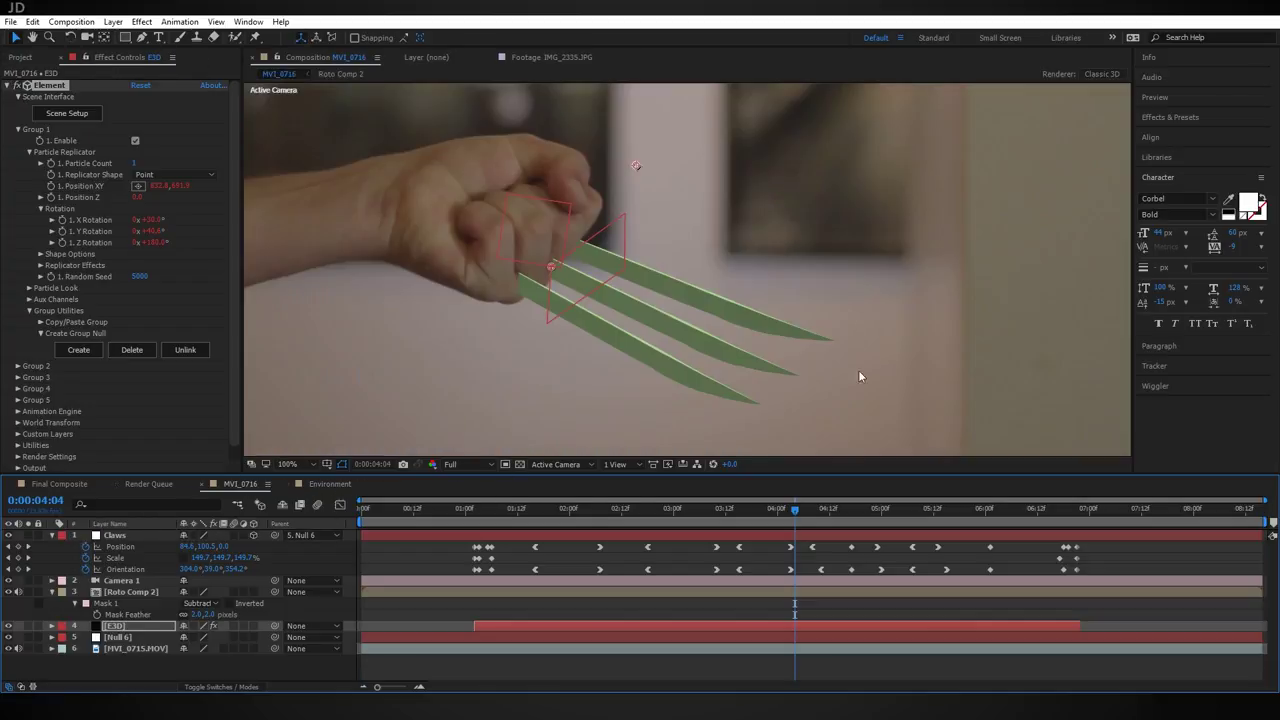
click(180, 665)
click(20, 57)
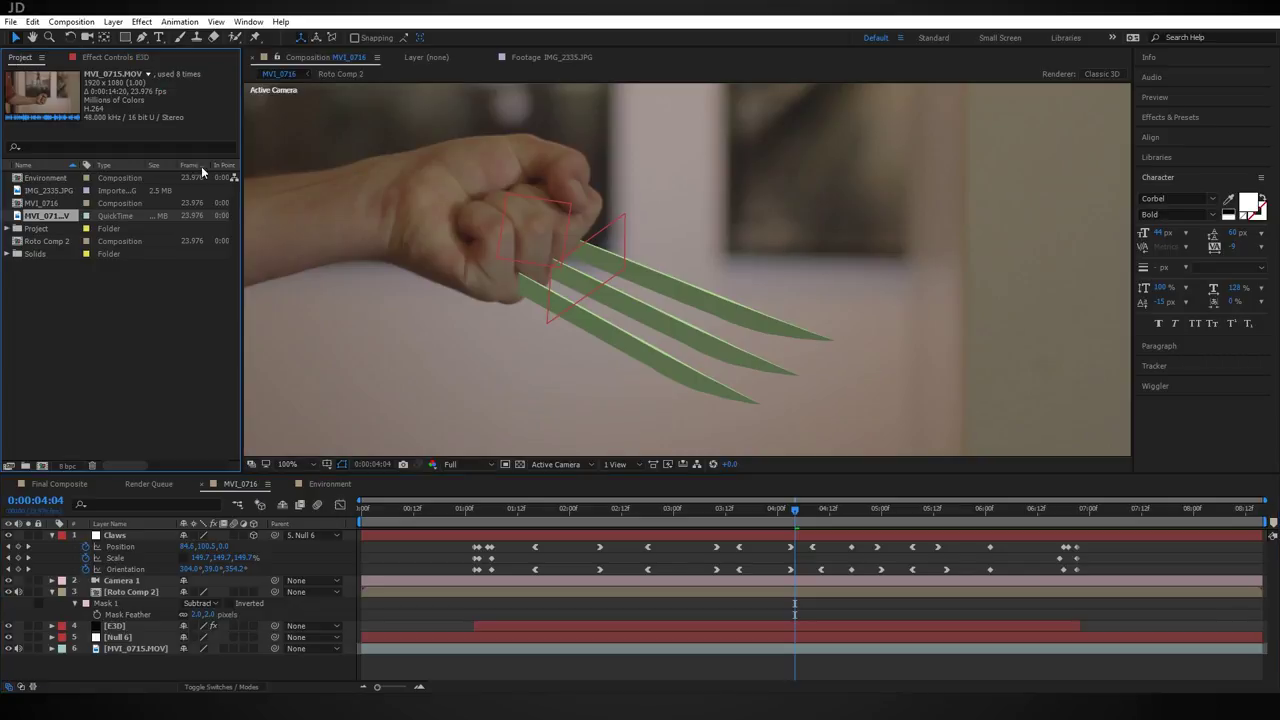
click(45, 178)
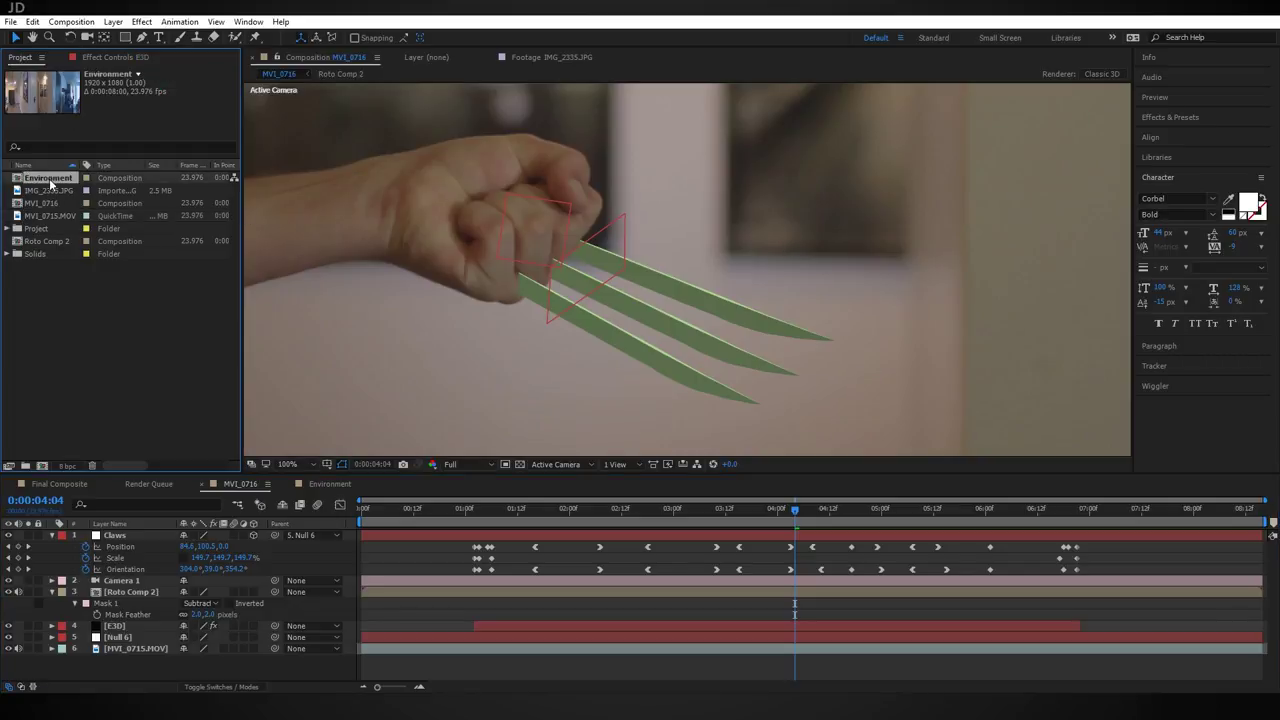
drag(47, 180, 157, 655)
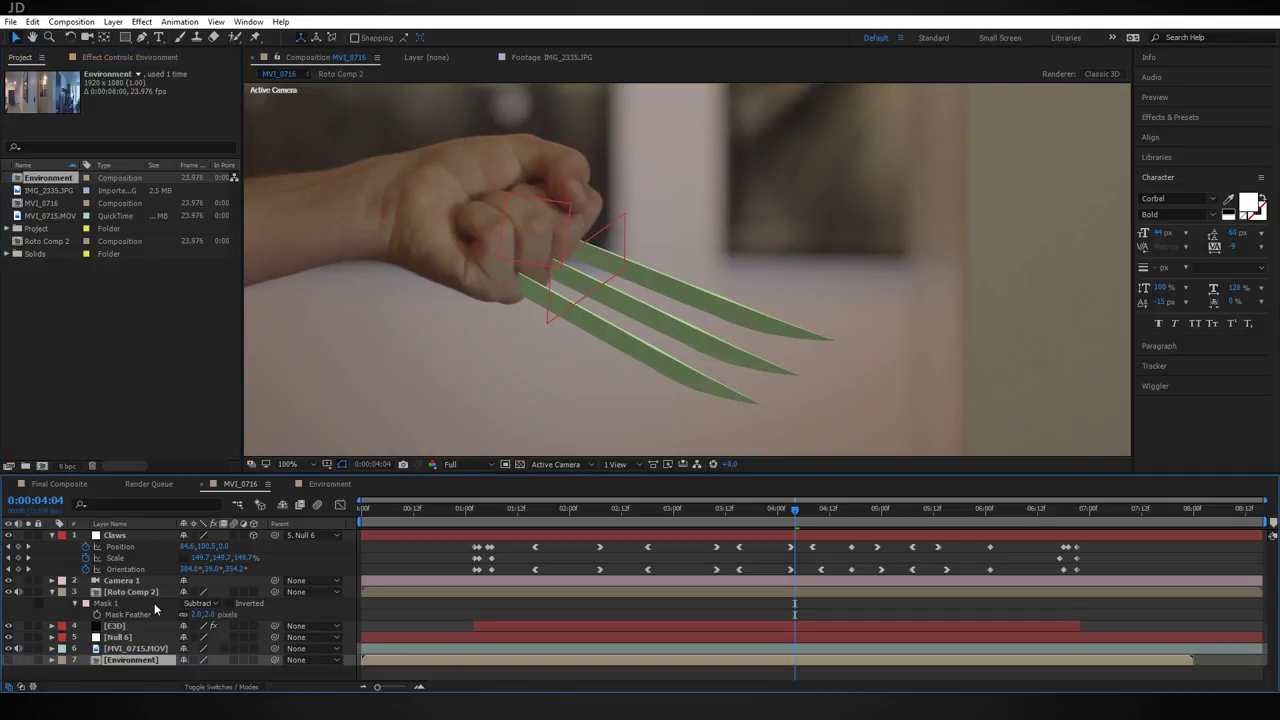
Step: Assign the Environment layer to Layer 1 of the custom texture maps in the E3D layer's Element effect
click(140, 625)
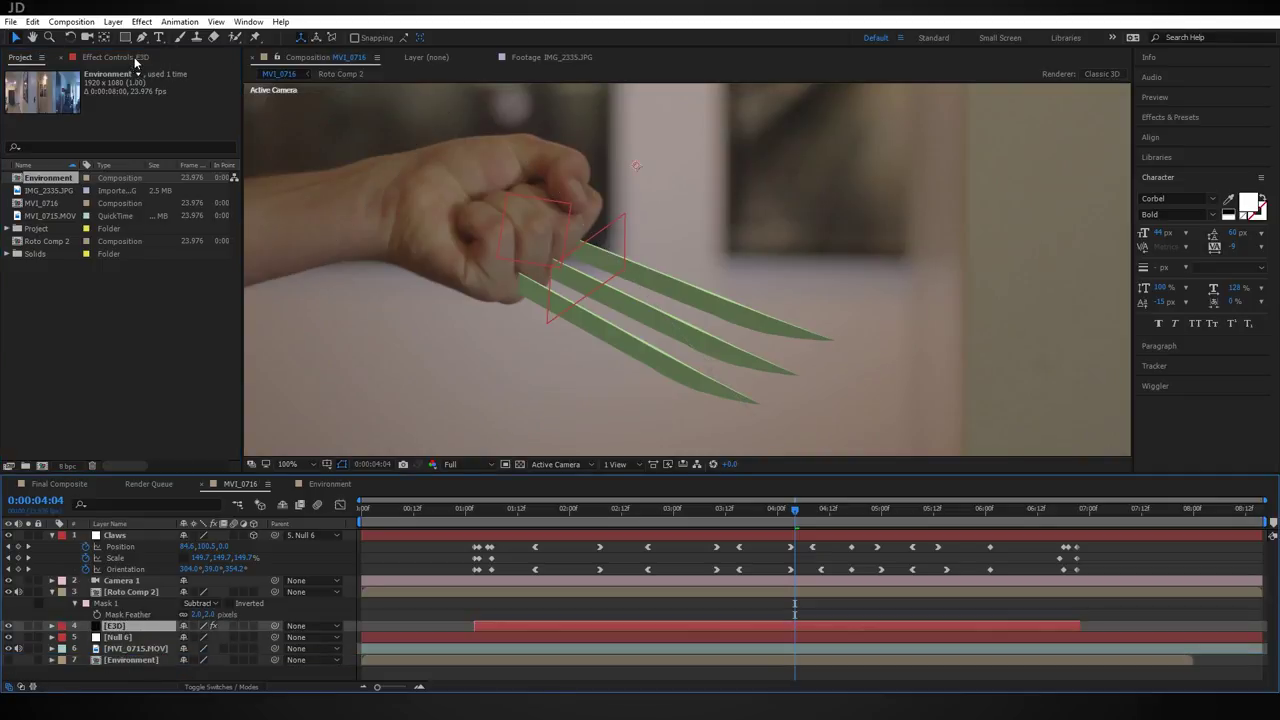
click(136, 58)
click(17, 434)
click(30, 457)
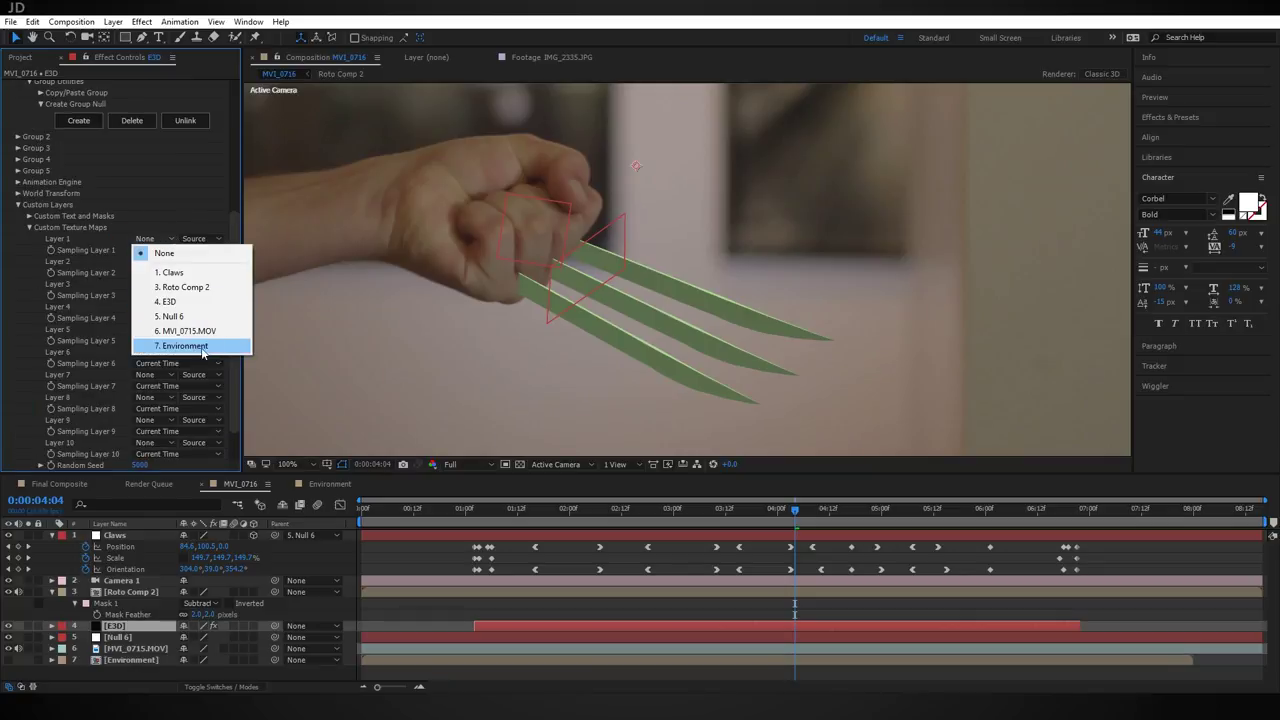
click(204, 346)
Step: Set the Element scene's environment texture to Custom Layer 1 [Environment]
scroll(110, 300, up, 5)
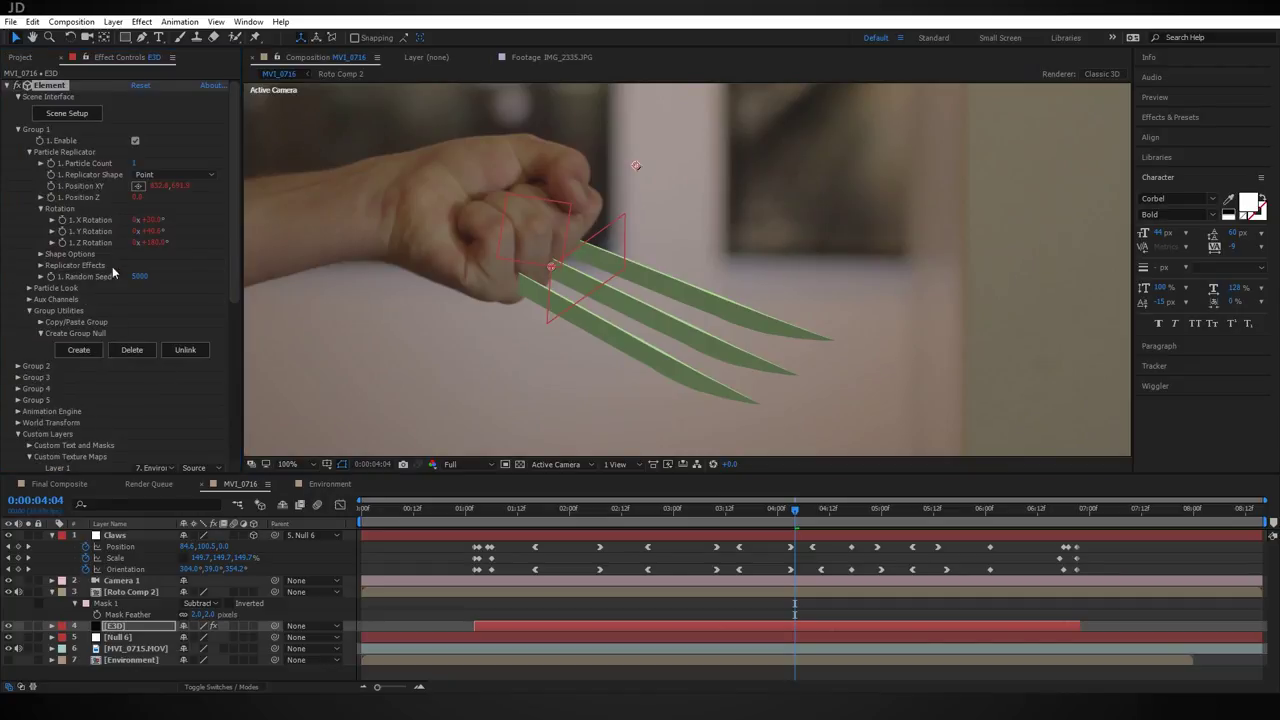
click(79, 114)
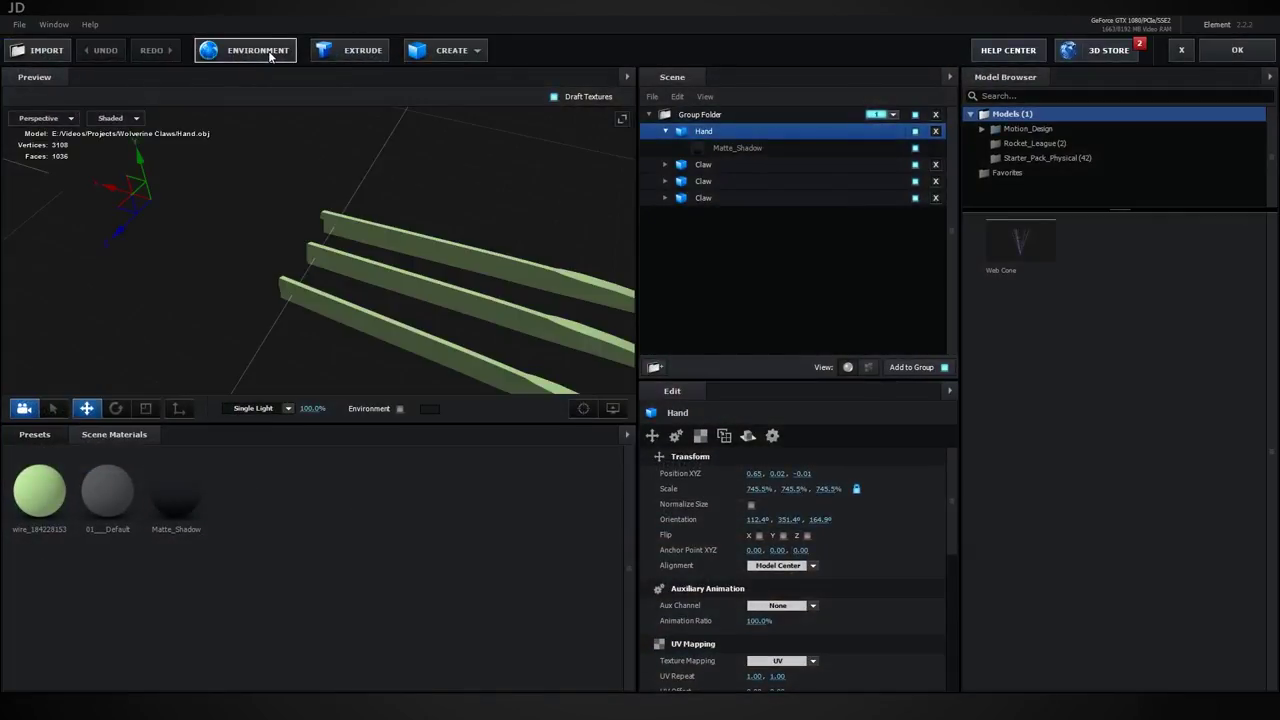
click(262, 50)
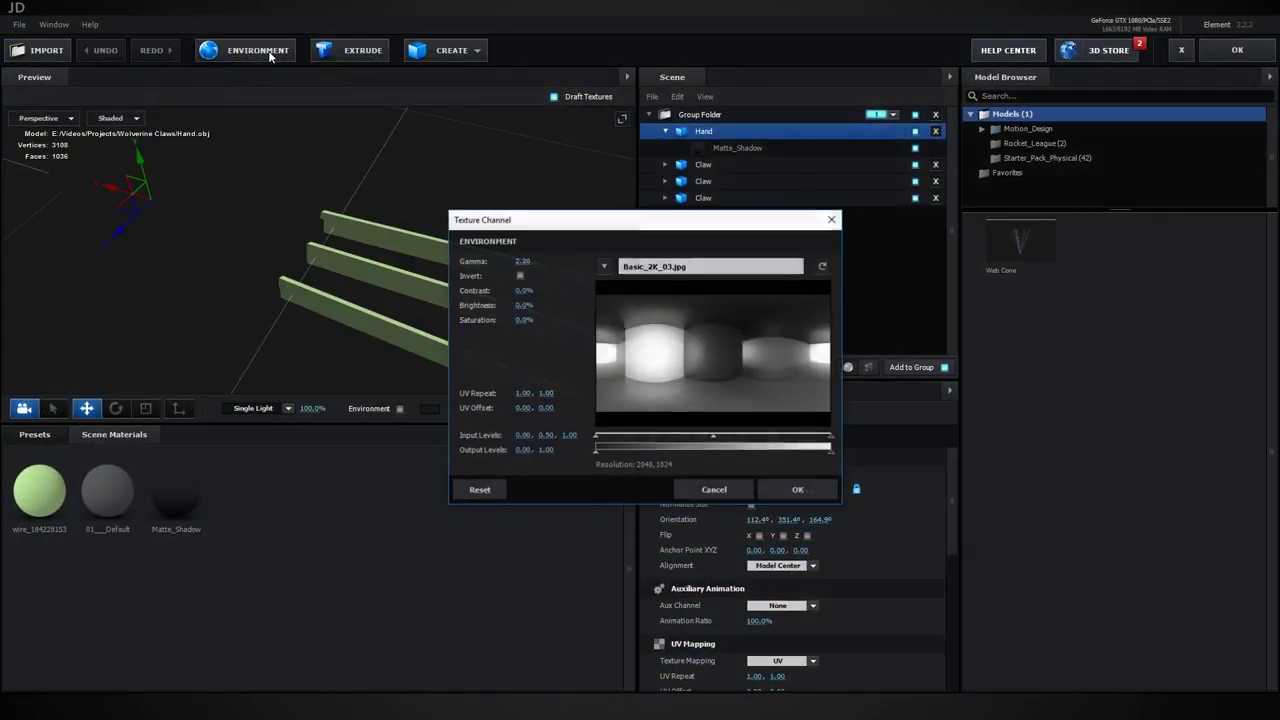
click(604, 267)
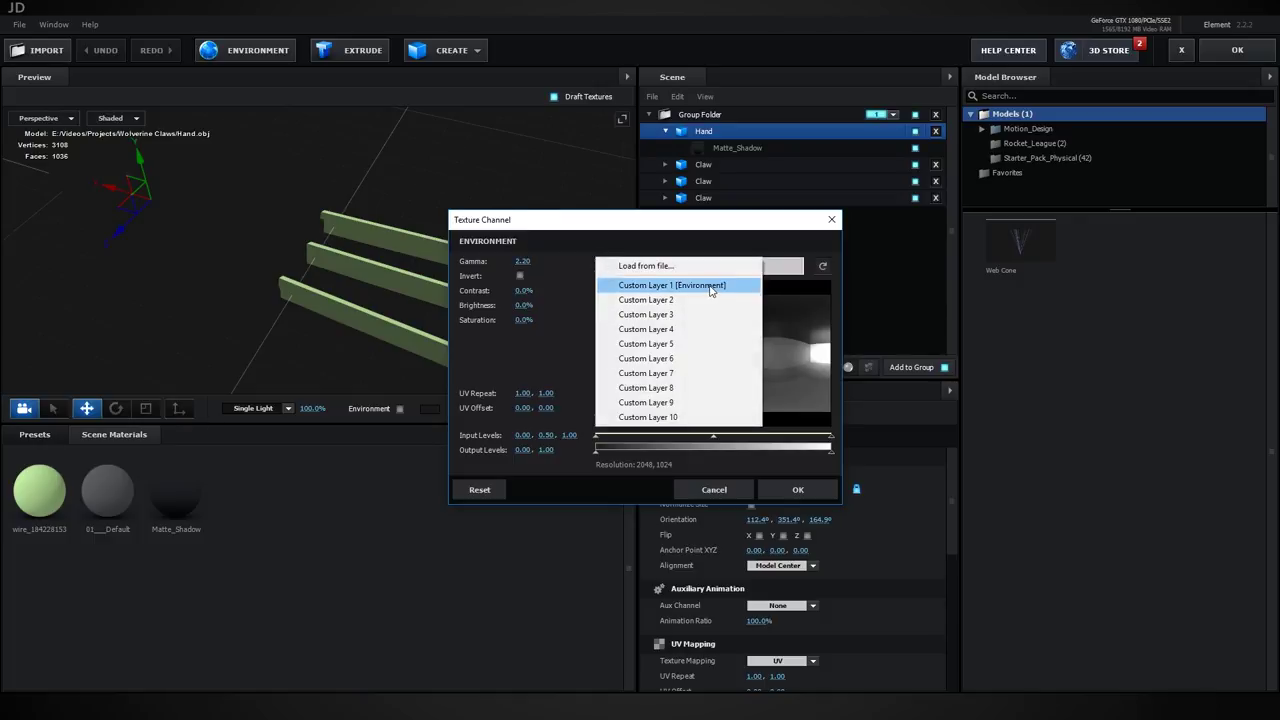
click(711, 288)
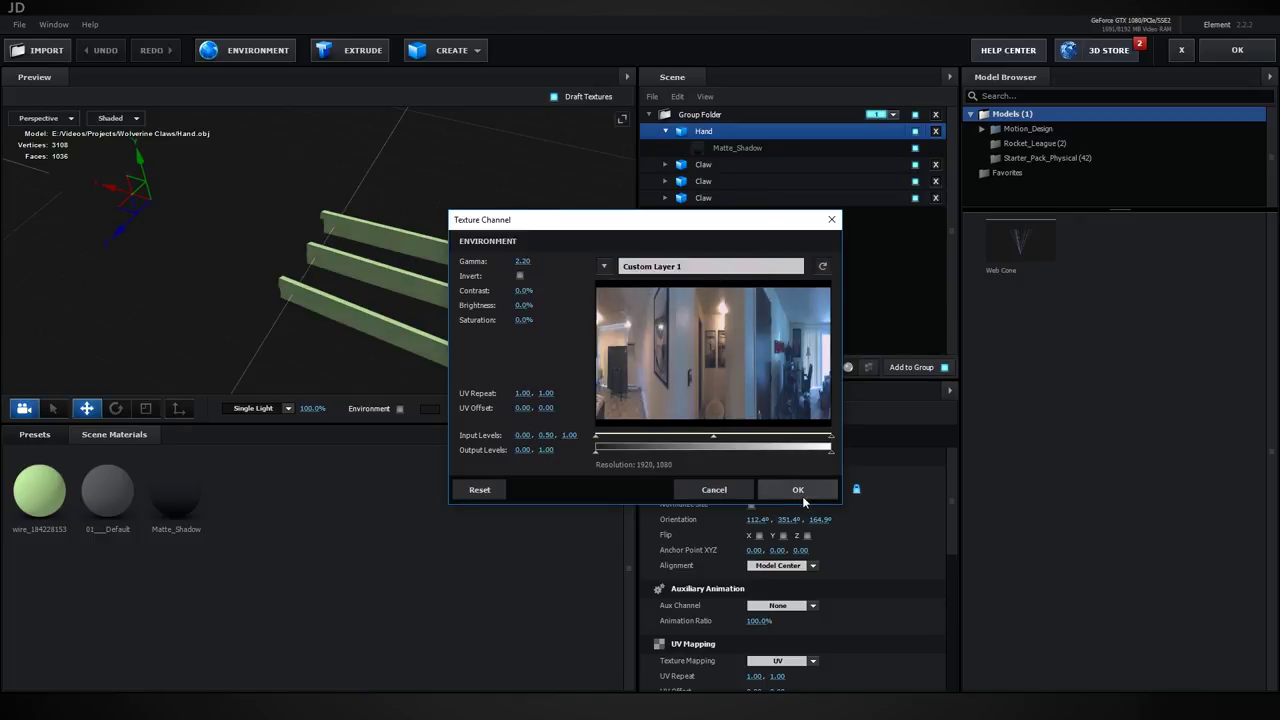
click(800, 492)
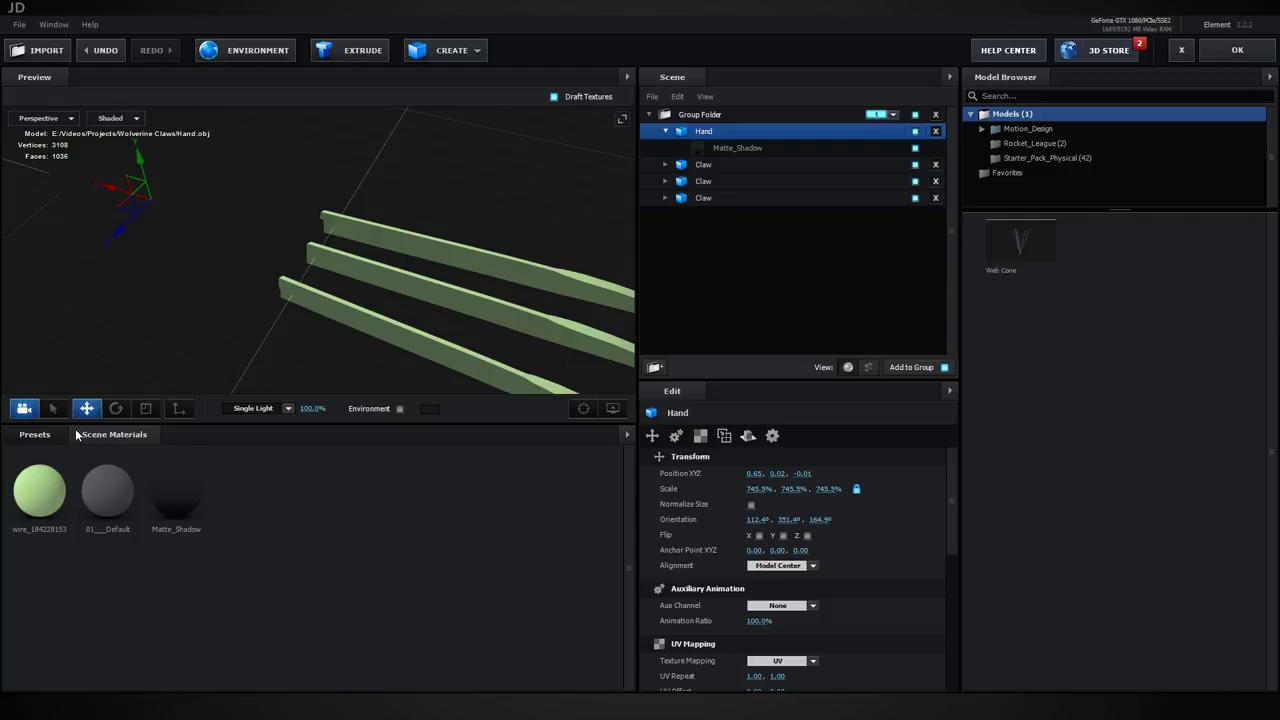
Step: Apply a clean_metal_clean material from the Pro_Shaders_2 Metal presets to the three claws and accept the Element scene
click(36, 434)
double_click(72, 496)
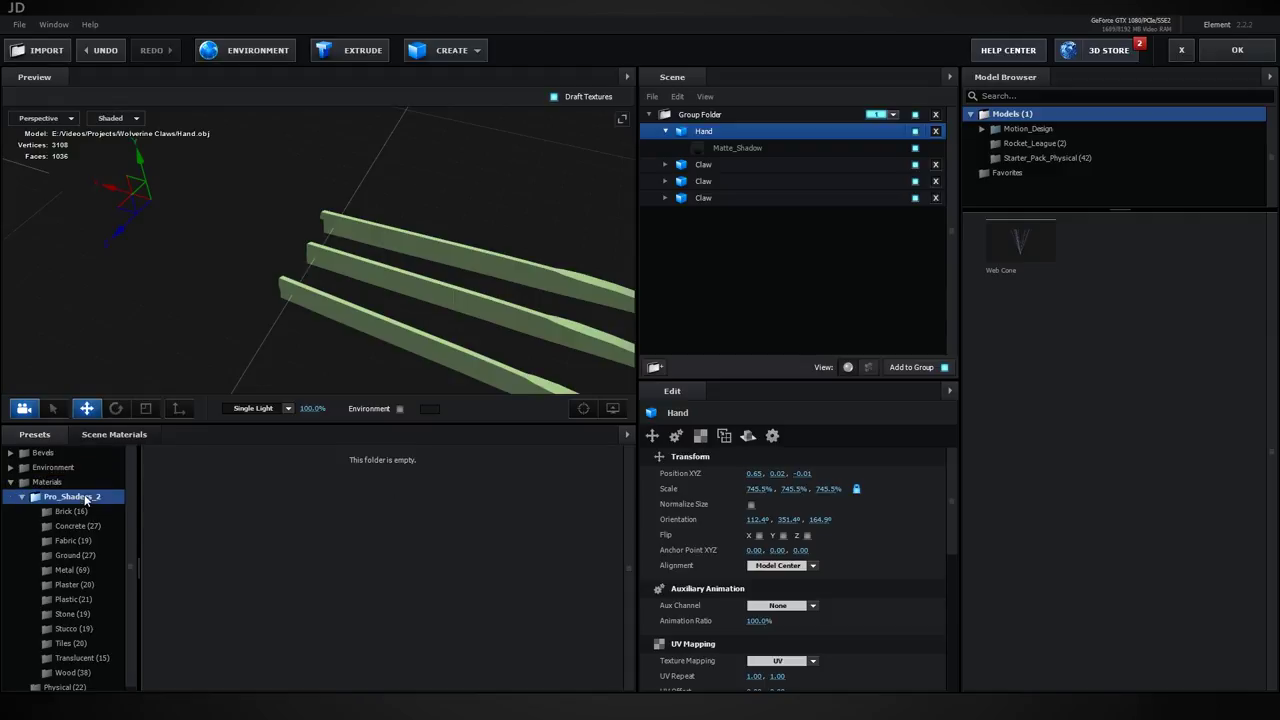
click(70, 569)
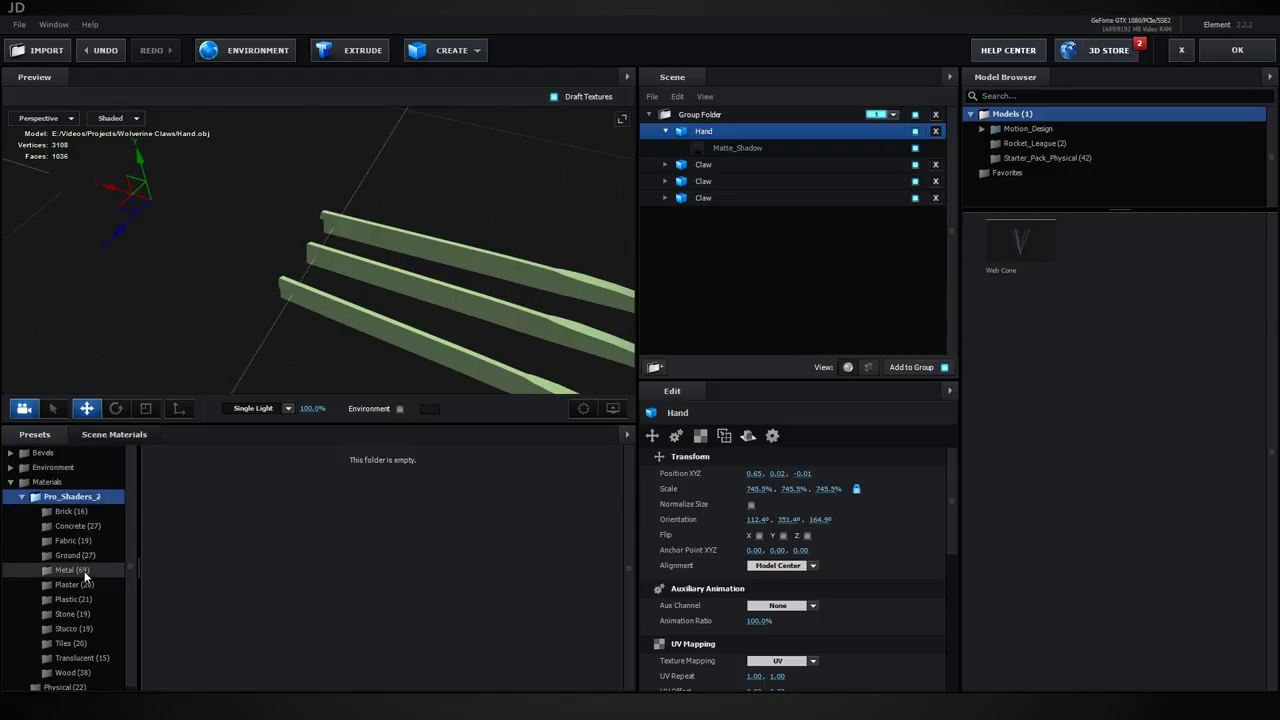
drag(498, 354, 410, 322)
drag(490, 323, 408, 318)
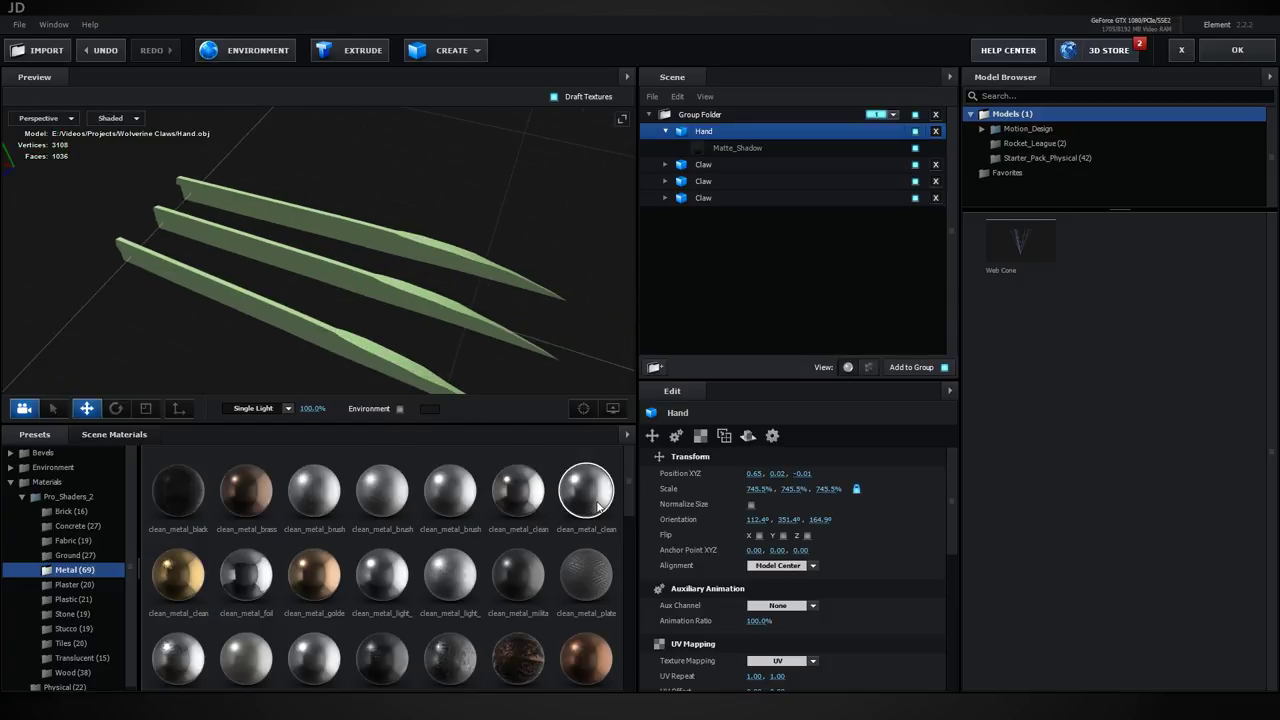
drag(592, 508, 703, 164)
click(116, 436)
drag(240, 500, 708, 179)
drag(597, 244, 548, 299)
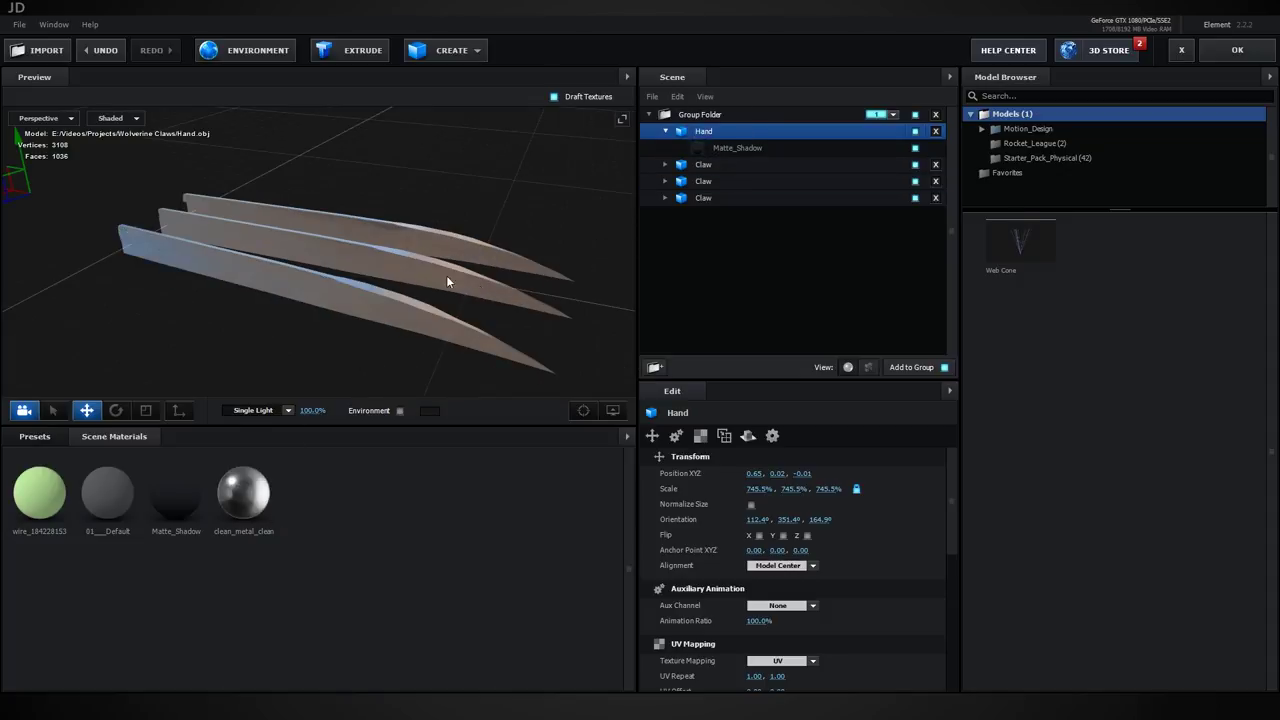
click(1237, 48)
Step: Show Element's physical environment in the background and rotate the environment to -4° around Y
scroll(772, 356, up, 1)
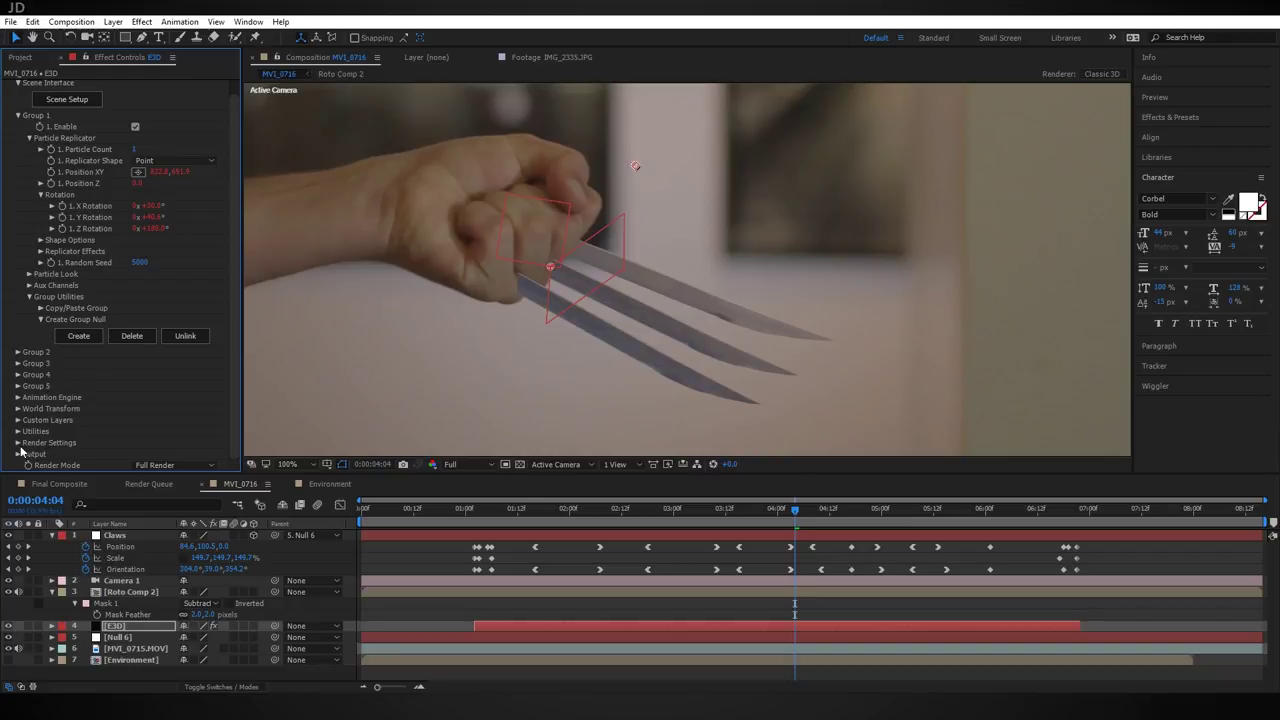
click(18, 443)
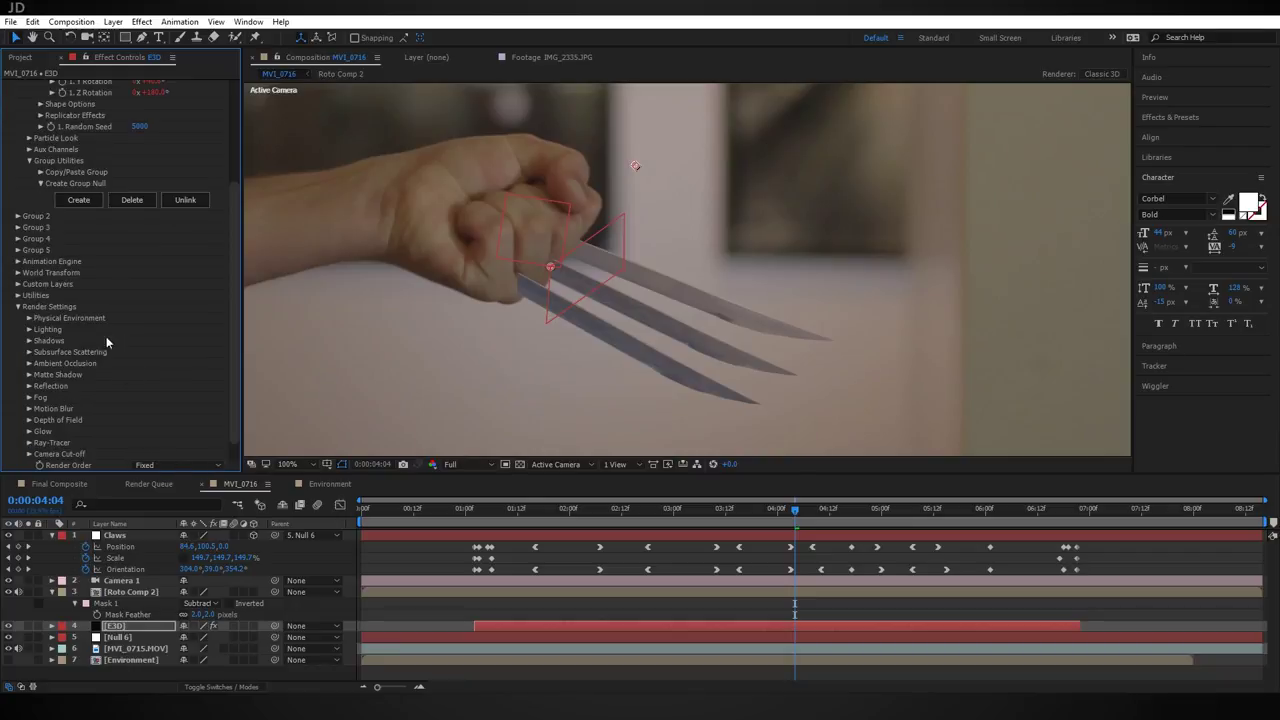
click(29, 318)
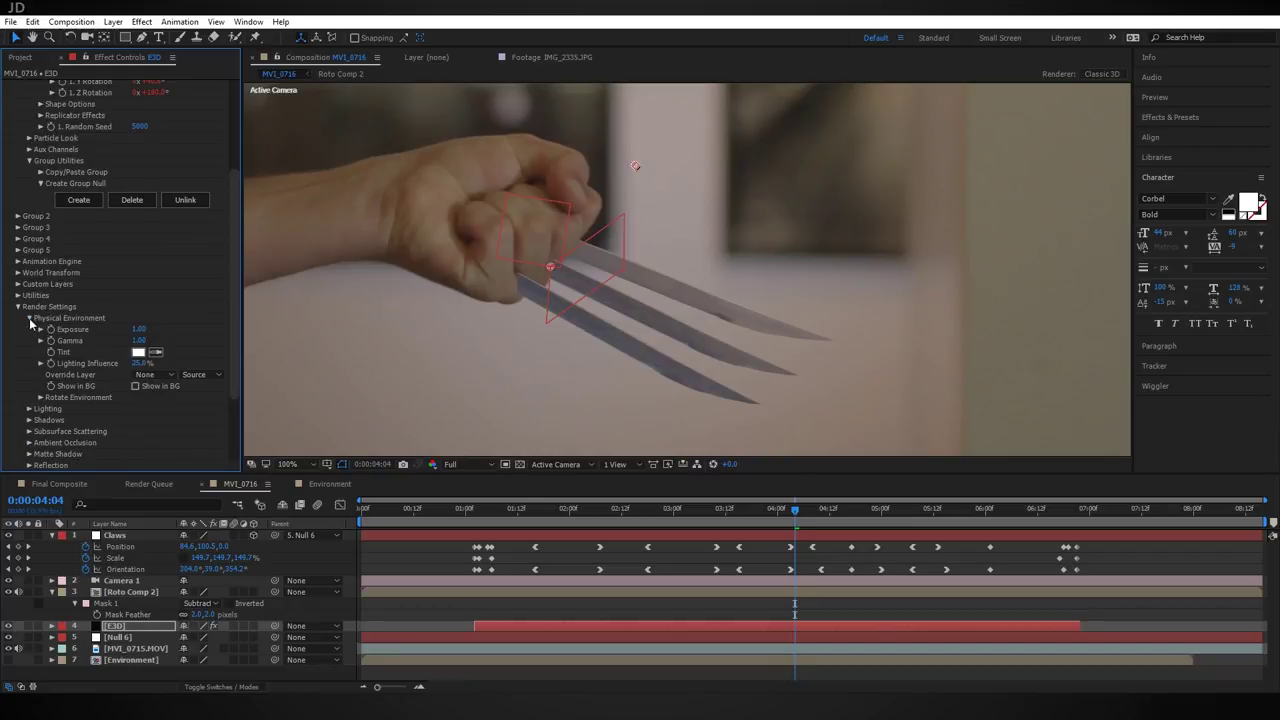
click(135, 386)
scroll(945, 312, down, 2)
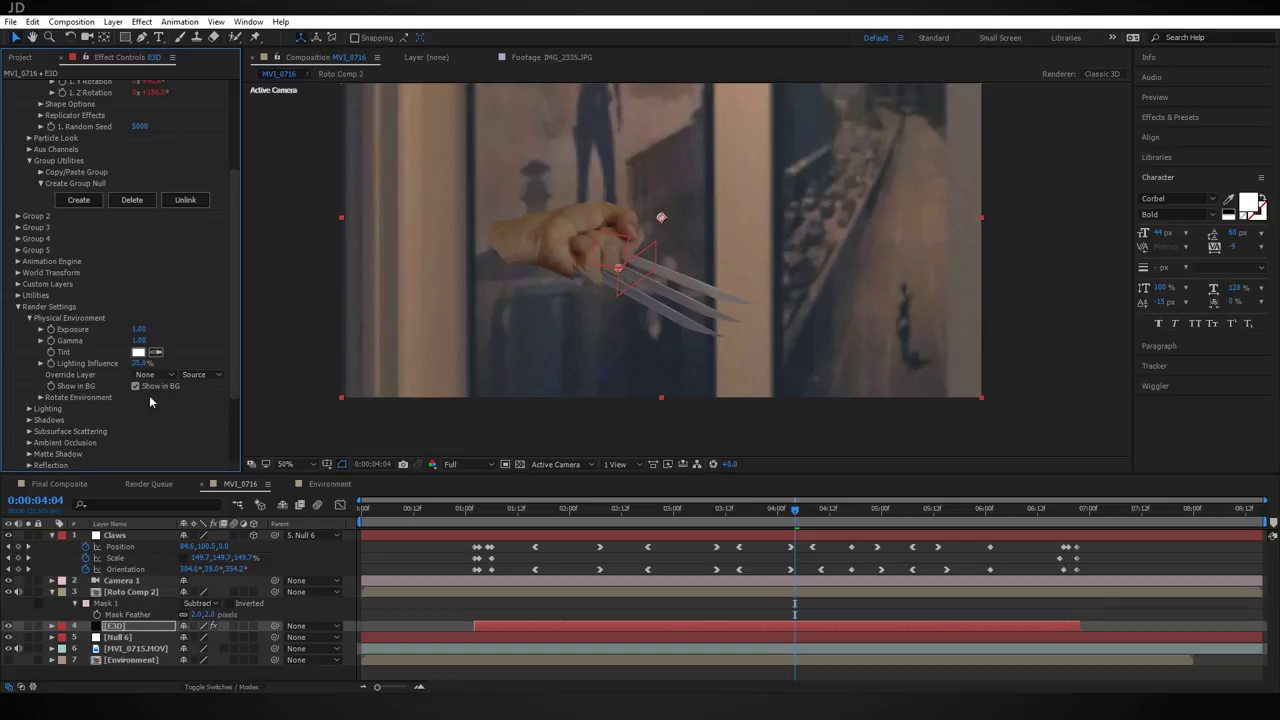
click(41, 398)
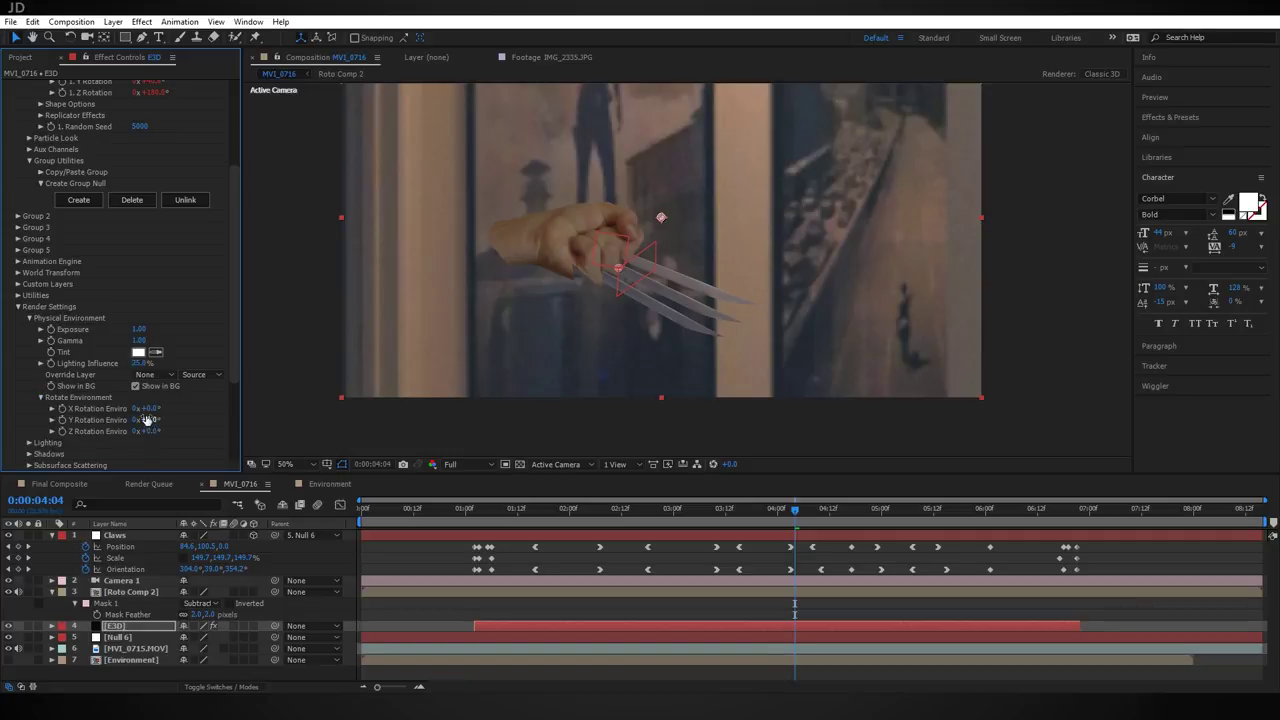
mouse_move(153, 420)
mouse_down()
mouse_move(230, 420)
mouse_move(128, 420)
mouse_move(146, 421)
mouse_up()
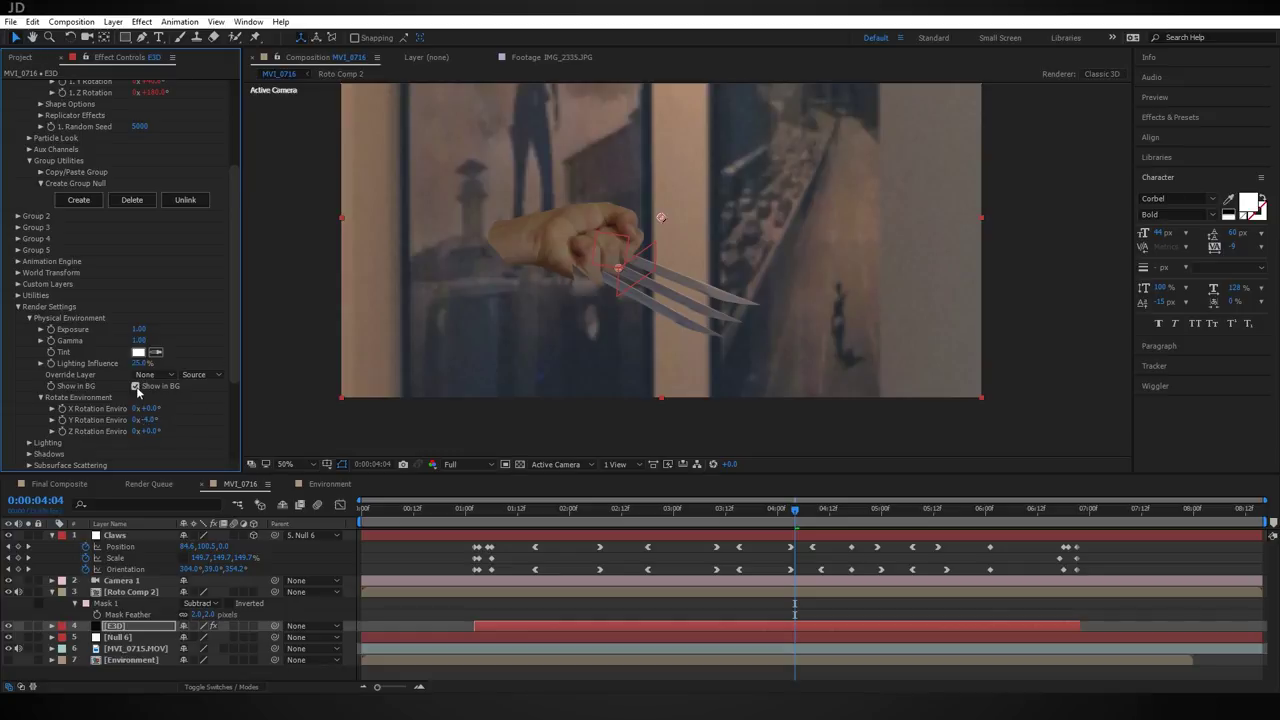
Step: Hide the physical environment from the background and apply a Levels effect to the E3D layer
click(135, 386)
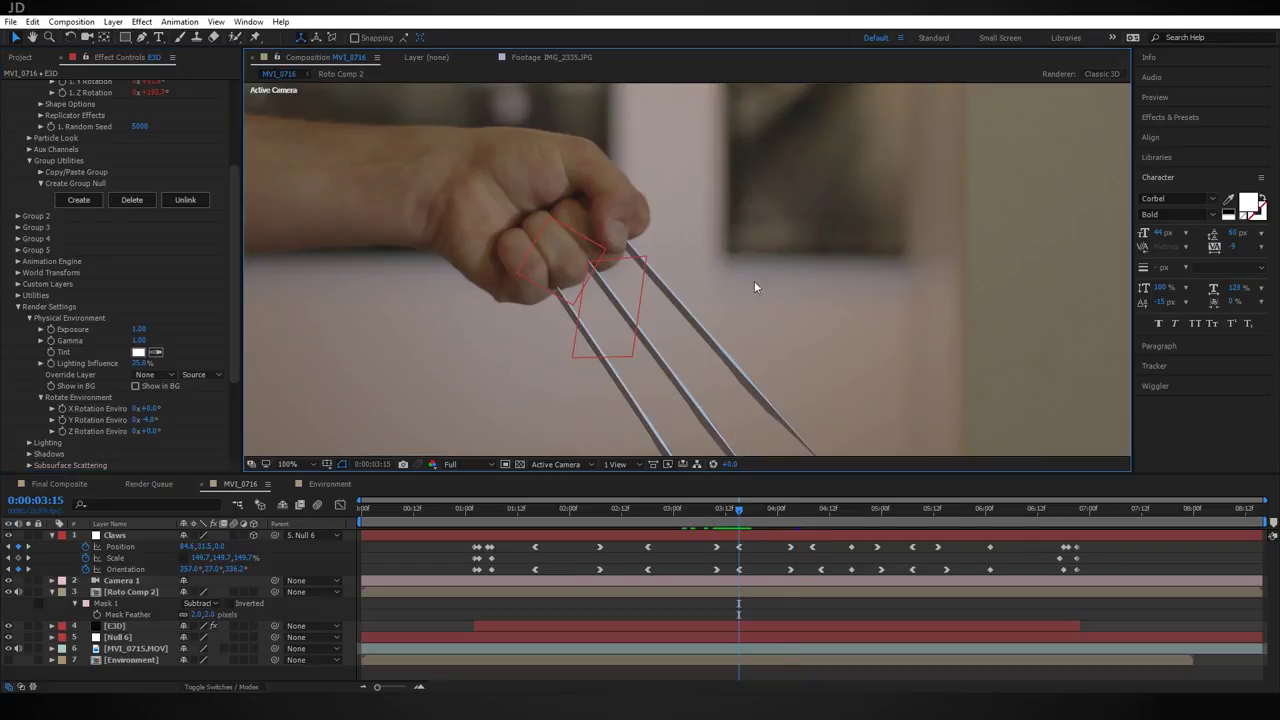
drag(750, 384, 721, 361)
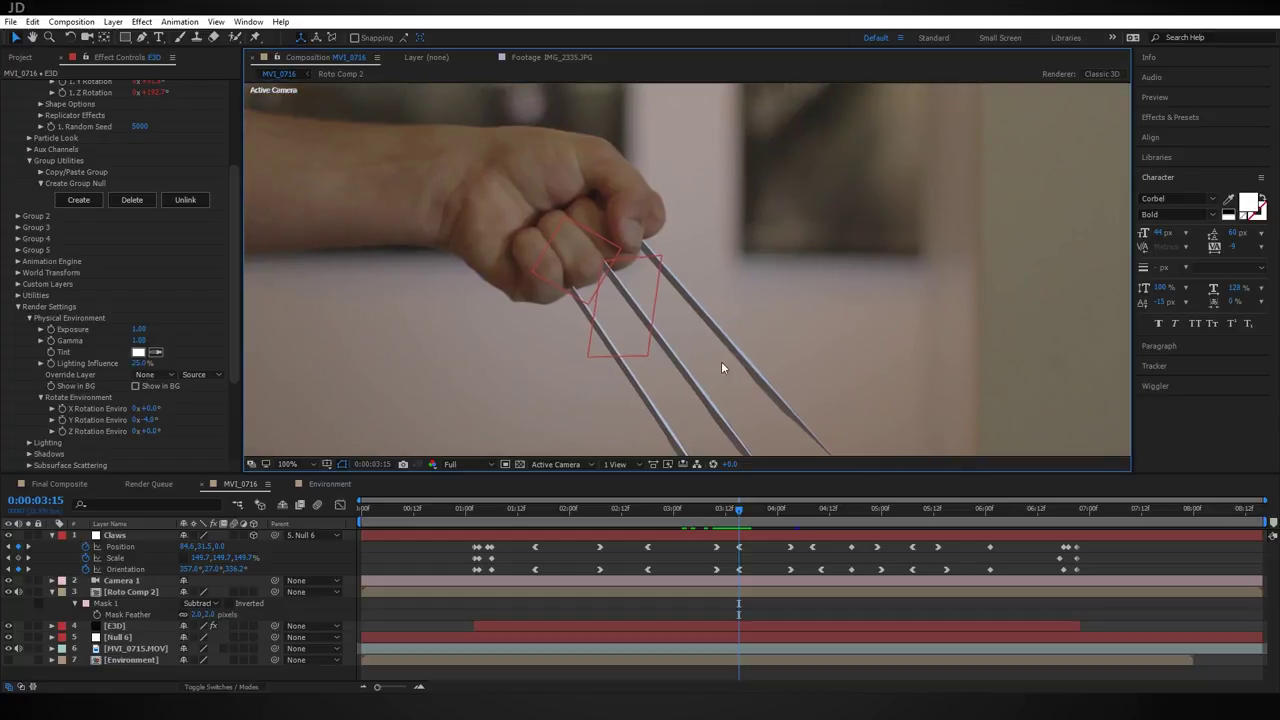
click(133, 627)
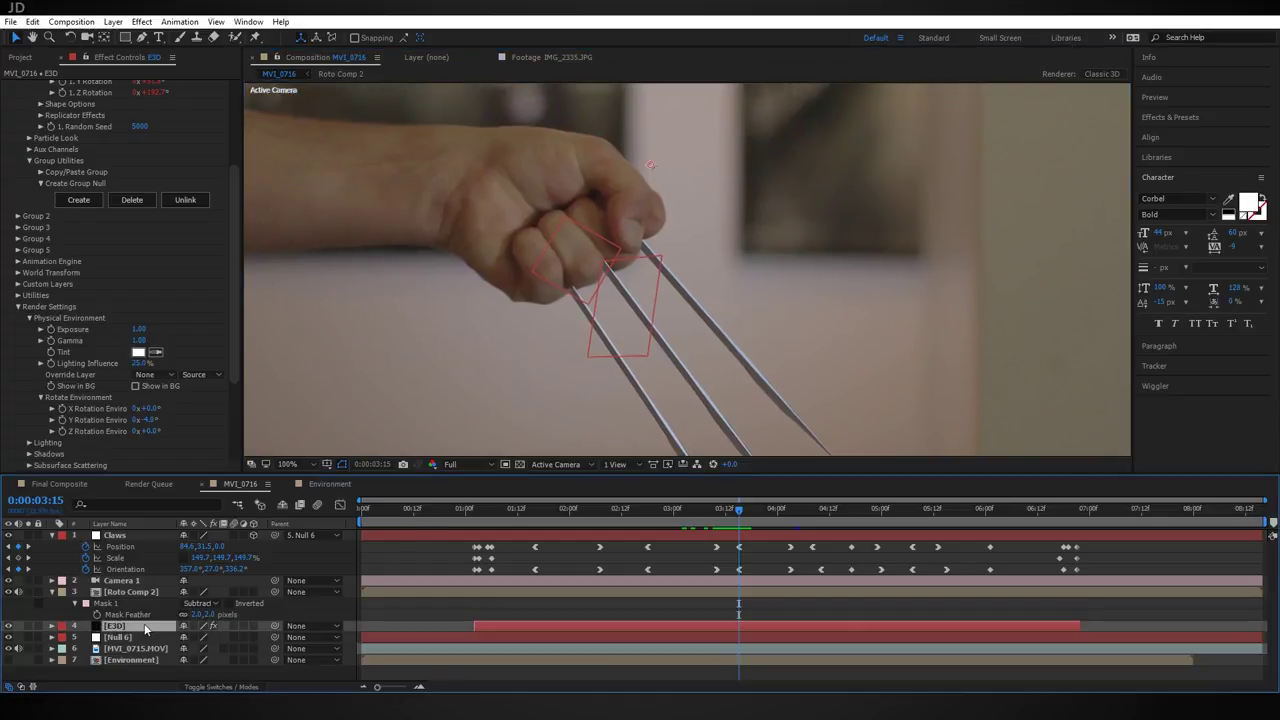
key(ctrl+space)
text(levels)
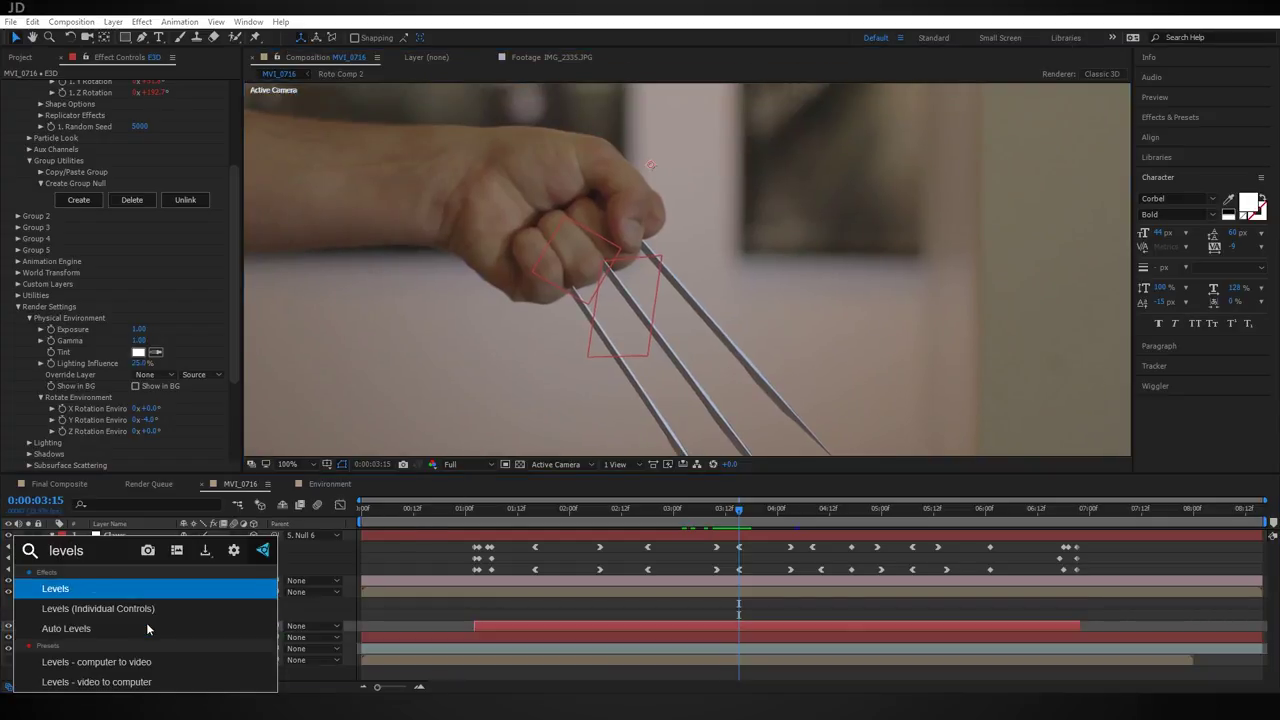
key(Return)
Step: View the composition's red channel and set the Levels red gamma to 1.14 to match the claws to the footage
click(432, 464)
click(458, 498)
click(170, 303)
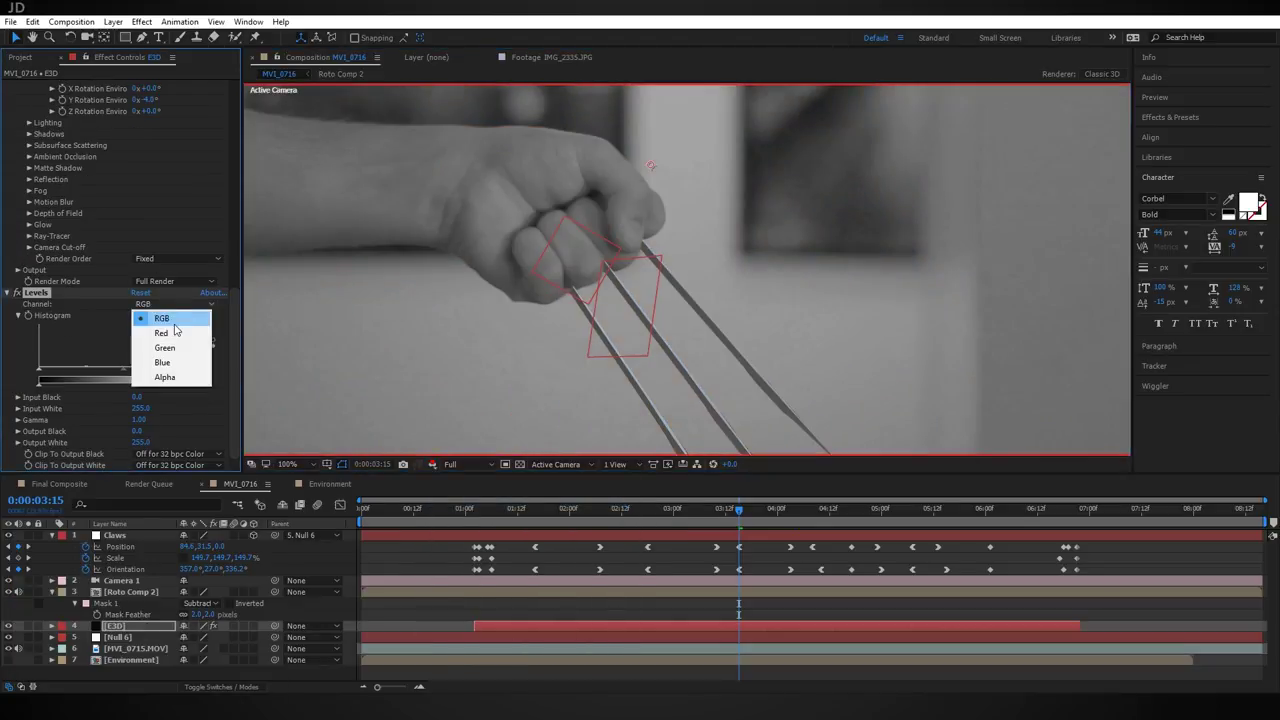
click(145, 332)
scroll(700, 232, down, 2)
scroll(748, 305, up, 2)
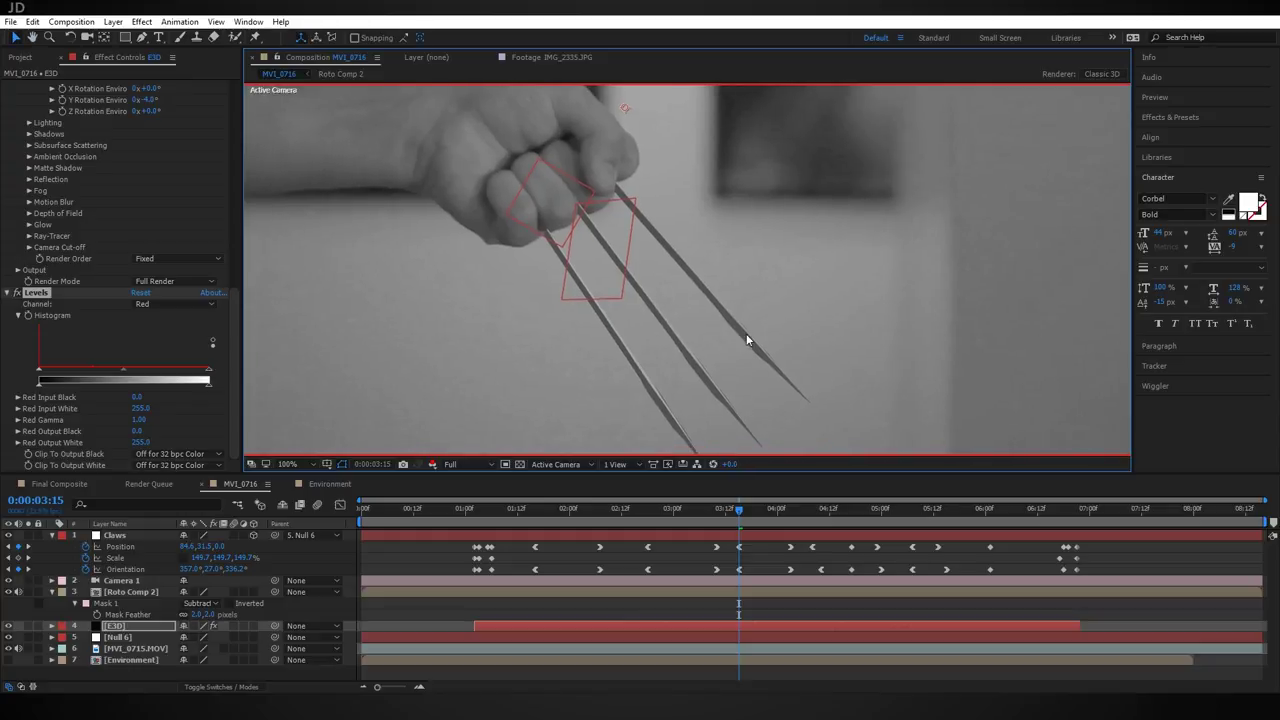
drag(648, 252, 666, 323)
drag(123, 370, 117, 374)
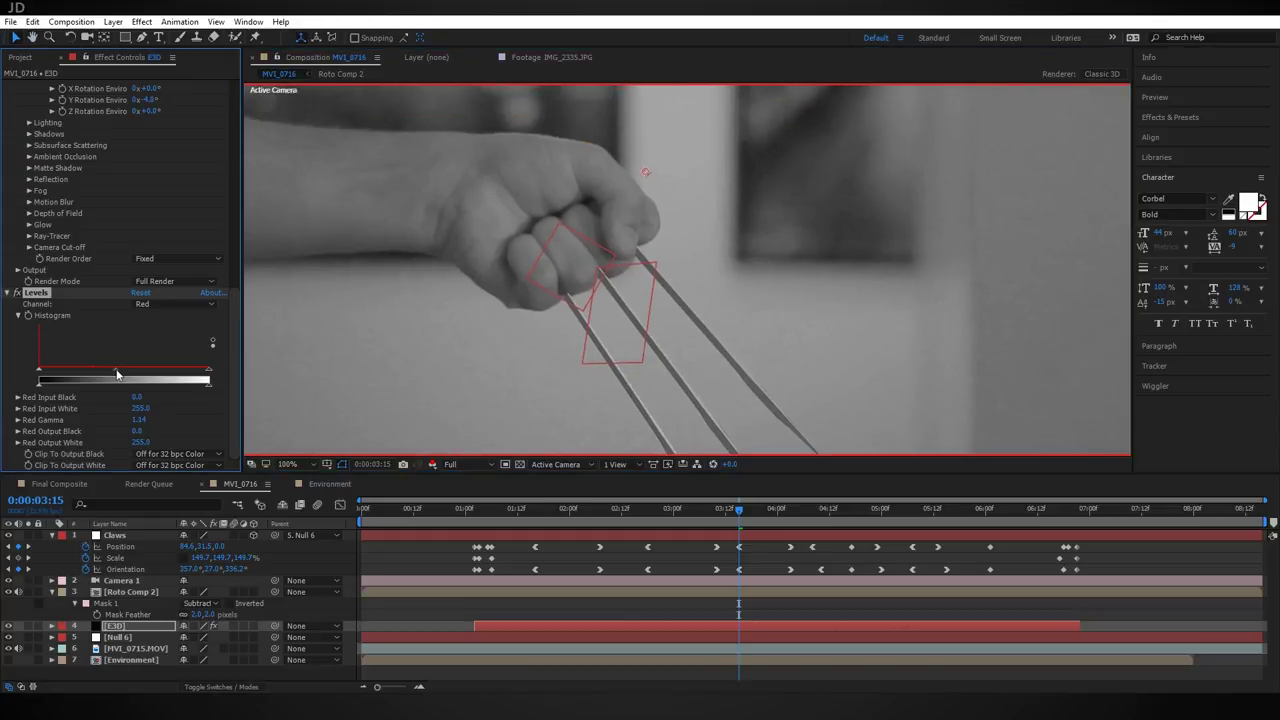
Step: View the composition's green channel and set the Levels green gamma to 1.03
click(432, 464)
click(466, 513)
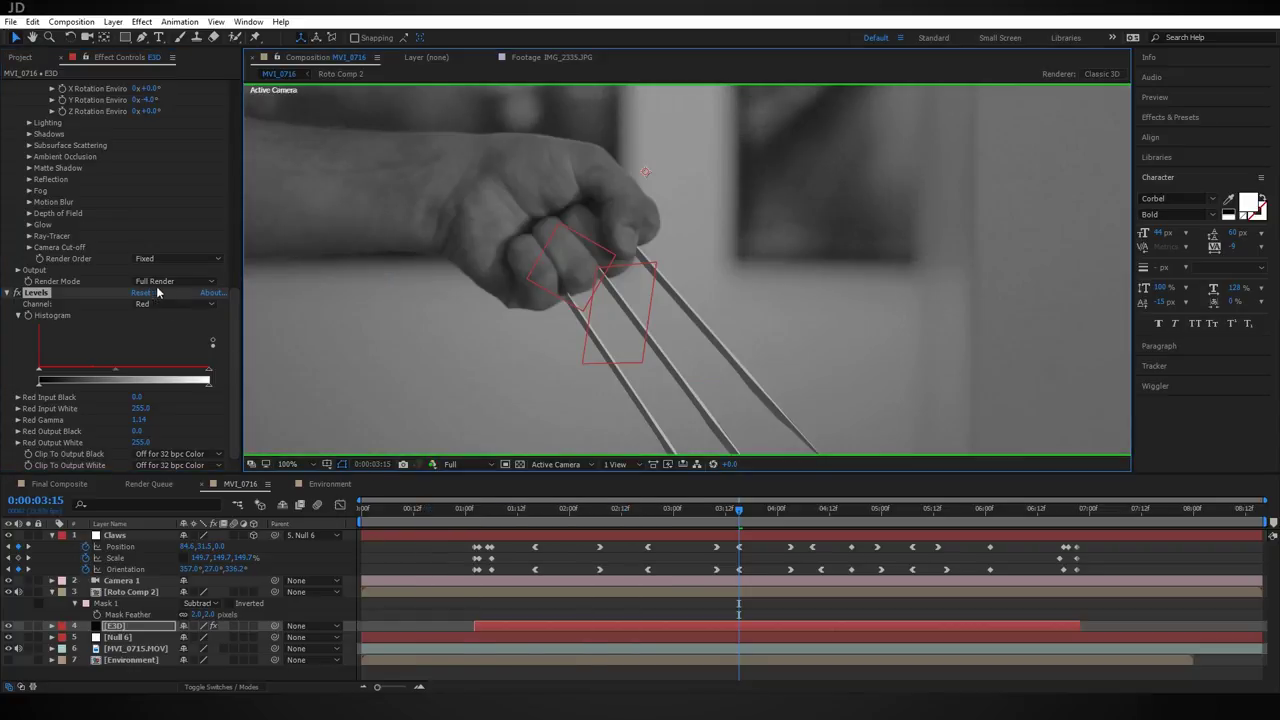
click(182, 304)
click(165, 345)
drag(122, 376, 124, 376)
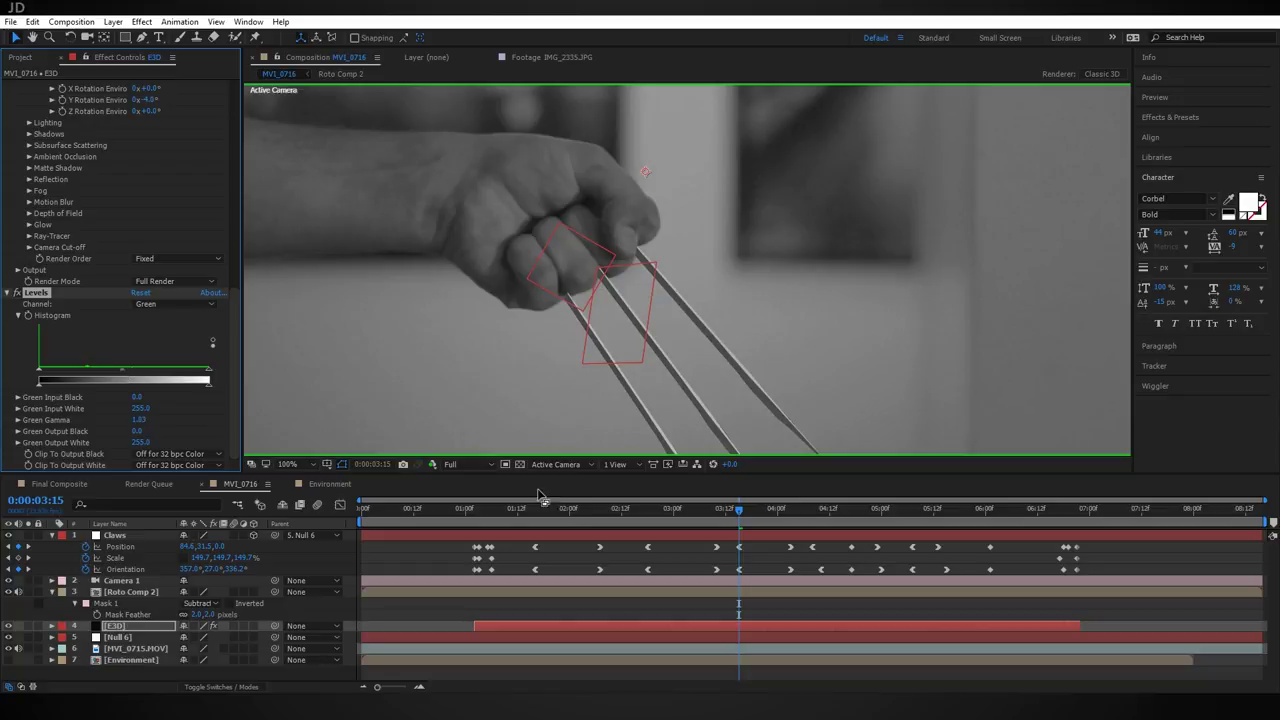
Step: View the blue channel, set Levels blue input black to 10 and blue output white to 247, and restore the RGB view
click(434, 464)
click(458, 527)
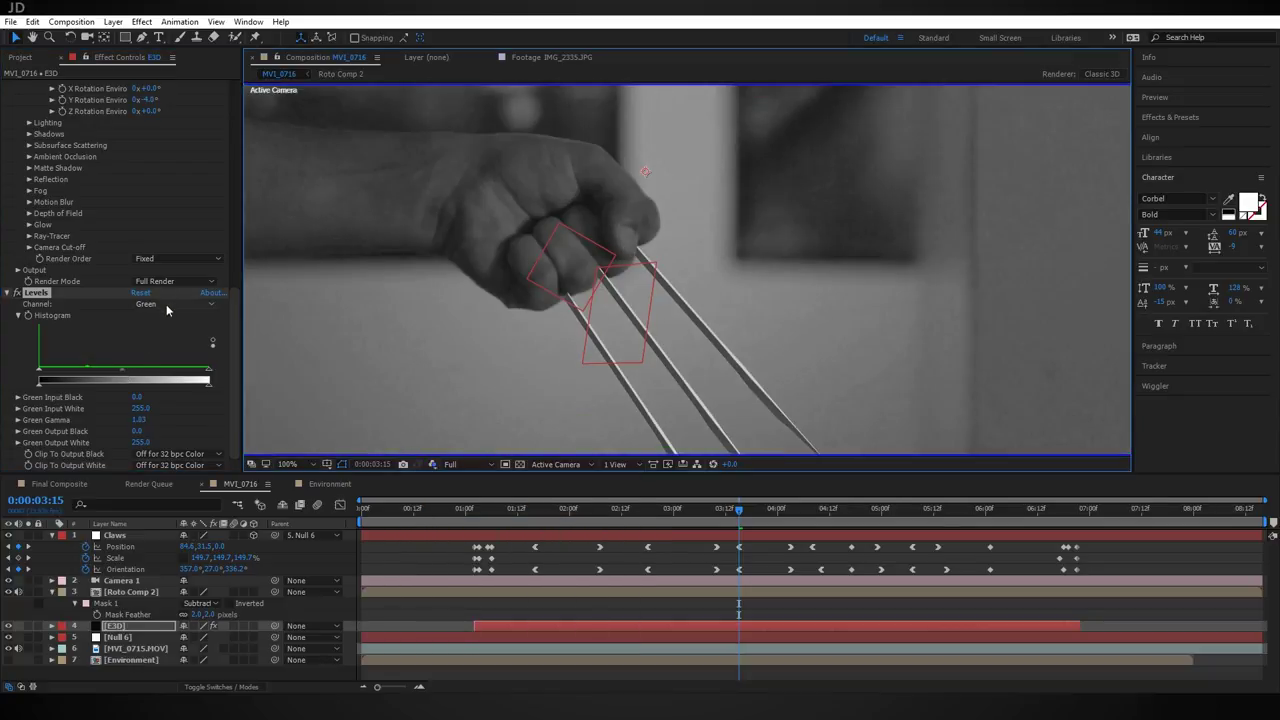
click(166, 304)
click(160, 362)
mouse_move(32, 375)
mouse_down()
mouse_move(52, 375)
mouse_move(42, 380)
mouse_up()
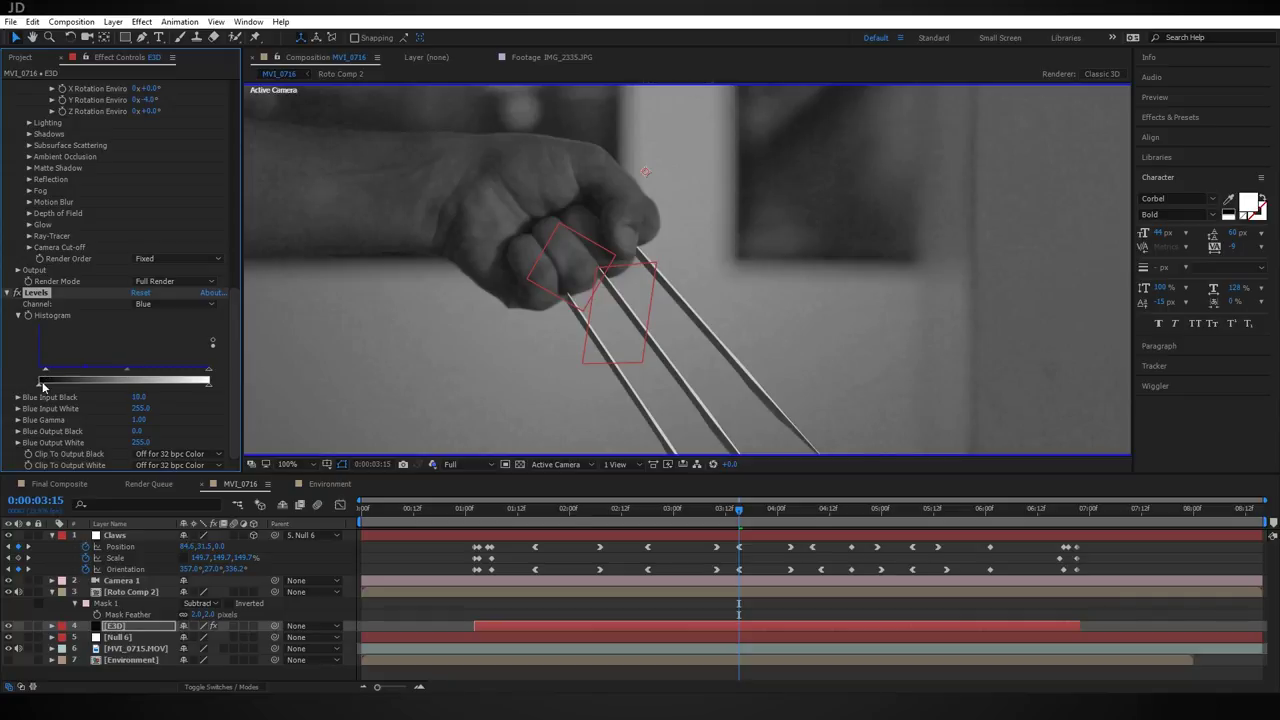
click(432, 465)
click(472, 477)
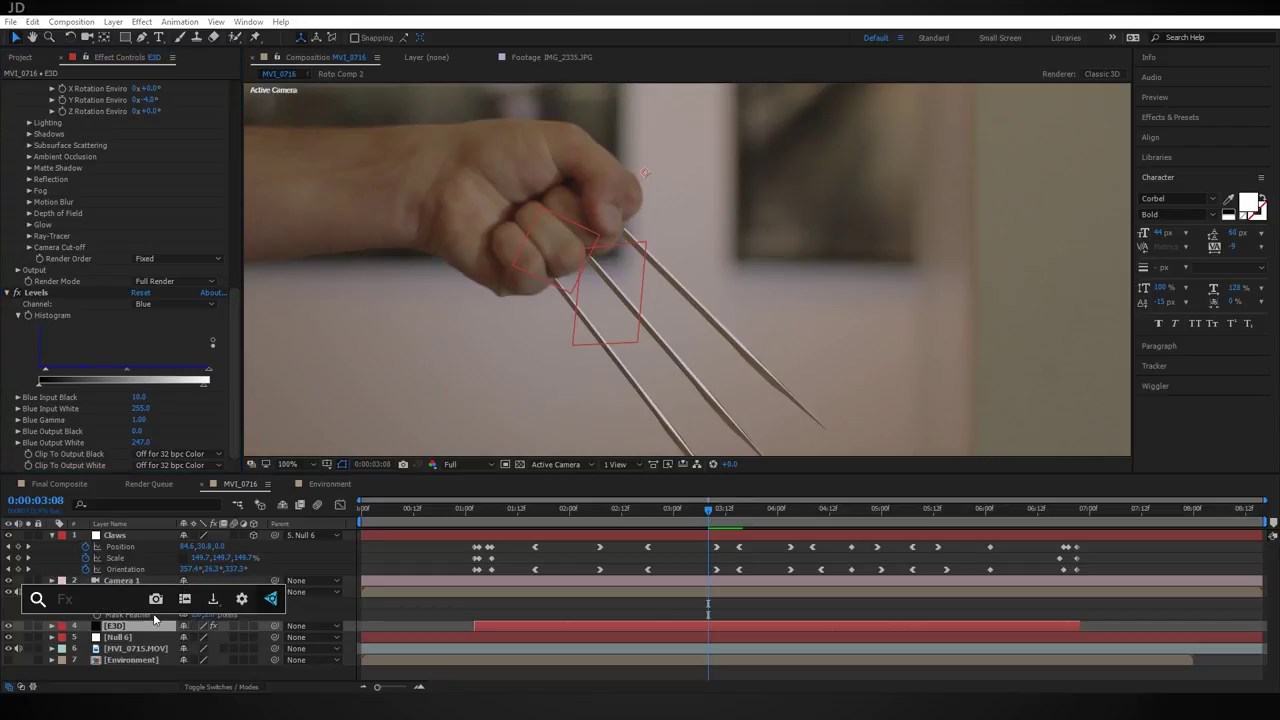
Step: Apply Fast Blur (Legacy) to the E3D layer with a blurriness of 0.5
key(ctrl+space)
text(fast)
click(163, 610)
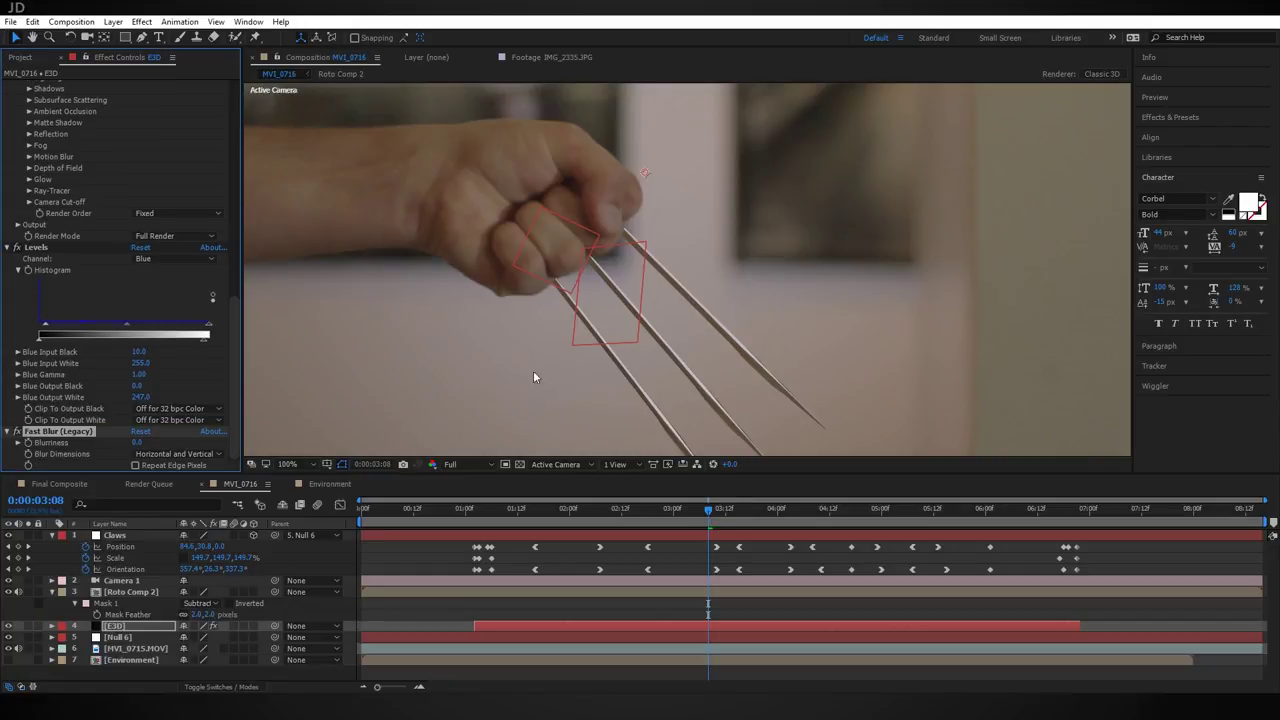
click(141, 443)
text(1)
key(Return)
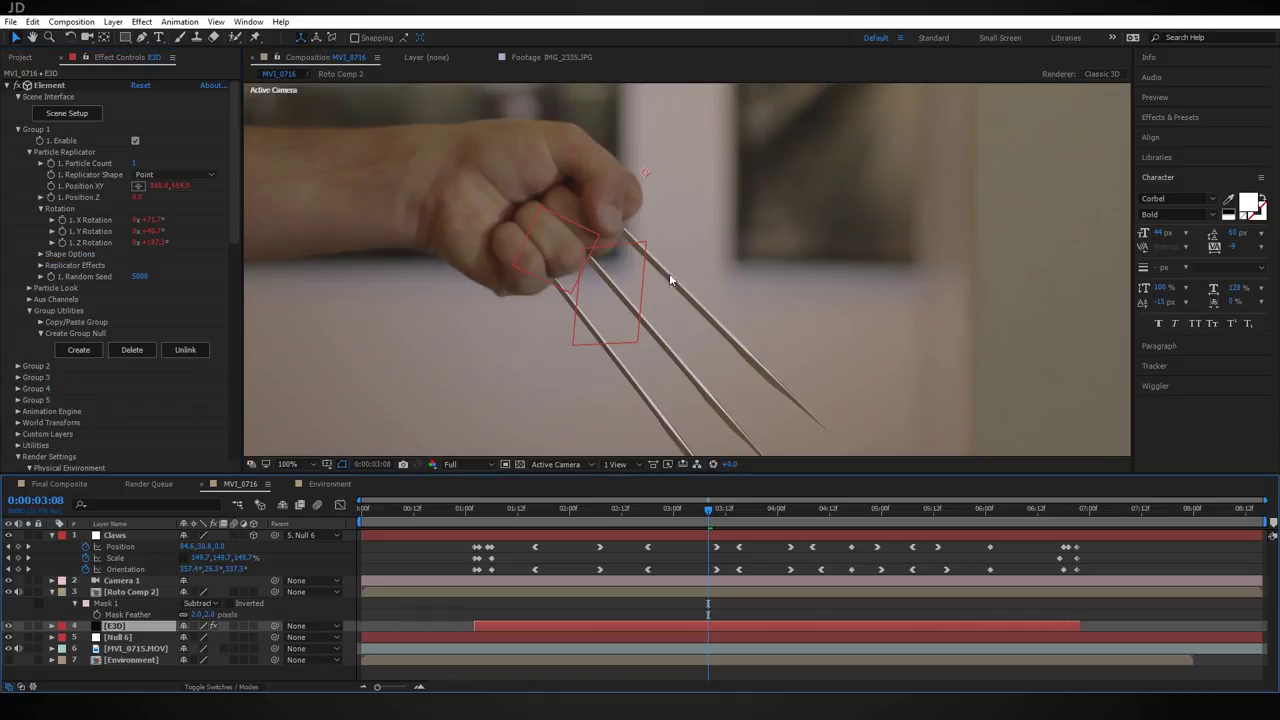
Step: Apply Add Grain to the E3D layer and set its viewing mode to Final Output
key(ctrl+space)
text(ad)
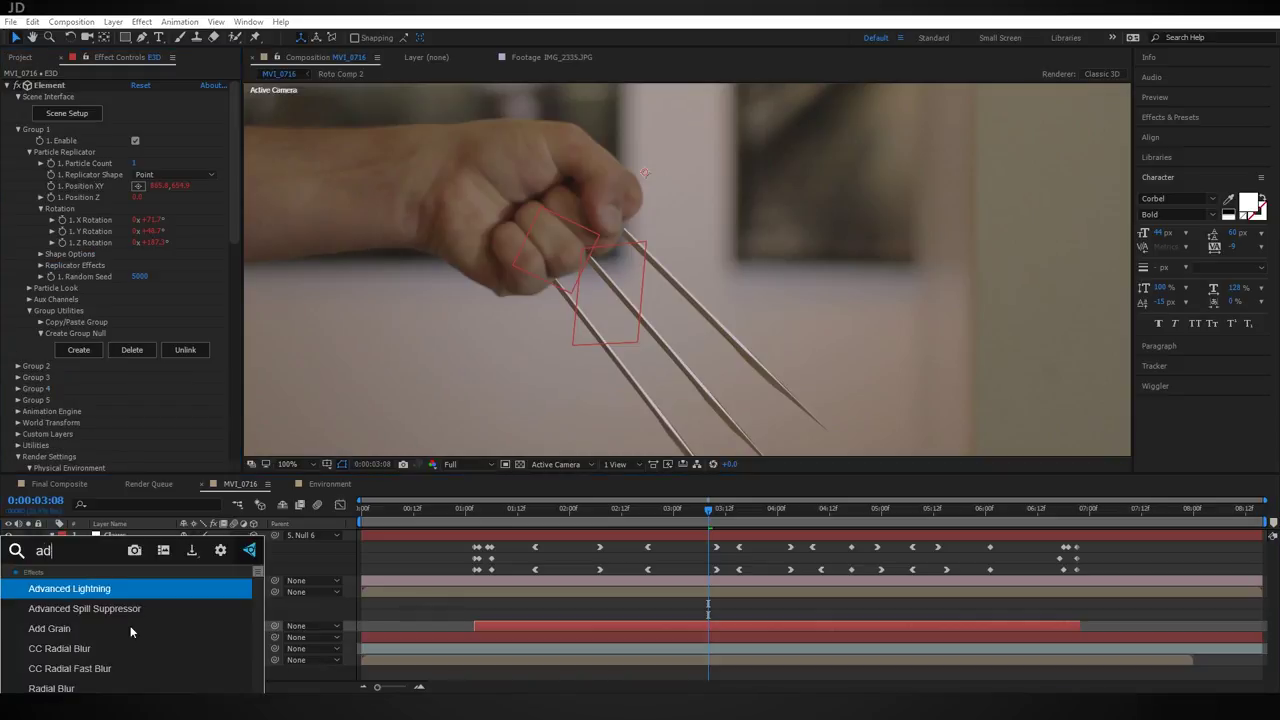
text(d grain)
key(Return)
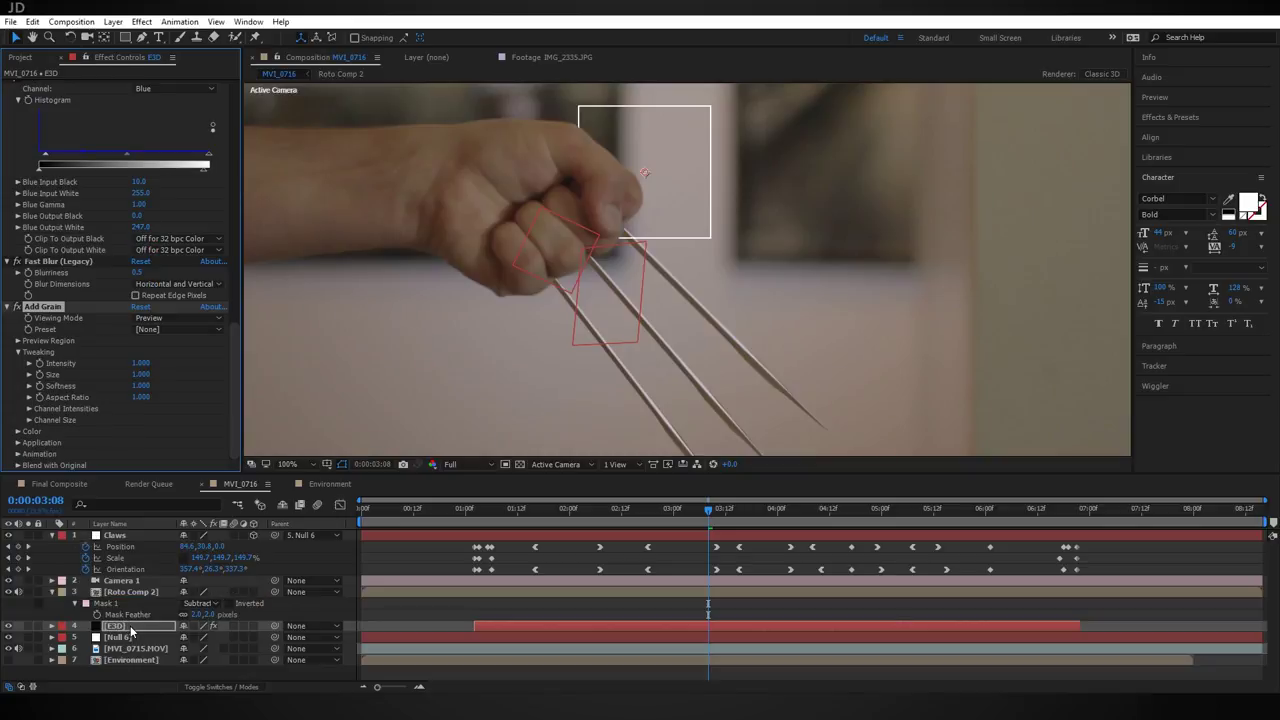
click(192, 319)
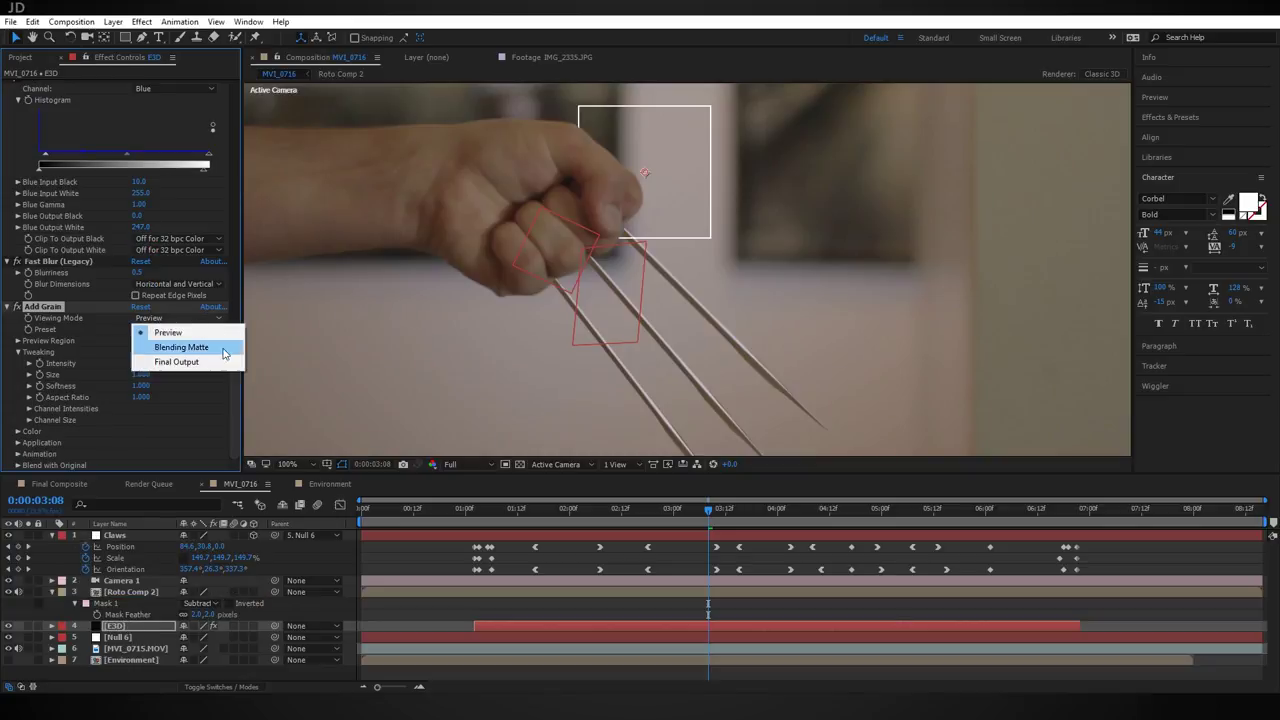
click(195, 361)
Step: Set the Add Grain size to 0.5 and intensity to 0.3
click(141, 374)
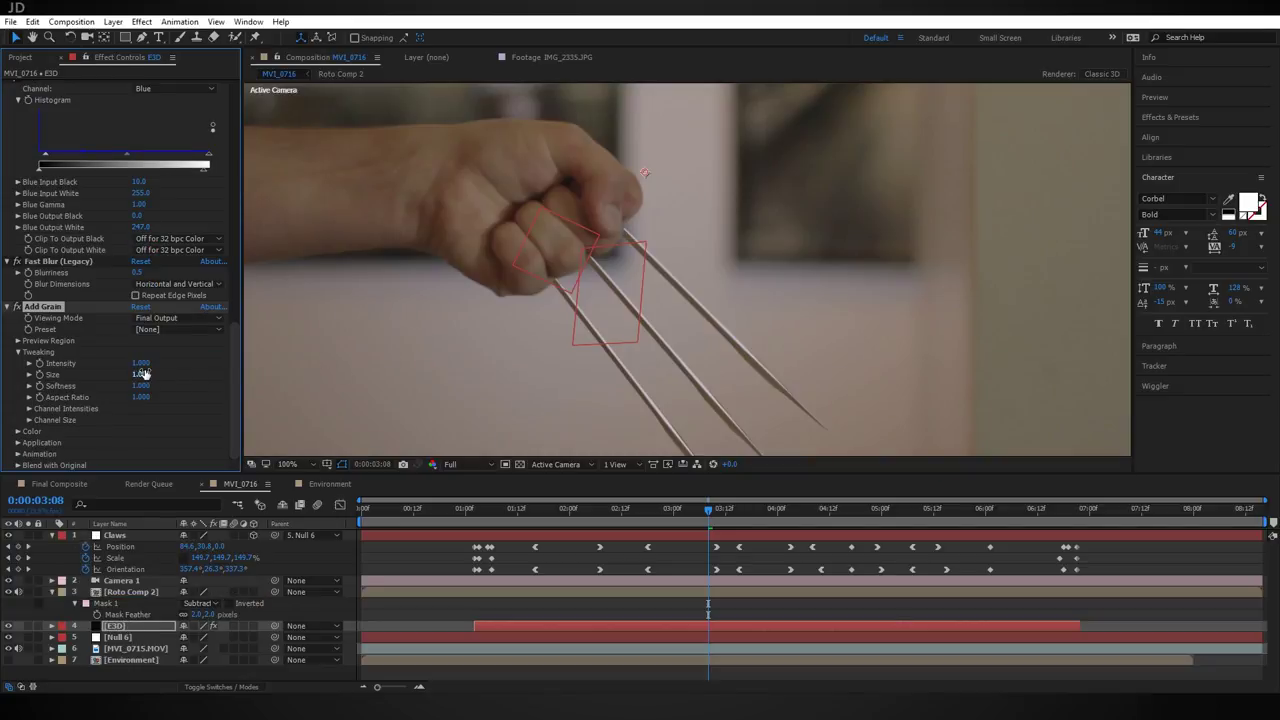
text(.5)
key(Return)
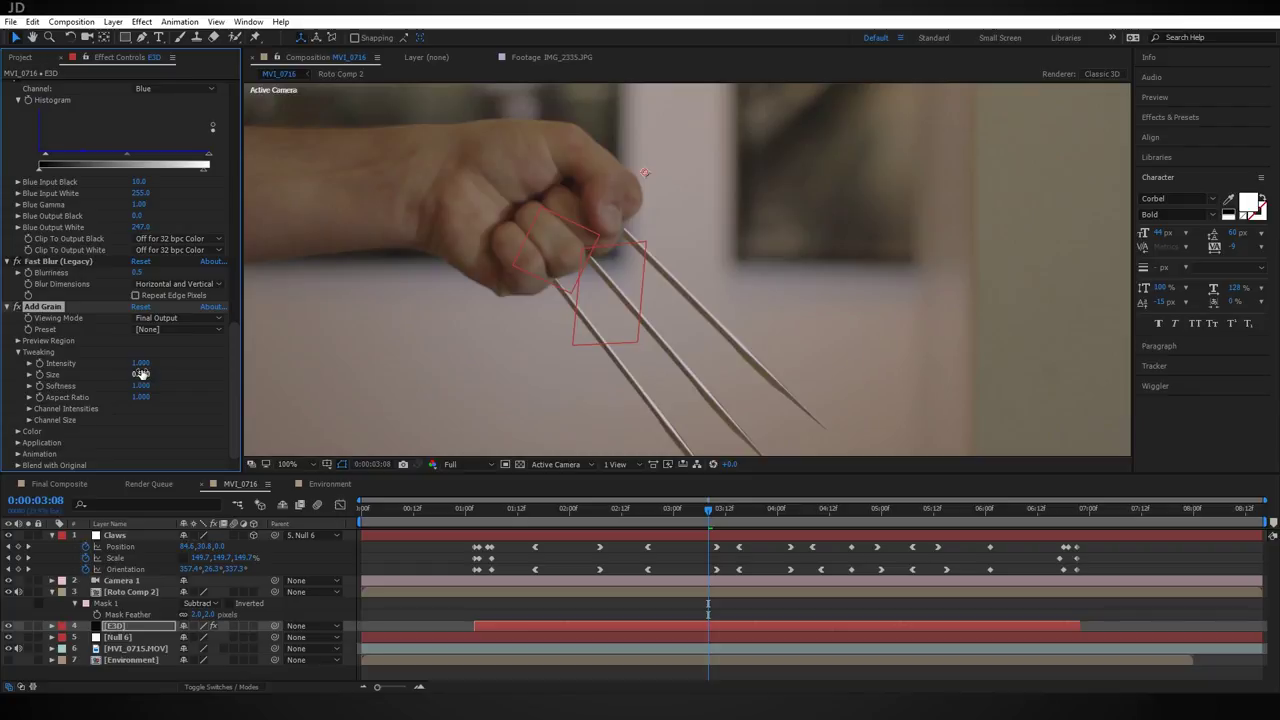
click(141, 364)
text(.3)
key(Return)
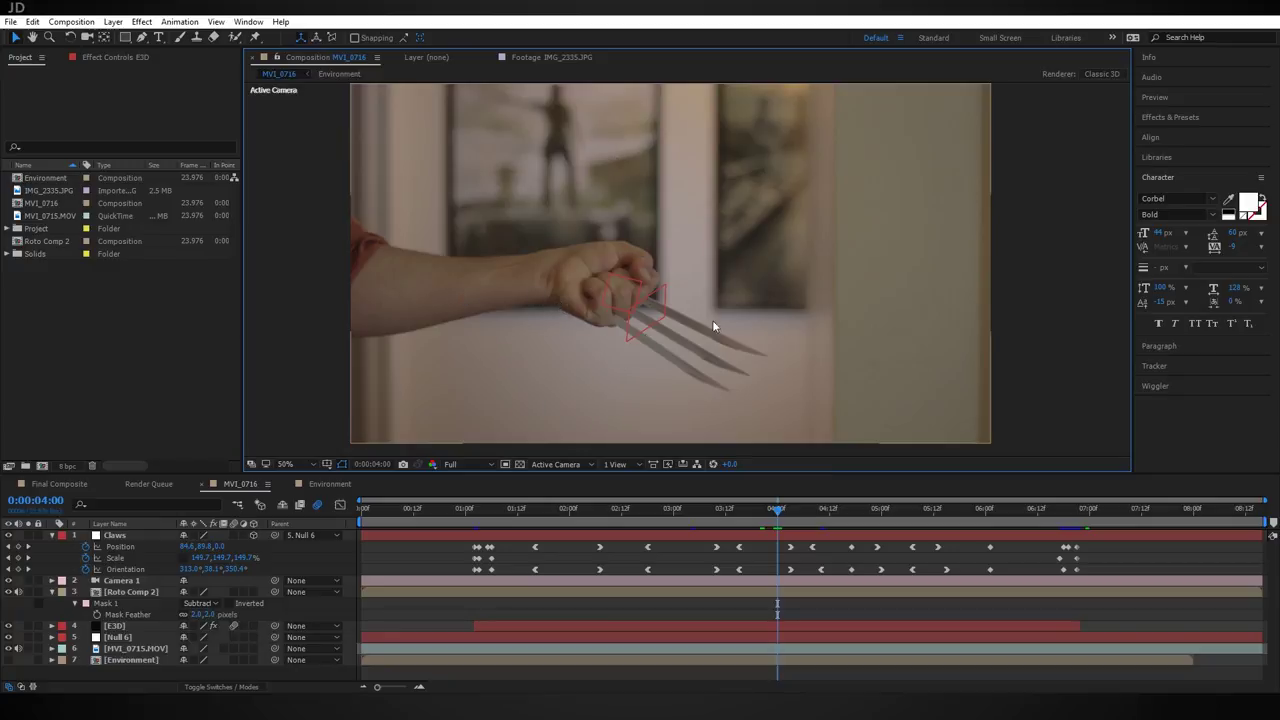
Step: Duplicate the MVI_0716 composition and open the copy
click(46, 204)
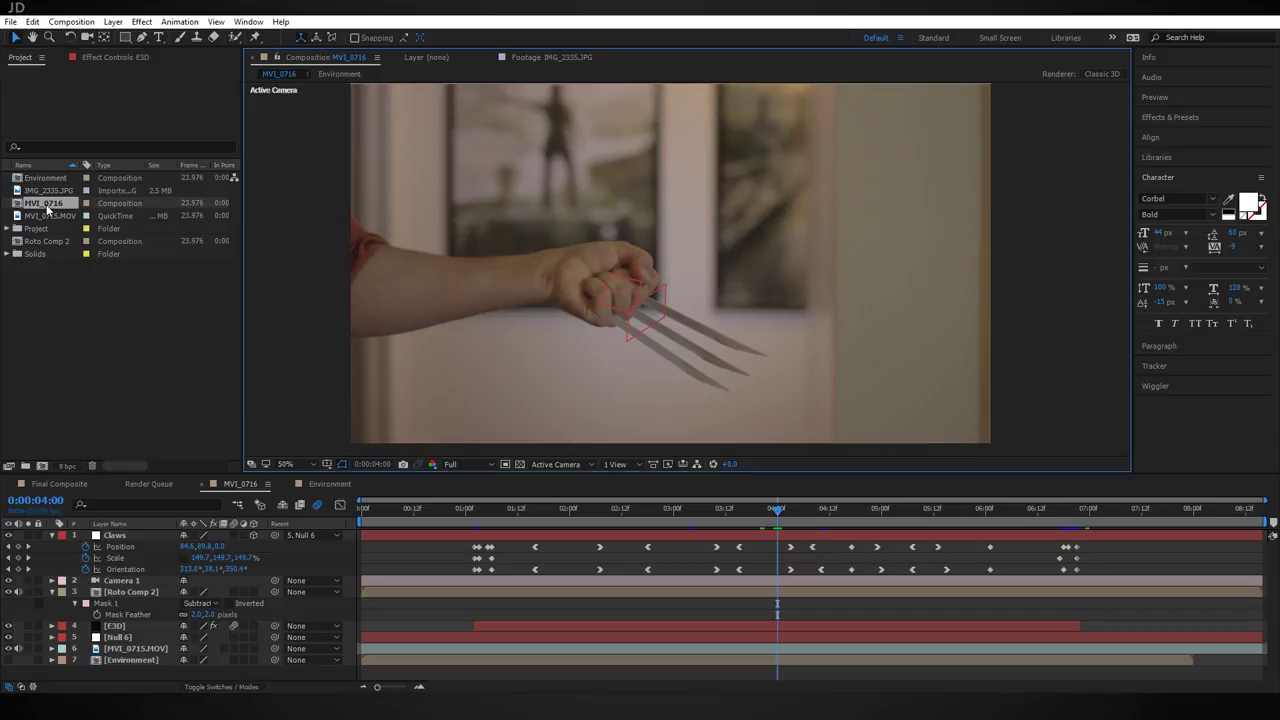
key(ctrl+d)
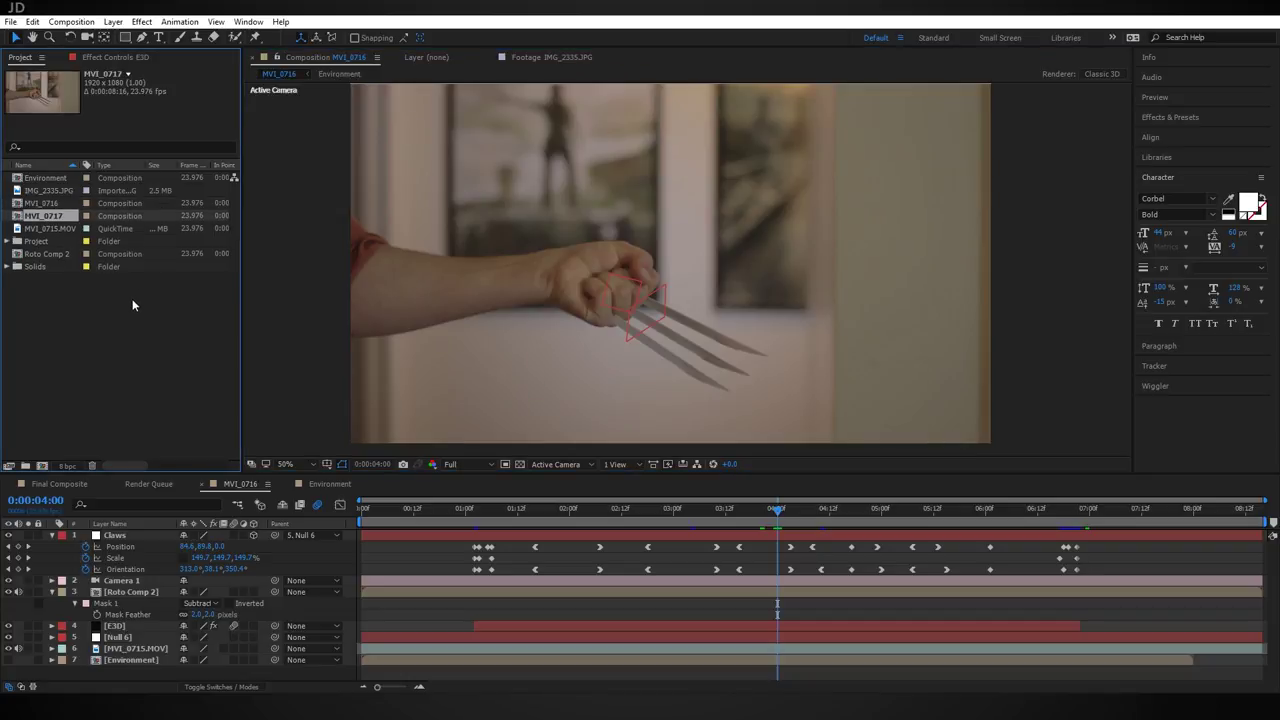
double_click(44, 216)
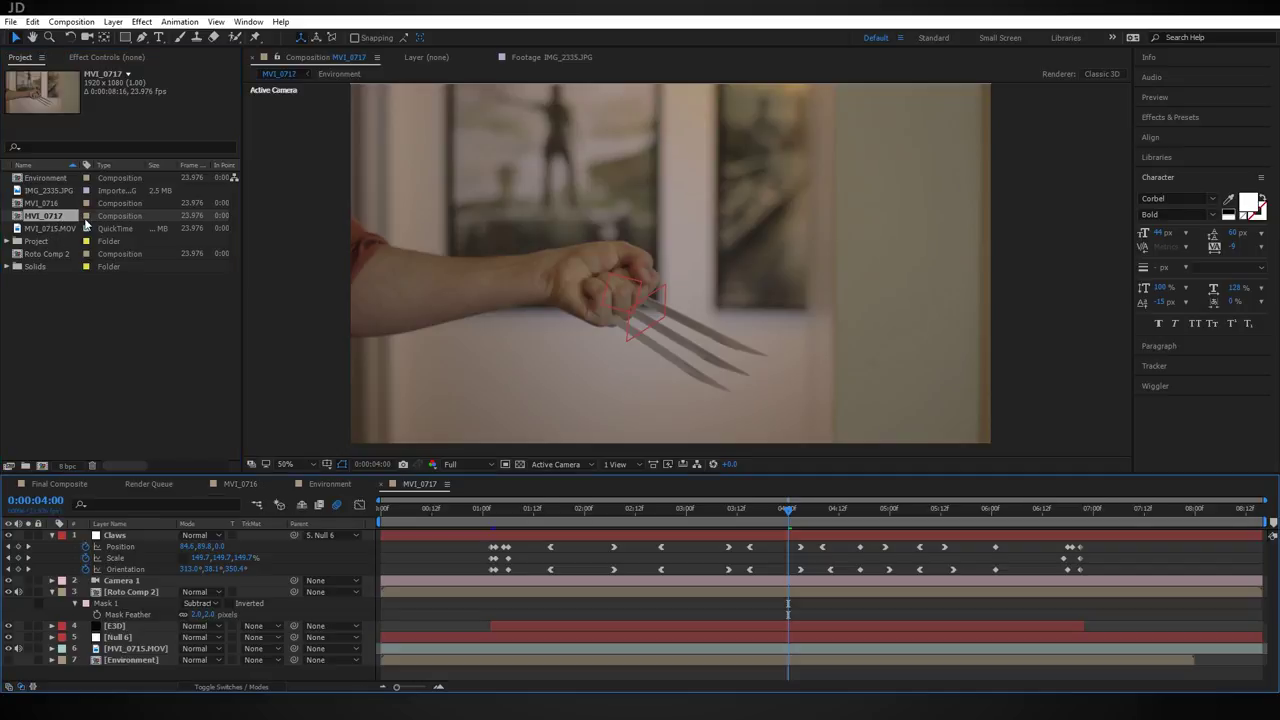
Step: Rename the duplicated composition to Displace in its composition settings
right_click(418, 488)
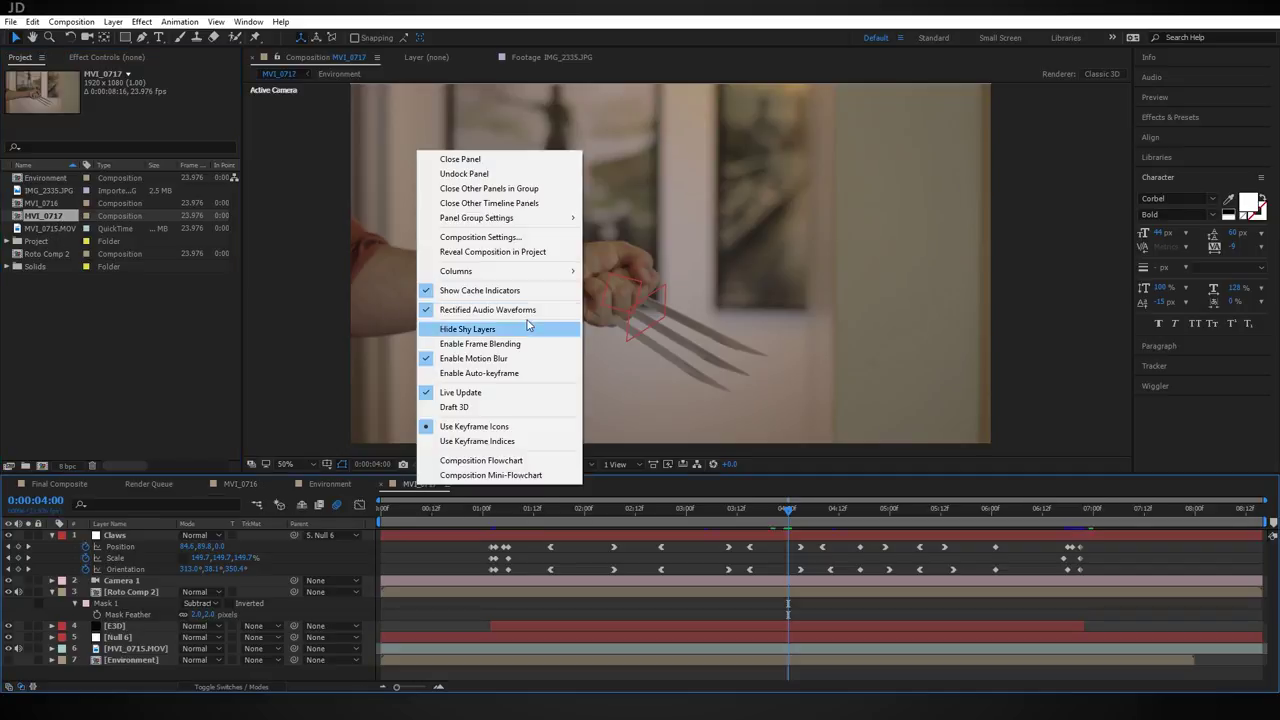
click(537, 245)
text(D)
key(BackSpace)
key(BackSpace)
key(BackSpace)
key(BackSpace)
text(la)
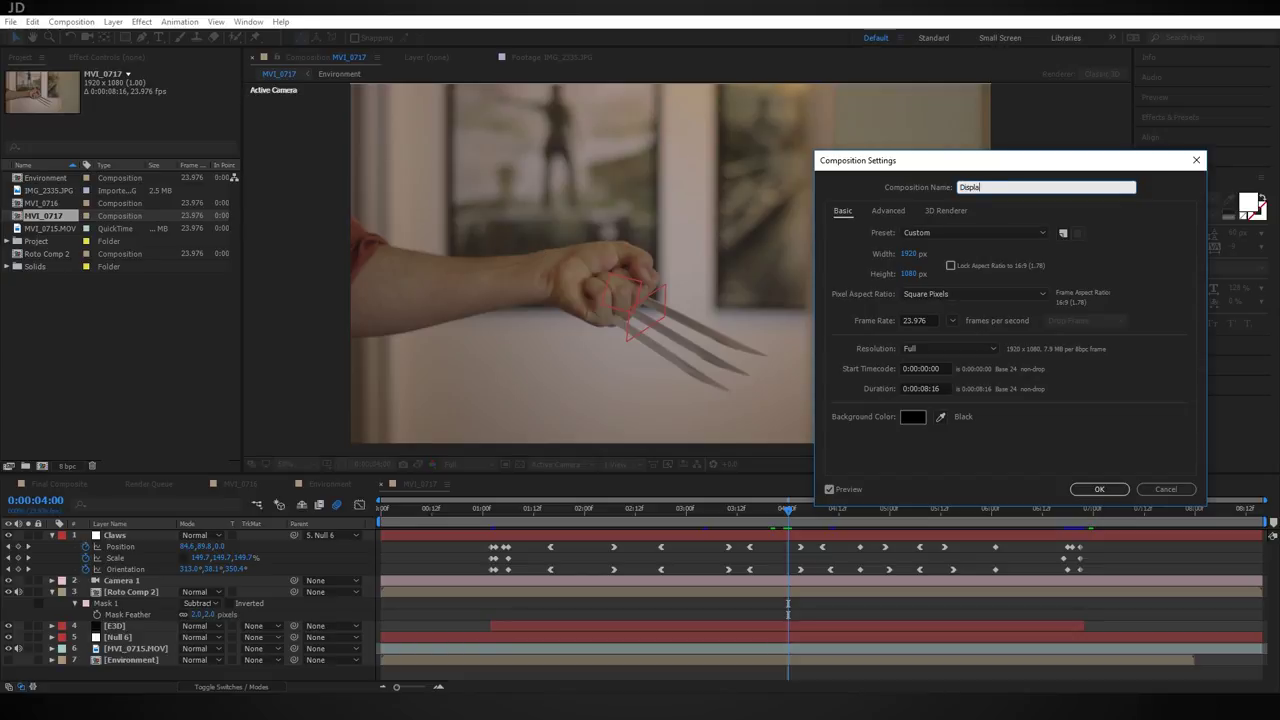
text(ce)
key(Return)
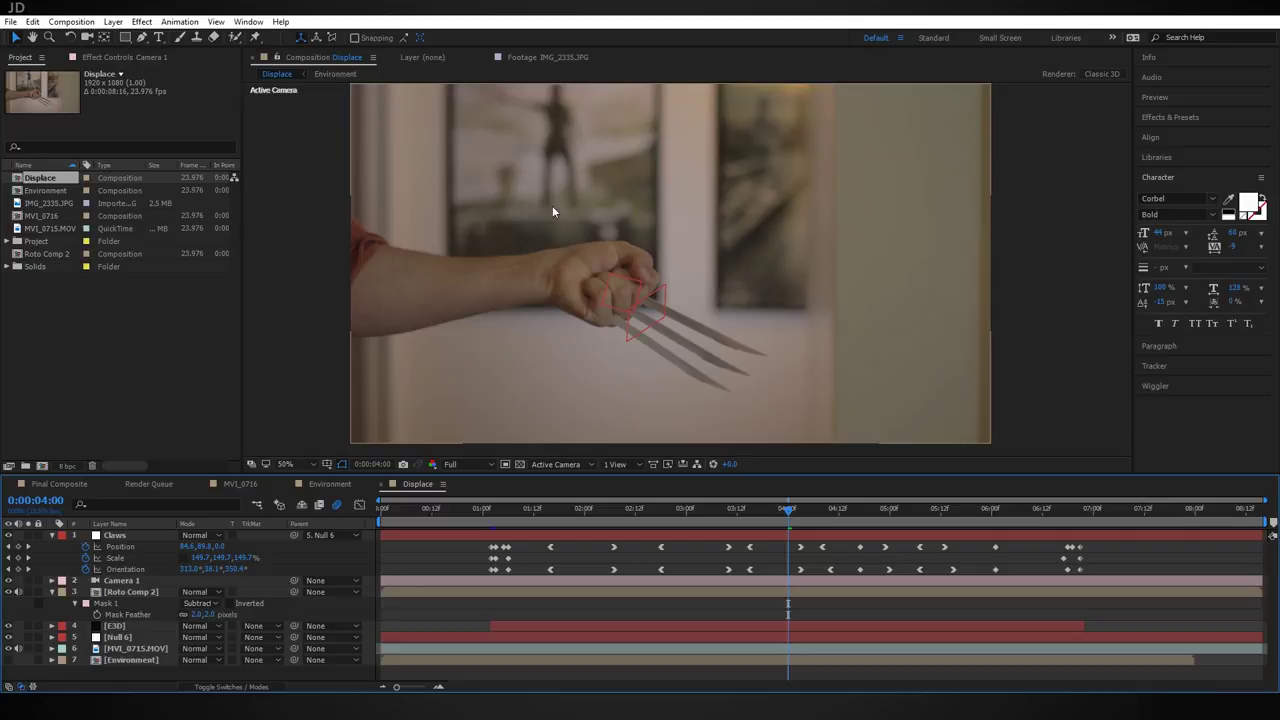
Step: Go to 0:00:06:18 in the Displace composition and add a 1920 x 1080 white solid (FFFFFF)
drag(1065, 523, 1068, 528)
drag(604, 354, 684, 291)
scroll(814, 345, up, 1)
click(113, 21)
mouse_move(250, 37)
click(406, 53)
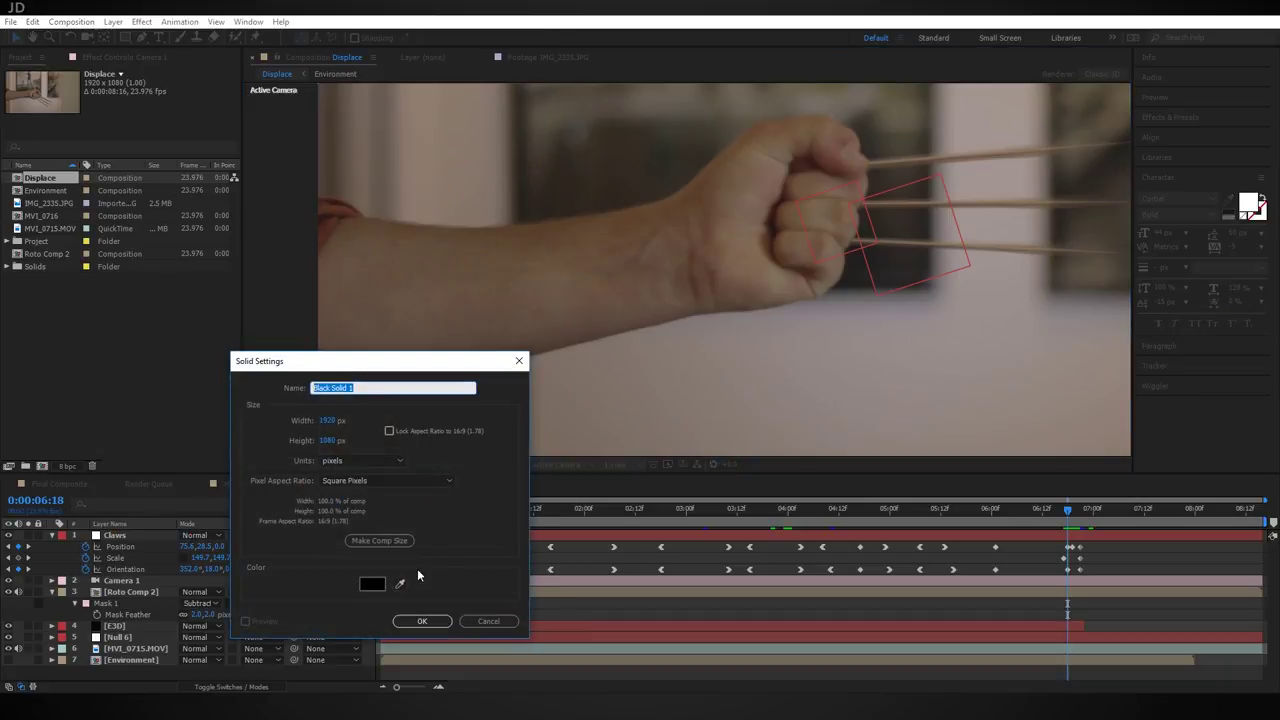
click(372, 584)
text(ffffff)
click(902, 331)
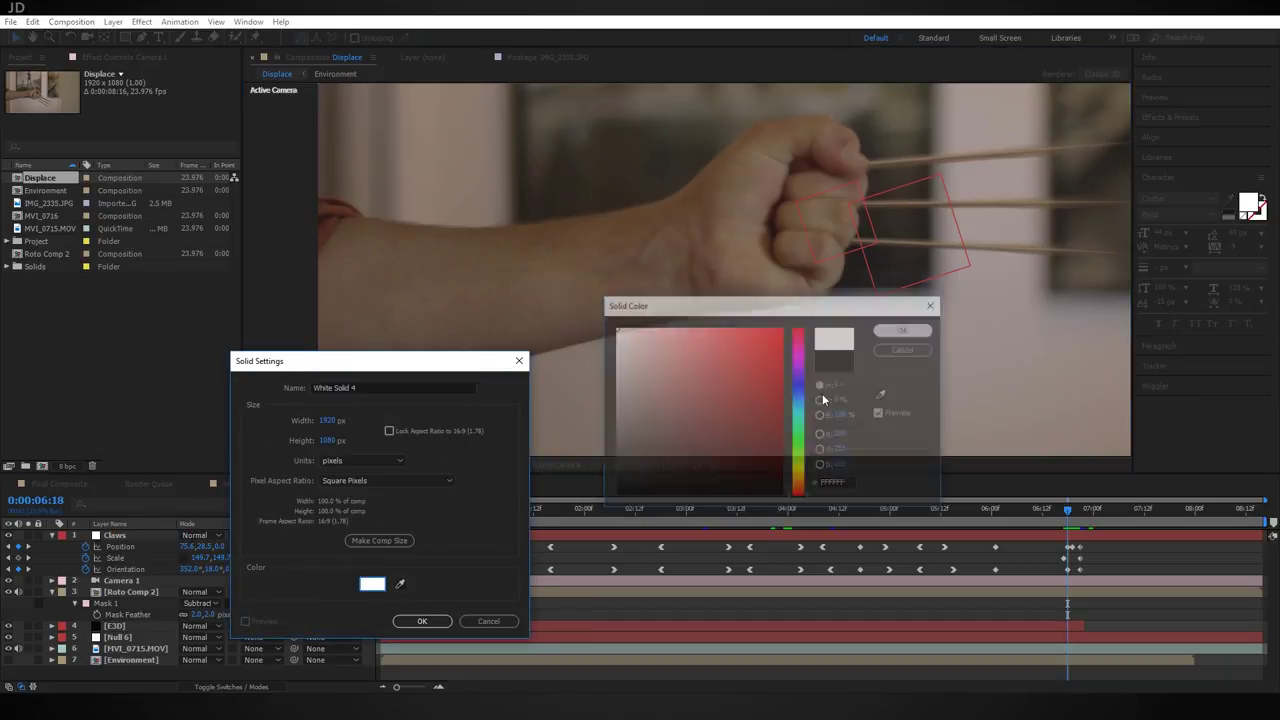
click(429, 624)
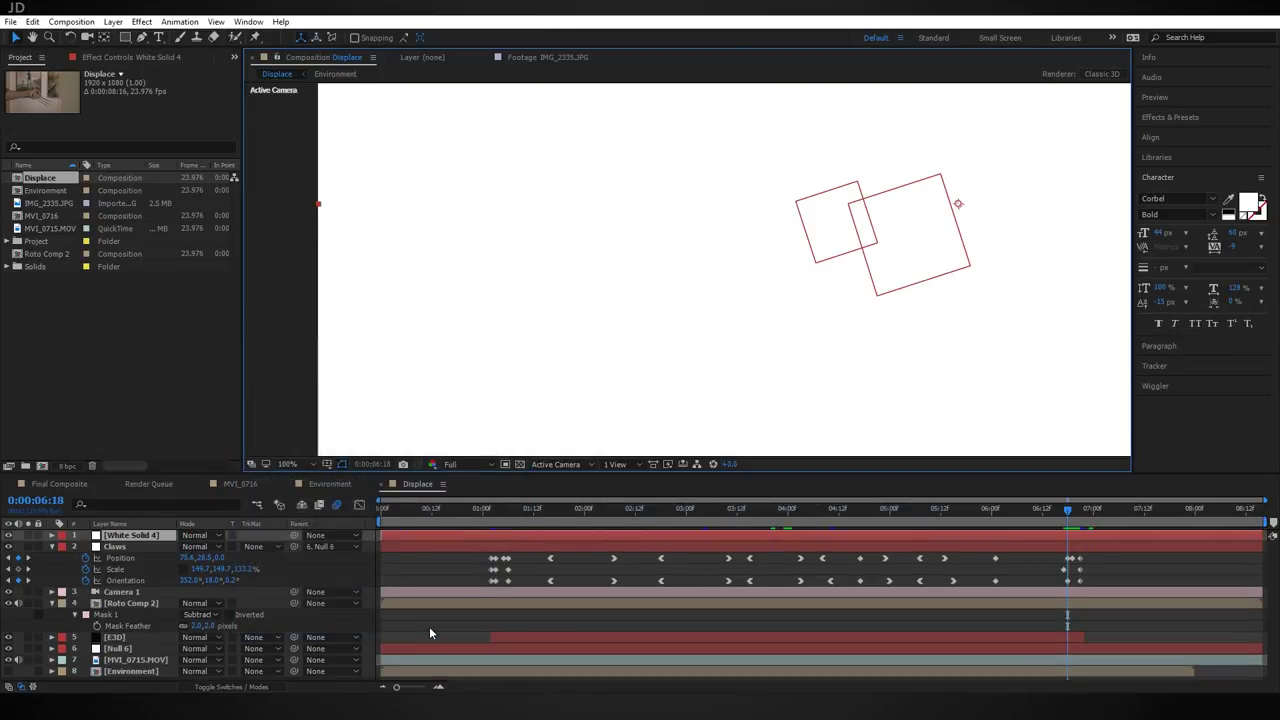
Step: Hide the white solid and draw a four-point open mask path on it along the forearm's upper edge from the wrist
click(8, 536)
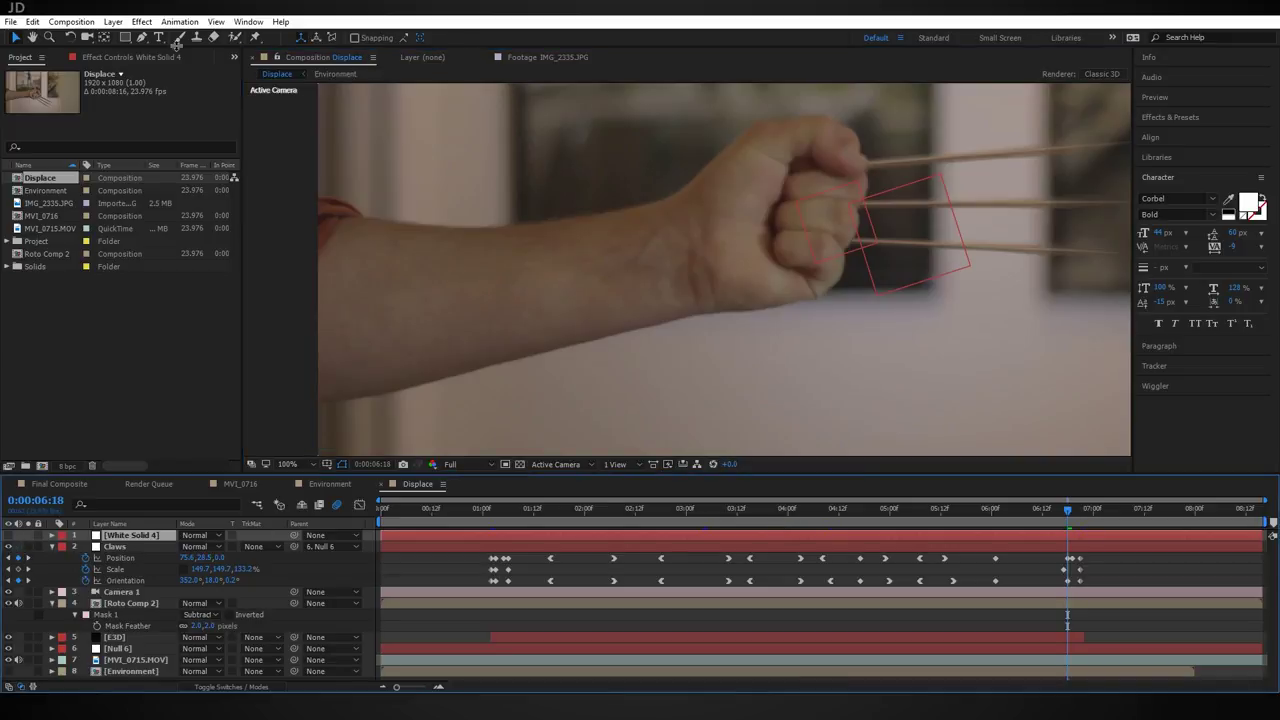
click(143, 38)
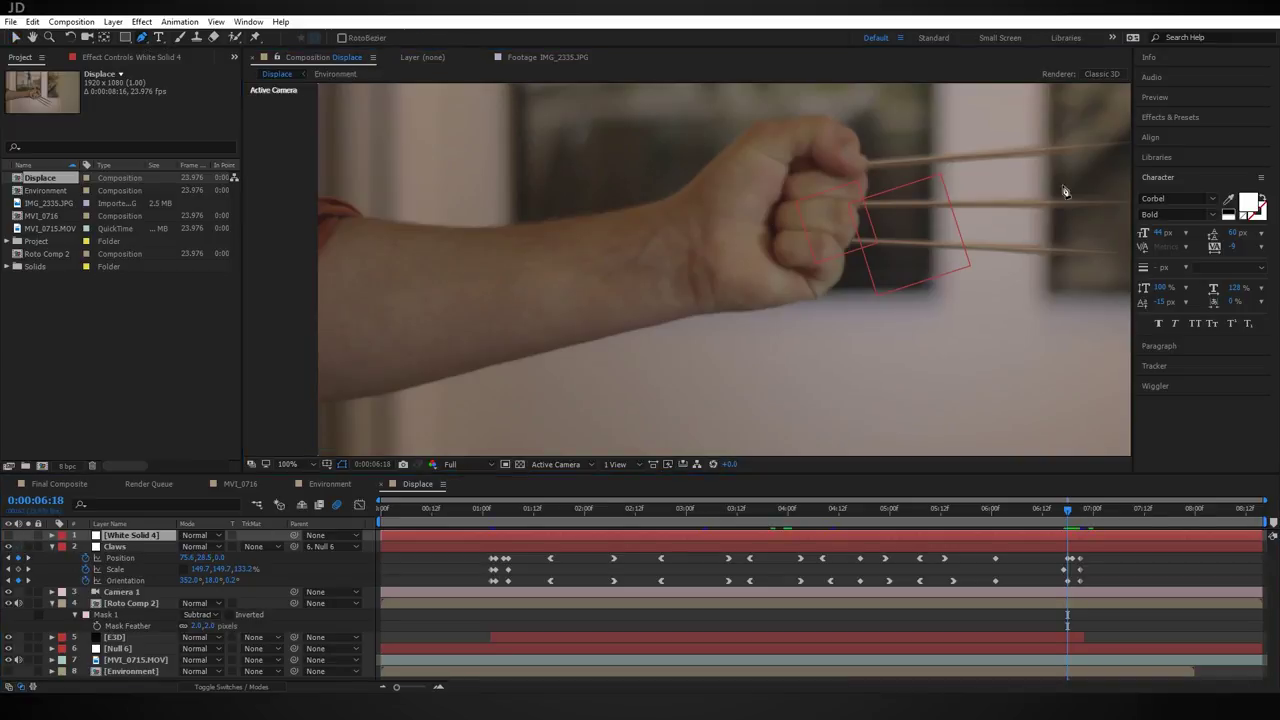
click(687, 218)
click(637, 231)
drag(552, 243, 536, 243)
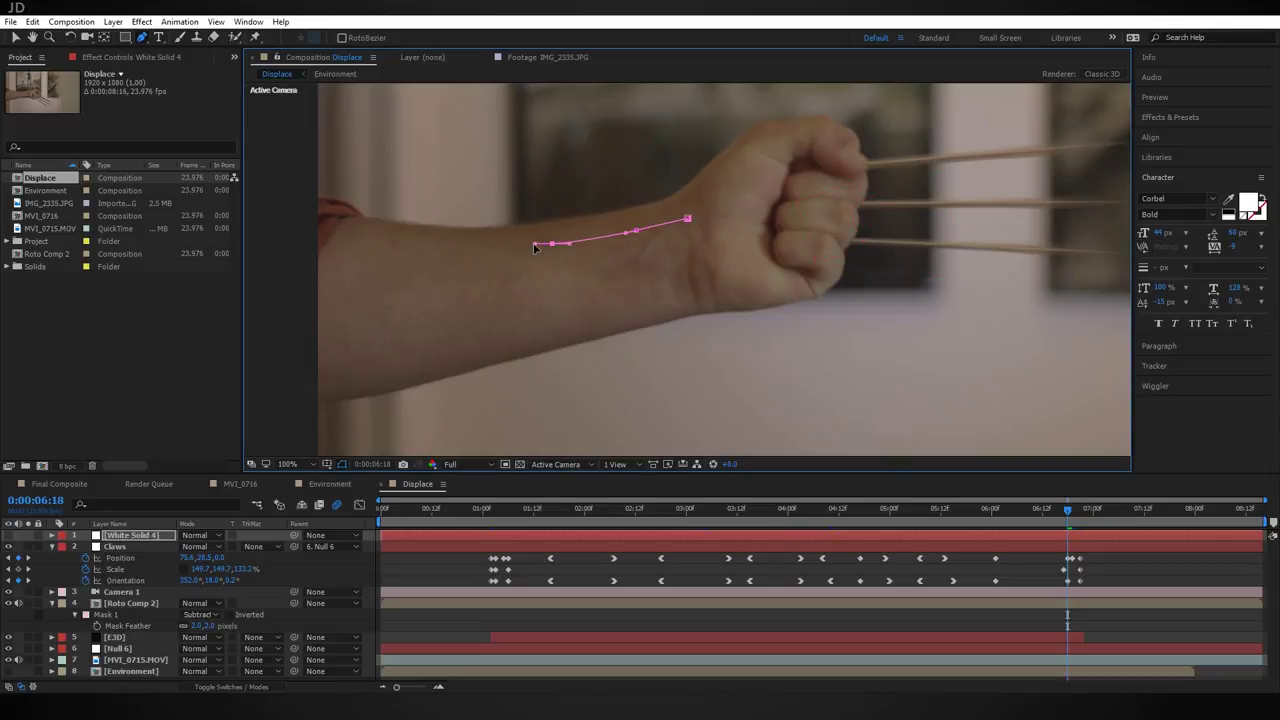
click(394, 249)
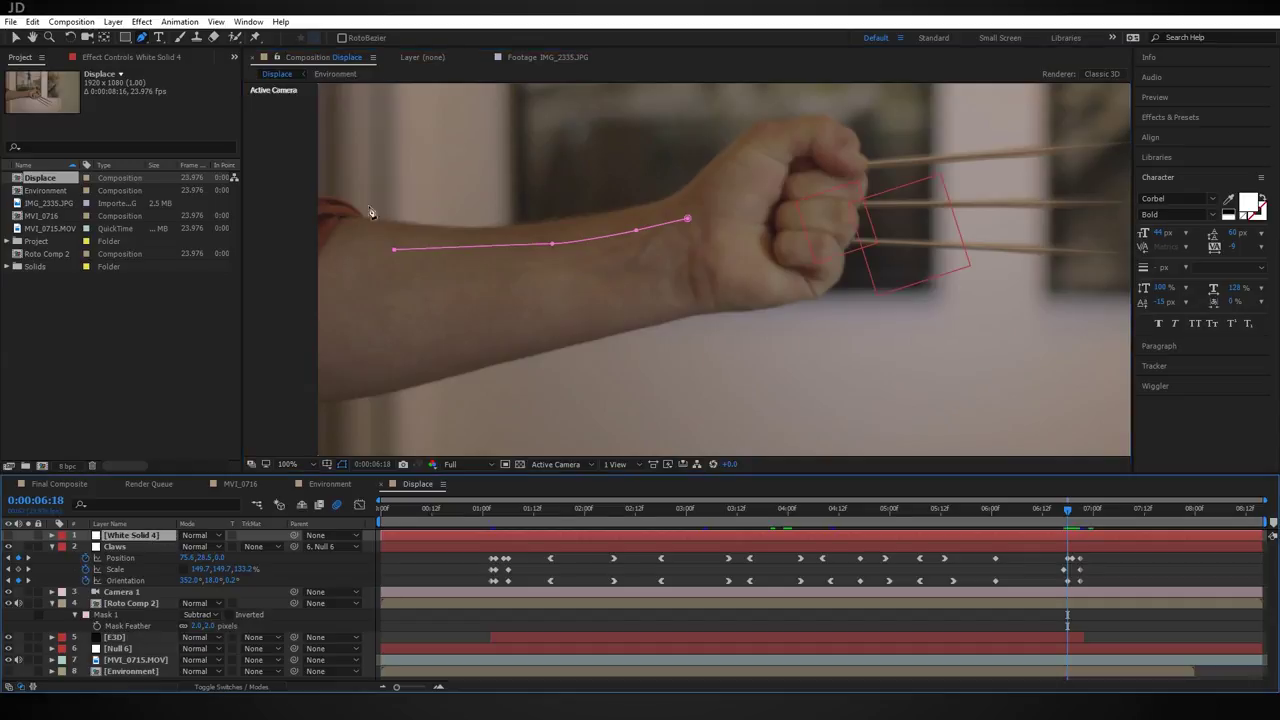
Step: Draw two more four-point open mask paths on the white solid, along the middle and lower part of the forearm
click(694, 250)
drag(609, 267, 594, 270)
drag(486, 283, 470, 284)
click(363, 287)
click(702, 284)
drag(566, 313, 539, 318)
drag(409, 338, 388, 340)
click(335, 343)
Step: Turn on Mask Path keyframing for all three masks of the white solid at 0:00:06:18
click(158, 538)
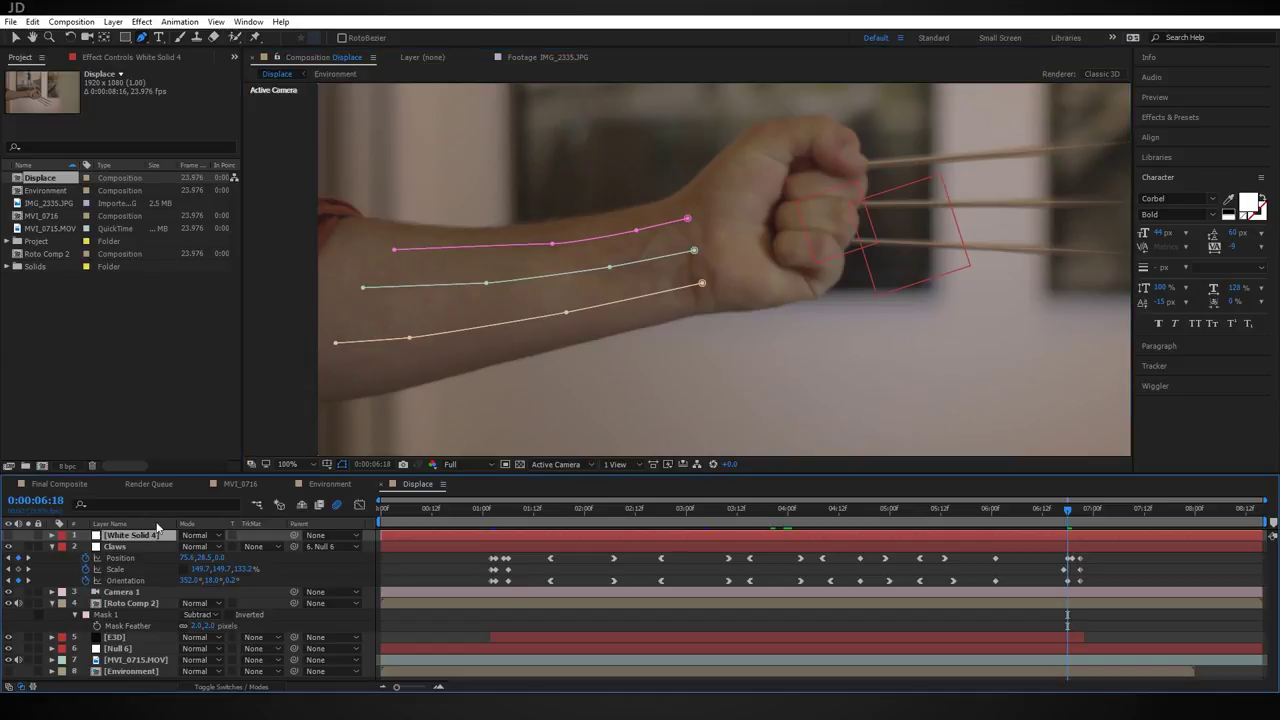
key(m)
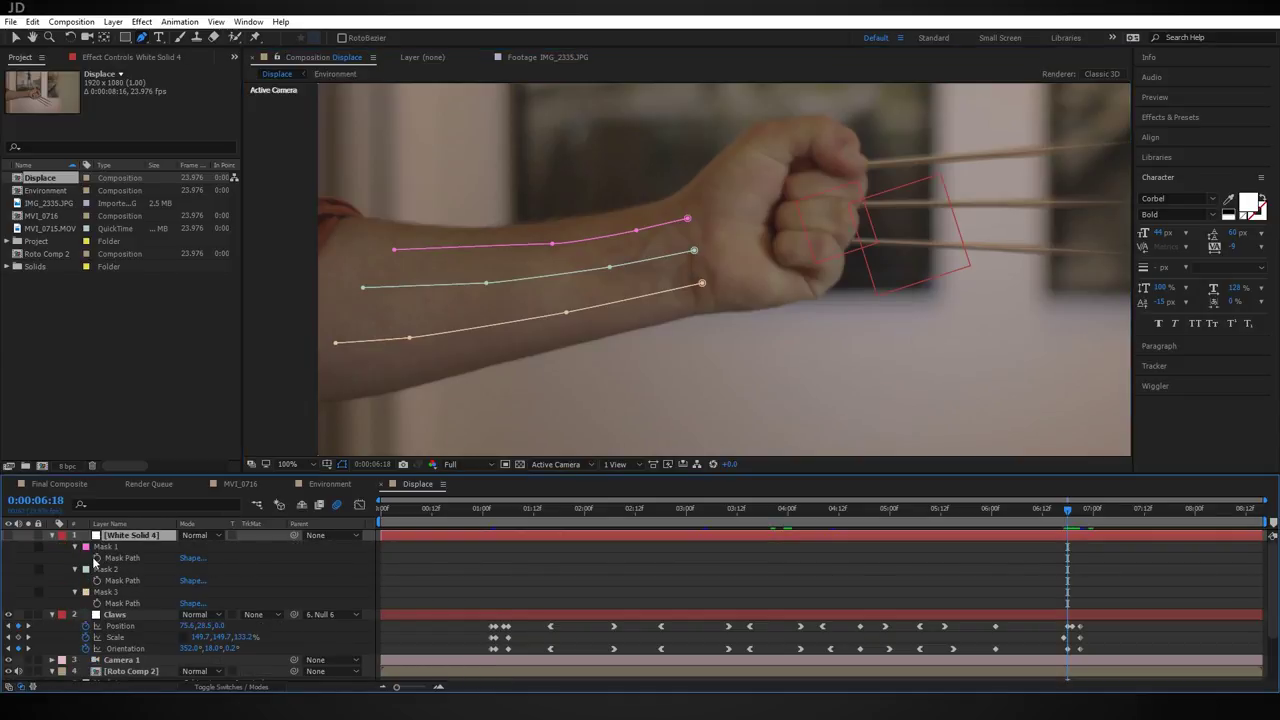
click(97, 557)
click(97, 580)
click(97, 603)
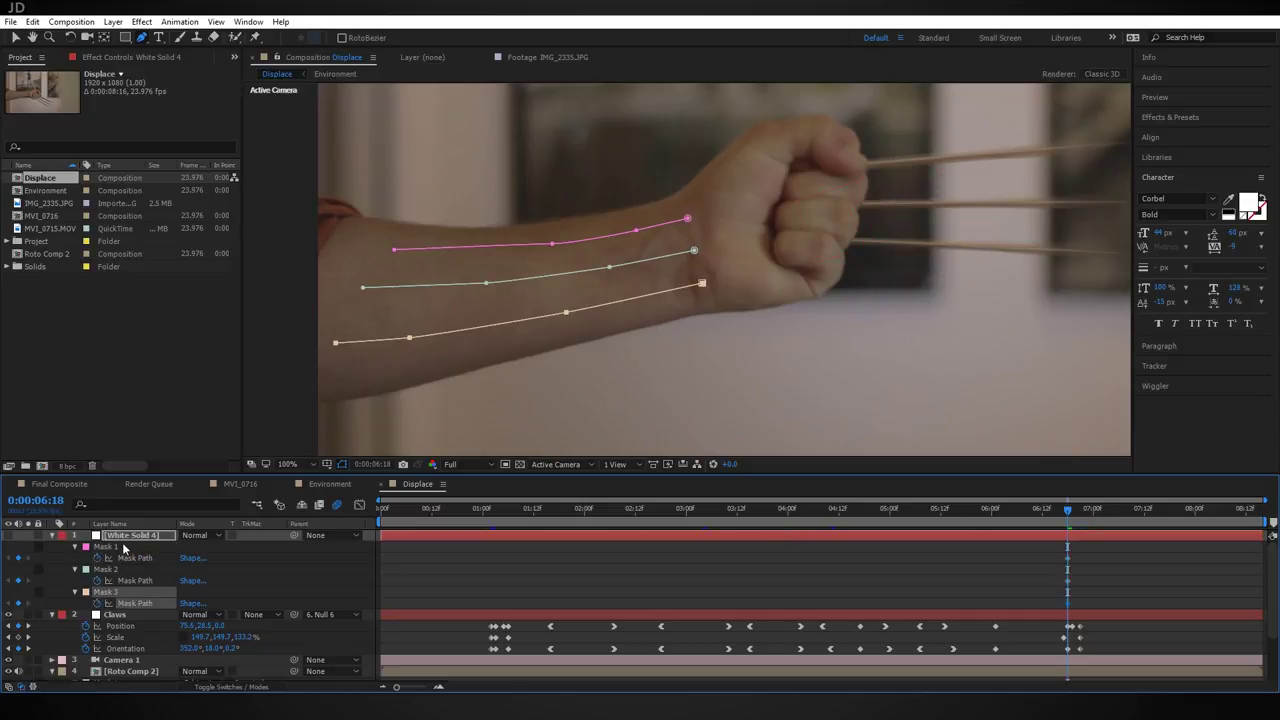
Step: Select the three masks together and keyframe their position frame by frame up to 0:00:07:02 so the paths follow the moving forearm
shift+click(123, 551)
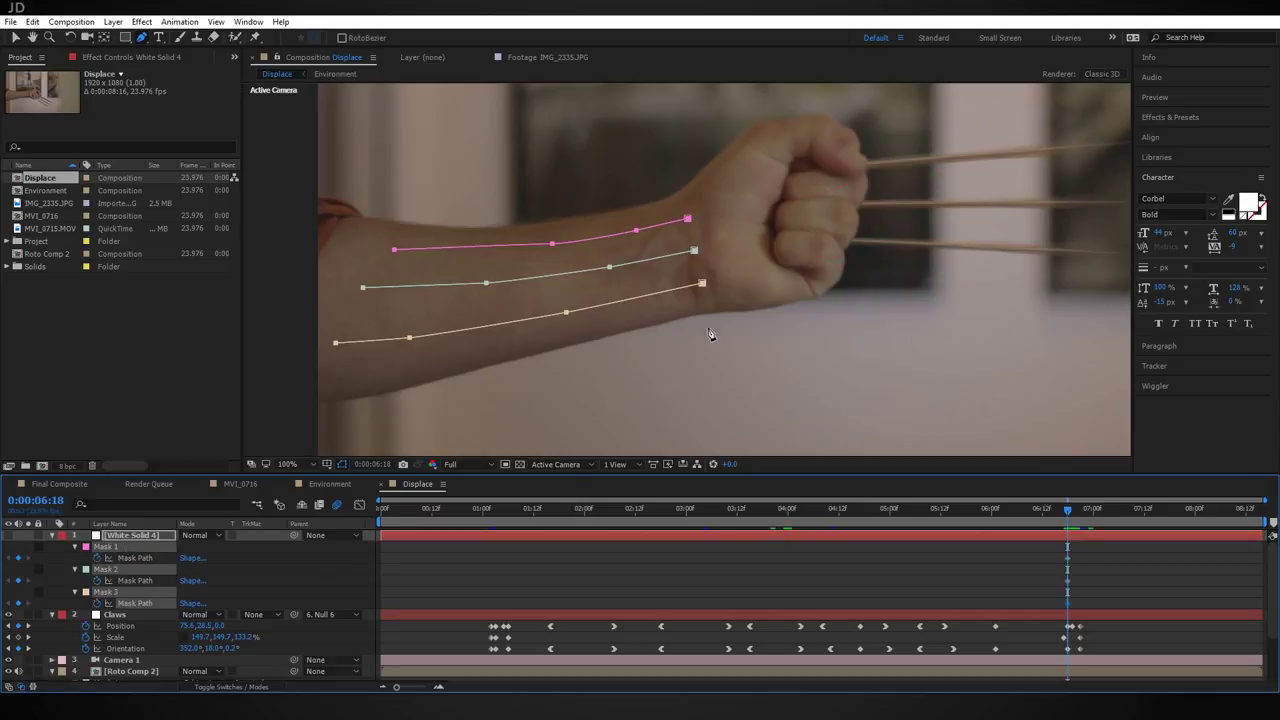
click(17, 37)
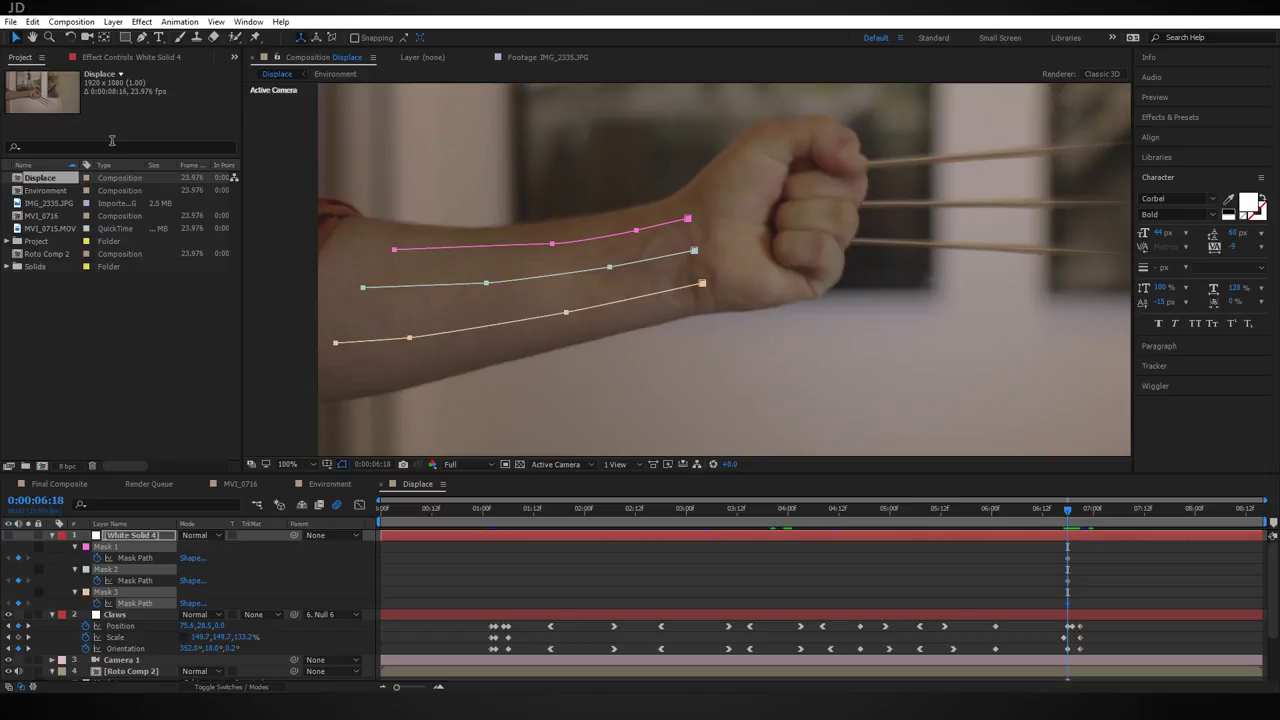
key(Page_Down)
drag(702, 285, 653, 297)
key(Page_Down)
key(Page_Down)
key(Page_Down)
key(Page_Down)
key(Page_Down)
key(Page_Down)
key(Page_Down)
key(Page_Down)
key(Page_Down)
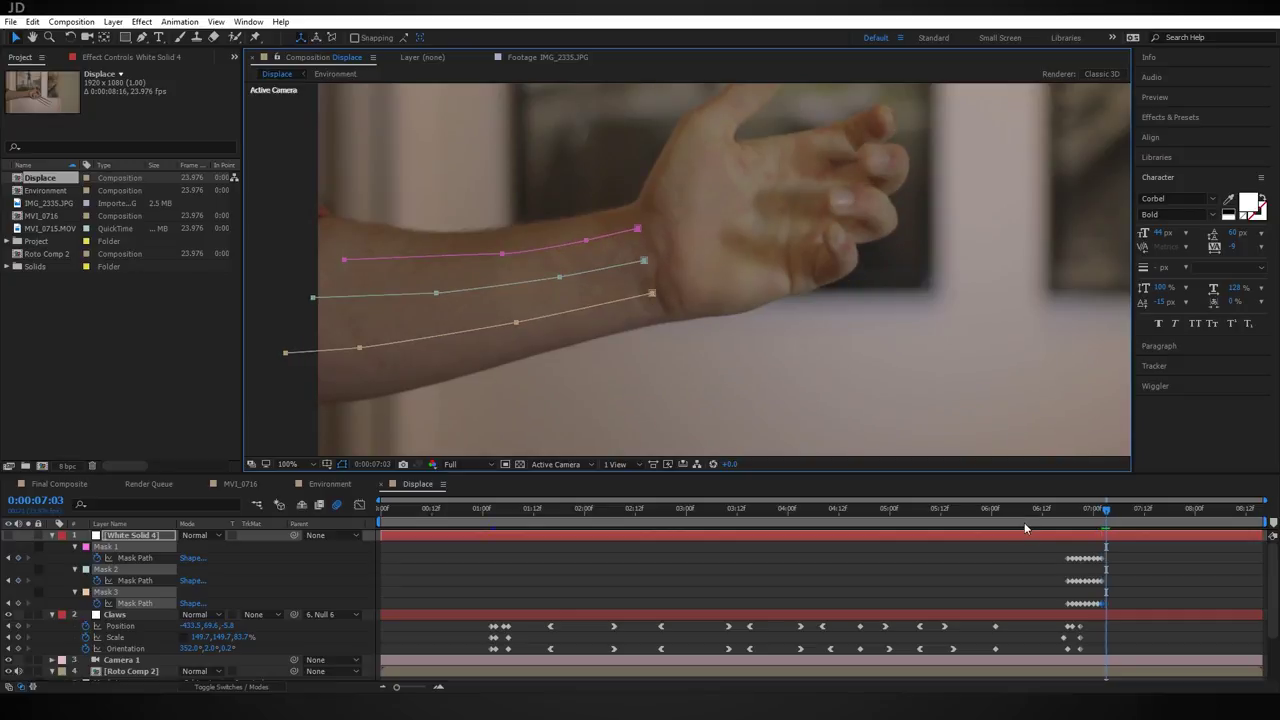
Step: Apply the Stroke effect to the white solid with All Masks enabled and the paint style set to Reveal Original Image
key(Page_Up)
key(Page_Up)
key(Page_Up)
key(Page_Up)
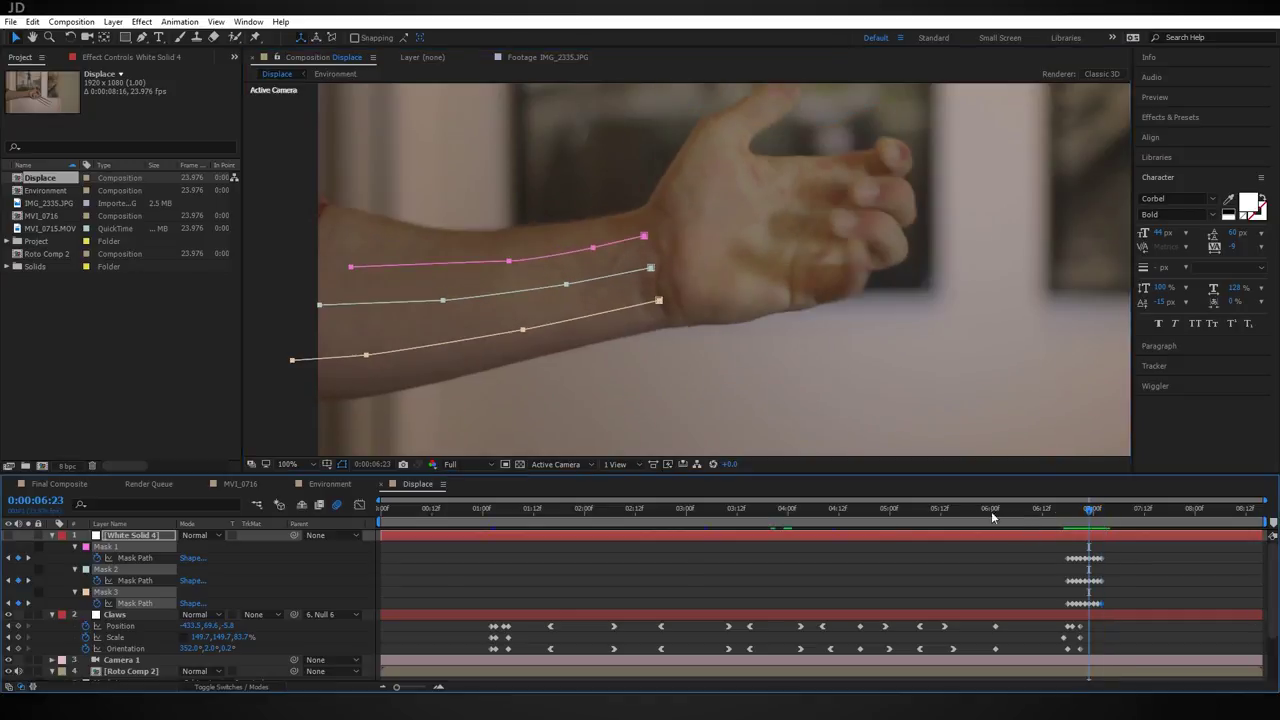
click(131, 537)
key(ctrl+space)
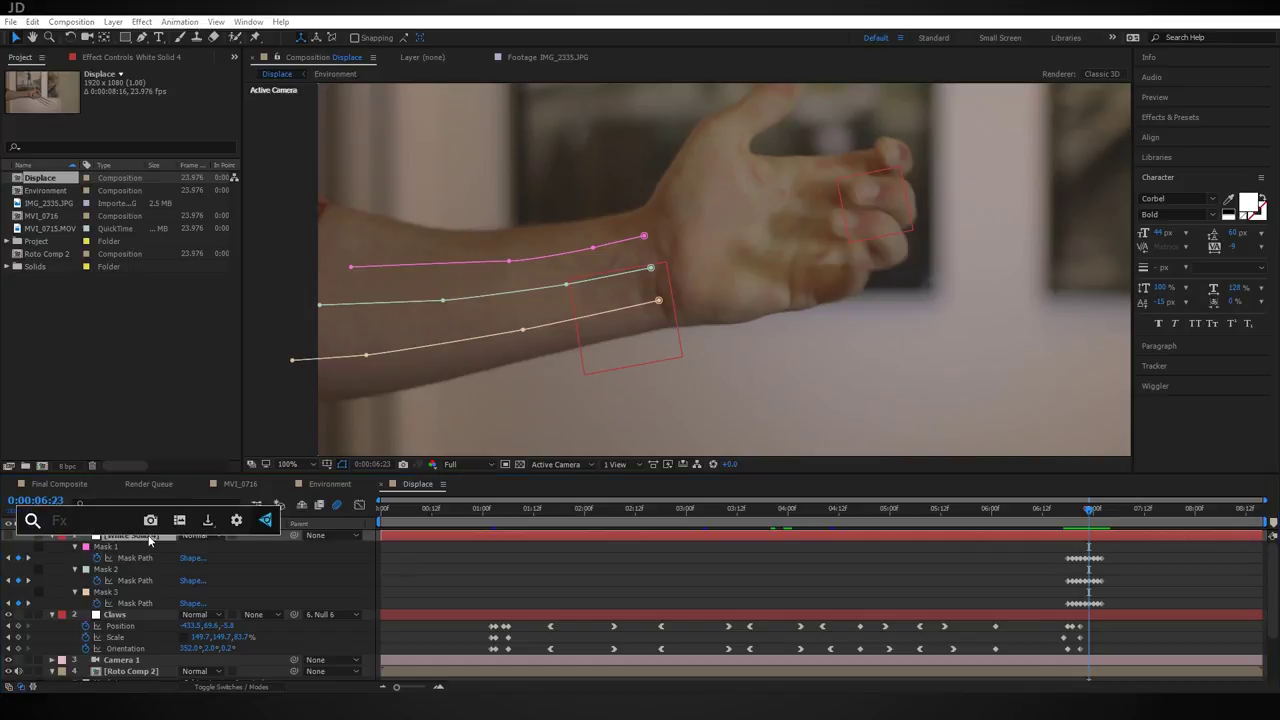
text(stroke)
key(Return)
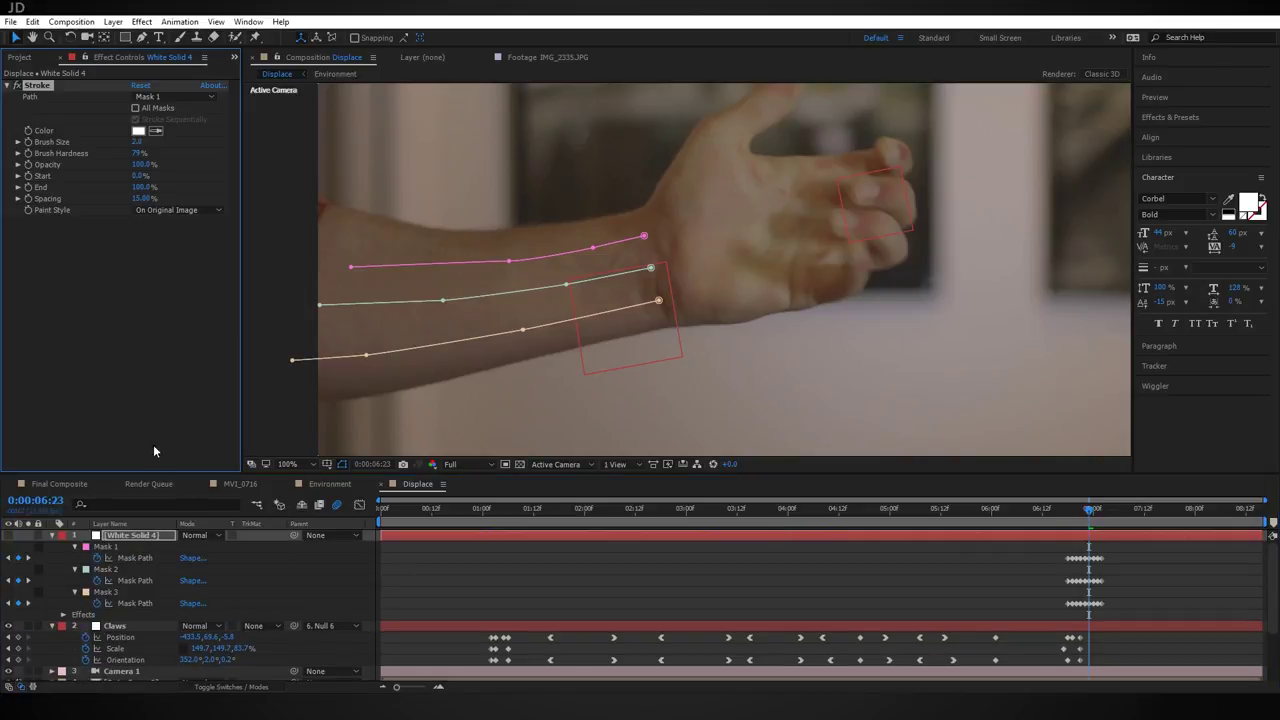
click(135, 108)
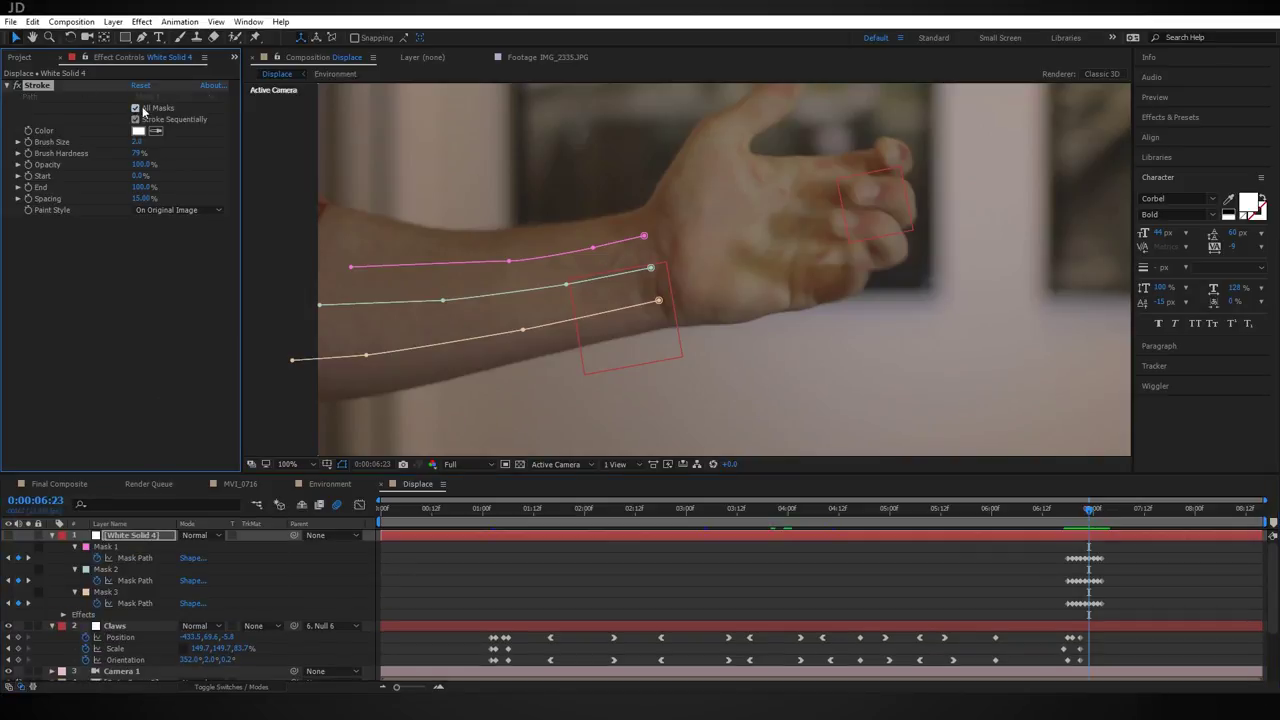
click(189, 211)
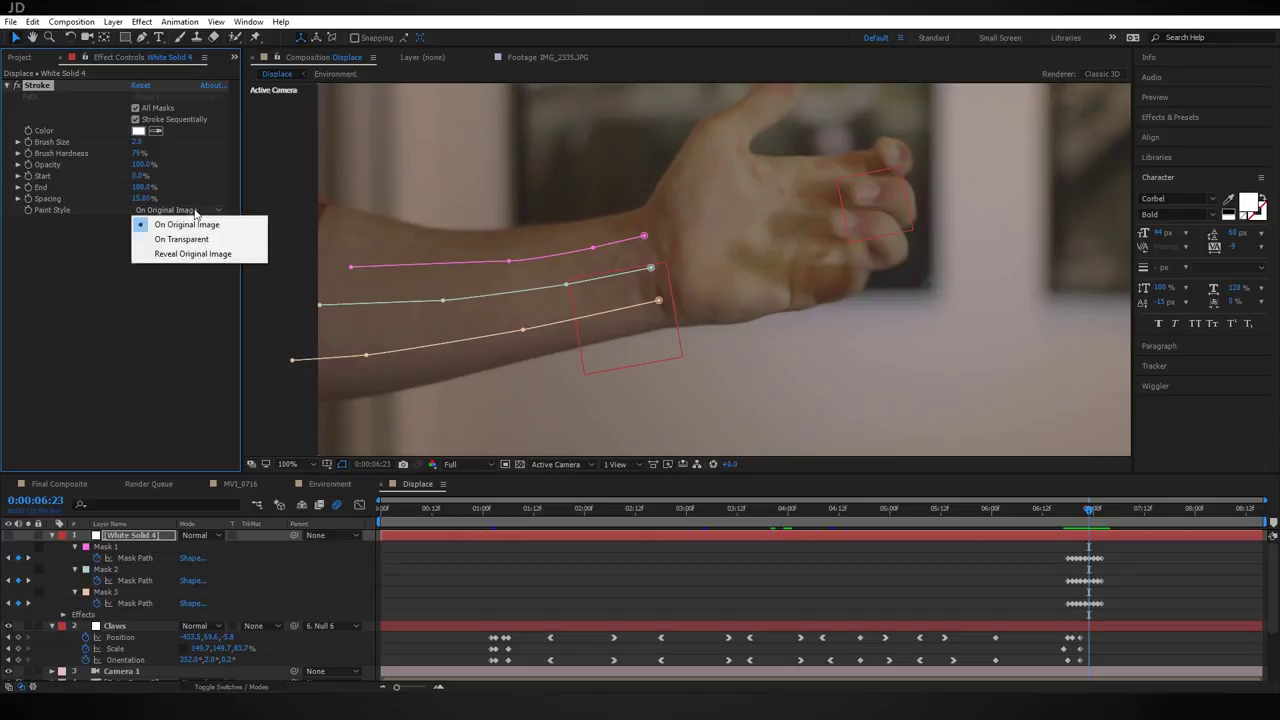
click(231, 254)
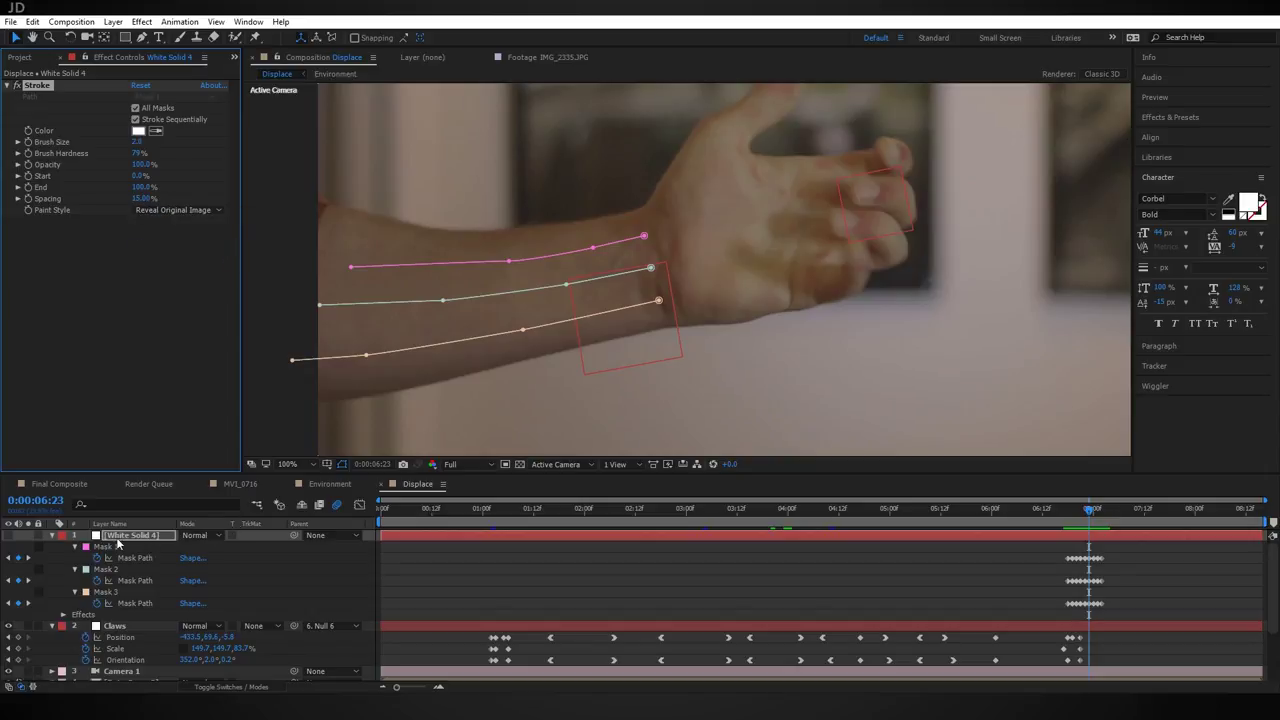
Step: Make the white solid visible and set the Stroke brush size to 3.5
click(12, 537)
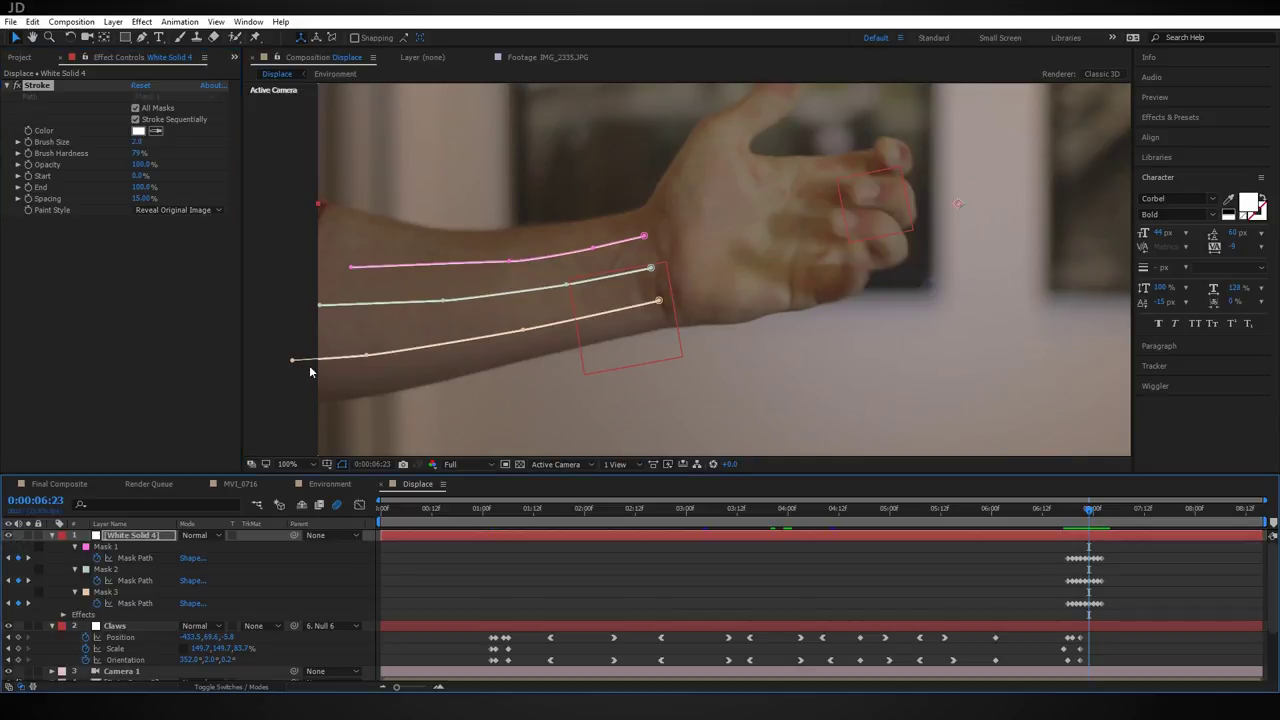
click(138, 143)
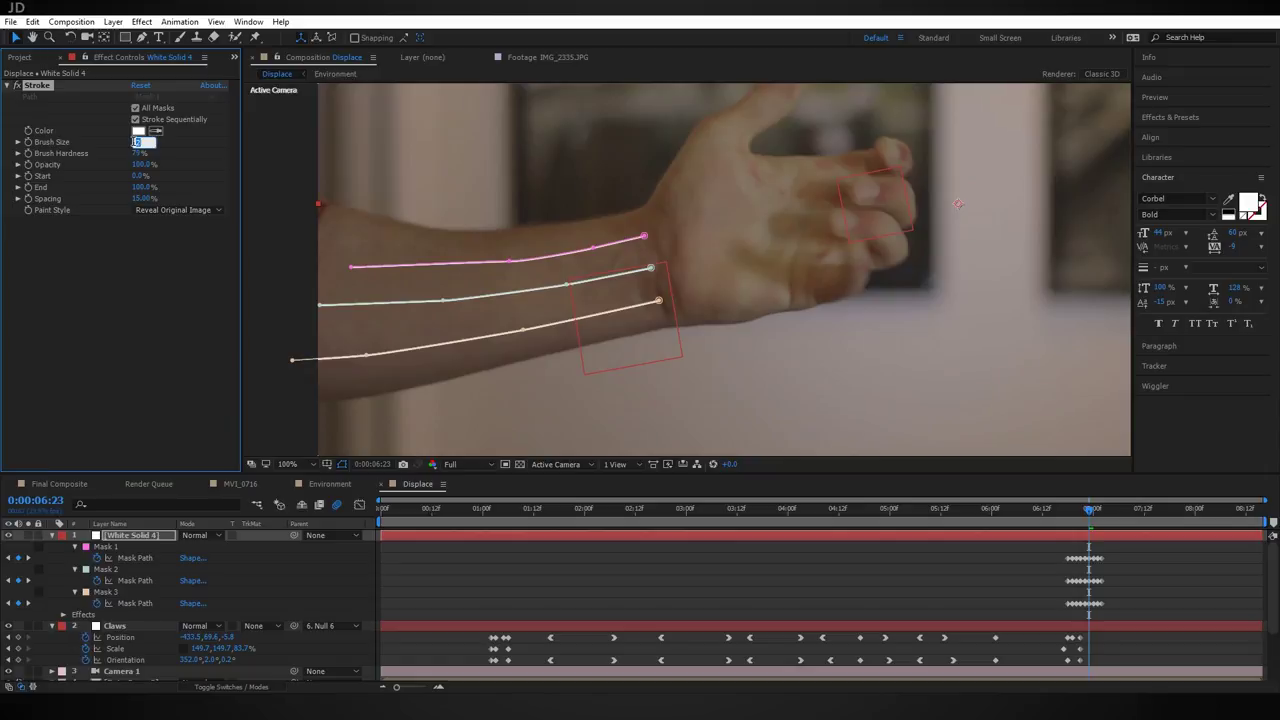
text(3.5)
key(Return)
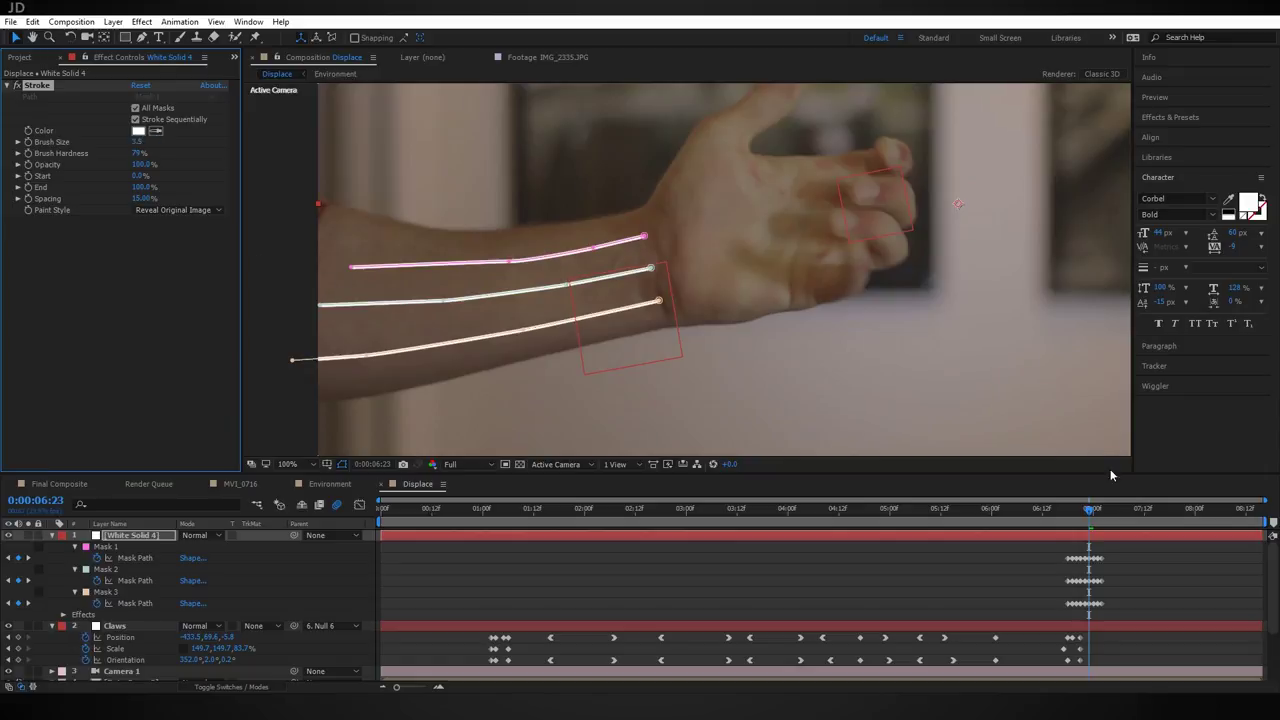
Step: At 0:00:06:19, keyframe the Stroke's Start and End, both at 0%
key(Page_Up)
key(Page_Up)
key(Page_Up)
key(Page_Up)
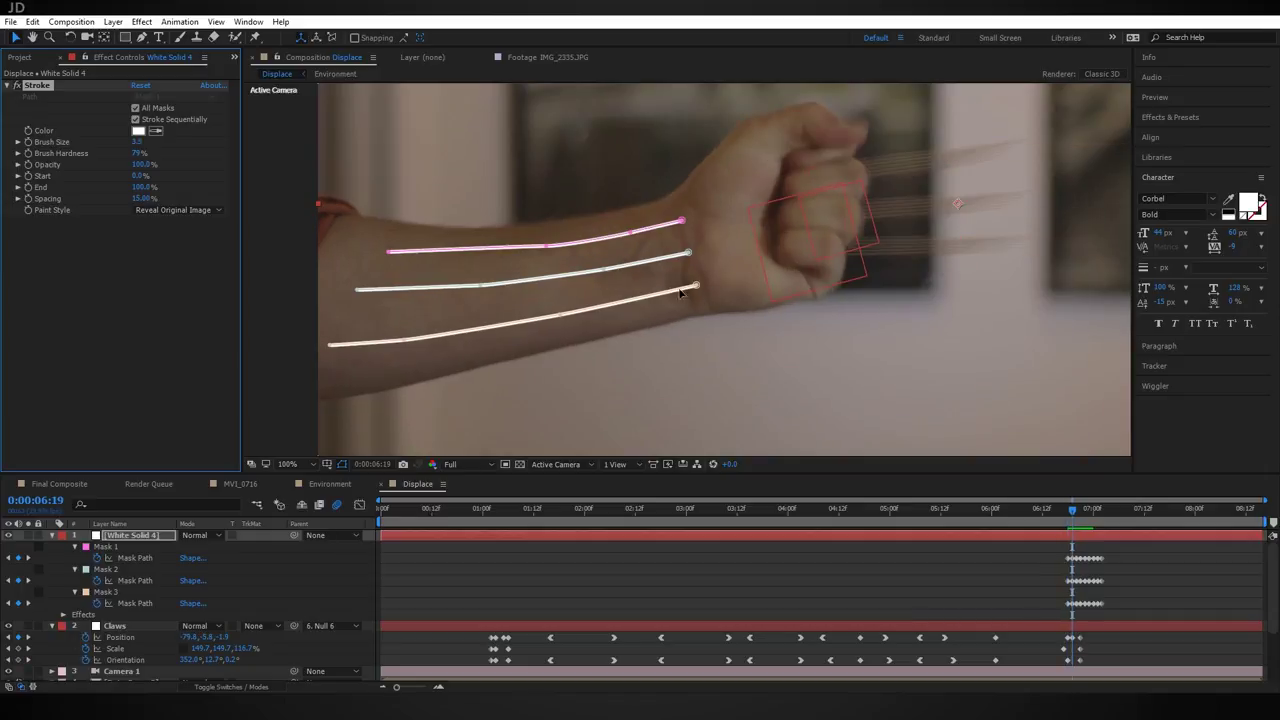
click(142, 187)
text(0)
key(Return)
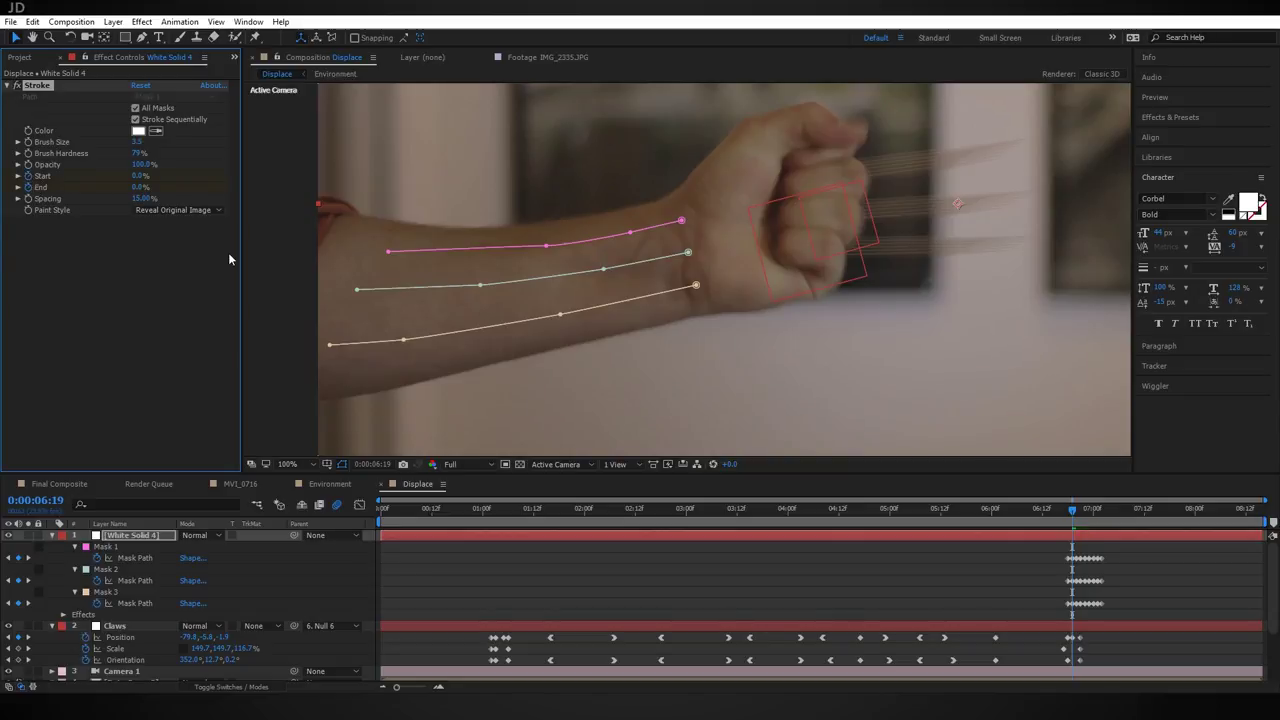
Step: At 0:00:06:23, set the Stroke's End to 100%
key(Page_Down)
key(Page_Down)
key(Page_Down)
key(Page_Down)
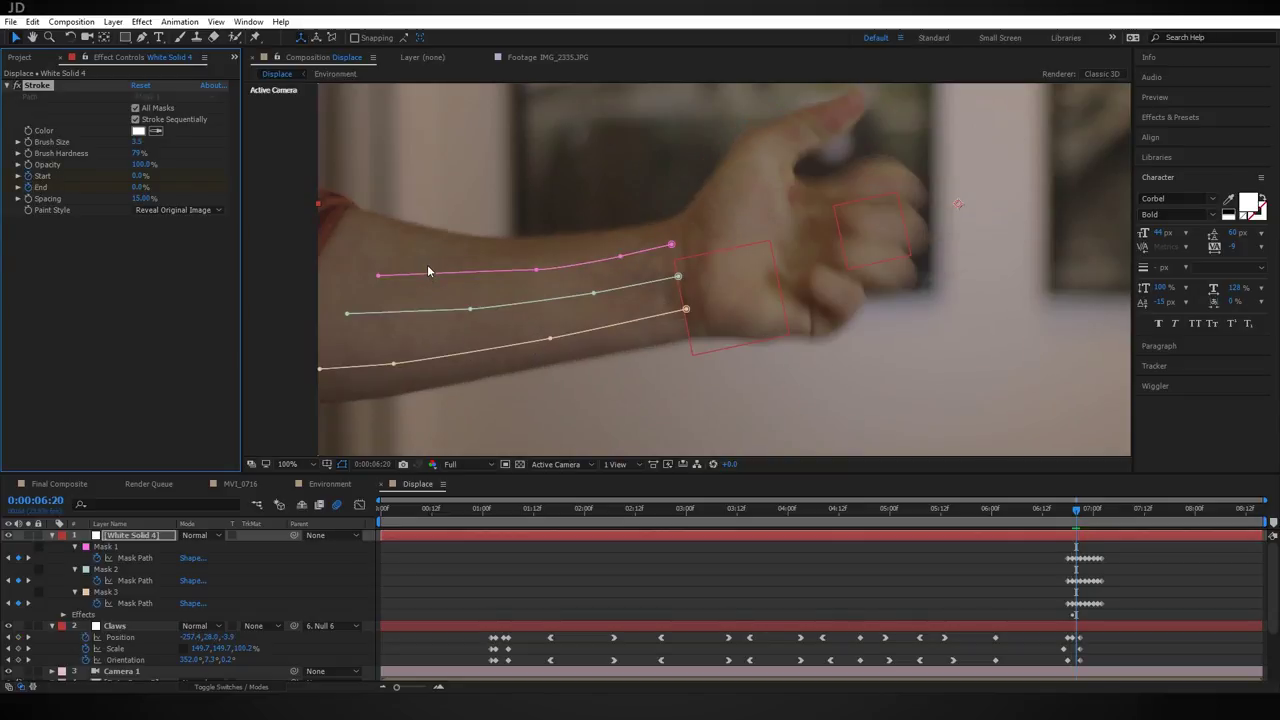
click(141, 187)
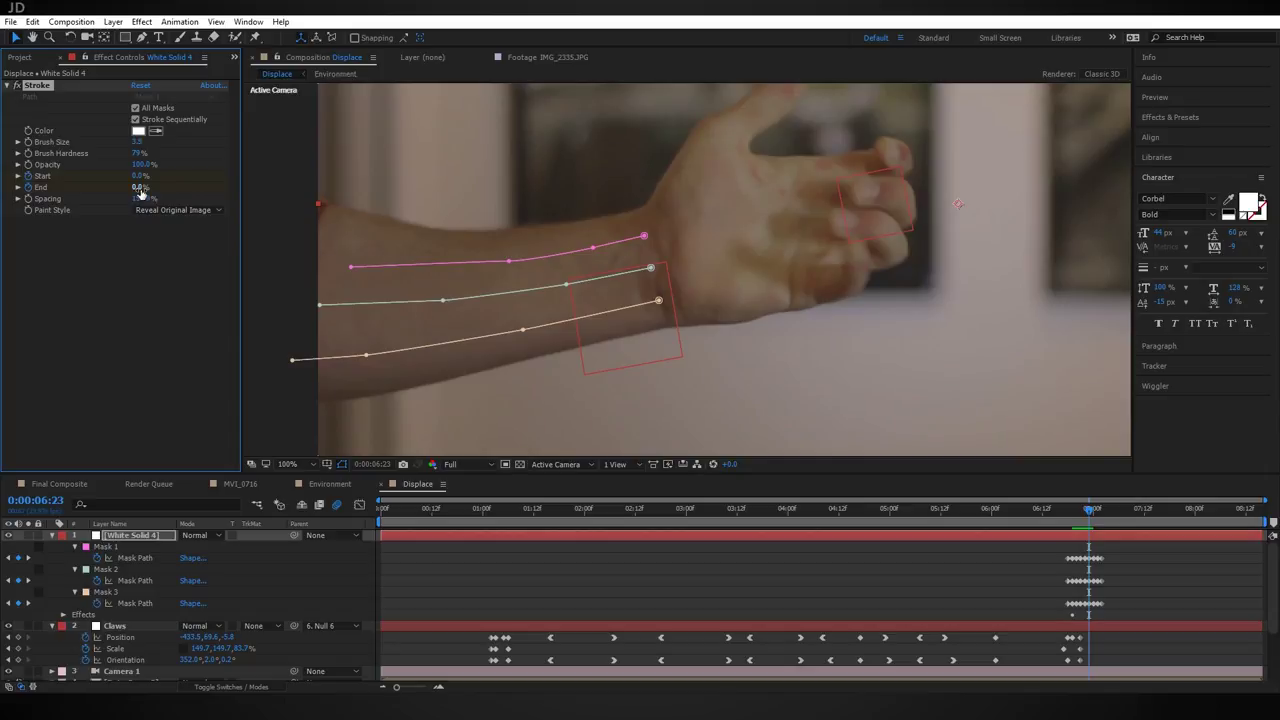
key(Return)
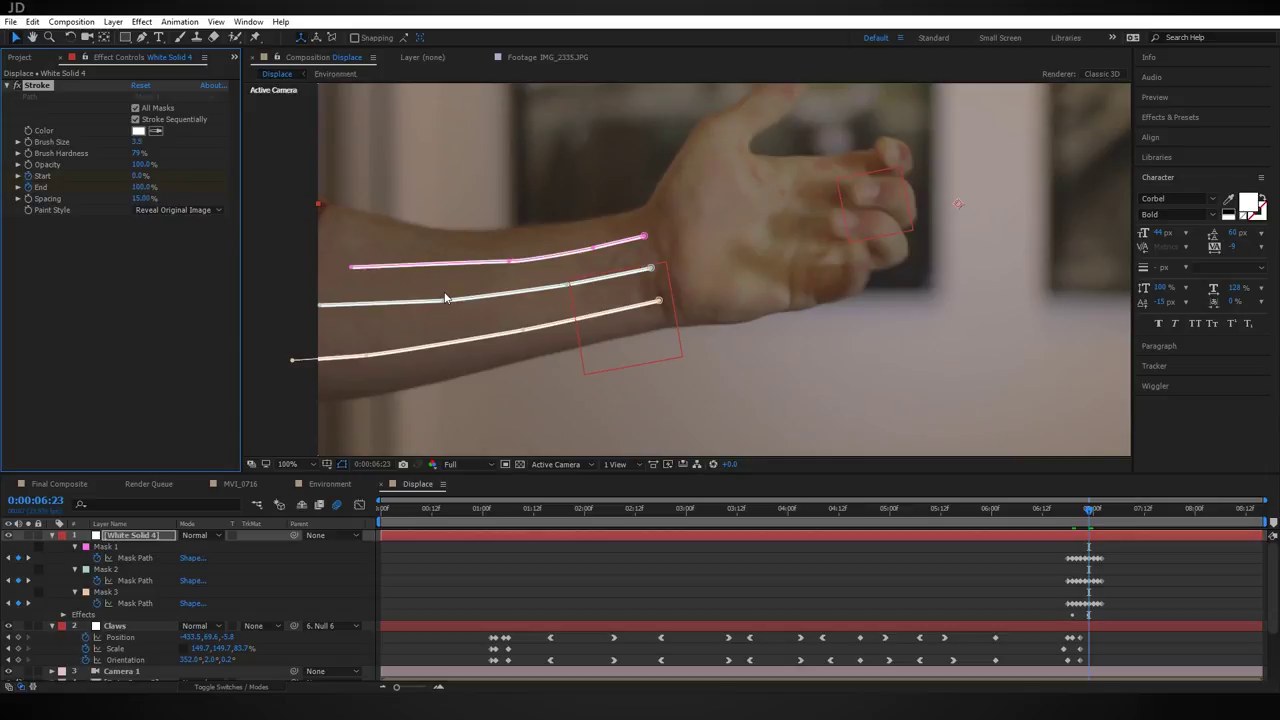
Step: At 0:00:07:02, set the Stroke's Start to 100%
key(Page_Down)
key(Page_Down)
key(Page_Down)
click(137, 177)
text(100)
key(Return)
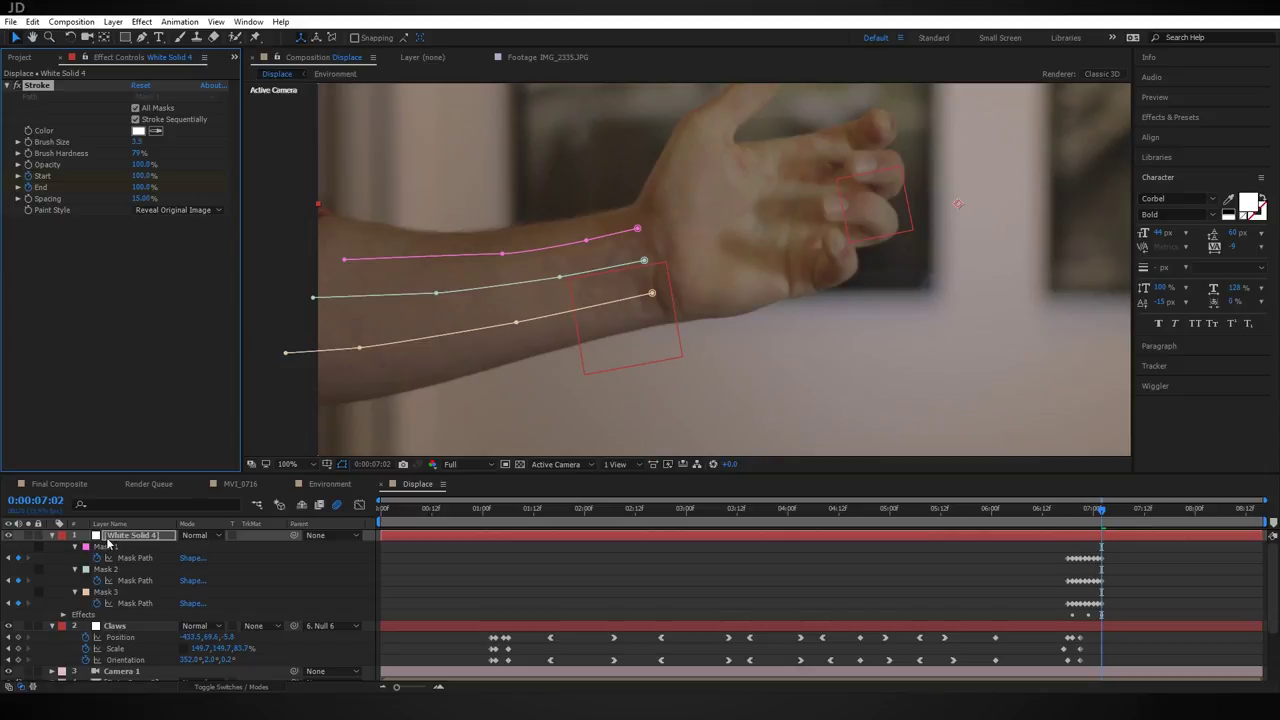
Step: Turn off Stroke Sequentially so the three lines animate simultaneously, and check the motion around 0:00:06:22
click(737, 534)
mouse_move(1079, 521)
mouse_down()
mouse_move(1098, 530)
mouse_move(1082, 530)
mouse_move(1080, 501)
mouse_up()
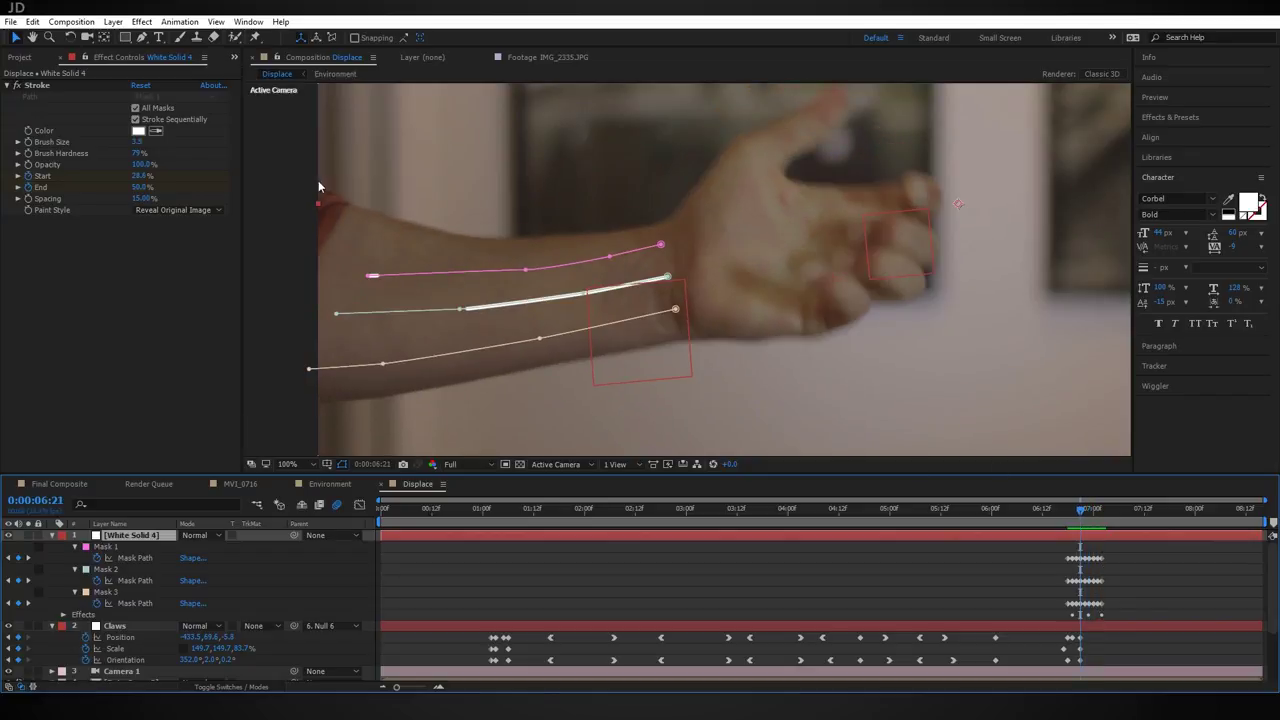
click(136, 120)
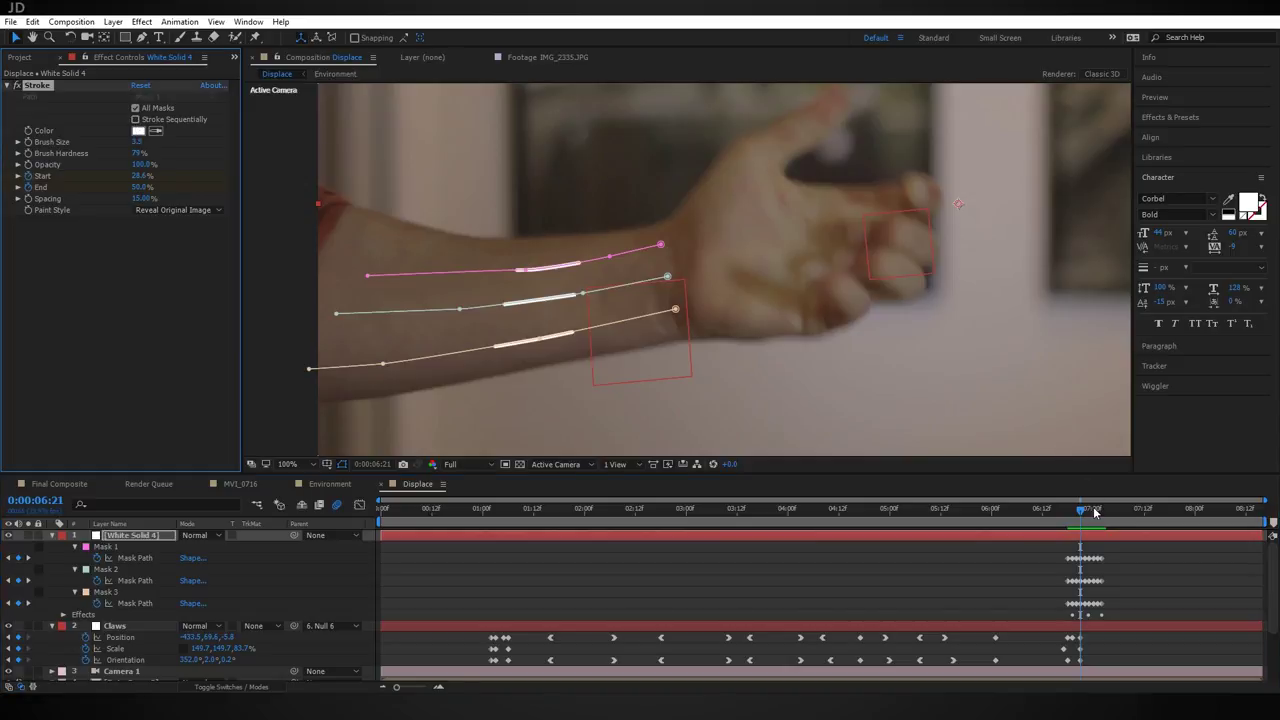
mouse_move(1081, 511)
mouse_down()
mouse_move(1106, 512)
mouse_move(1085, 512)
mouse_up()
Step: Apply Fast Blur (Legacy) to the white solid with a blurriness of 3
click(138, 539)
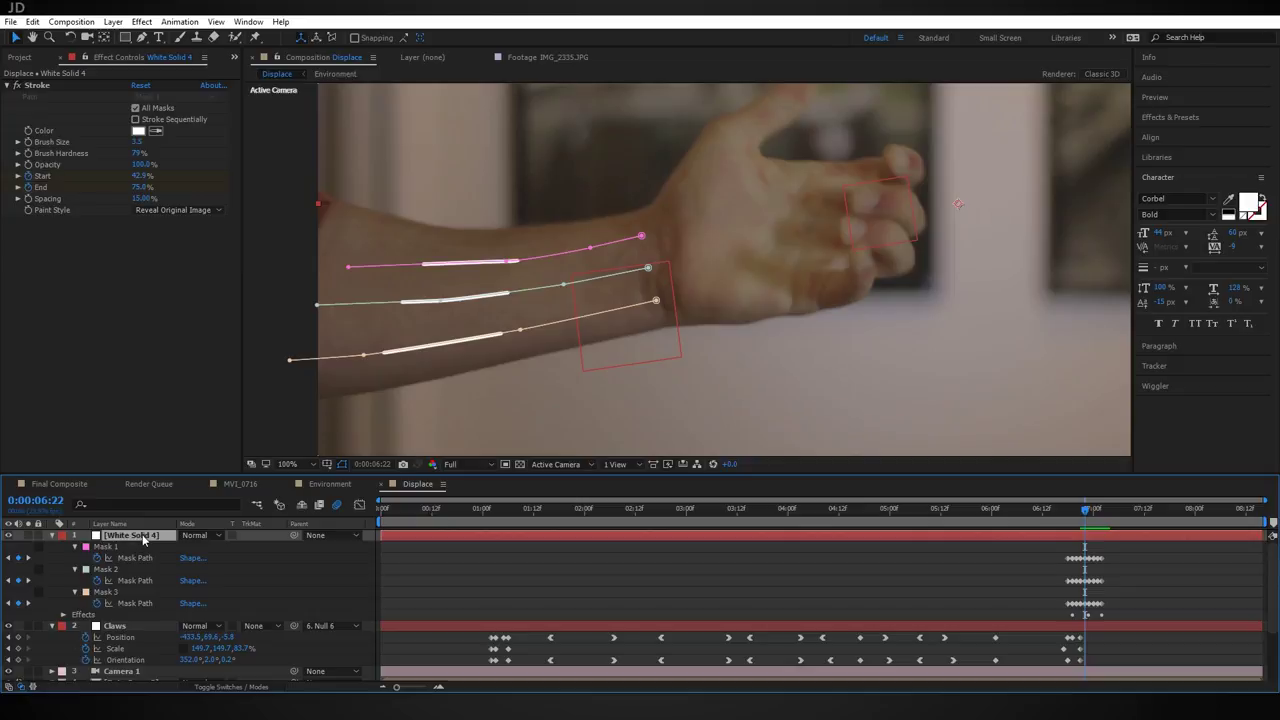
key(ctrl+space)
text(fas)
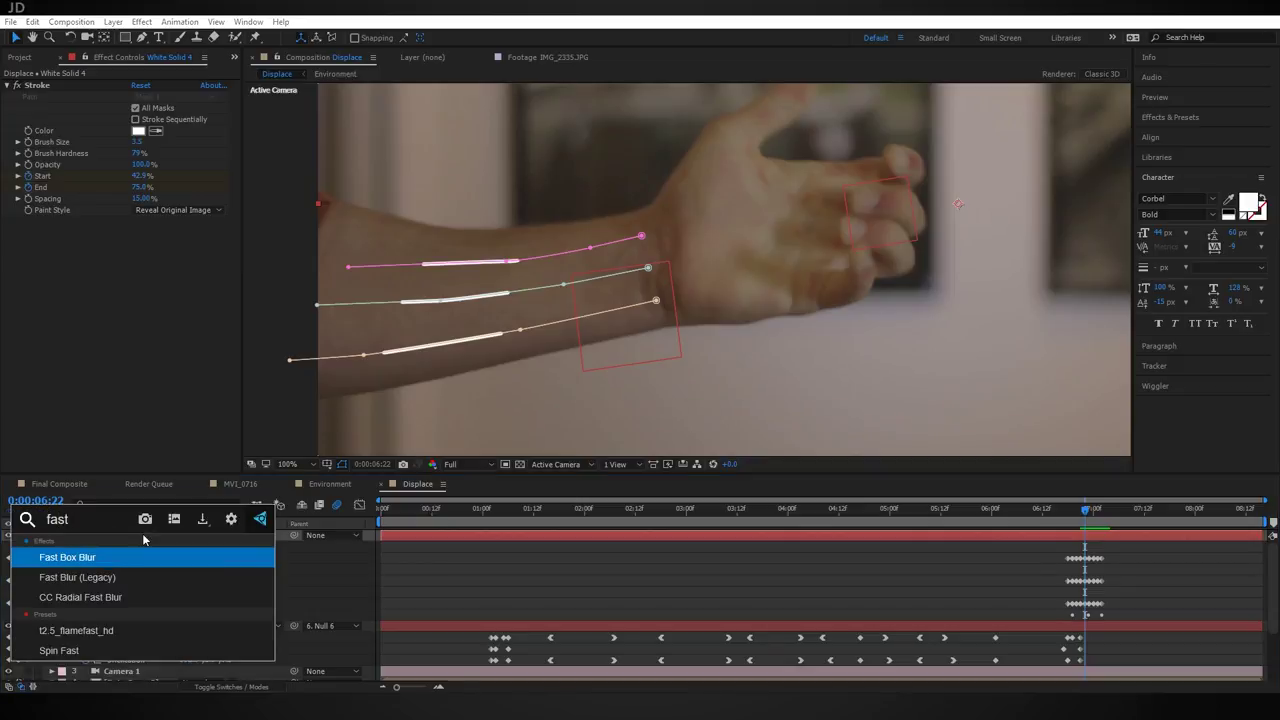
key(Down)
key(Return)
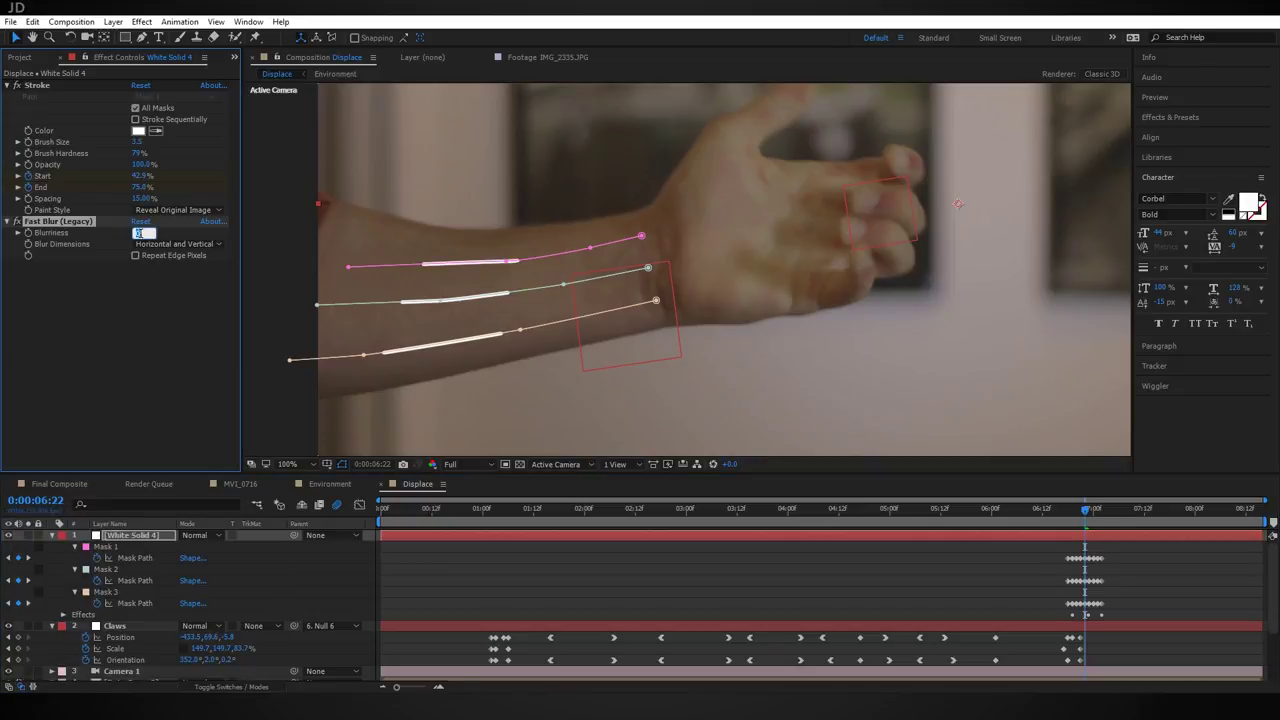
text(3)
key(Return)
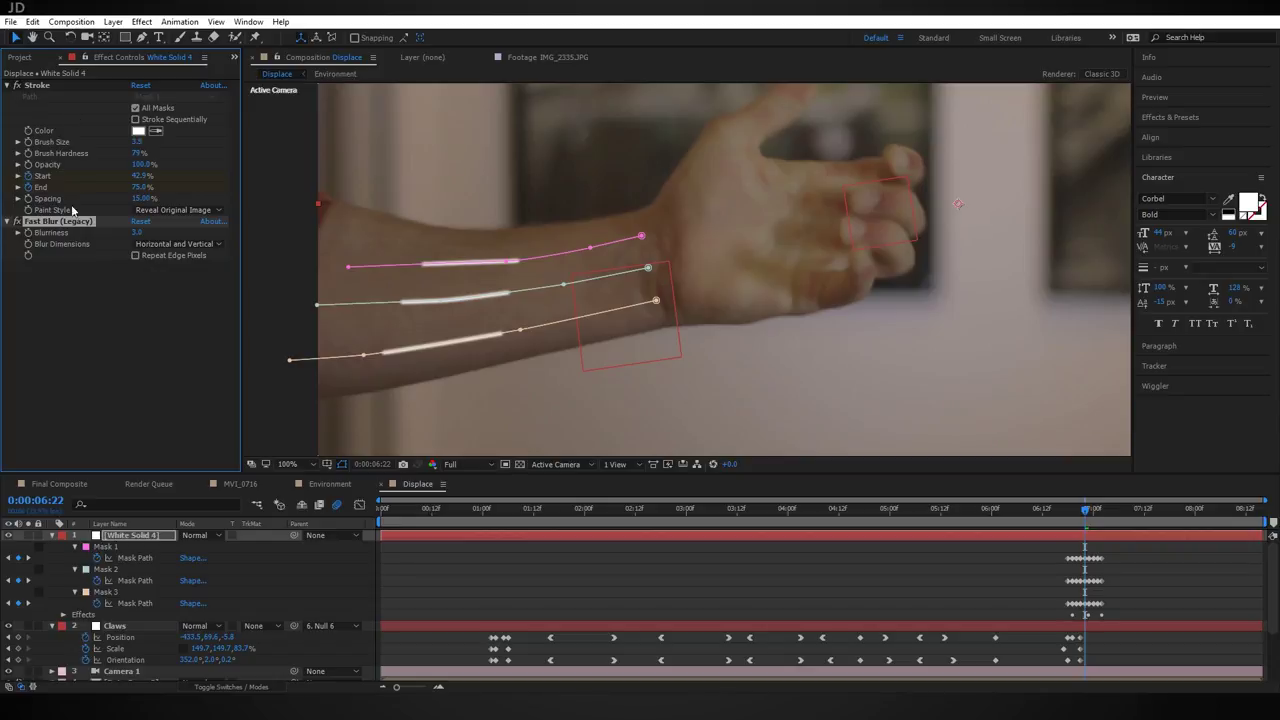
Step: Duplicate the Fast Blur effect and set the copy to Horizontal blur dimensions with a blurriness of 42
key(ctrl+d)
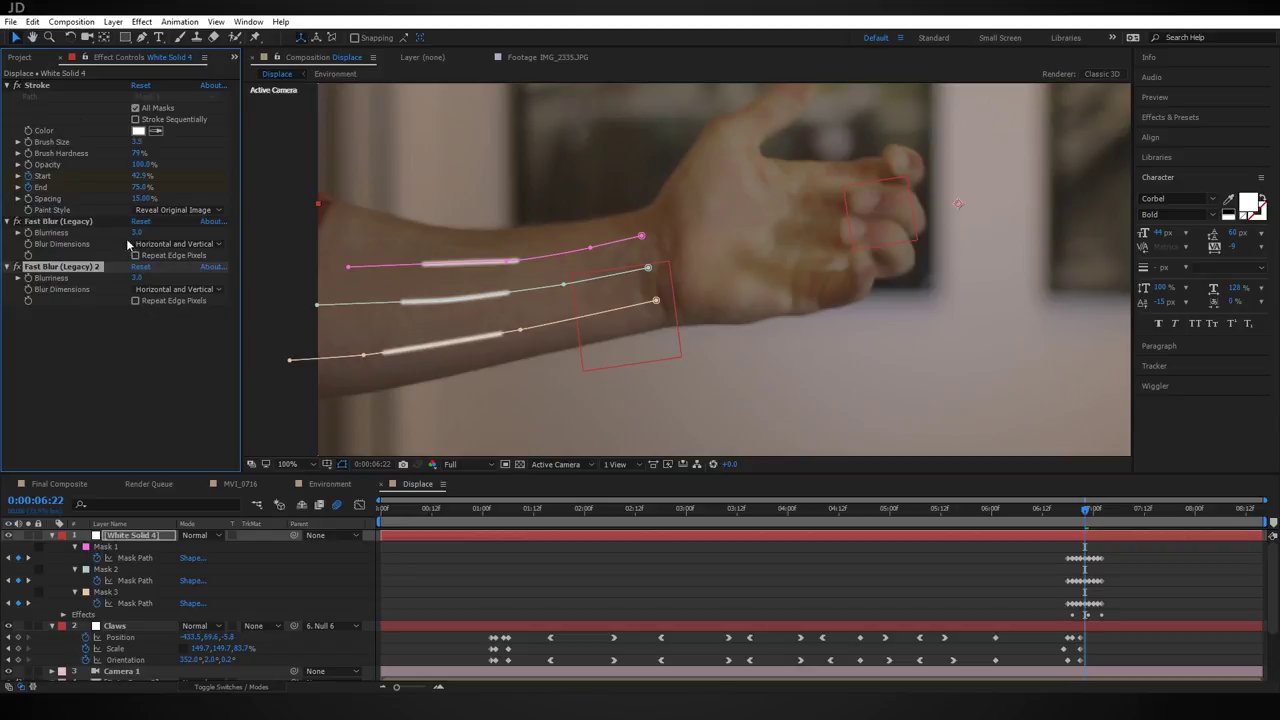
click(205, 289)
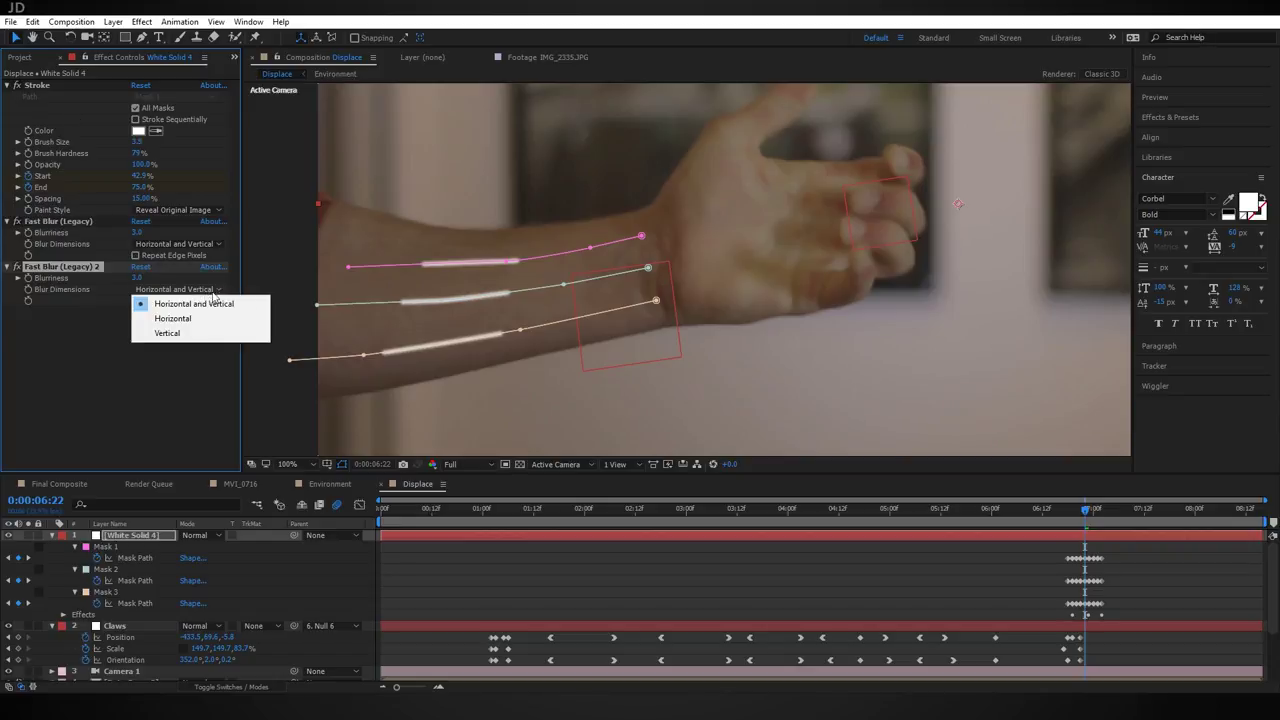
click(232, 319)
drag(136, 278, 146, 278)
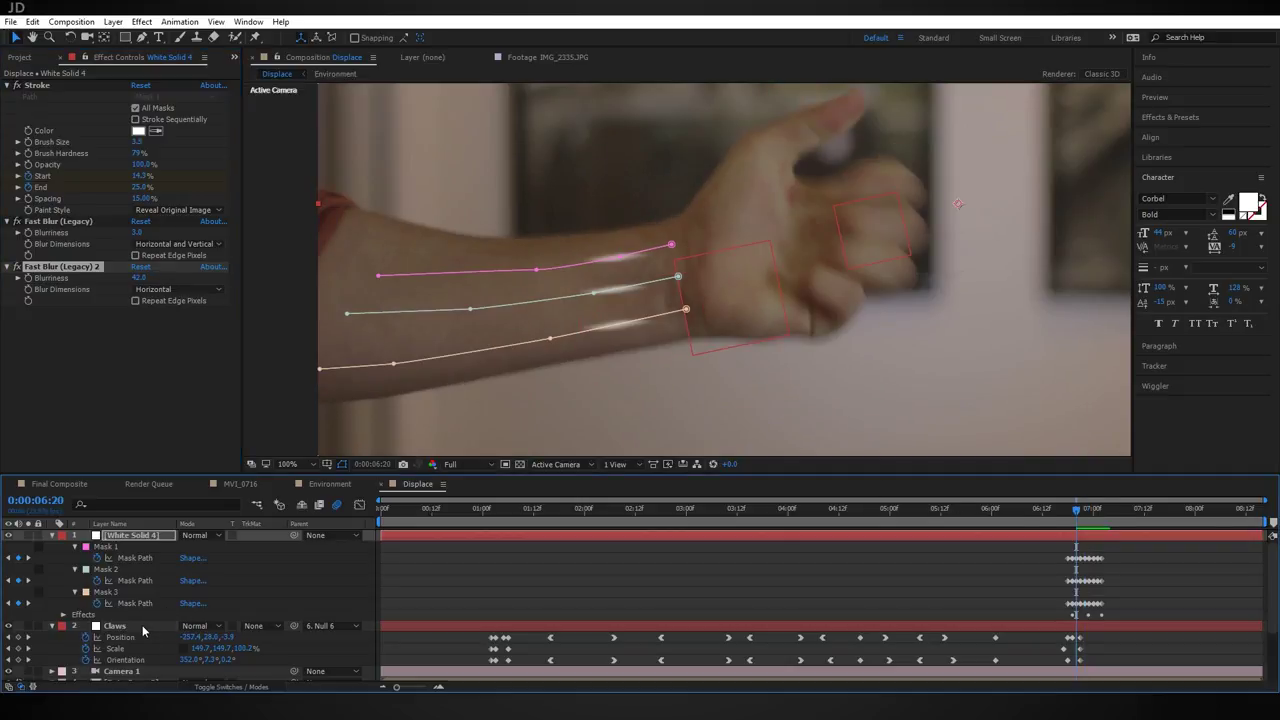
Step: Delete every layer beneath the white solid in the Displace composition and scrub through the remaining strokes
click(142, 625)
scroll(134, 610, down, 3)
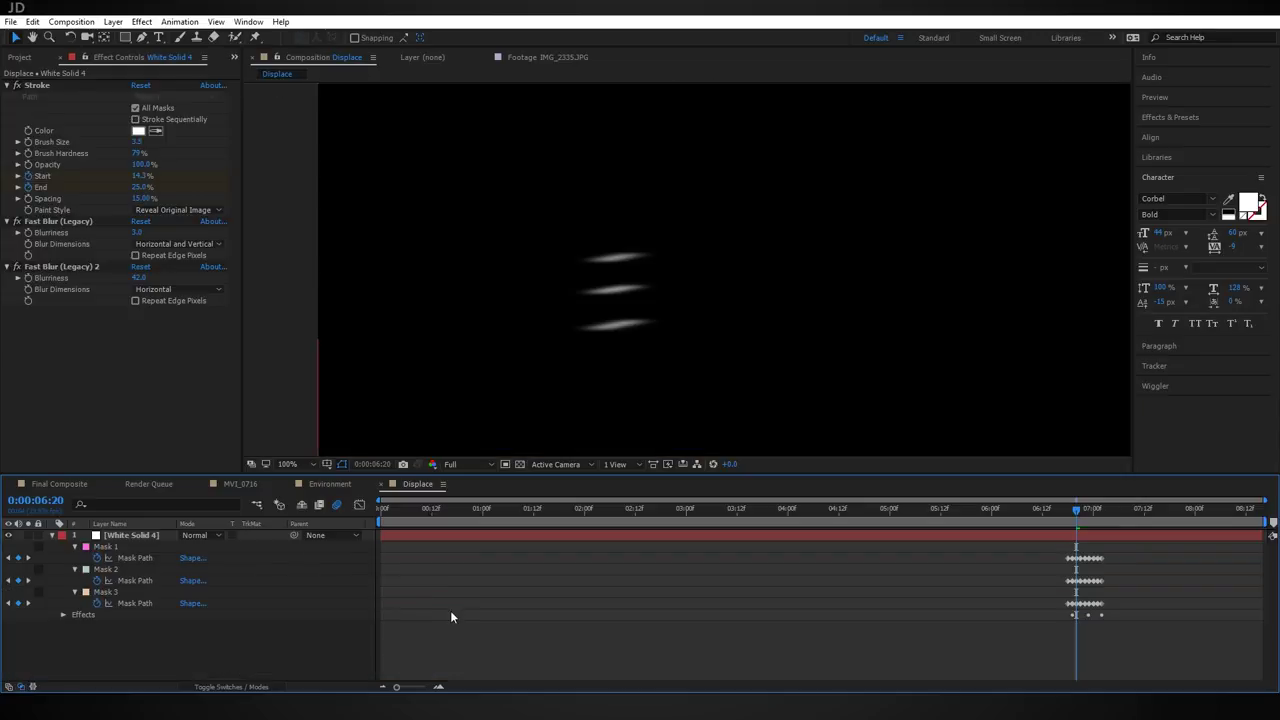
click(1070, 511)
mouse_move(1068, 511)
mouse_down()
mouse_move(1096, 512)
mouse_move(1071, 512)
mouse_up()
Step: Add the Displace composition to MVI_0716 directly above Roto Comp 2 and go to 0:00:06:22
click(243, 484)
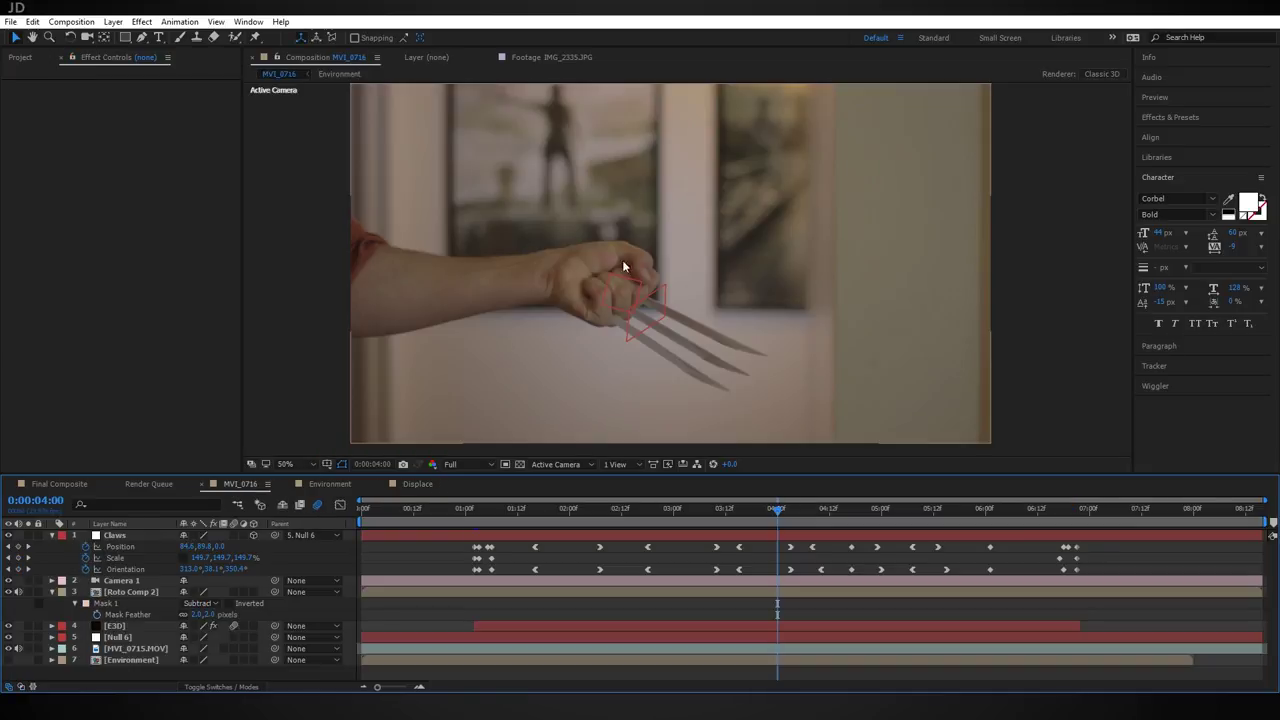
key(F3)
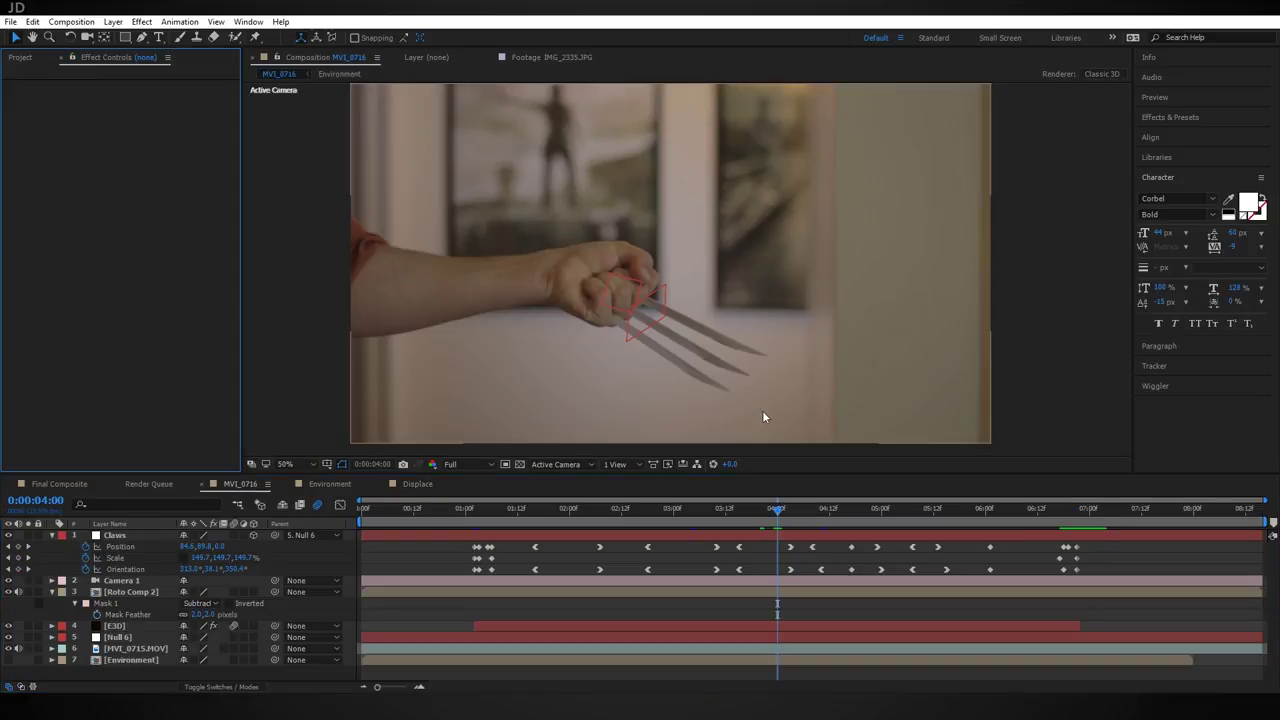
click(19, 57)
drag(50, 182, 145, 590)
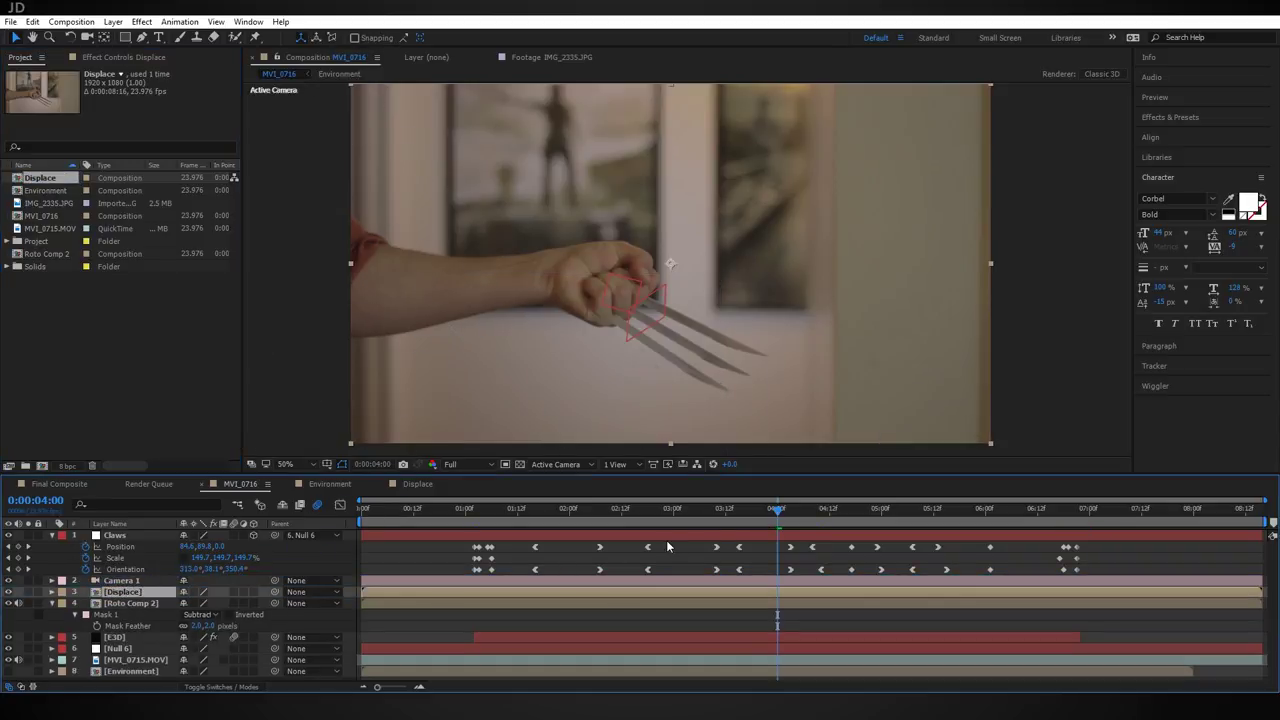
click(1038, 513)
drag(1045, 521, 1080, 521)
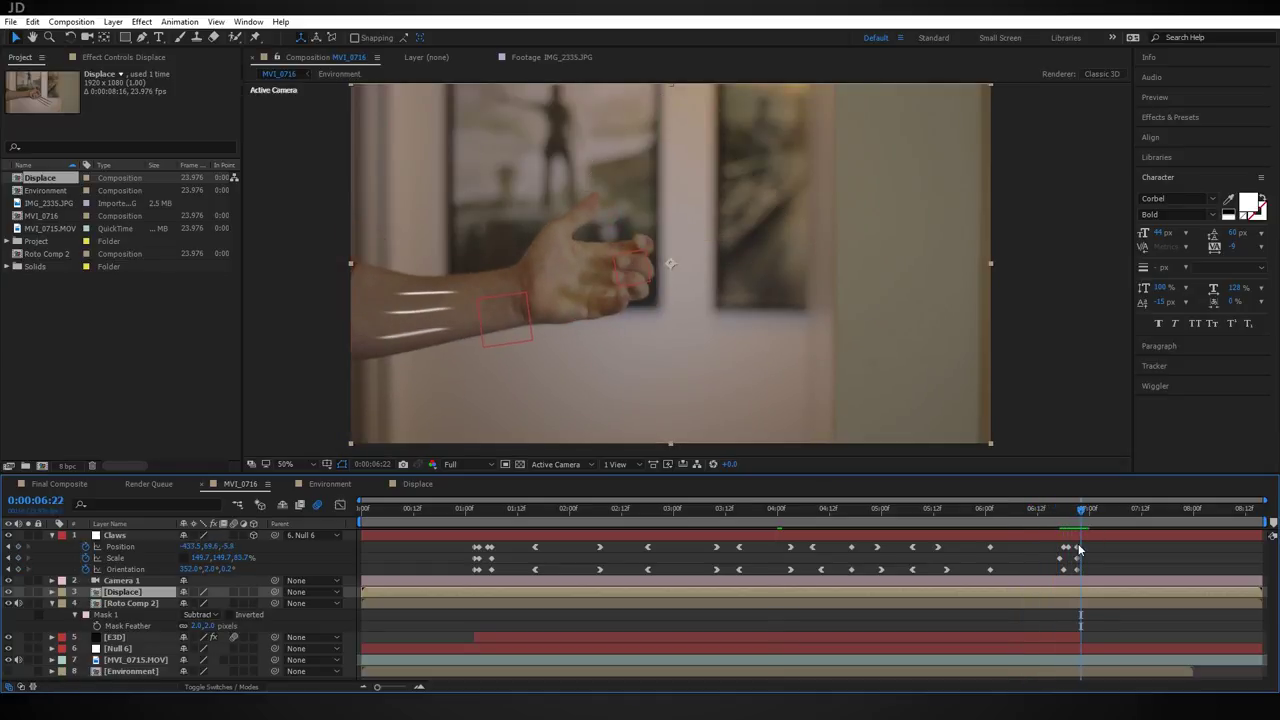
Step: Hide the Displace layer in MVI_0716 and create a new adjustment layer directly above it
click(9, 592)
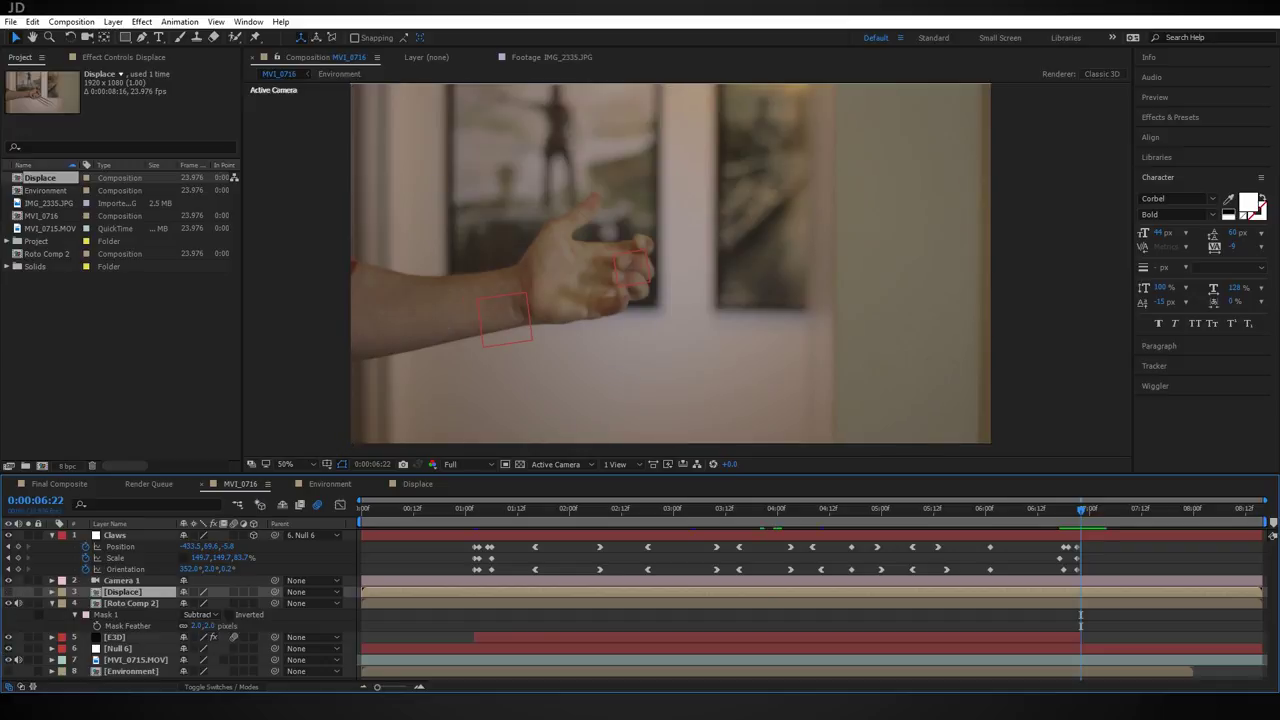
click(113, 21)
mouse_move(250, 34)
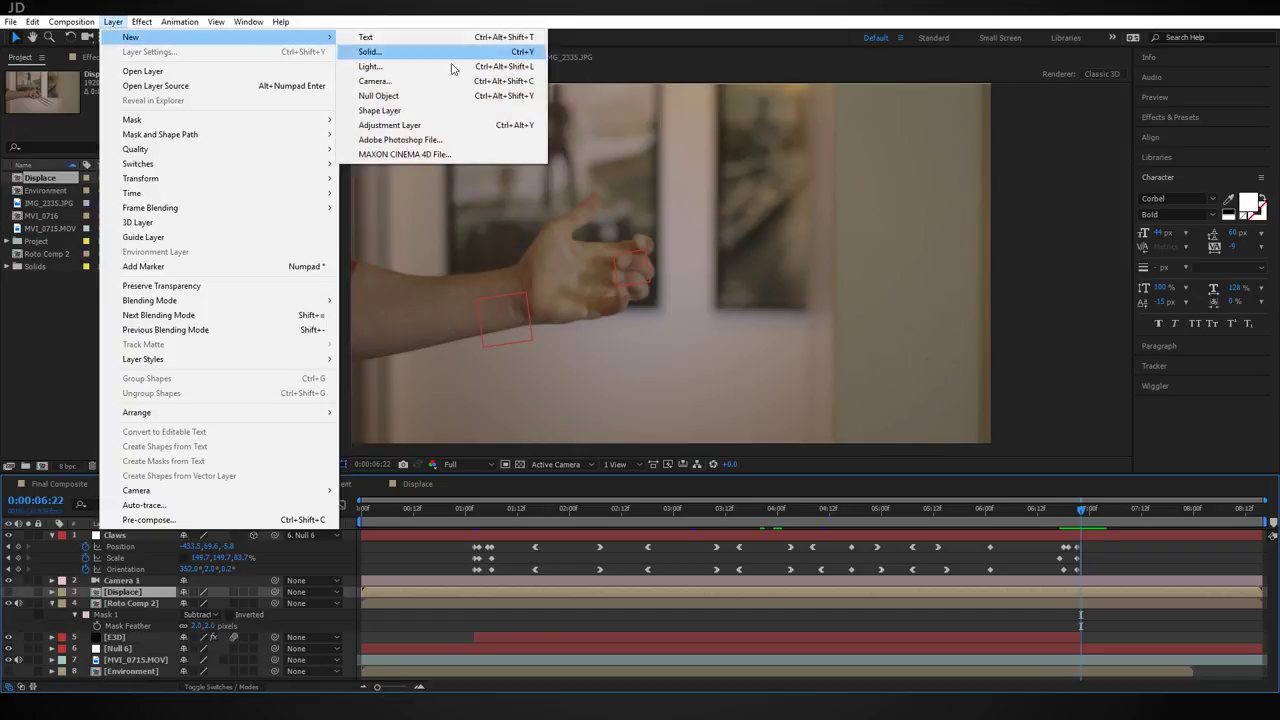
click(440, 125)
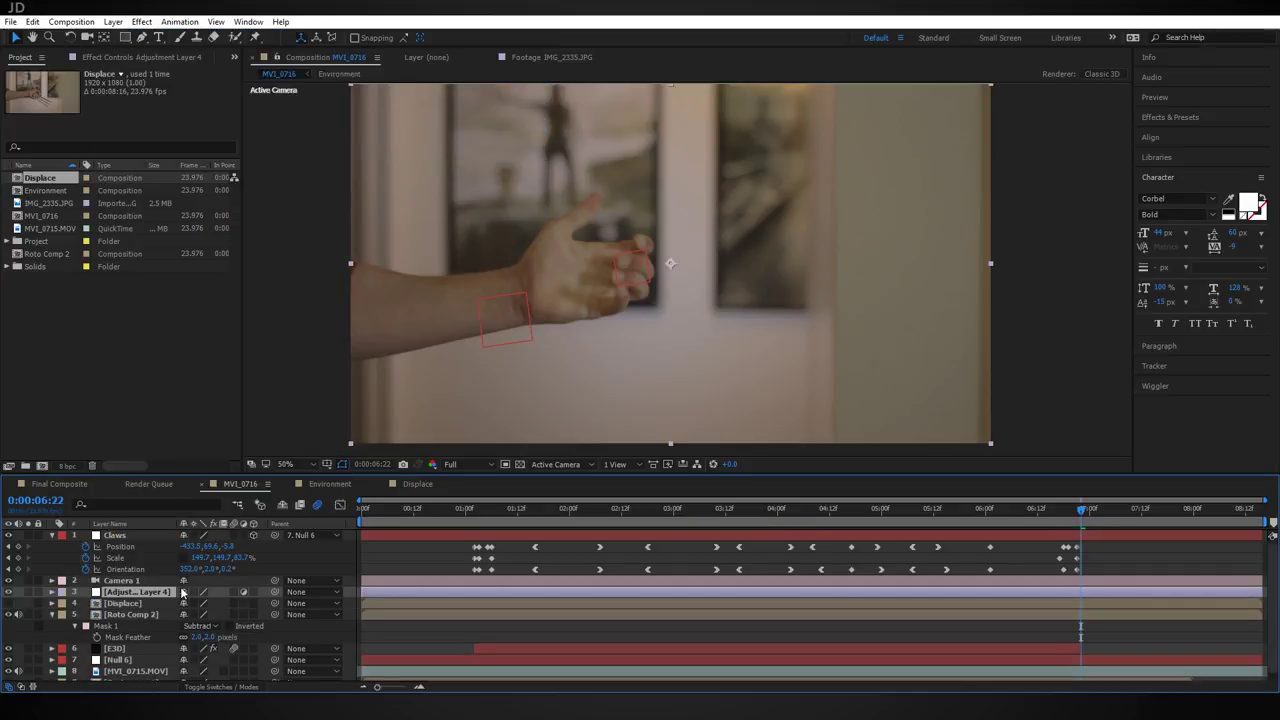
Step: Apply the CC Glass effect to the adjustment layer and use the Displace layer as its bump map
key(ctrl+space)
text(cc glass)
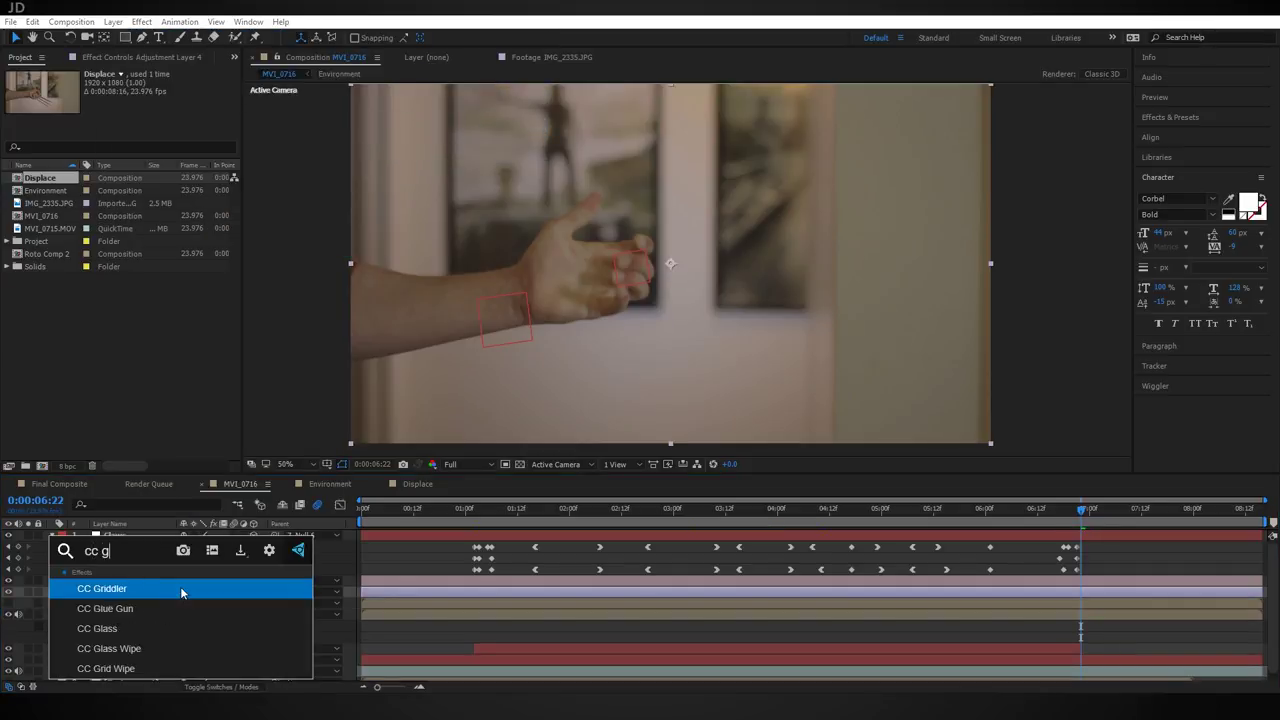
key(Return)
click(18, 97)
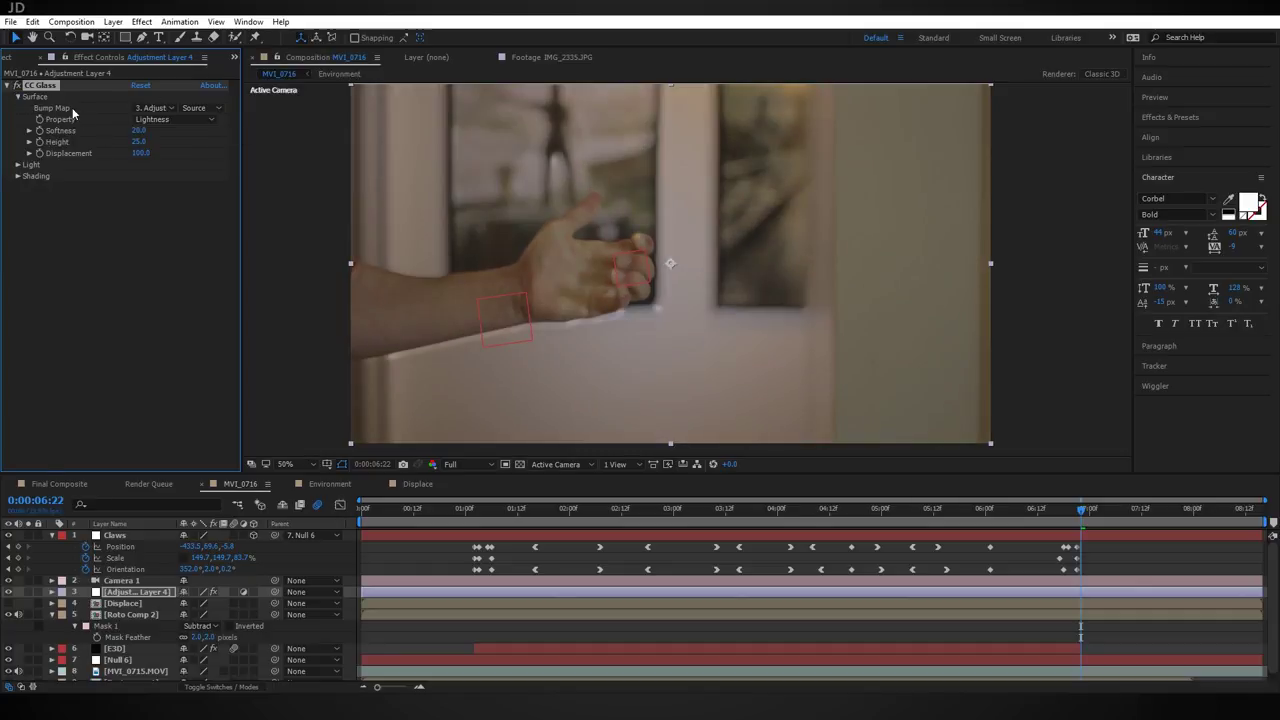
click(155, 107)
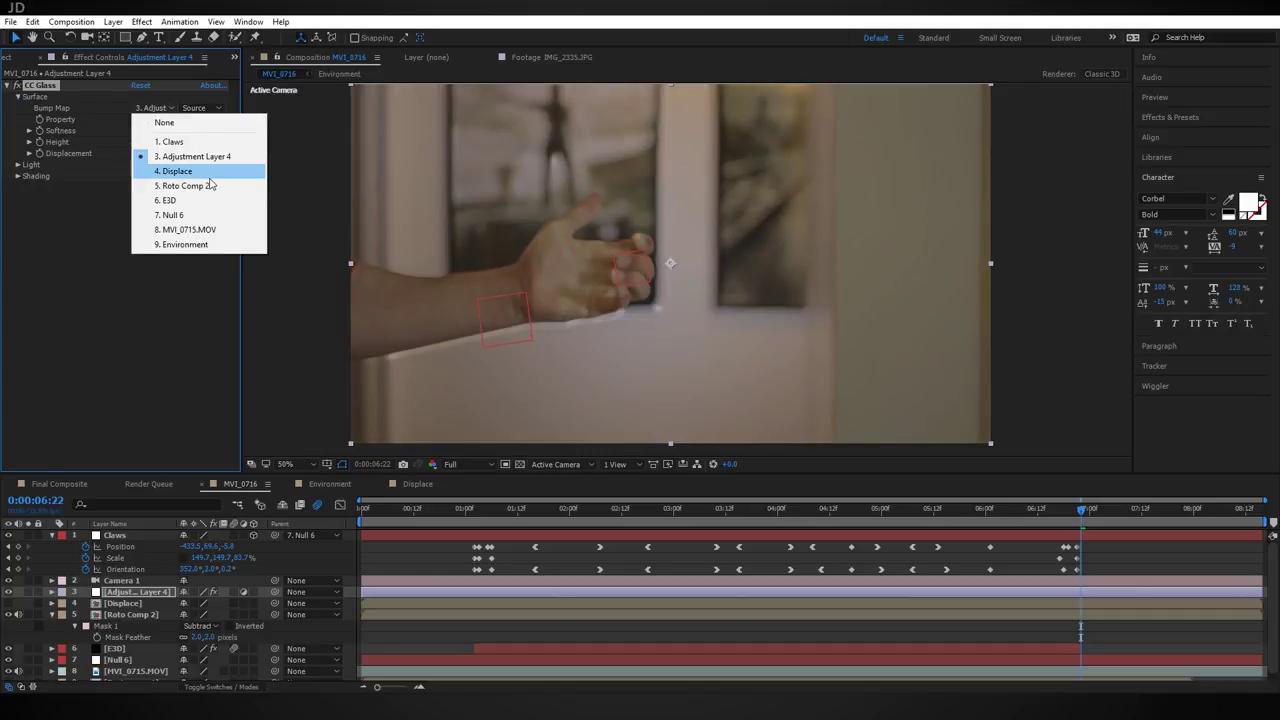
click(209, 178)
scroll(520, 377, up, 2)
drag(520, 377, 941, 270)
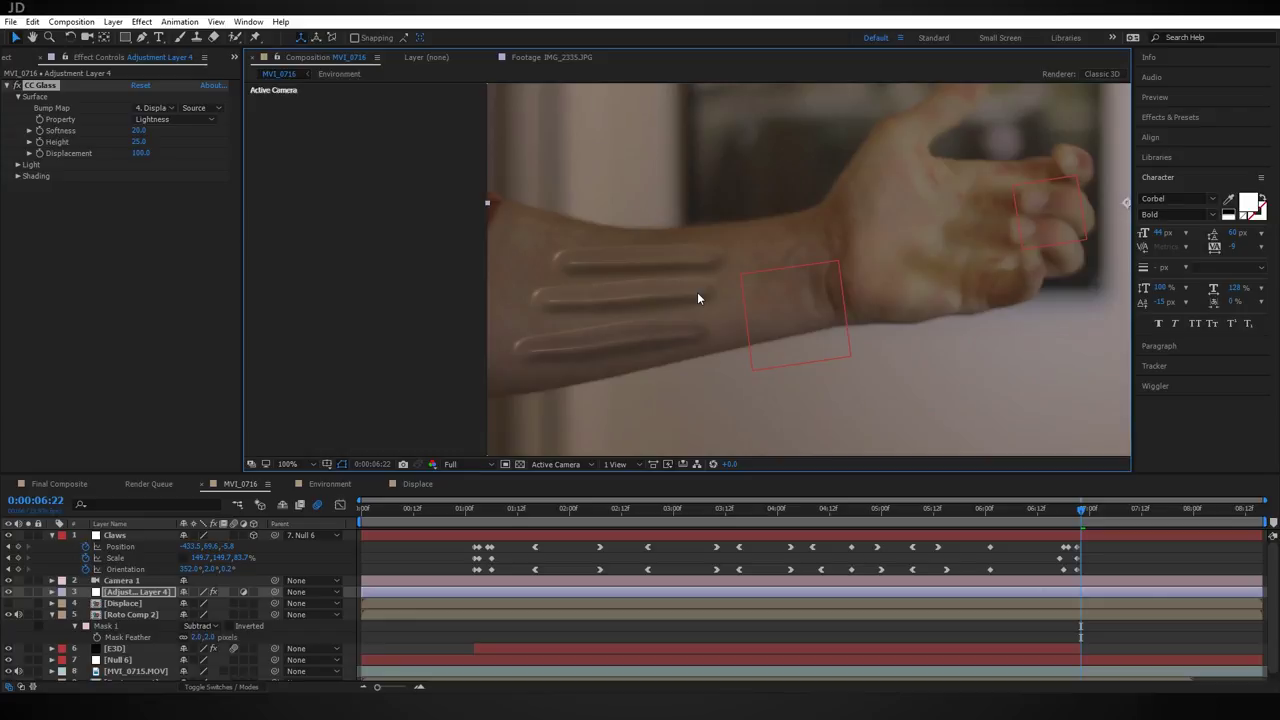
Step: Set the CC Glass shading specular to 0 and the surface height to 6
click(17, 176)
click(140, 210)
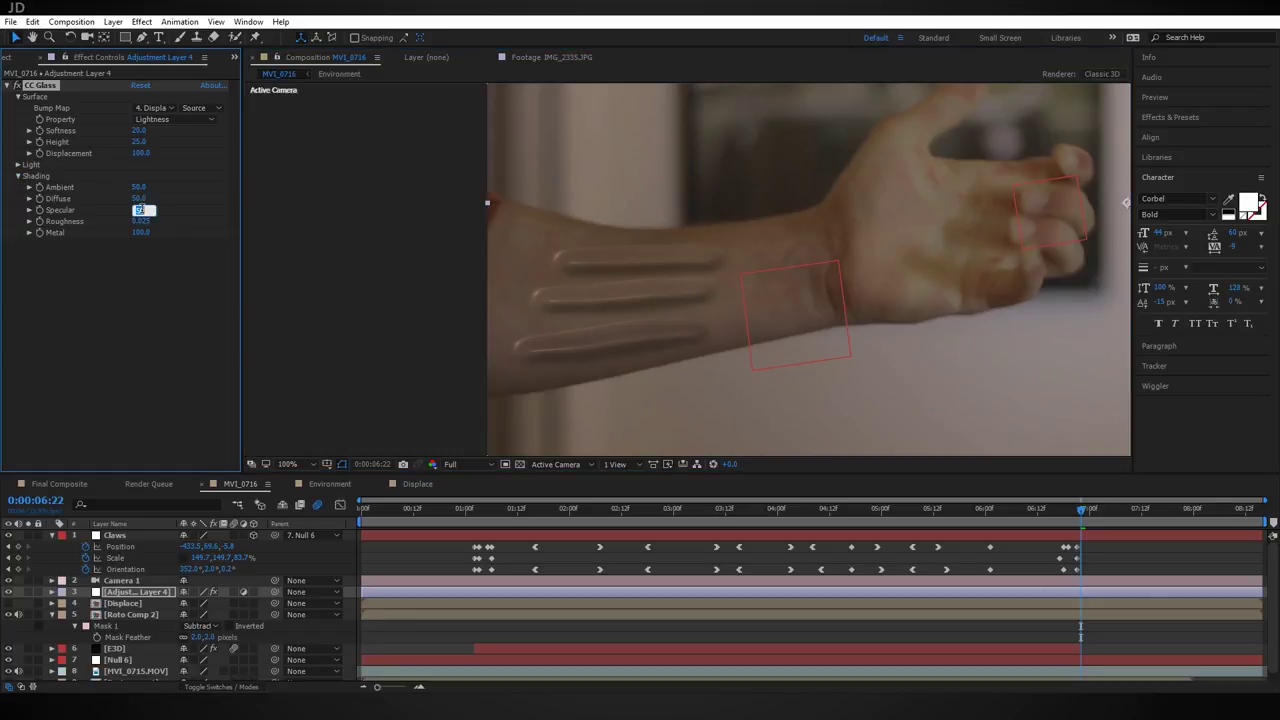
key(Return)
drag(636, 219, 550, 220)
click(143, 142)
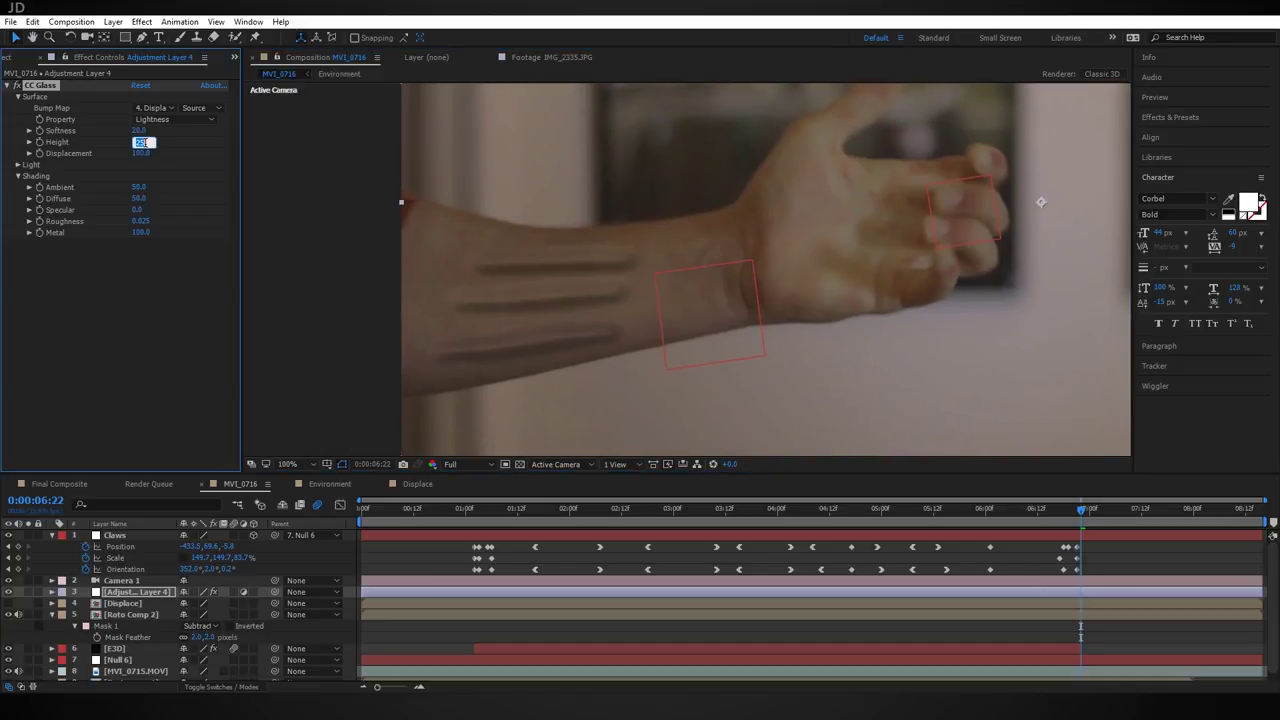
text(0)
key(Return)
Step: Set the CC Glass displacement to 79 and scrub the end of the shot to check the forearm bulges
click(139, 132)
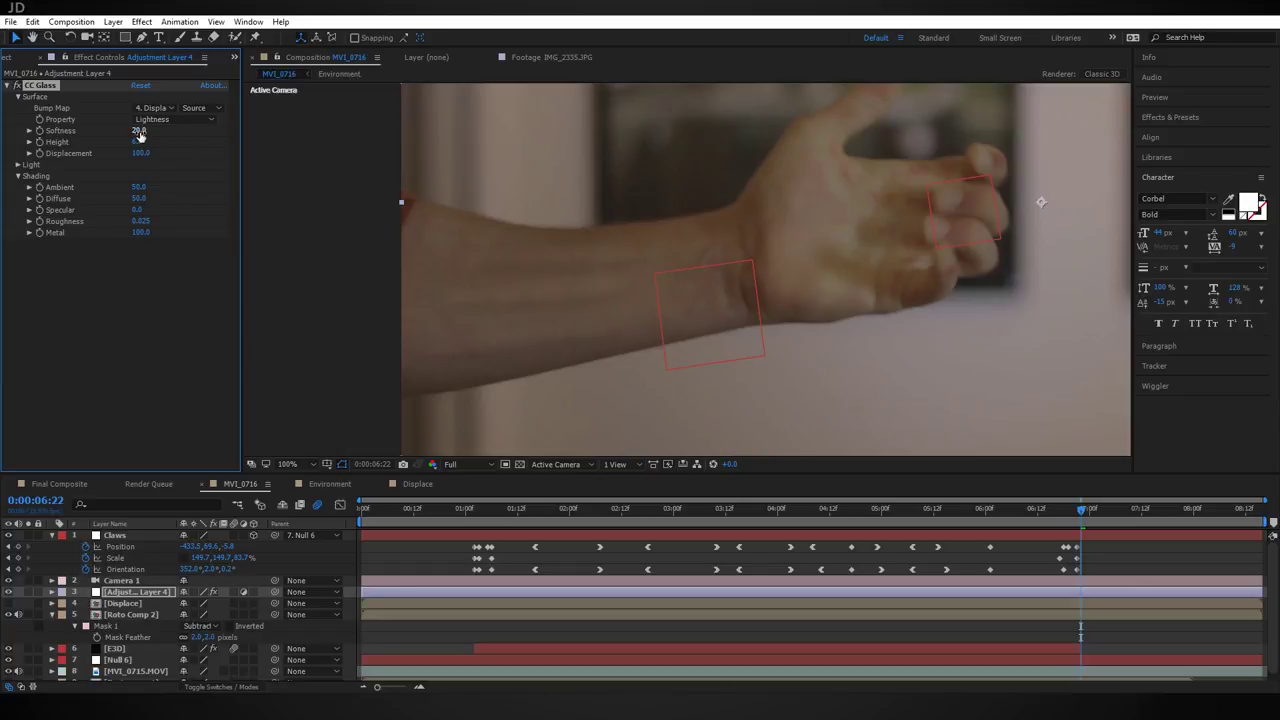
drag(142, 157, 124, 153)
drag(894, 206, 829, 246)
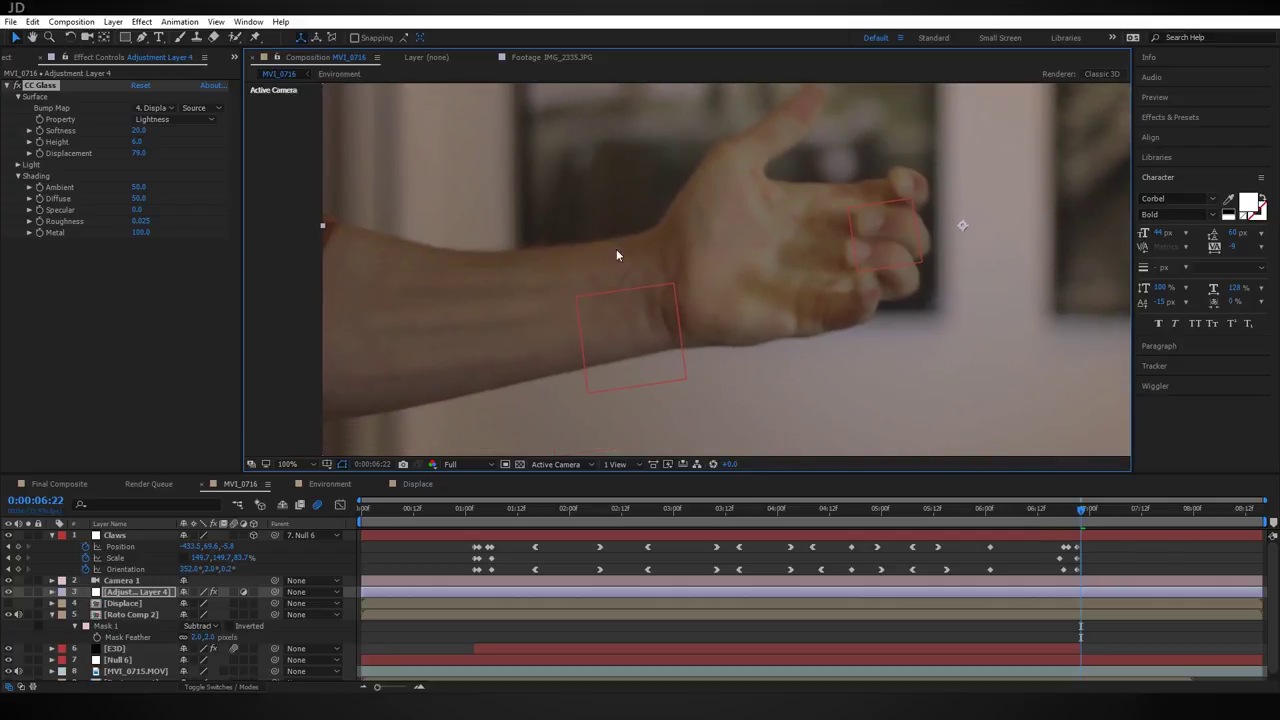
drag(1072, 515, 1105, 532)
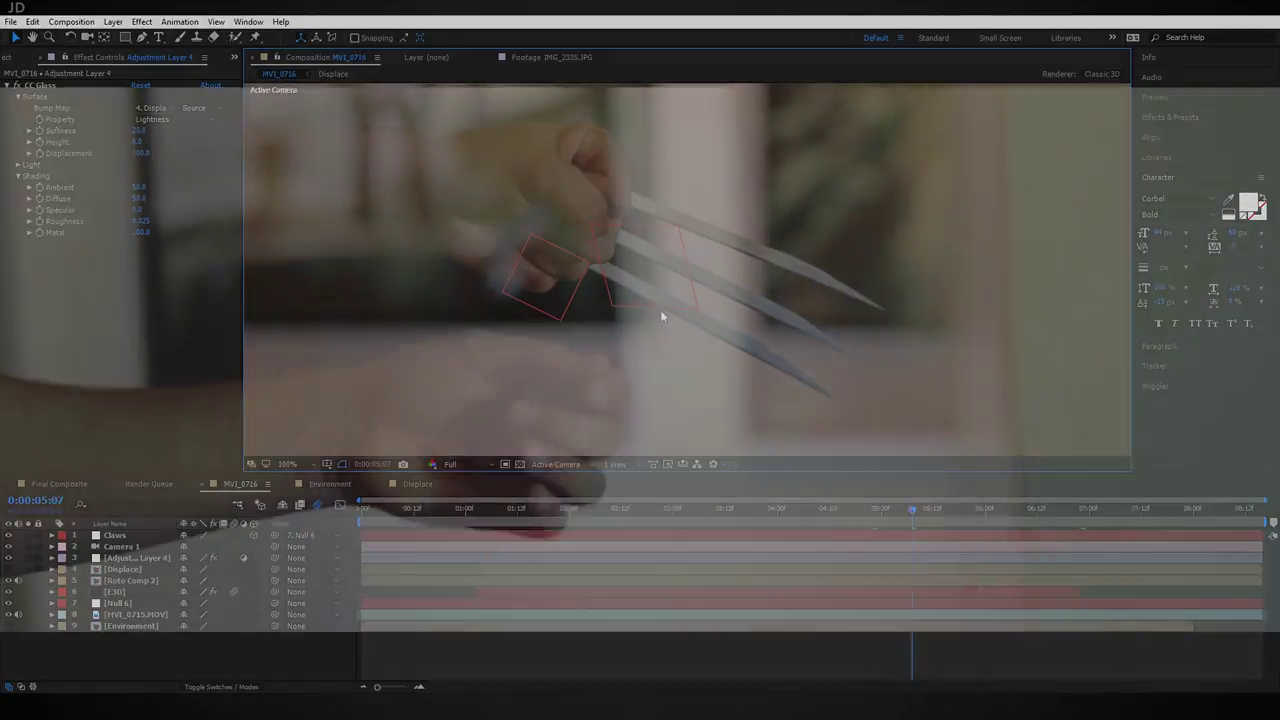